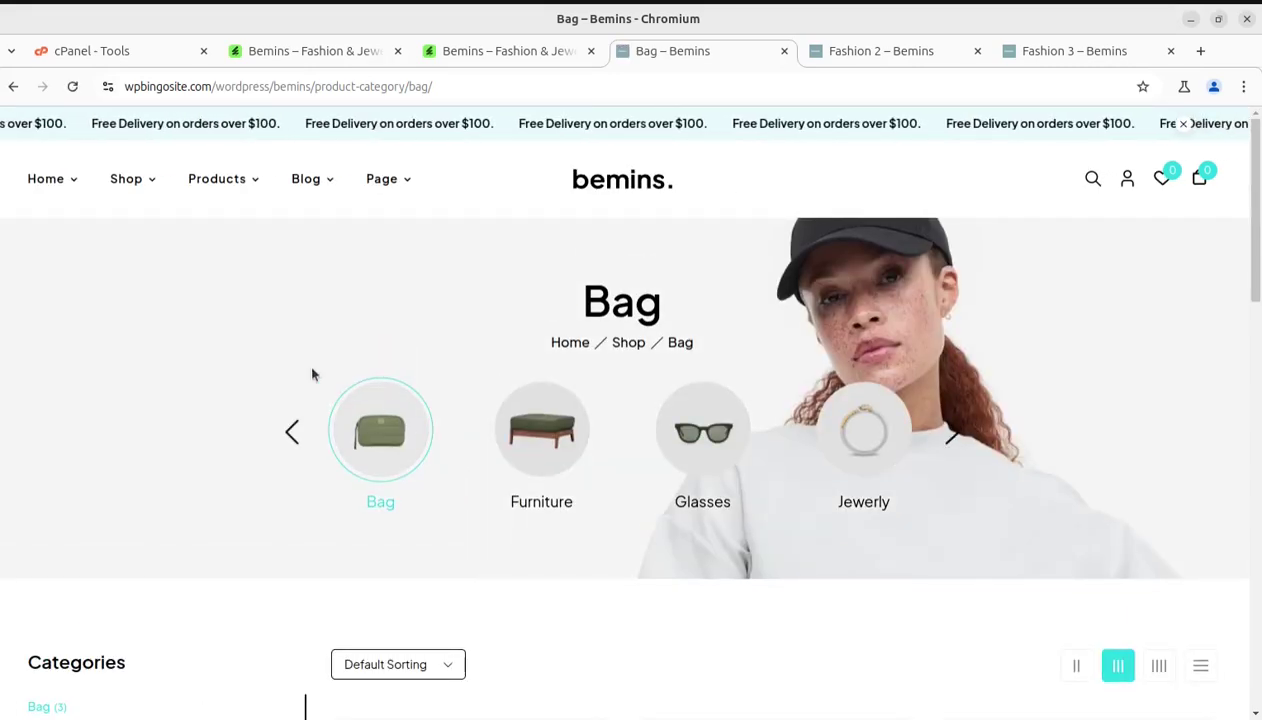
# Return from the Bag category to the main Bemins demo home page, and look over the Fashion 2 and Fashion 3 demos
pyautogui.click(13, 86)
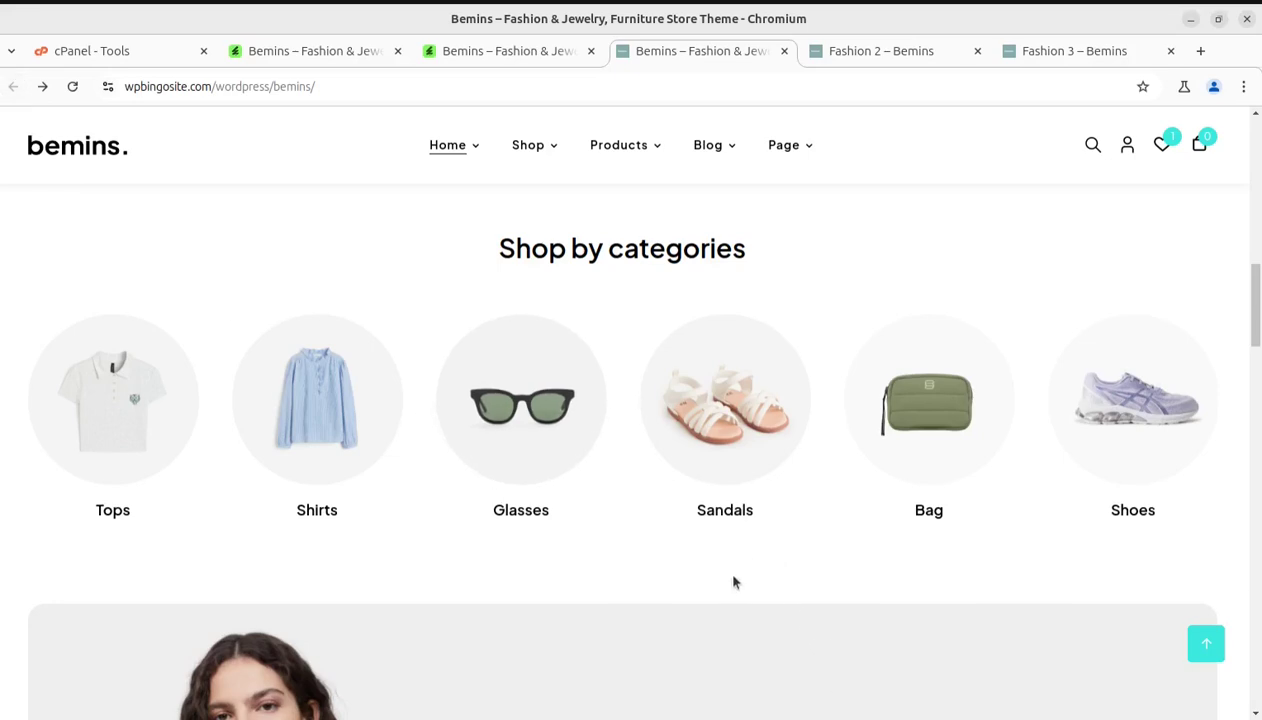
pyautogui.click(846, 58)
pyautogui.scroll(-2, 728, 475)
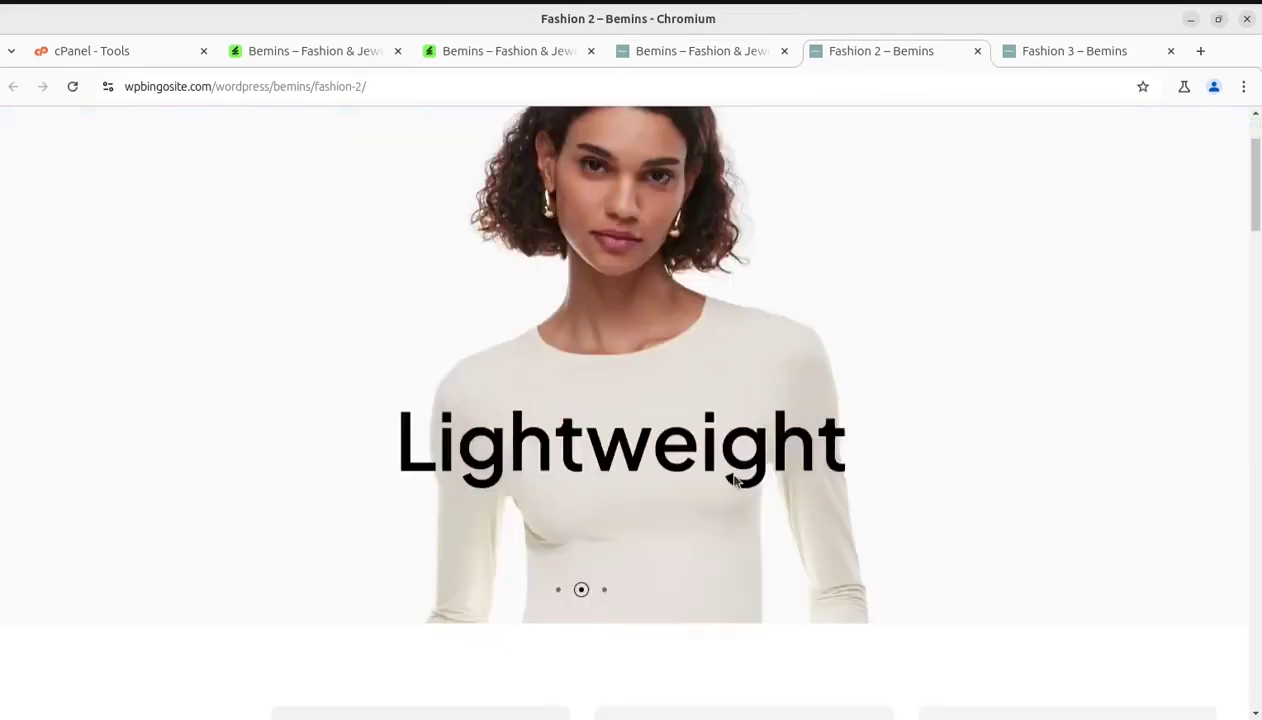
pyautogui.scroll(-3, 734, 481)
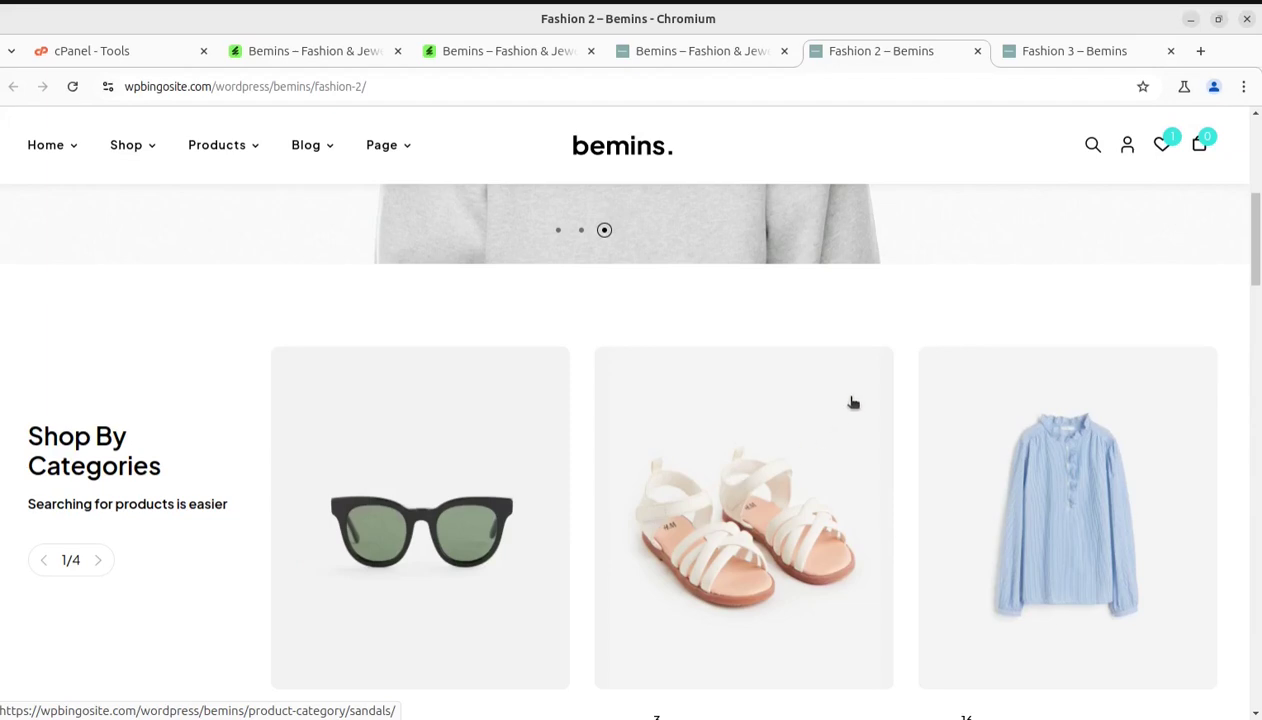
pyautogui.scroll(5, 783, 425)
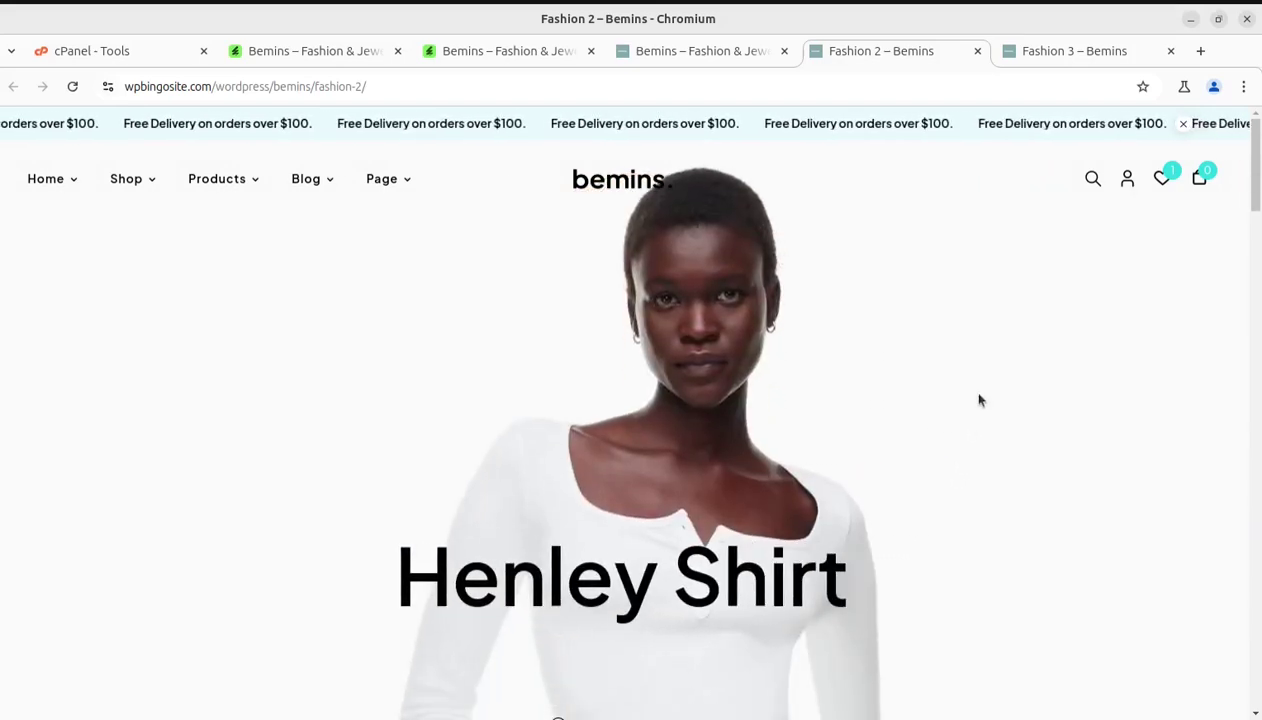
pyautogui.click(1030, 54)
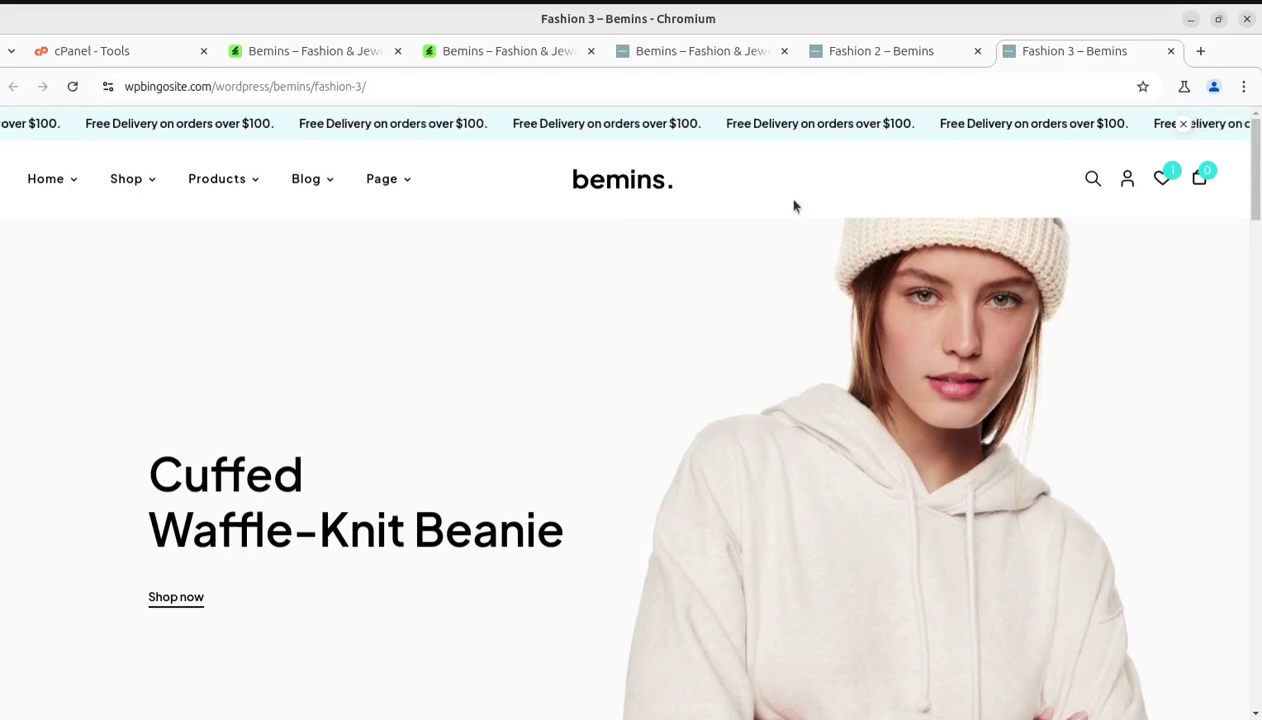
pyautogui.click(857, 57)
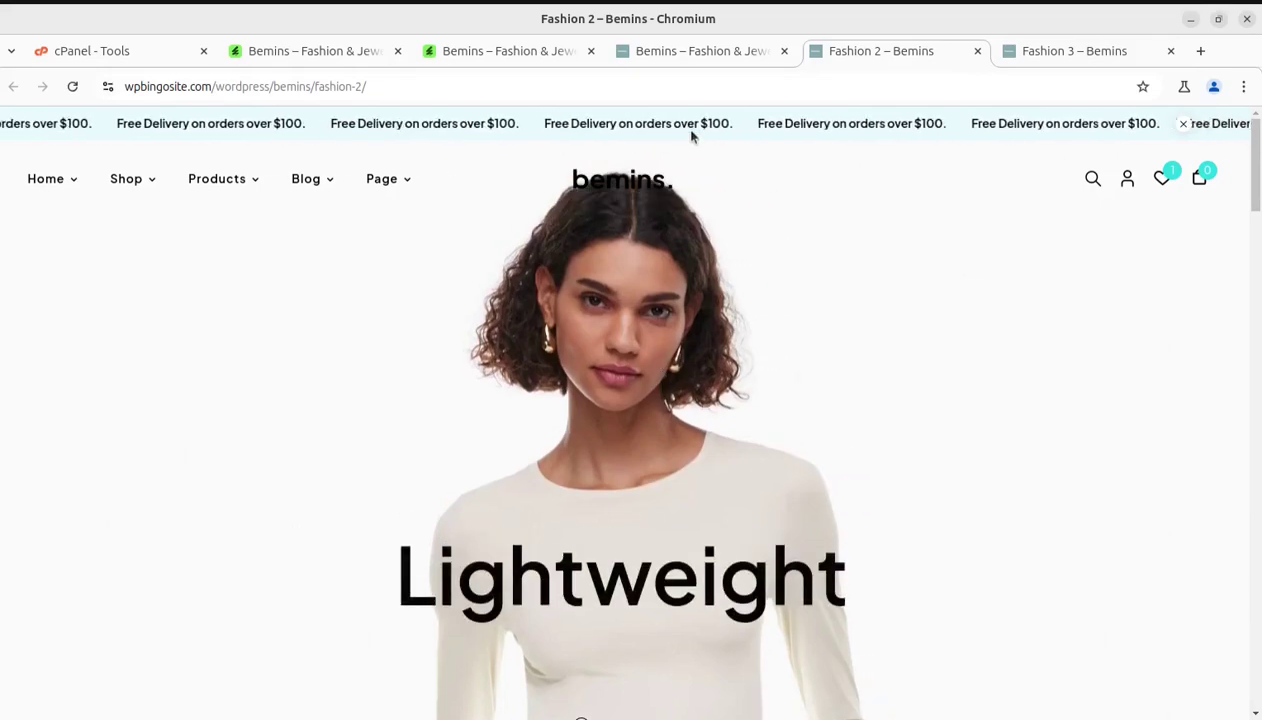
# Open the Bemins item page on ThemeForest and highlight "Fashion & Jewelry, Furniture Store" in the theme title
pyautogui.click(313, 52)
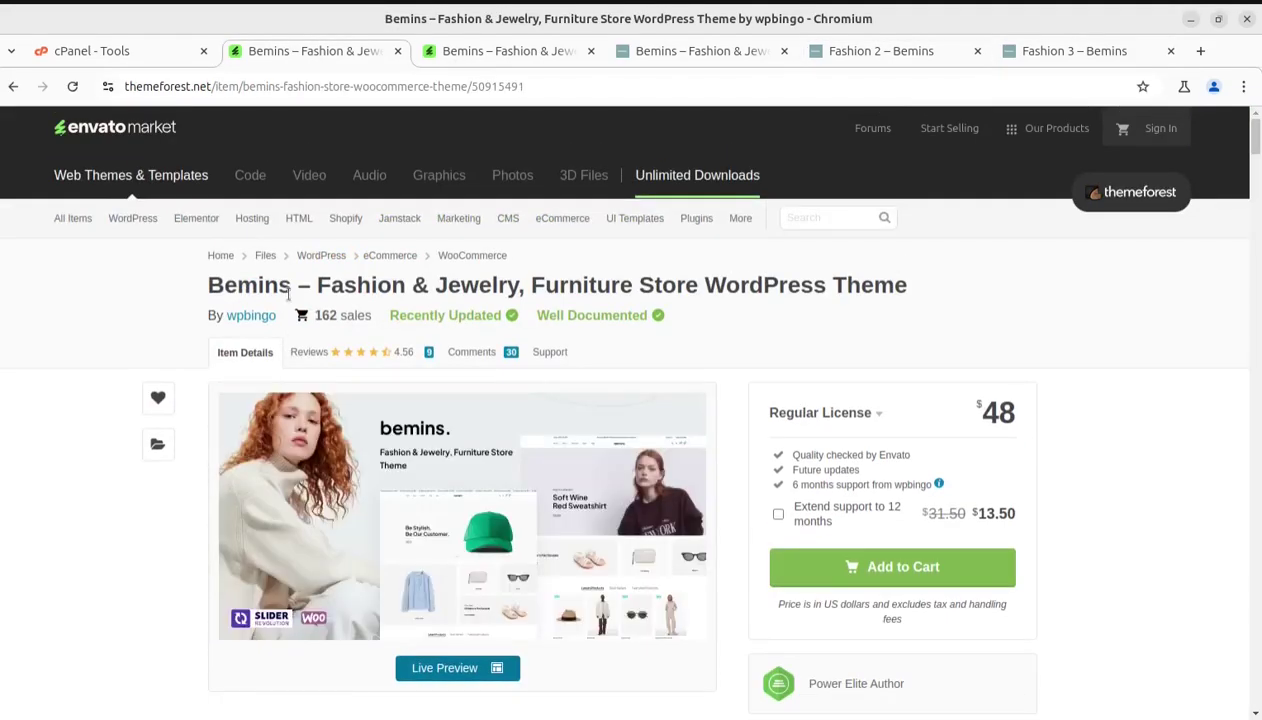
pyautogui.moveTo(308, 292); pyautogui.dragTo(638, 285)
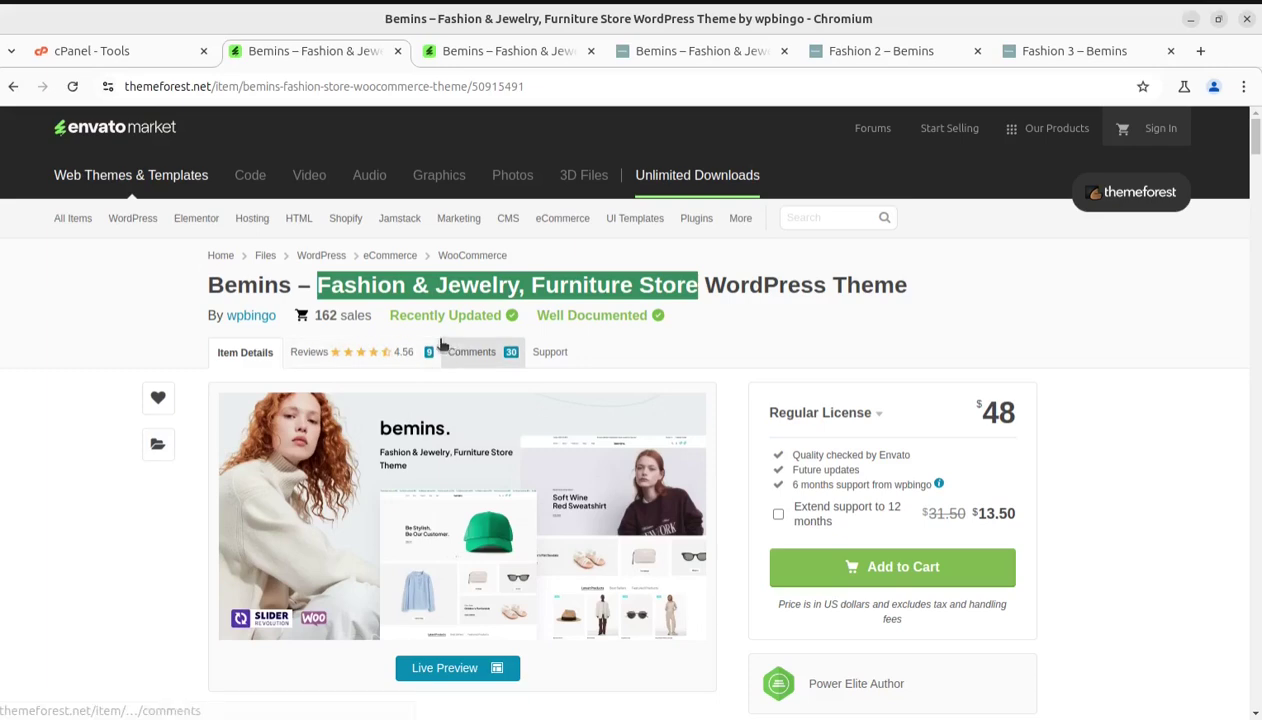
pyautogui.click(145, 344)
# Compare the opening banners of the main, Fashion 2 and Fashion 3 demo home pages
pyautogui.click(660, 52)
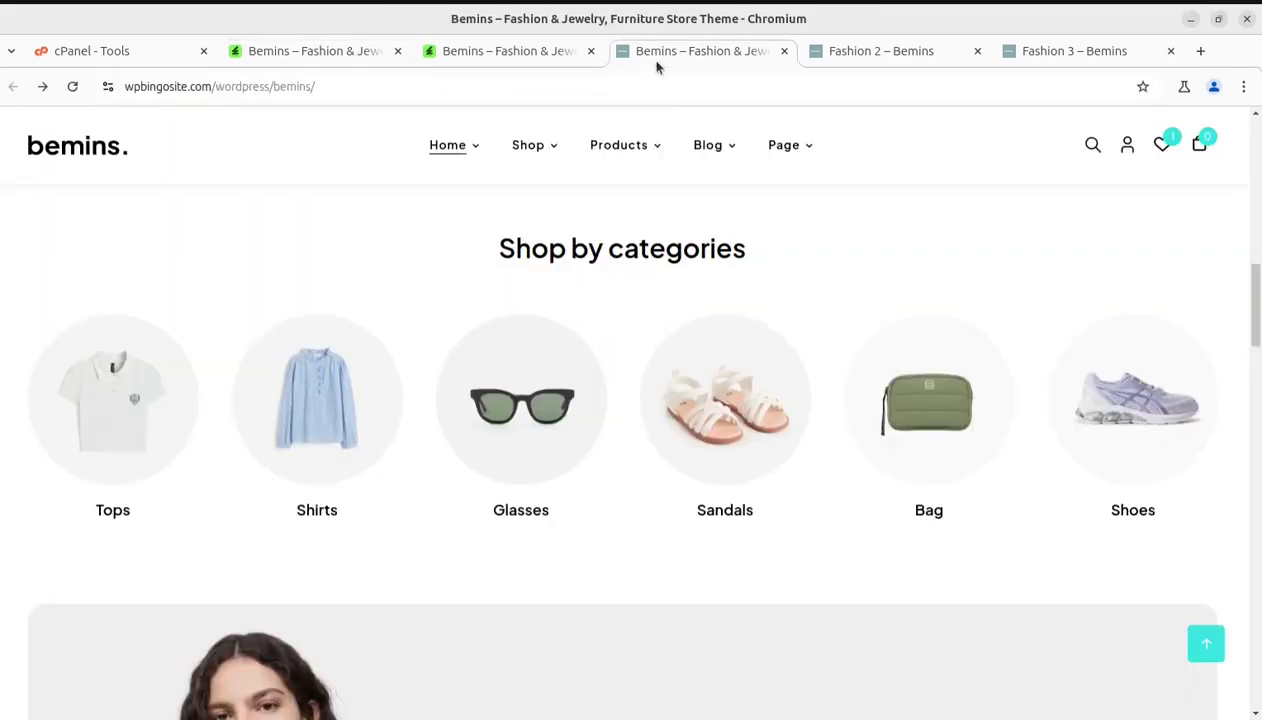
pyautogui.scroll(5, 744, 343)
pyautogui.click(908, 53)
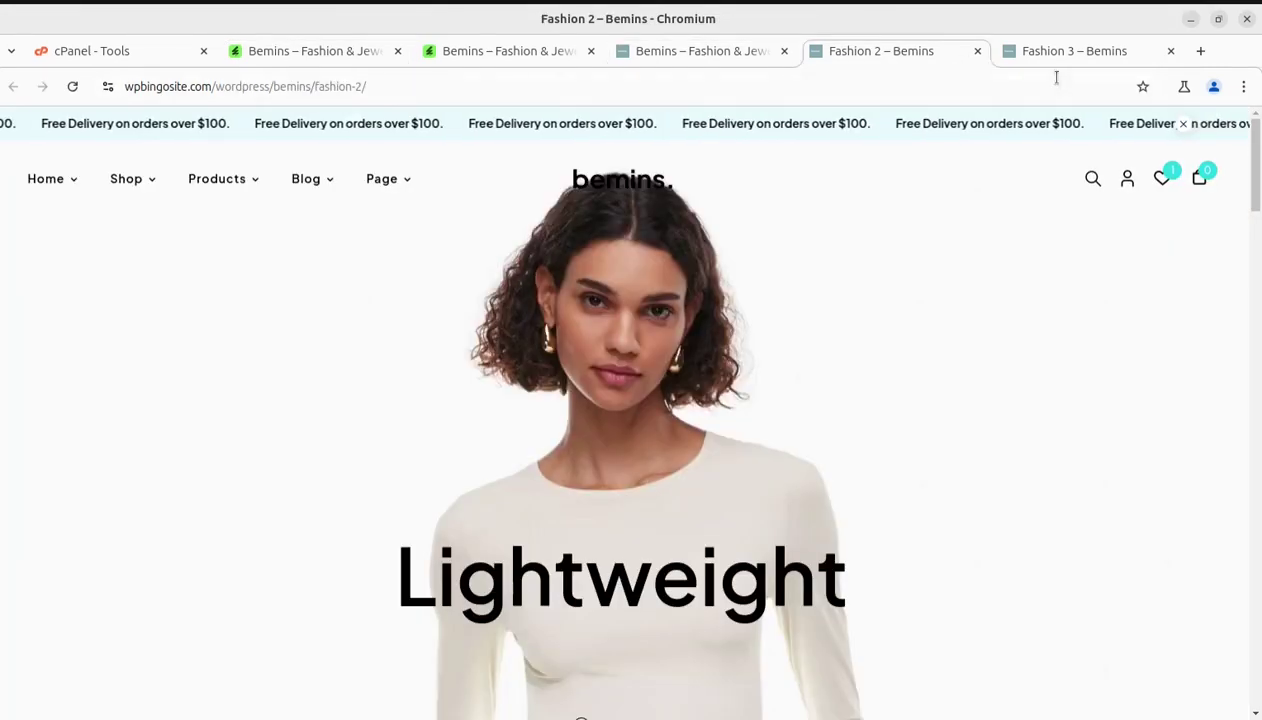
pyautogui.click(1079, 52)
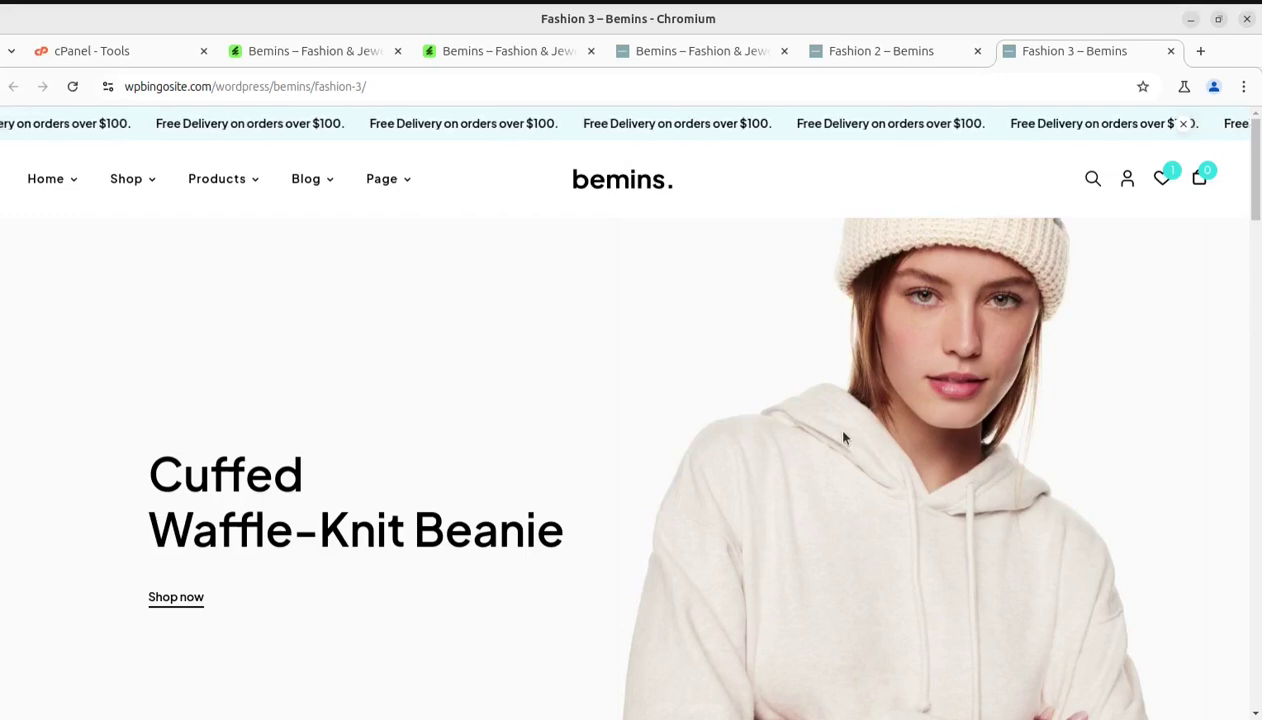
pyautogui.click(487, 51)
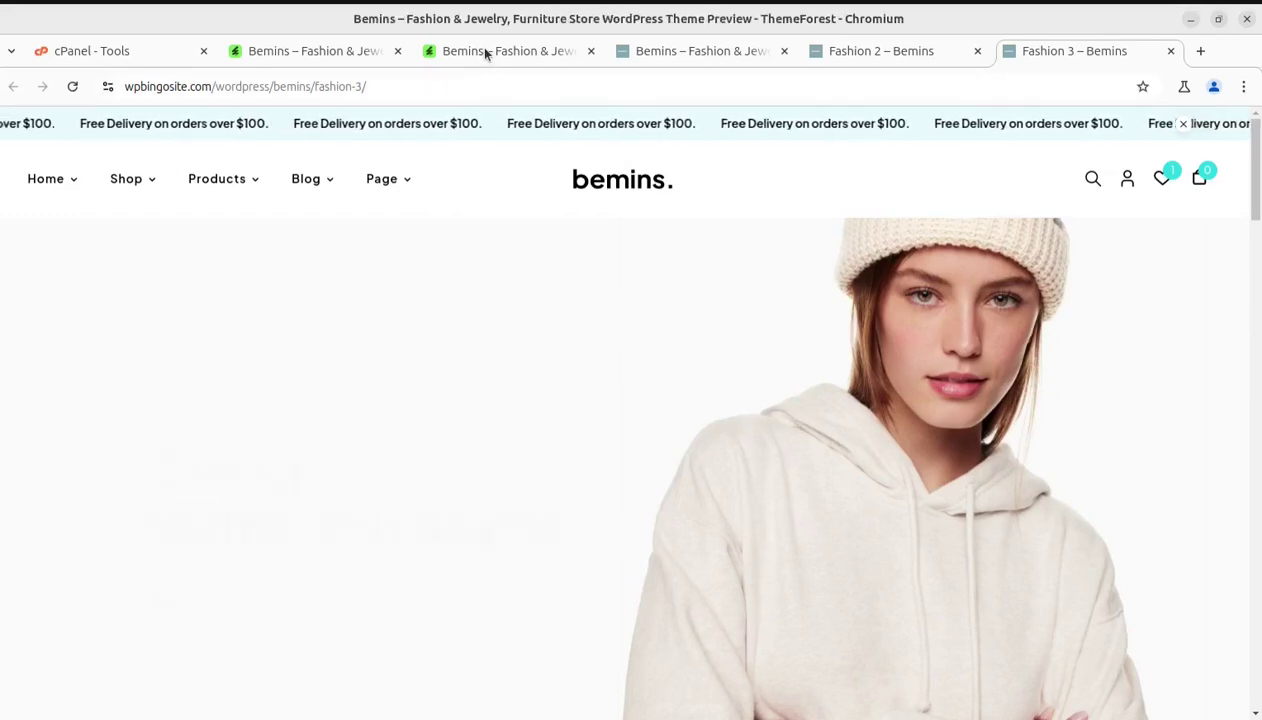
# On the ThemeForest item page, highlight the Power Elite Author label and the Regular License price
pyautogui.click(333, 55)
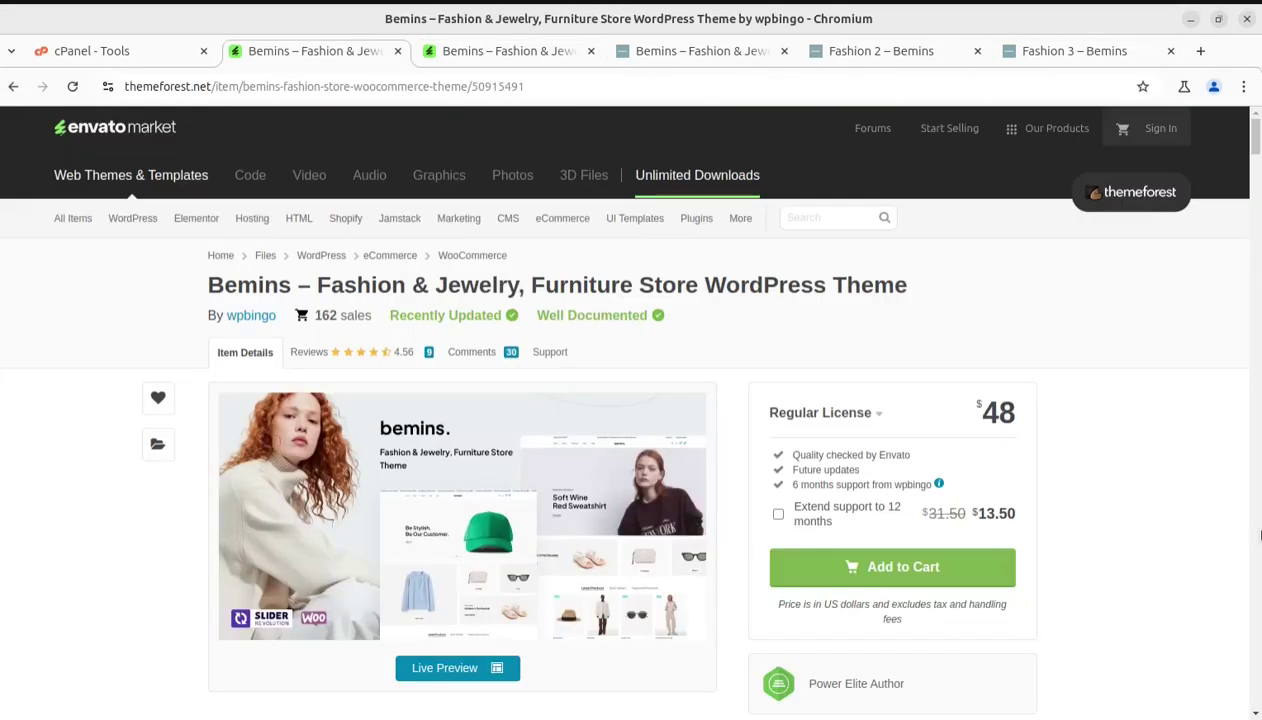
pyautogui.scroll(-2, 1136, 545)
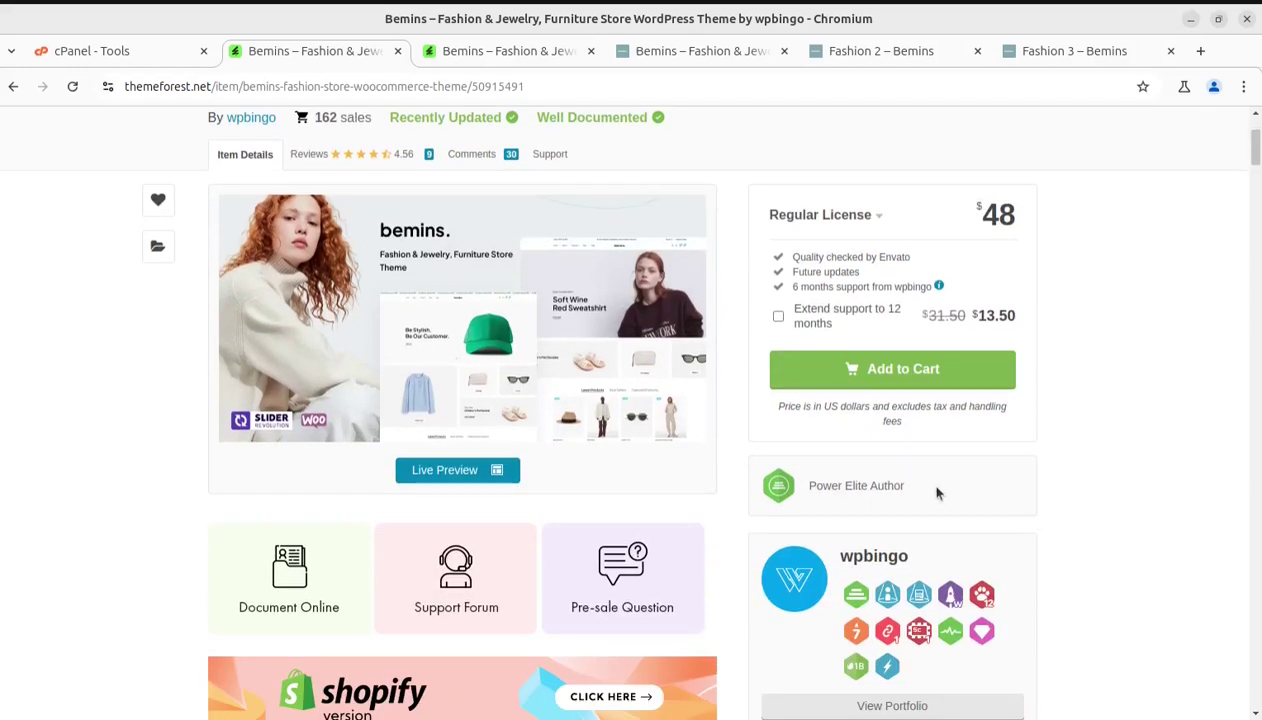
pyautogui.moveTo(936, 491); pyautogui.dragTo(840, 486)
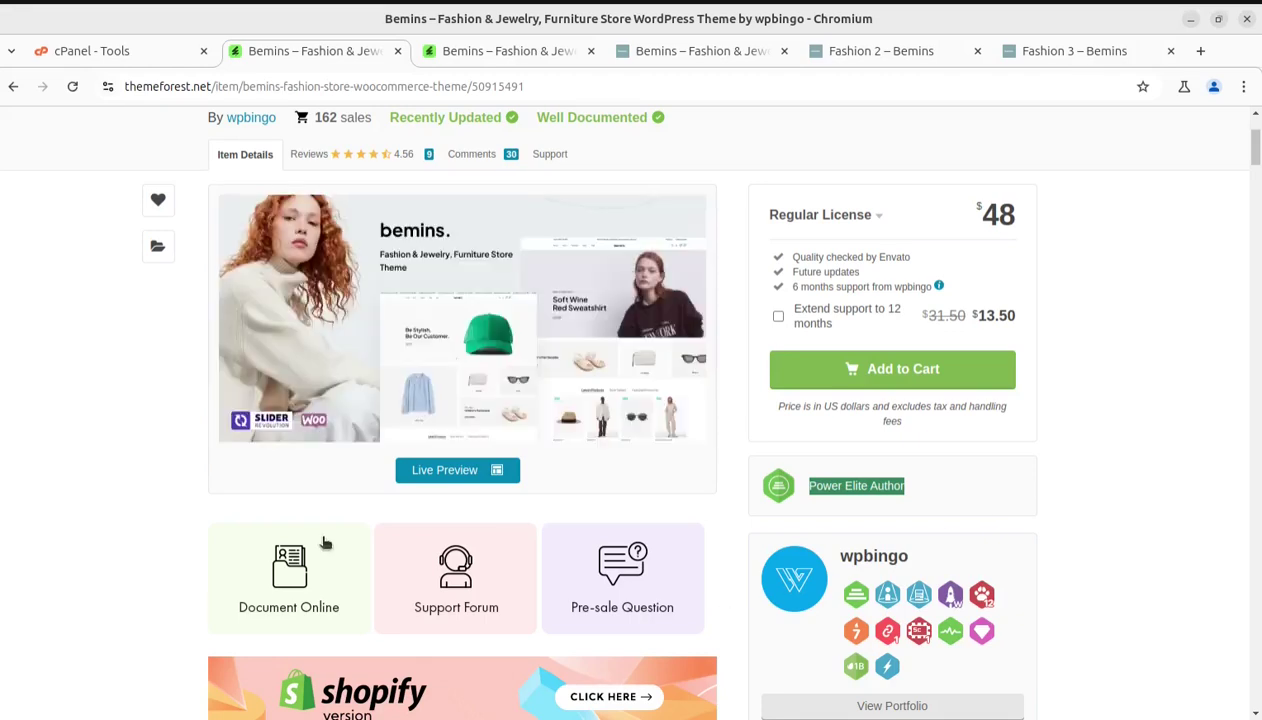
pyautogui.moveTo(980, 214); pyautogui.dragTo(1003, 214)
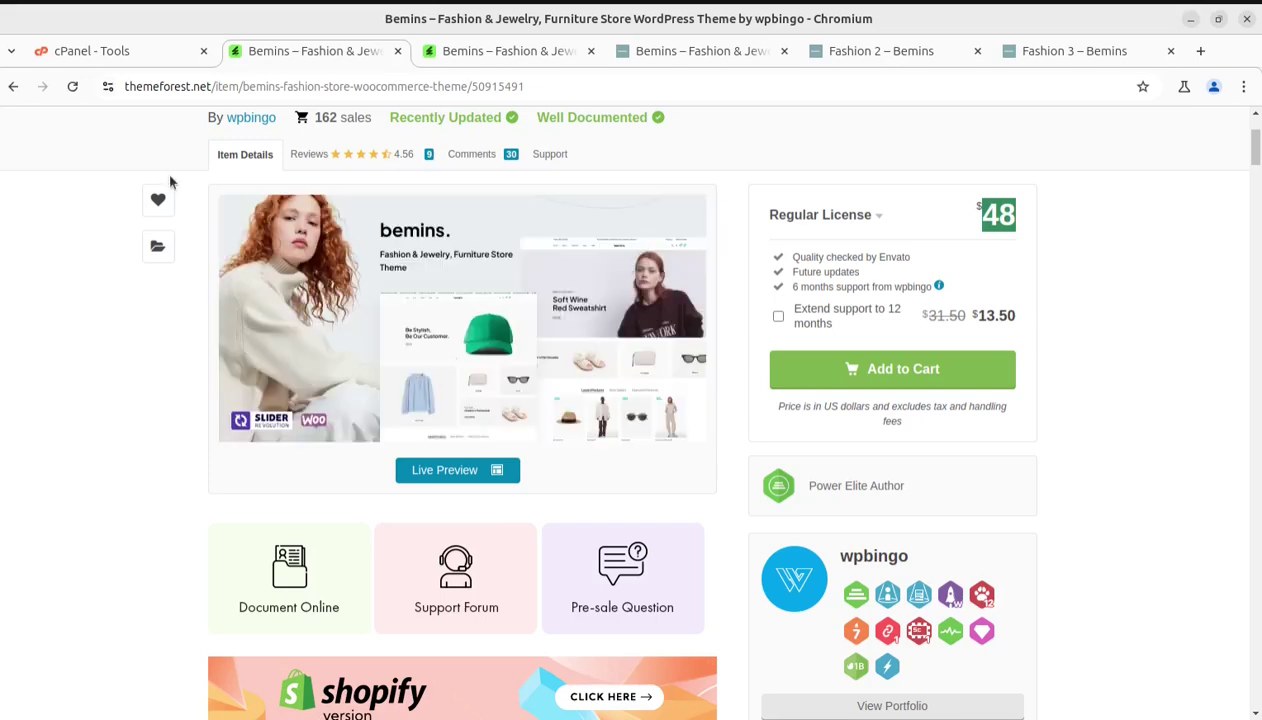
# Examine the theme's published and last update dates, its documentation and support links, and the Shopify version banner
pyautogui.scroll(-3, 115, 532)
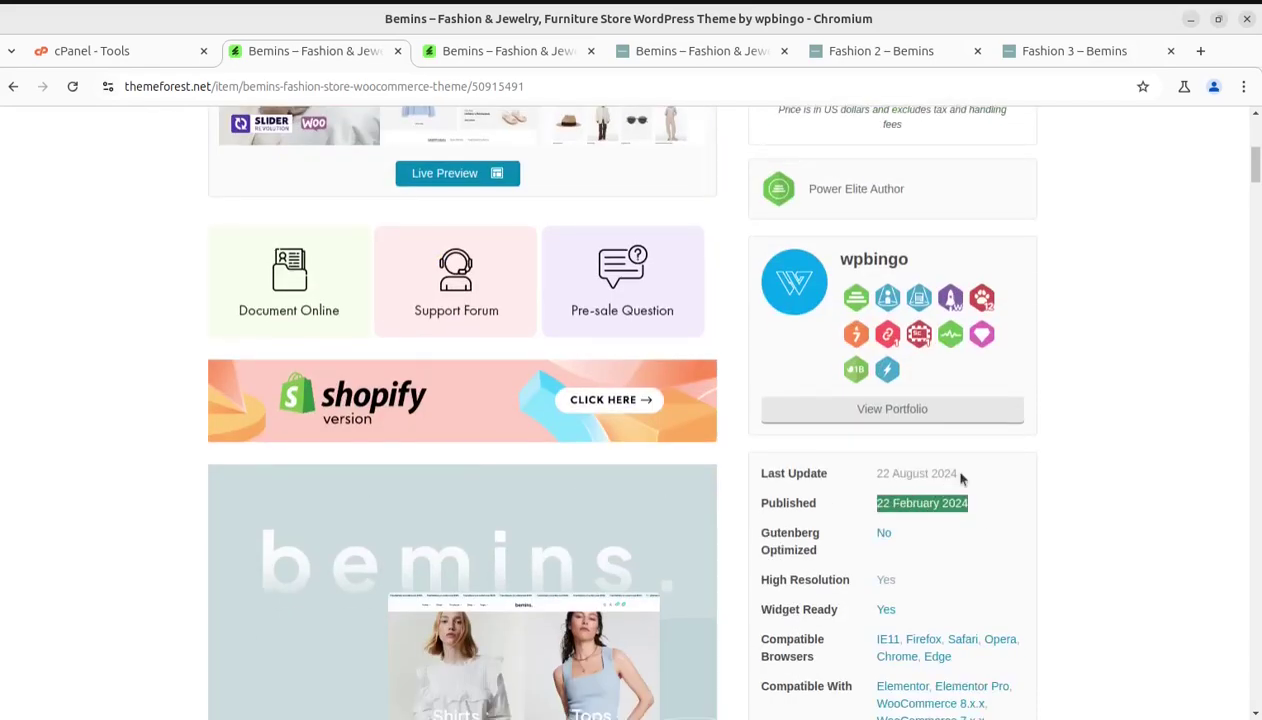
pyautogui.moveTo(960, 479); pyautogui.dragTo(898, 477)
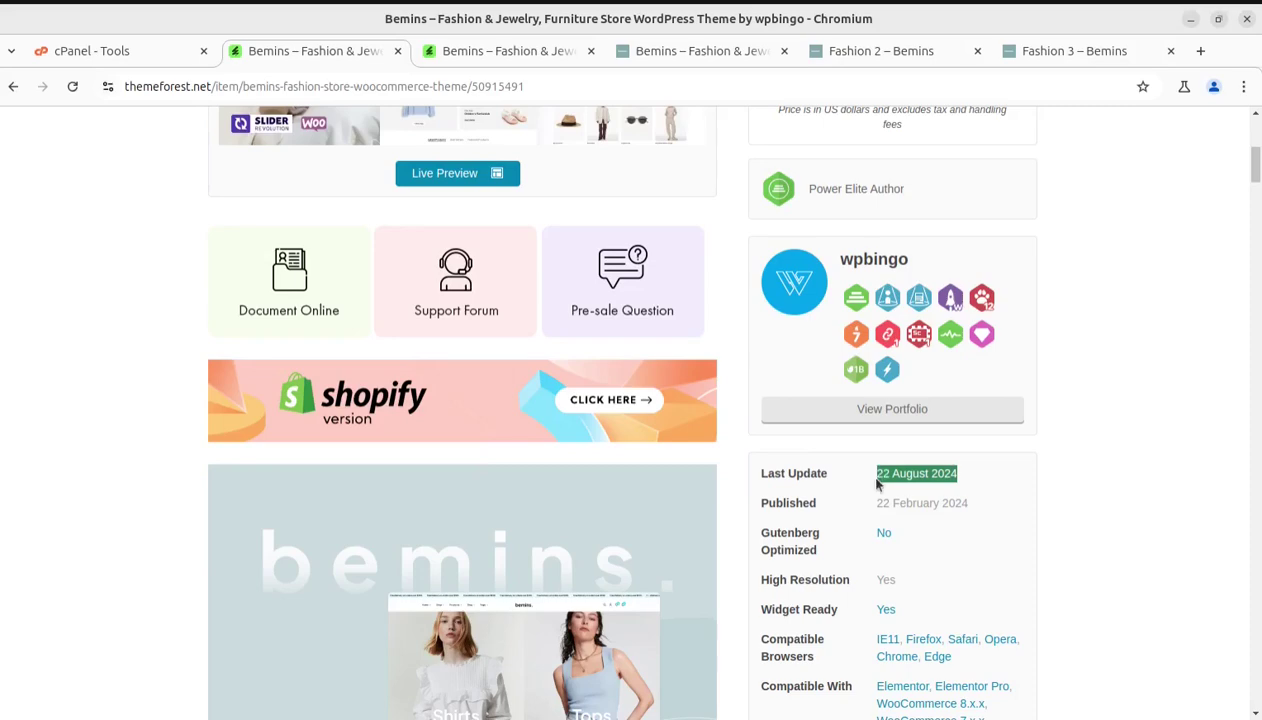
pyautogui.scroll(5, 667, 548)
pyautogui.scroll(-2, 450, 560)
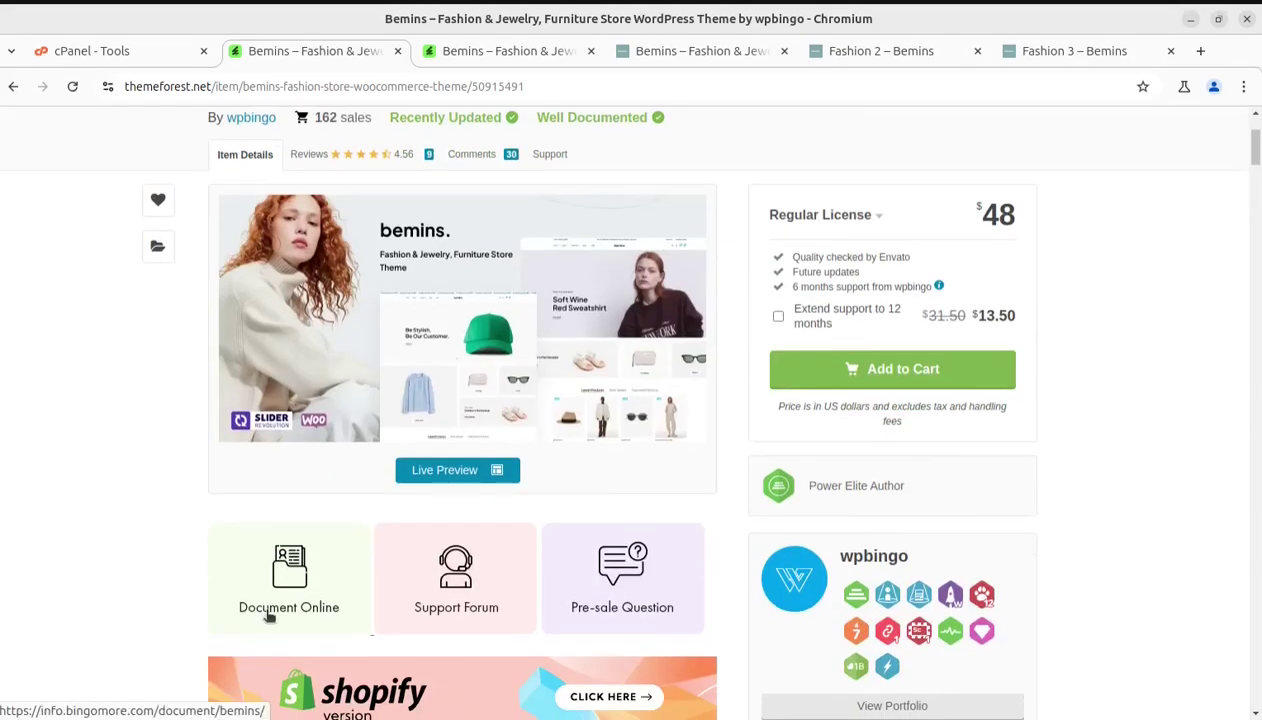
pyautogui.scroll(-3, 535, 577)
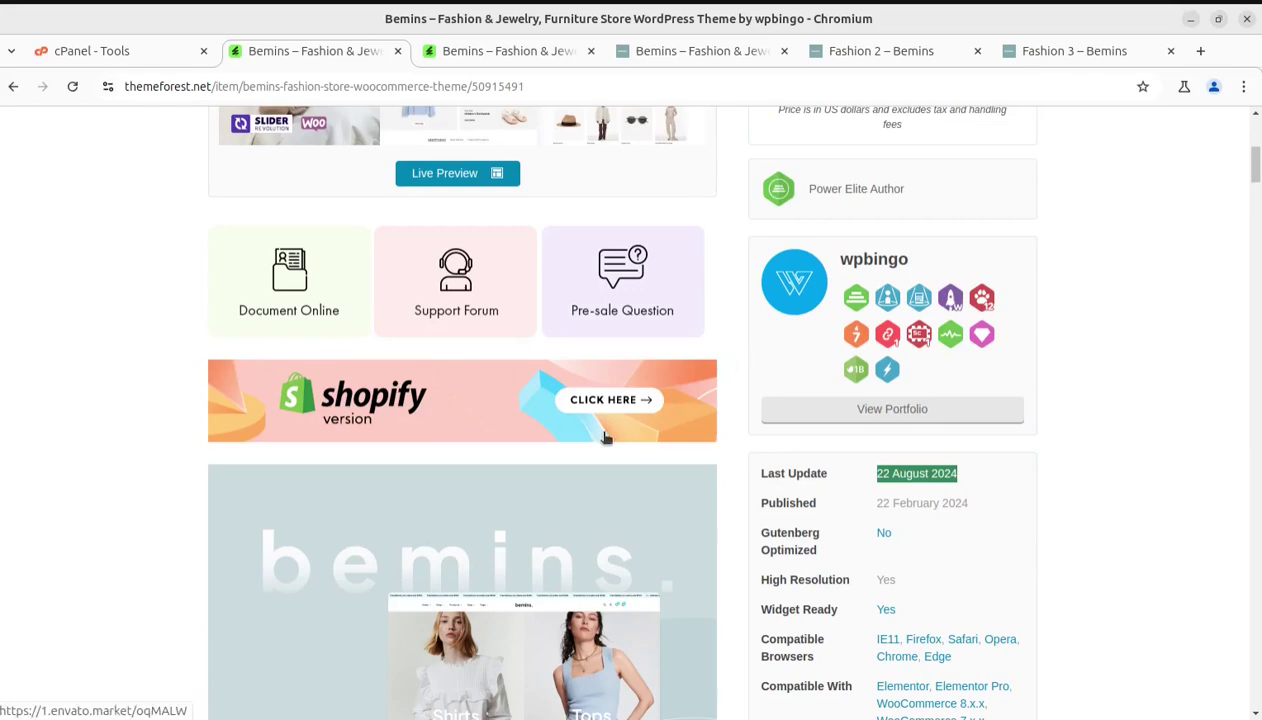
pyautogui.scroll(4, 697, 380)
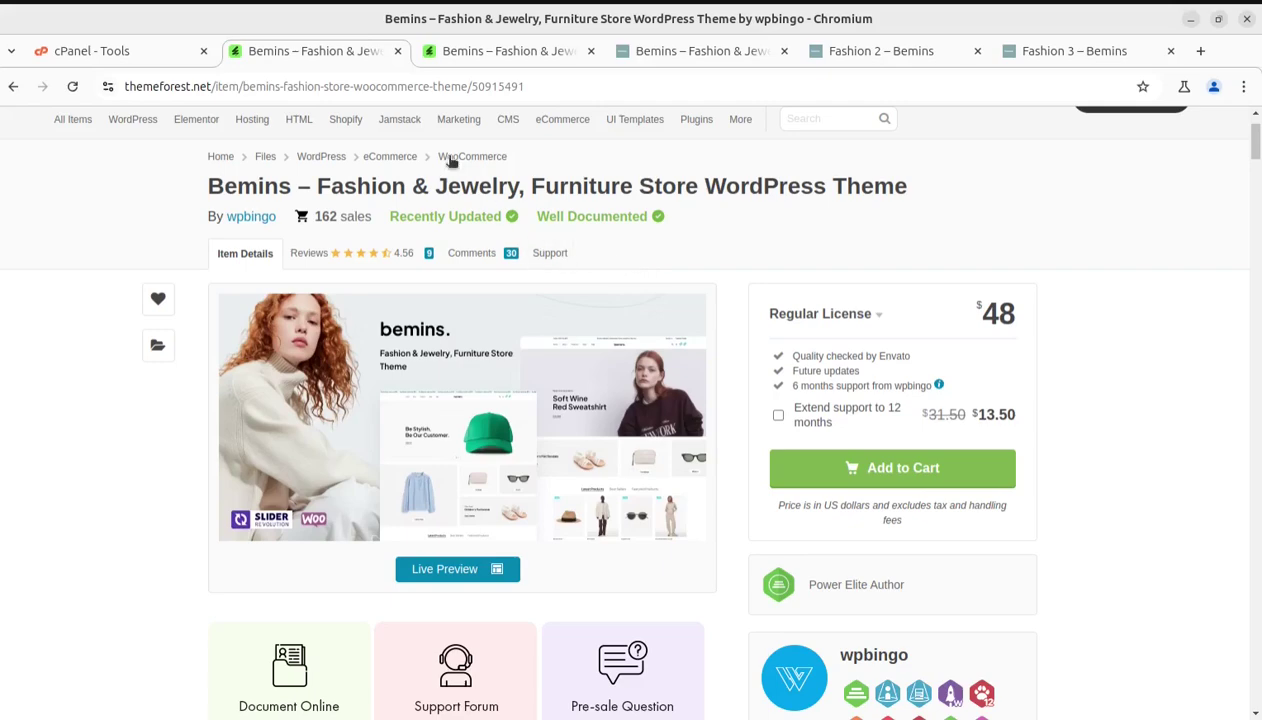
# Revisit the main Bemins demo, then the Fashion 2 and Fashion 3 store demos
pyautogui.click(498, 55)
pyautogui.click(644, 49)
pyautogui.moveTo(618, 178)
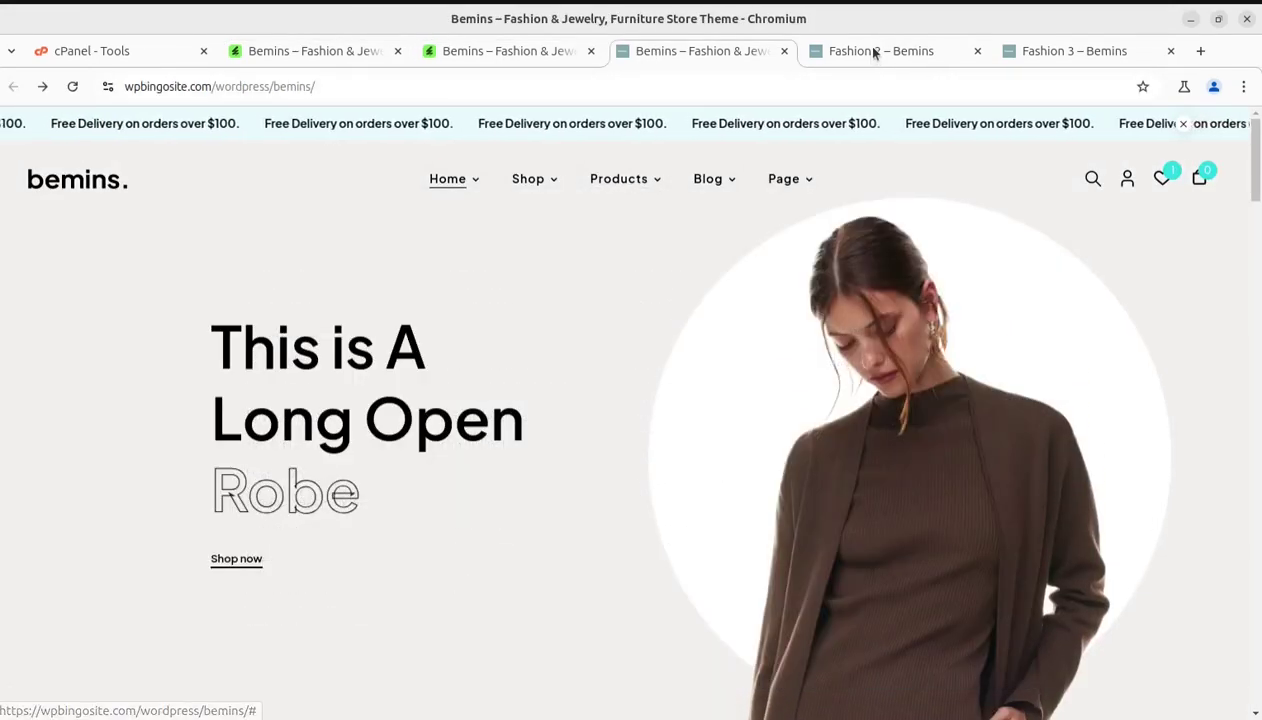
pyautogui.click(876, 52)
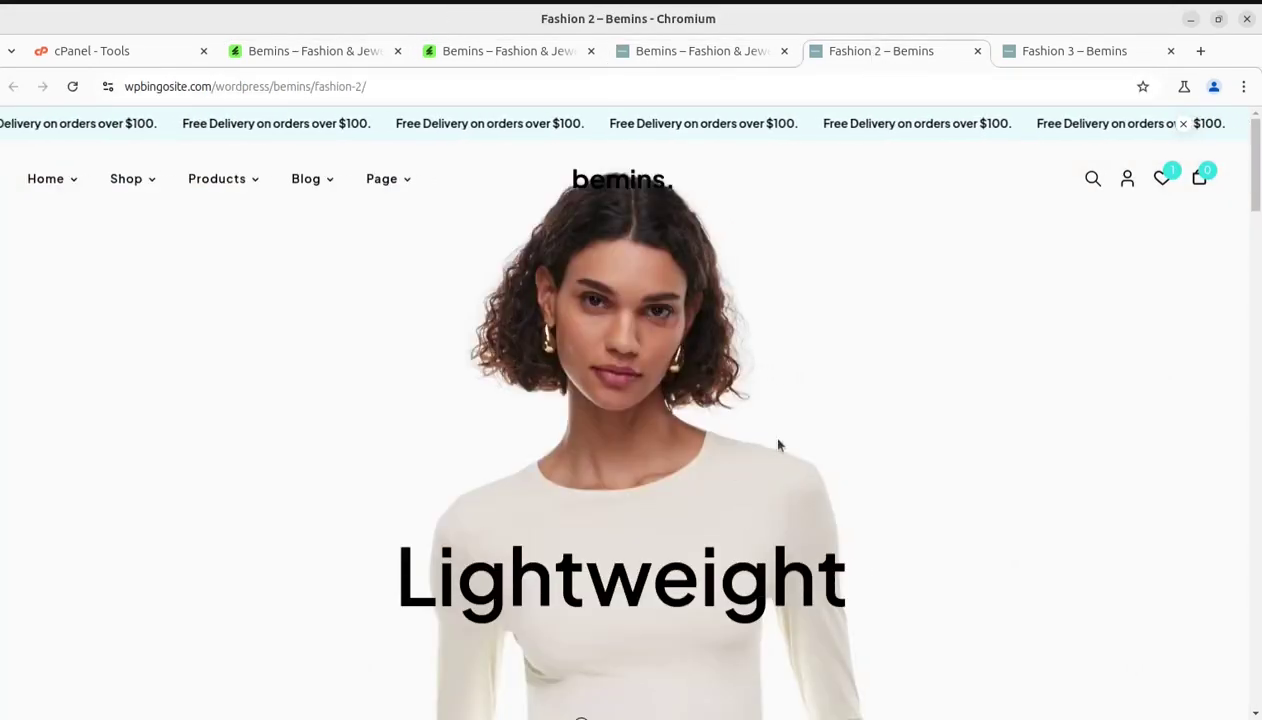
pyautogui.click(1055, 51)
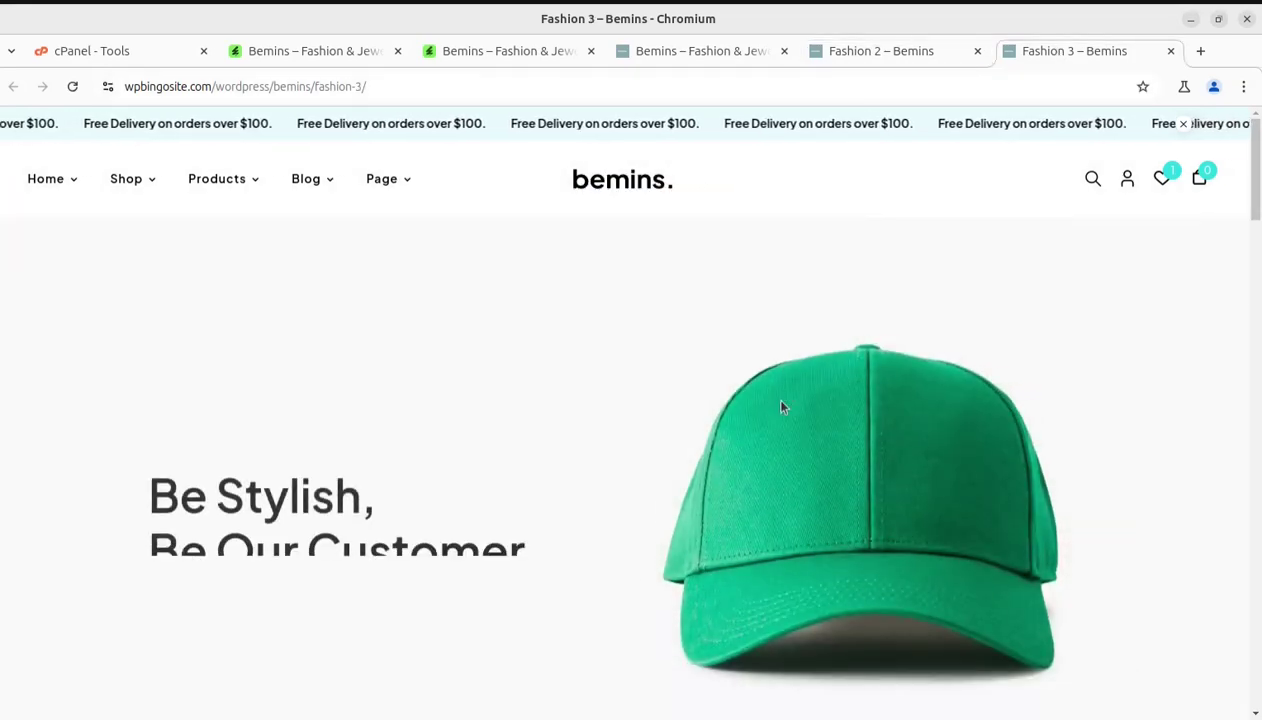
# Open the ThemeForest live preview of Bemins and review the Home 1, Fashion 2 and Fashion 3 demo homepages
pyautogui.hotkey('ctrl', '3')
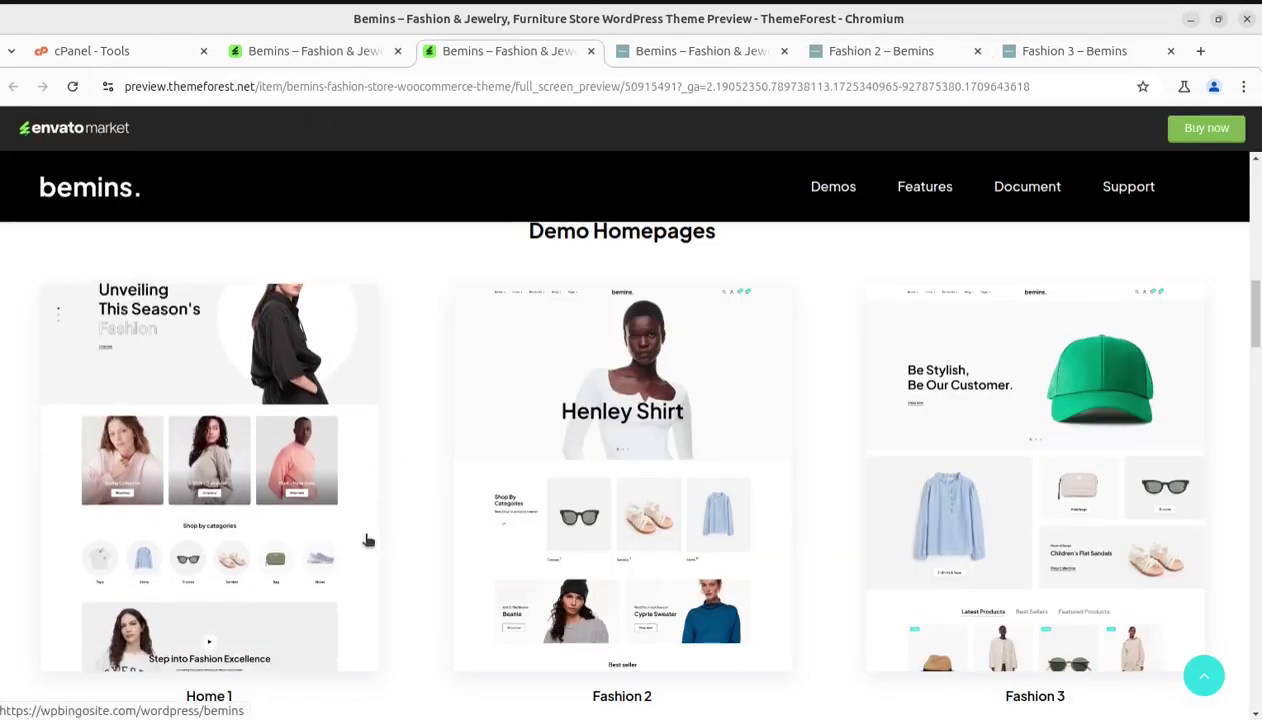
pyautogui.scroll(3, 462, 516)
pyautogui.scroll(-3, 459, 515)
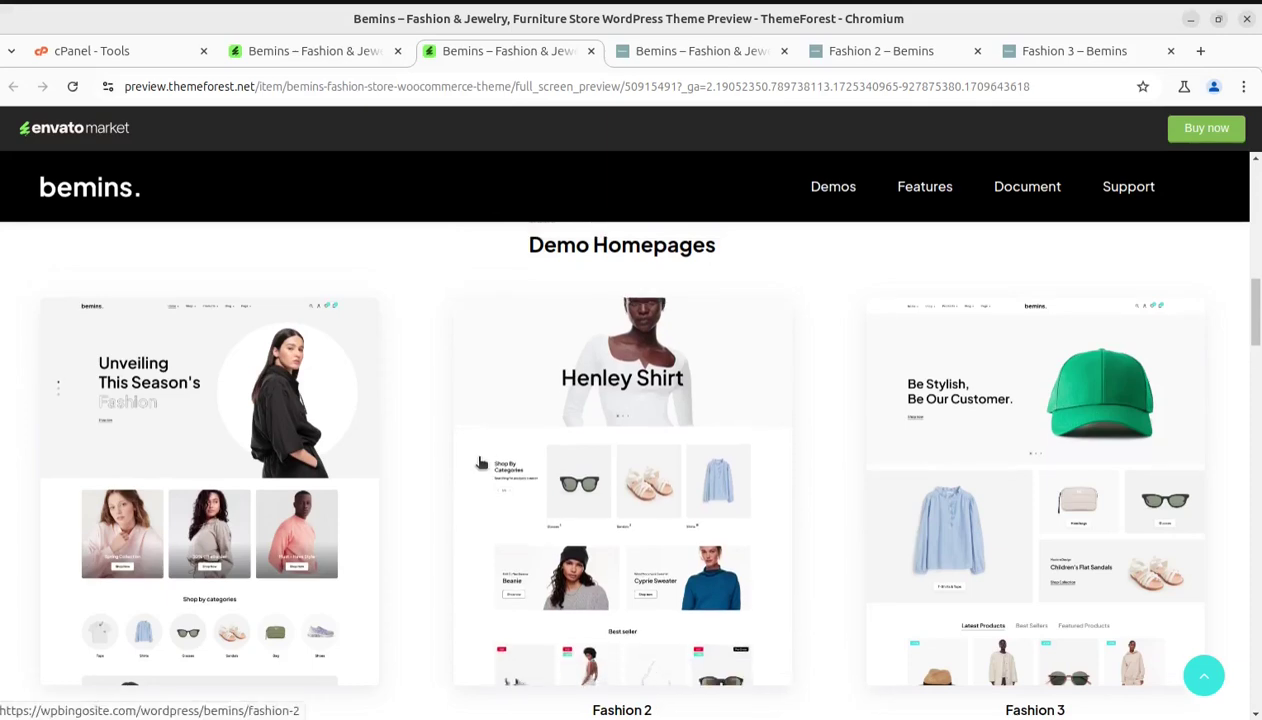
pyautogui.scroll(2, 482, 459)
pyautogui.scroll(-3, 606, 417)
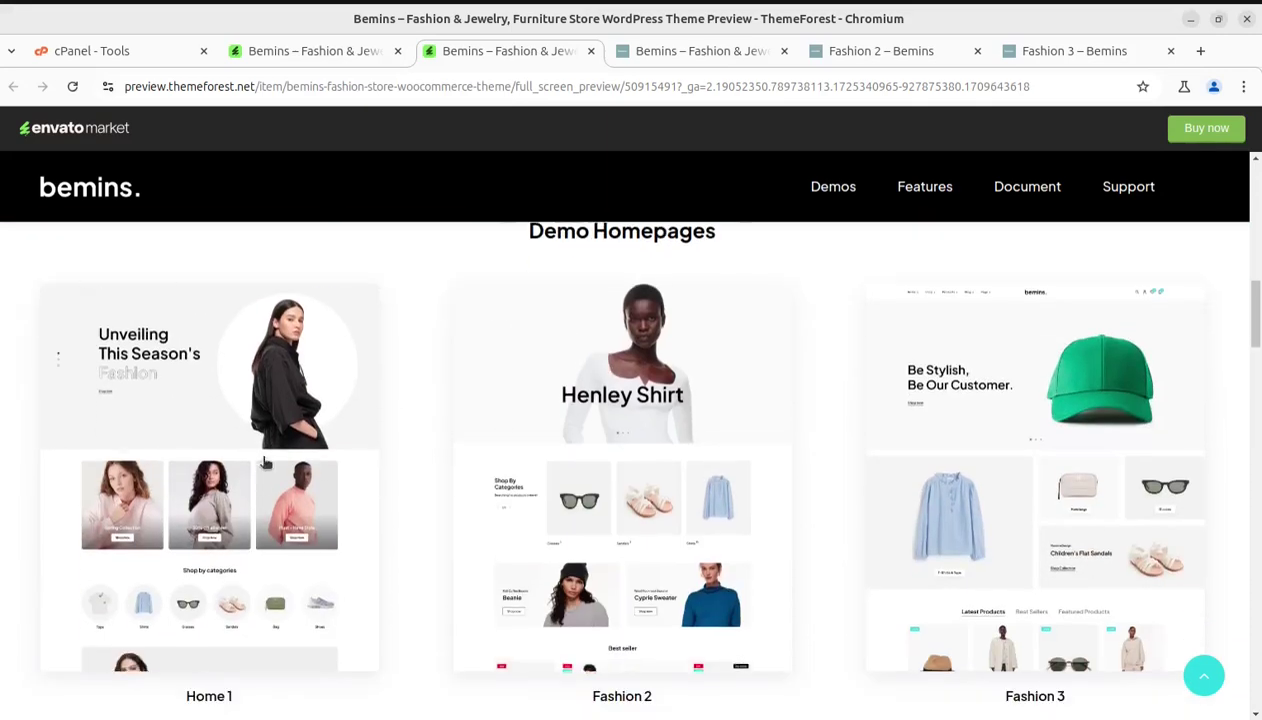
# Look through the remaining demo homepages from Fashion 4 to Jewelry 2 and return to the Demo Homepages heading
pyautogui.scroll(-4, 633, 490)
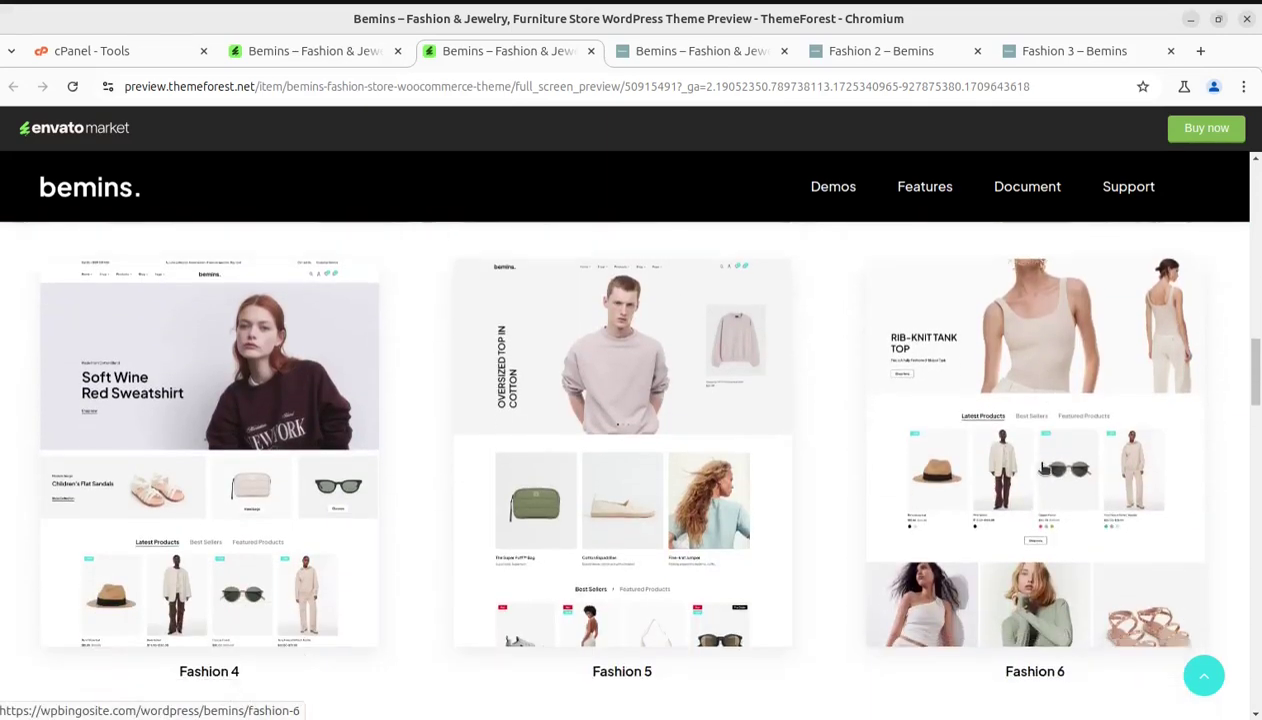
pyautogui.scroll(-4, 361, 422)
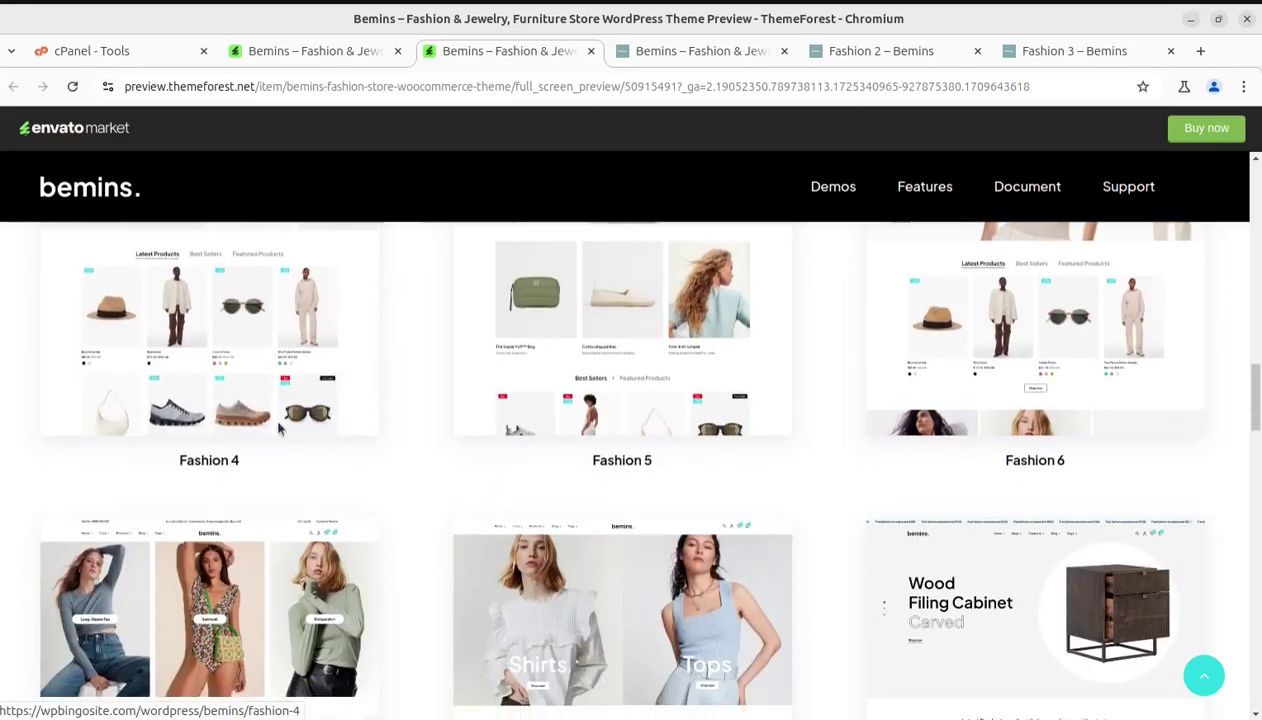
pyautogui.scroll(-2, 339, 508)
pyautogui.scroll(1, 955, 535)
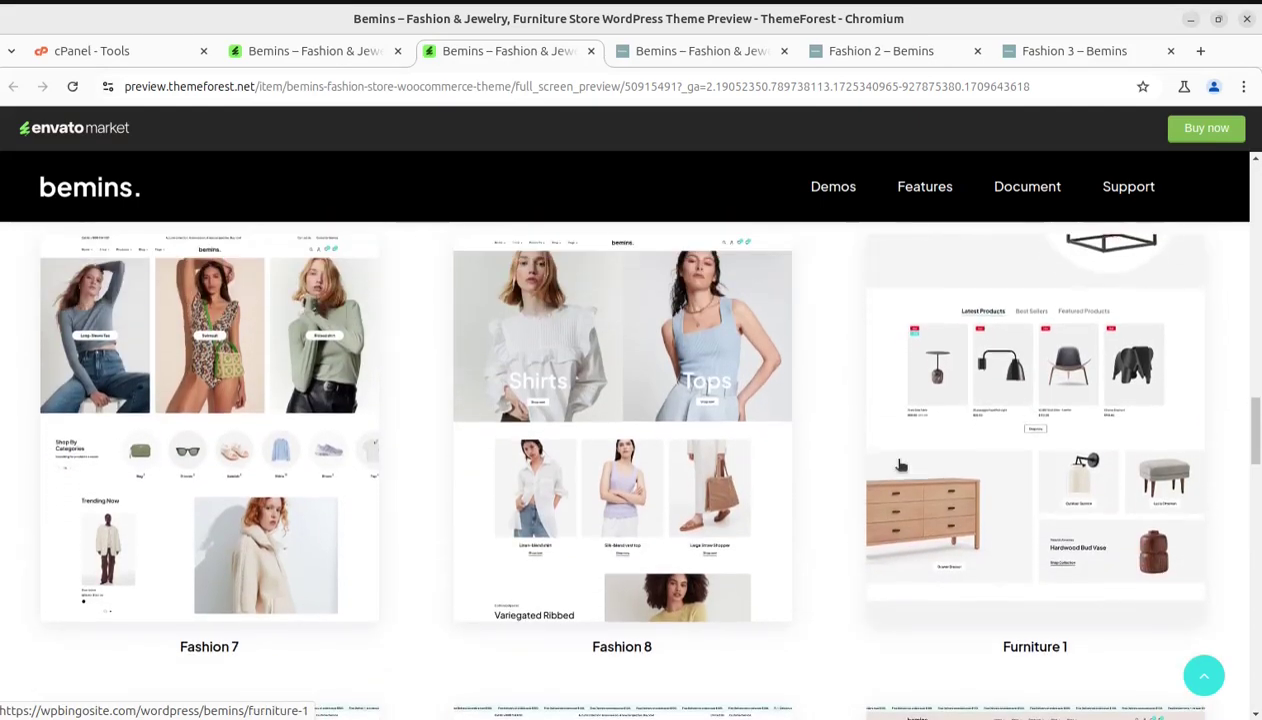
pyautogui.scroll(5, 625, 478)
pyautogui.scroll(-7, 872, 584)
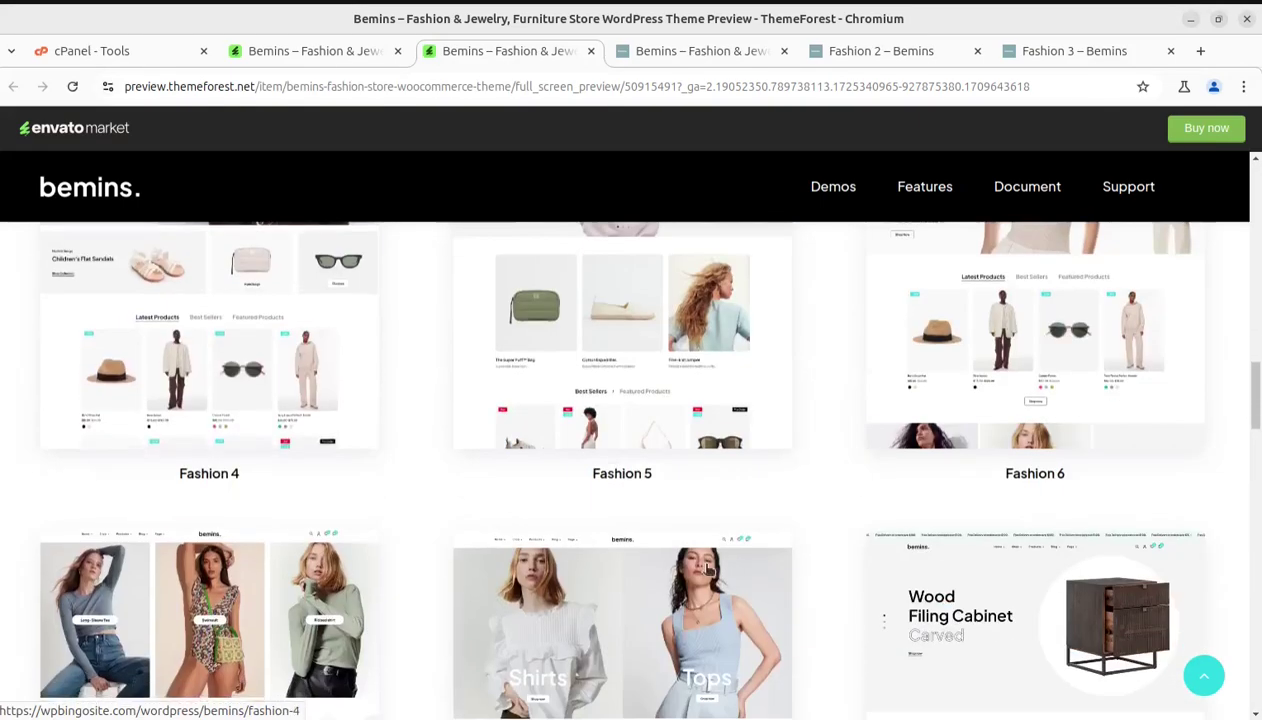
pyautogui.scroll(-3, 872, 584)
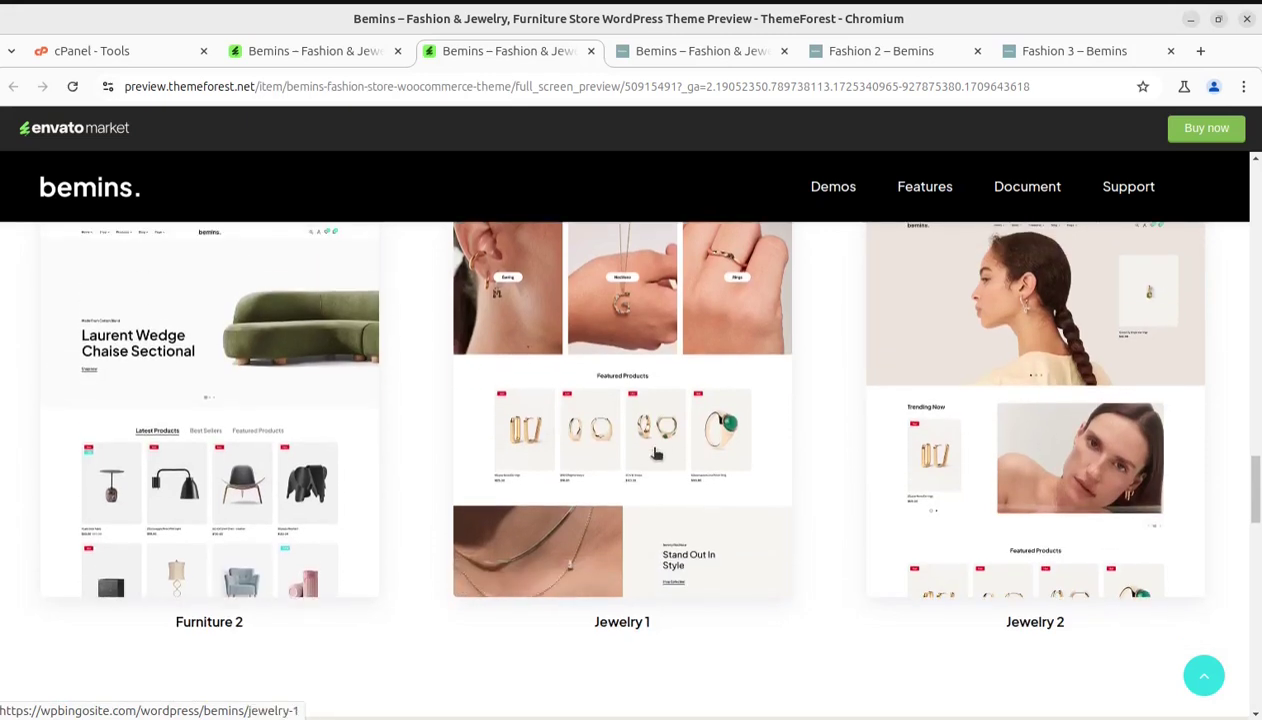
pyautogui.scroll(-3, 1000, 500)
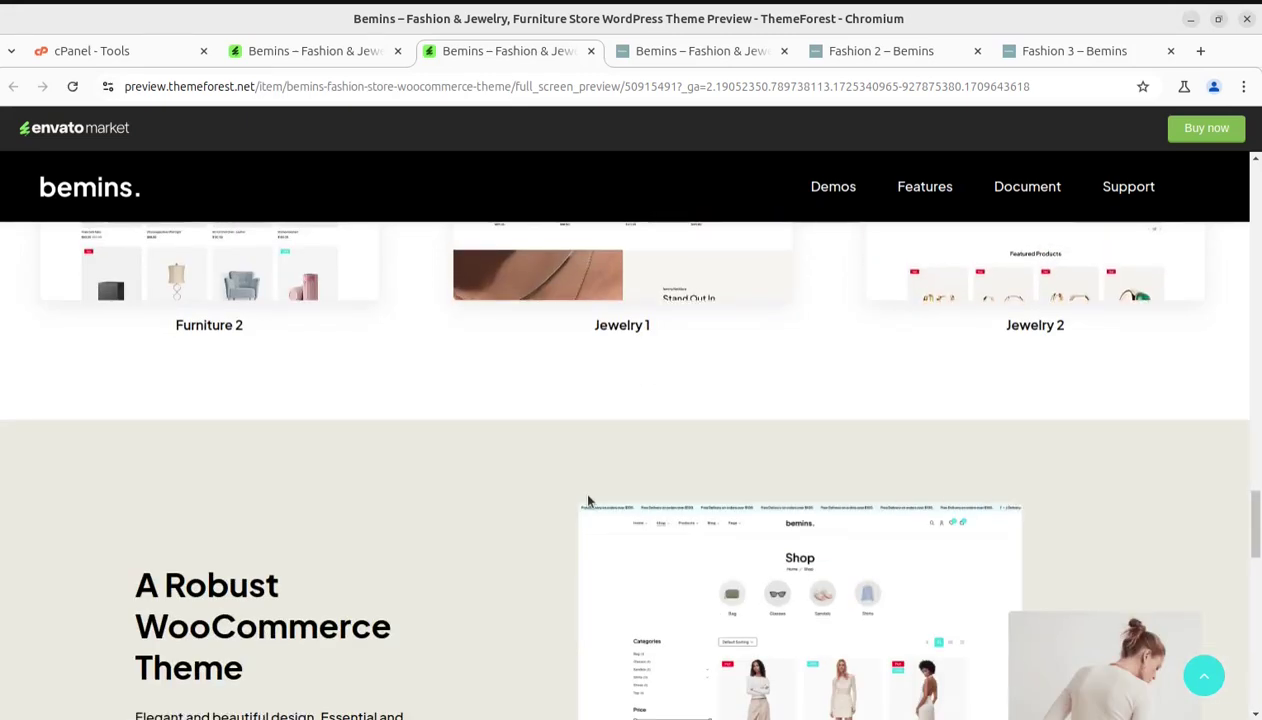
pyautogui.scroll(8, 544, 521)
pyautogui.scroll(8, 544, 521)
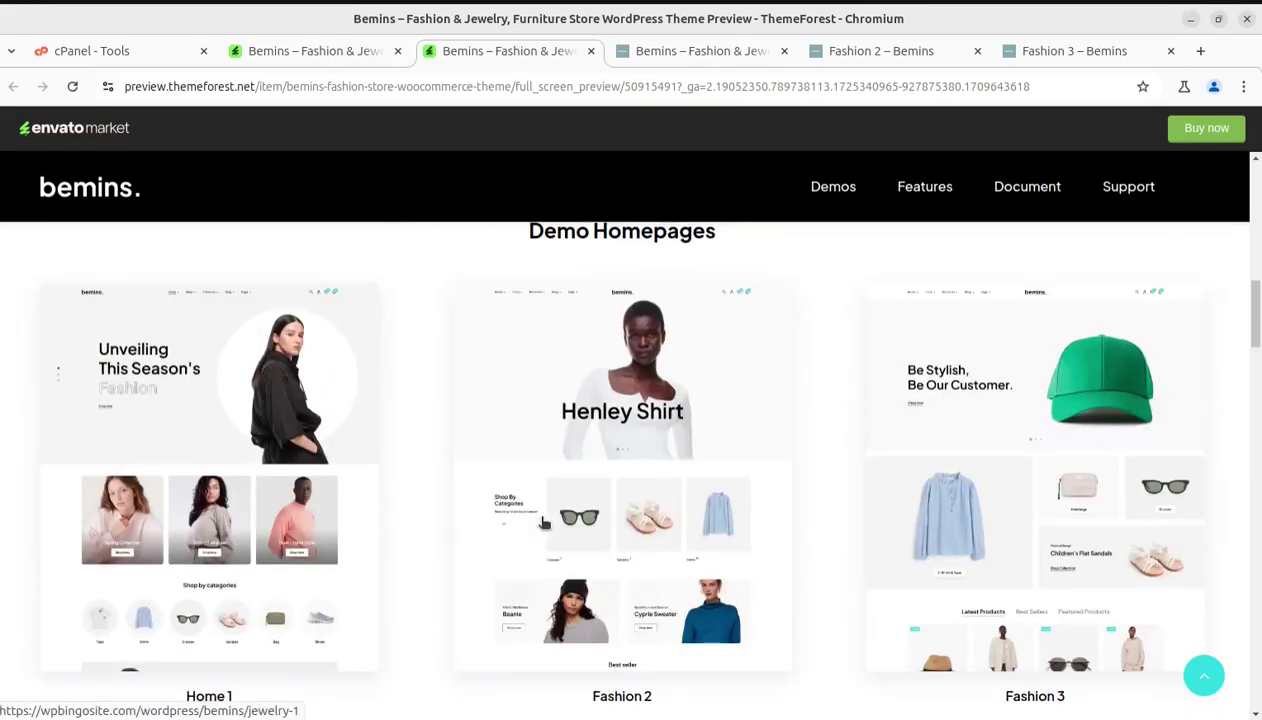
pyautogui.scroll(3, 690, 477)
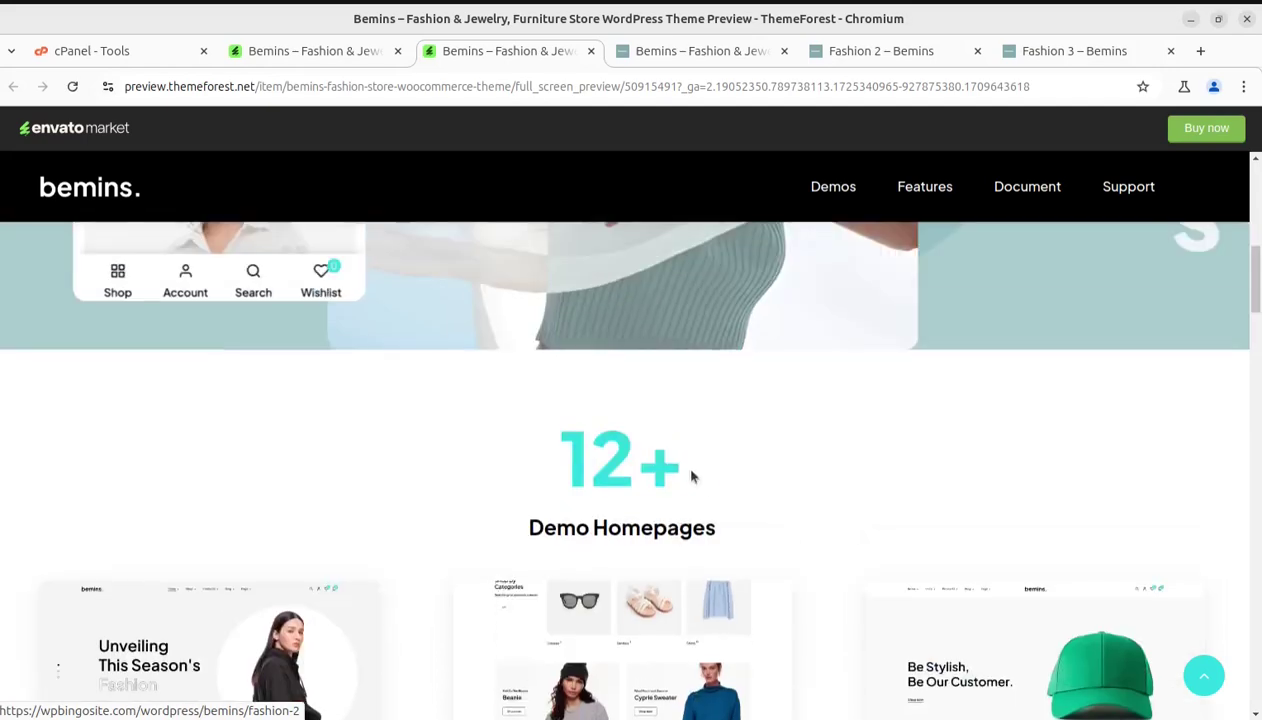
# Return to the start of the Bemins preview and review the Fashion 2 demo down to its Best seller section
pyautogui.scroll(5, 688, 634)
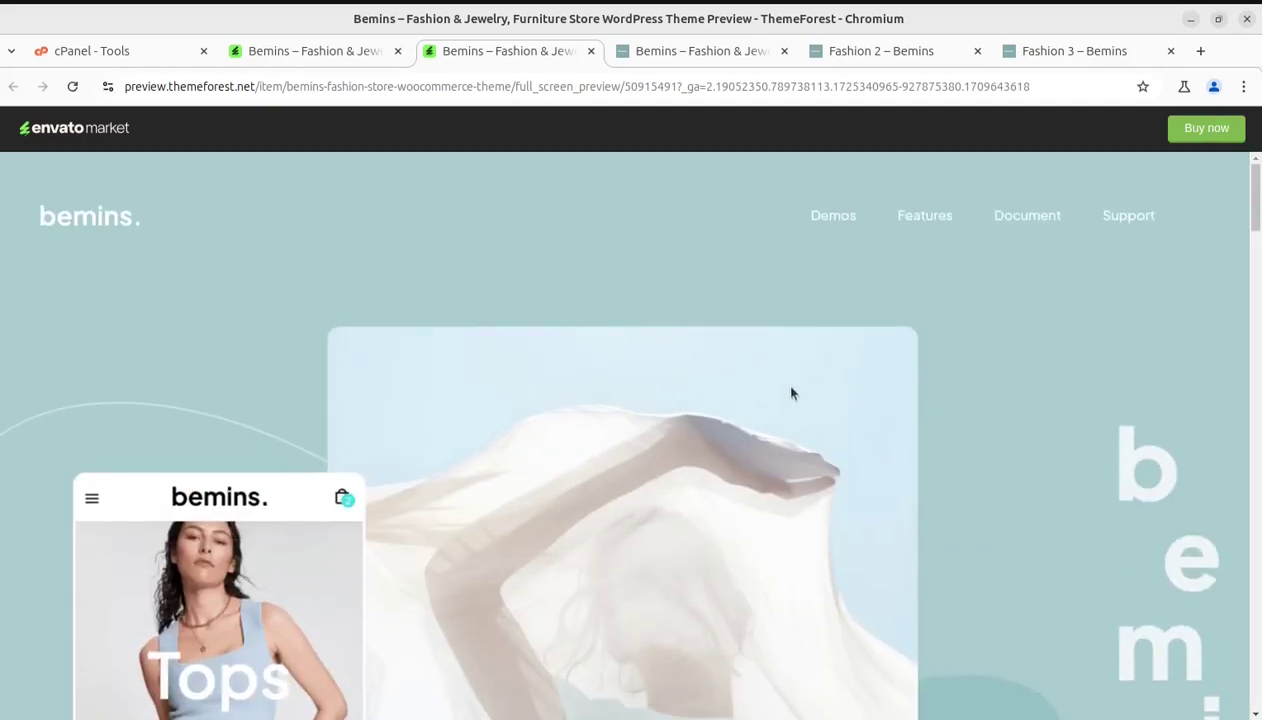
pyautogui.click(880, 52)
pyautogui.scroll(-4, 857, 500)
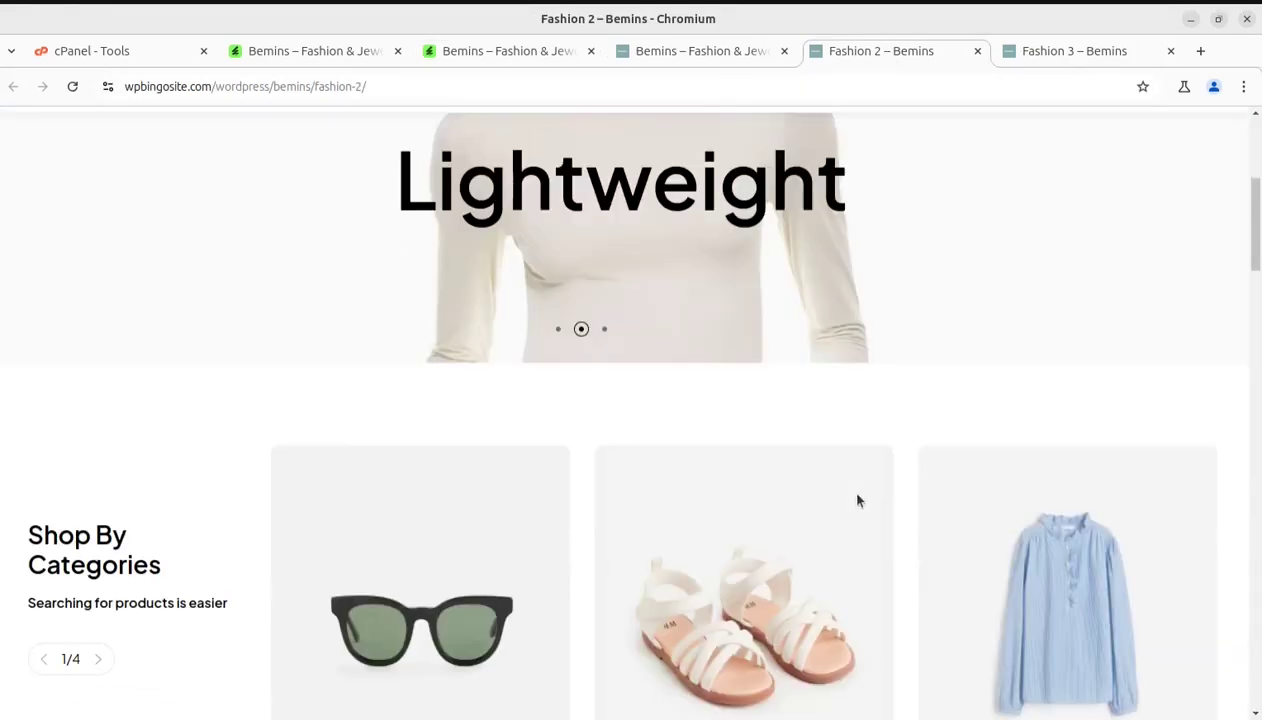
pyautogui.scroll(-4, 855, 500)
pyautogui.scroll(-5, 983, 431)
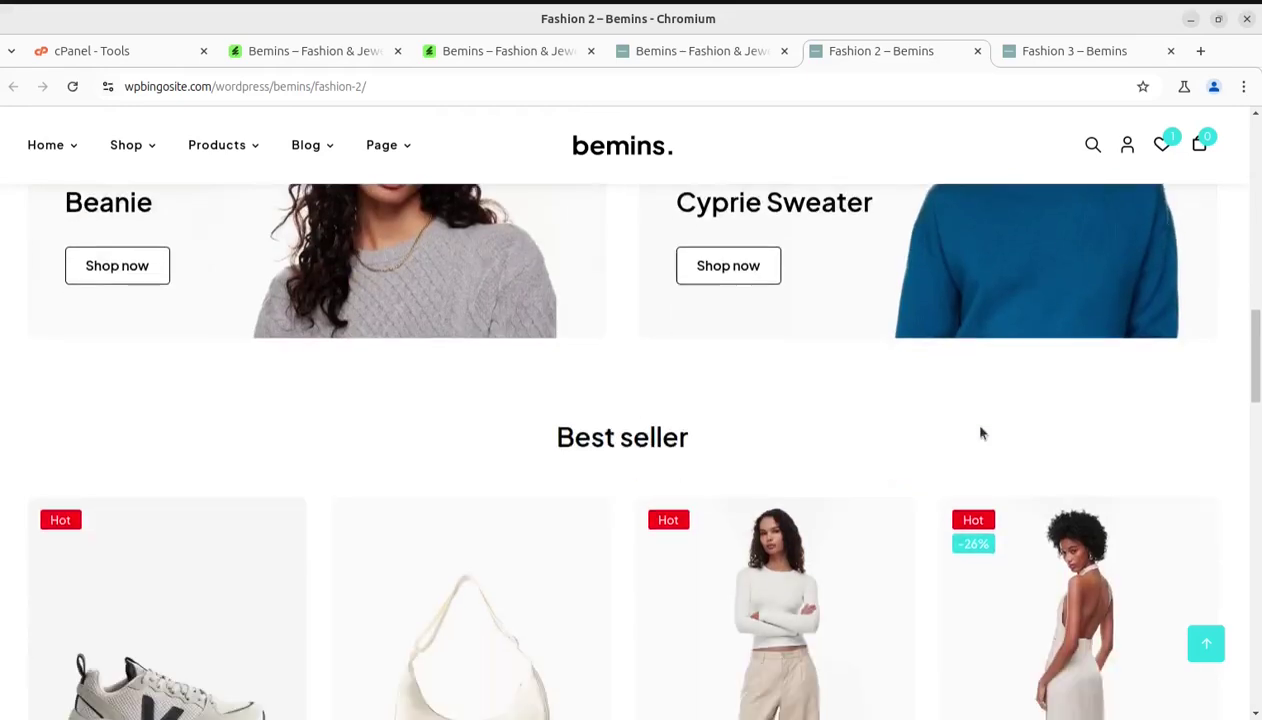
pyautogui.scroll(-1, 981, 432)
# Review the Fashion 3 demo from its hero banner down to the Latest Products section and back
pyautogui.click(1040, 52)
pyautogui.scroll(-4, 710, 418)
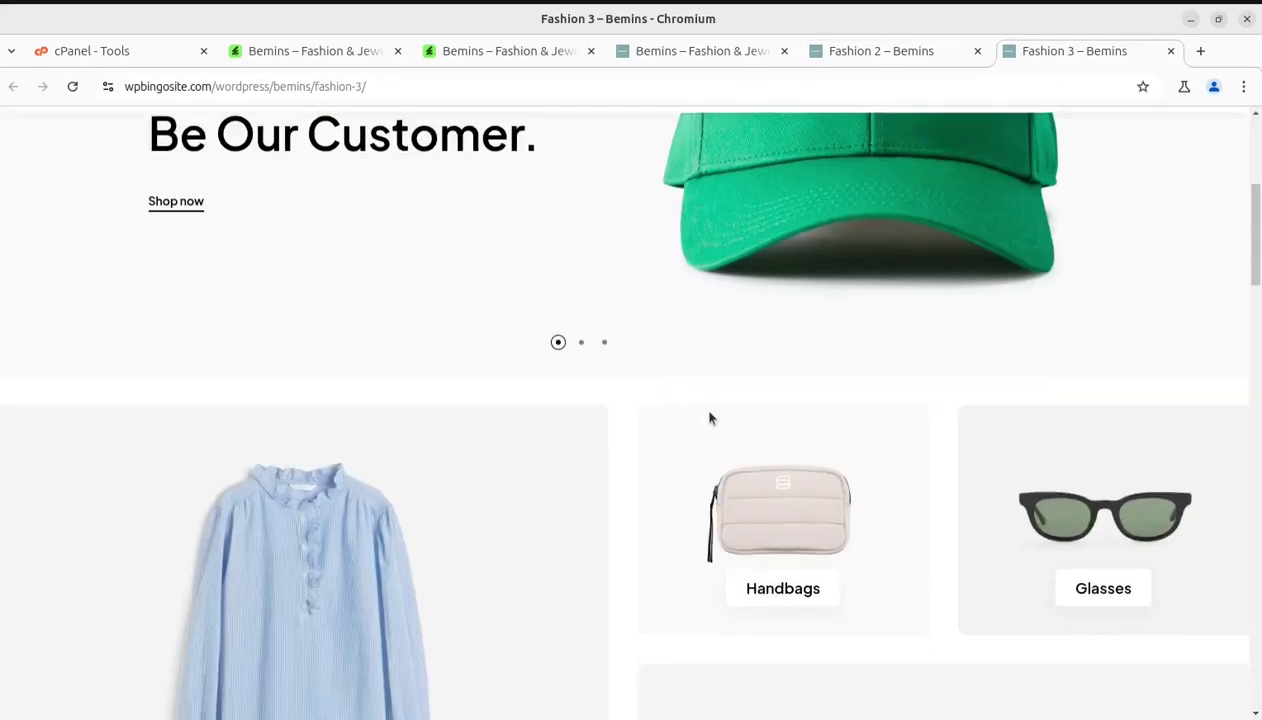
pyautogui.scroll(-5, 710, 418)
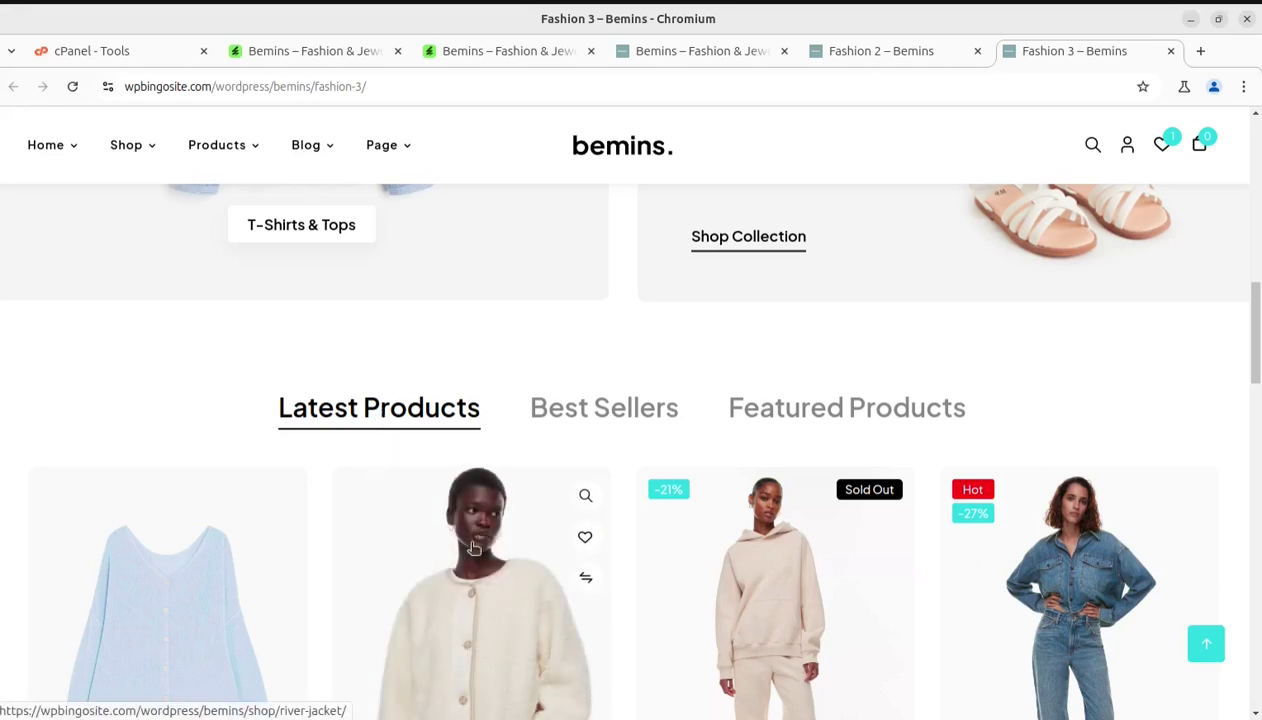
pyautogui.scroll(3, 350, 406)
pyautogui.scroll(5, 418, 539)
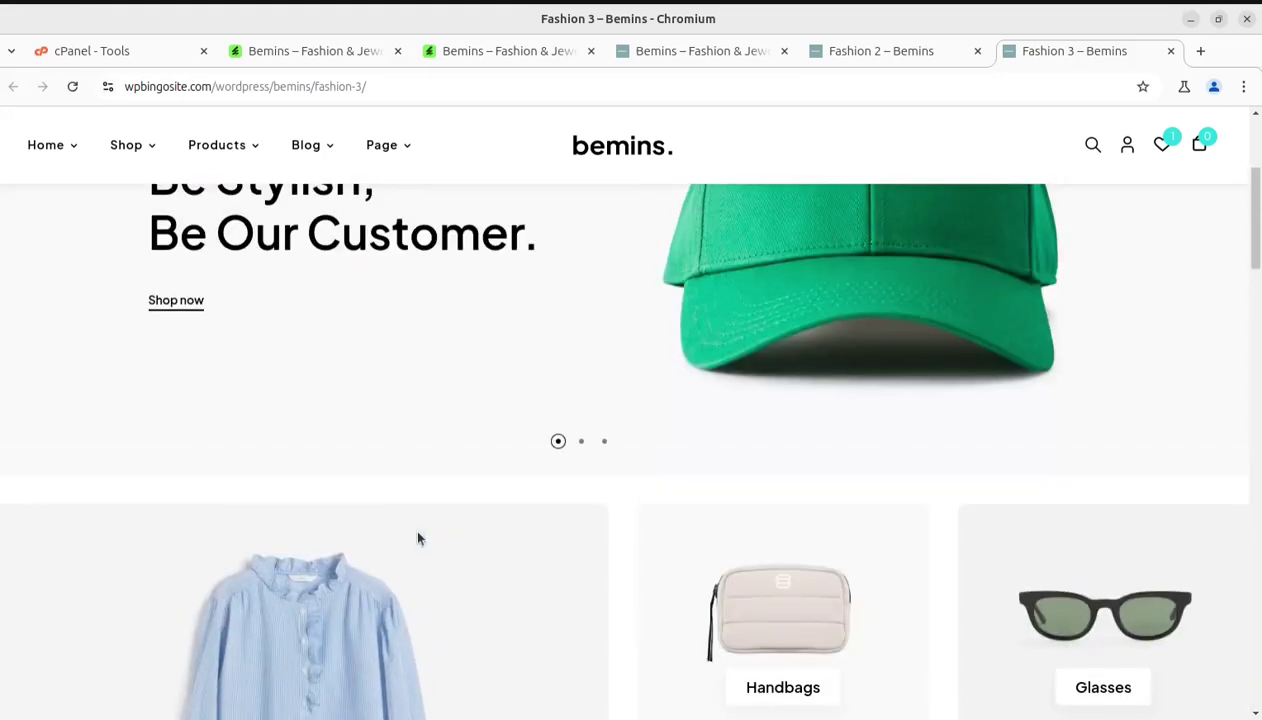
pyautogui.scroll(3, 418, 539)
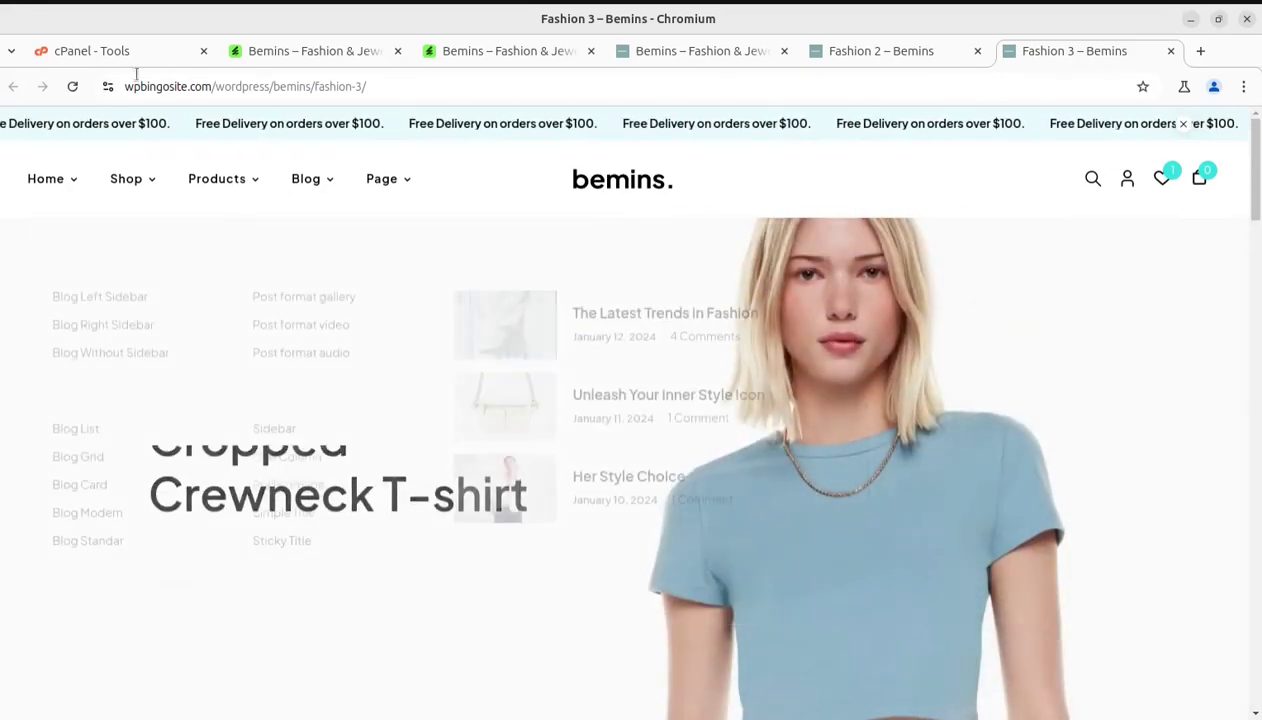
# Look over the Email, Files and Databases tools on the hosting account's cPanel Tools page
pyautogui.click(106, 53)
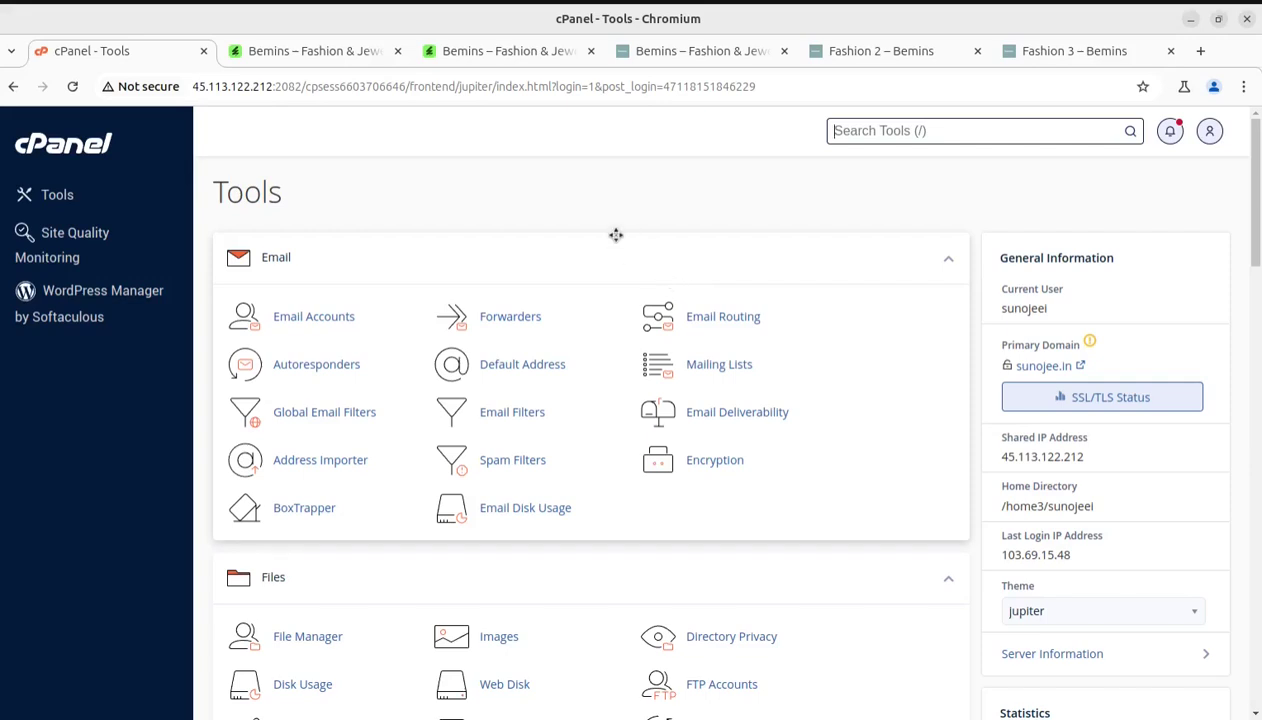
pyautogui.scroll(-2, 768, 512)
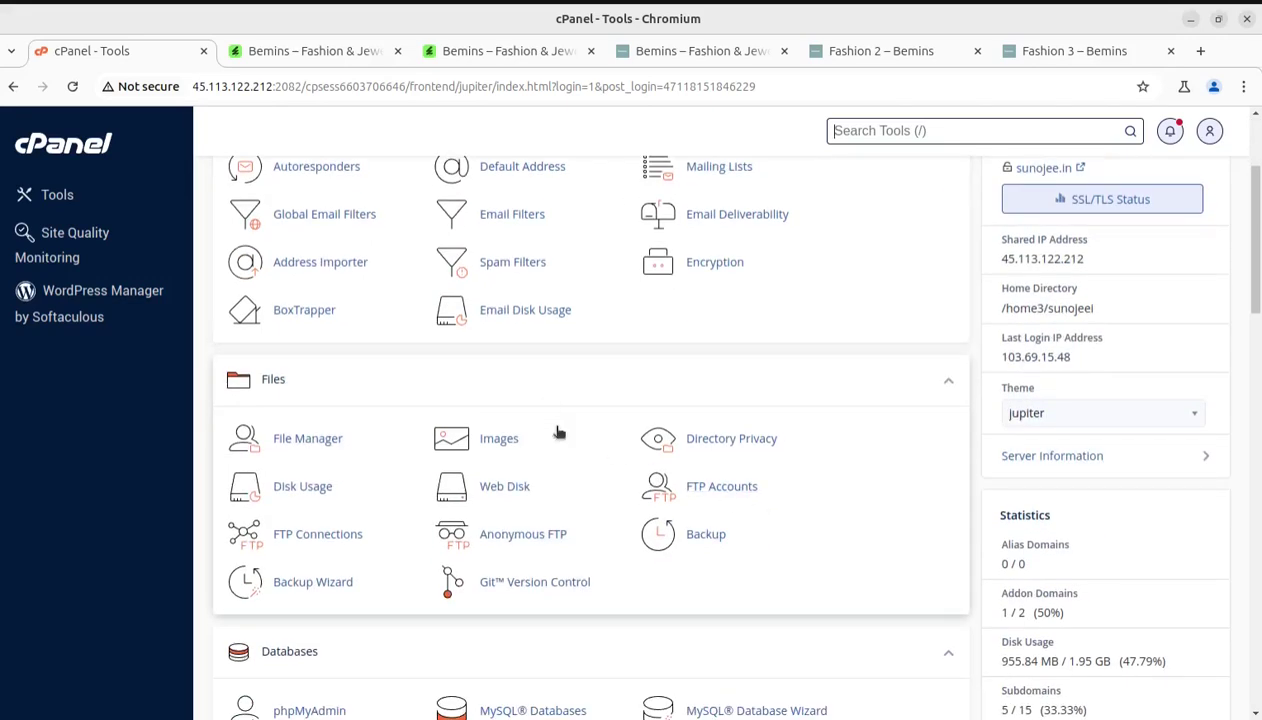
pyautogui.scroll(2, 395, 423)
pyautogui.scroll(-3, 395, 423)
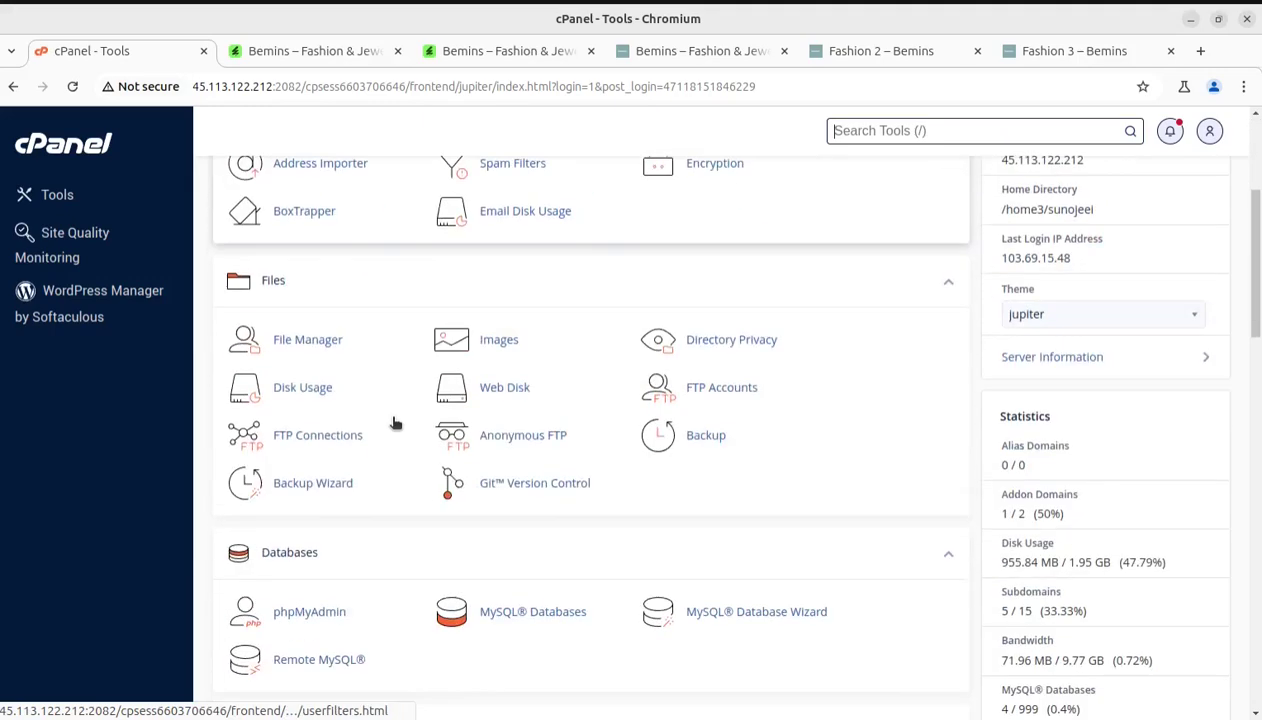
pyautogui.scroll(3, 395, 423)
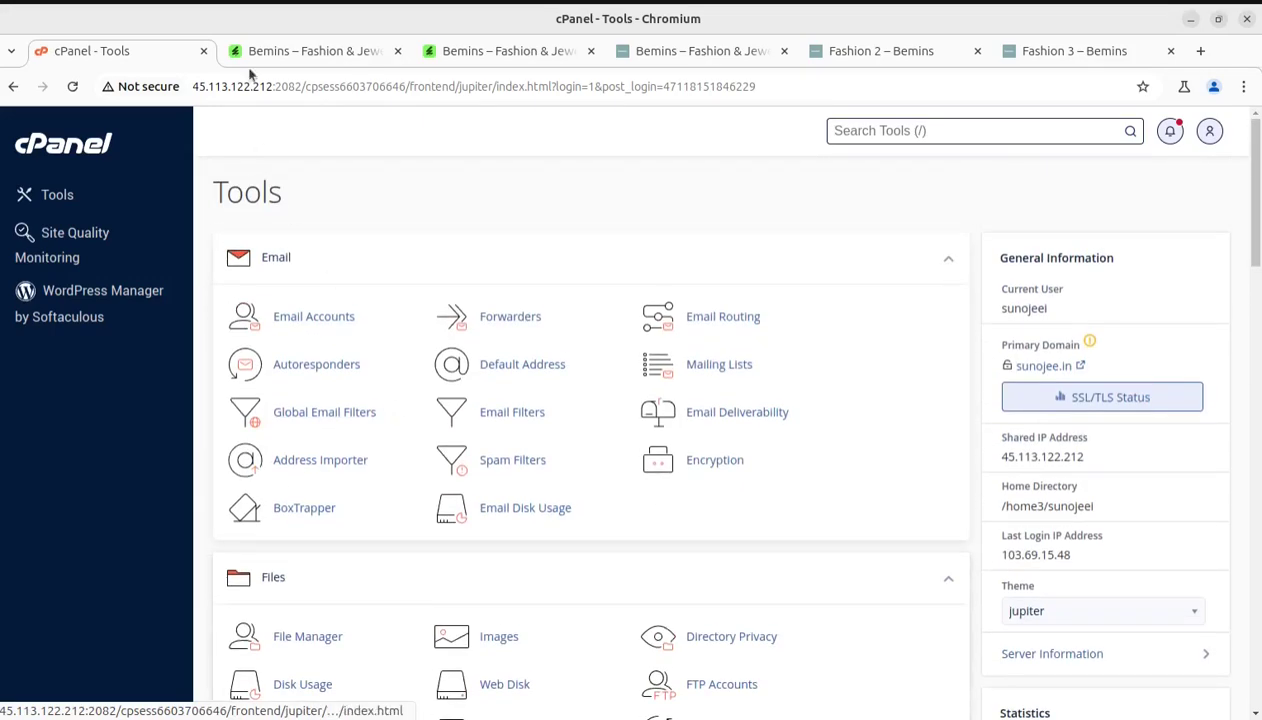
# Switch to the Files window from the theme's ThemeForest page and inspect bemins.zip and bemins-child.zip in the Theme folder
pyautogui.click(284, 52)
pyautogui.click(0, 42)
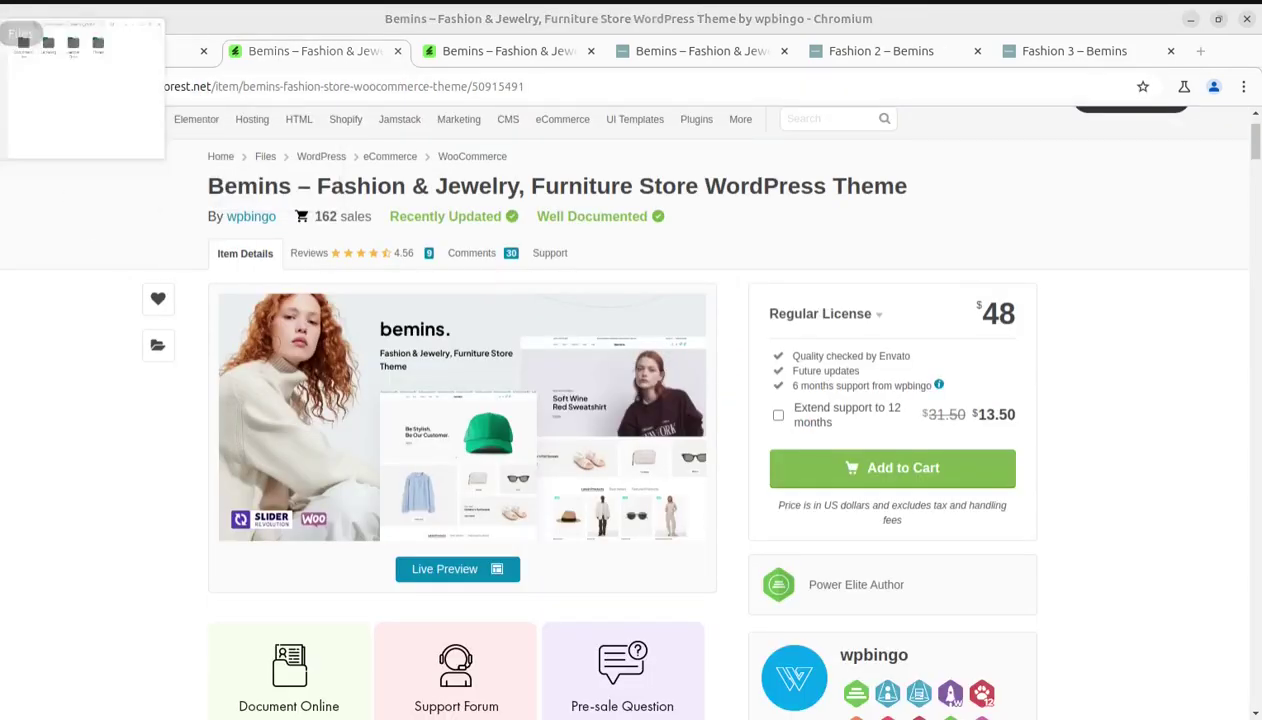
pyautogui.doubleClick(483, 116)
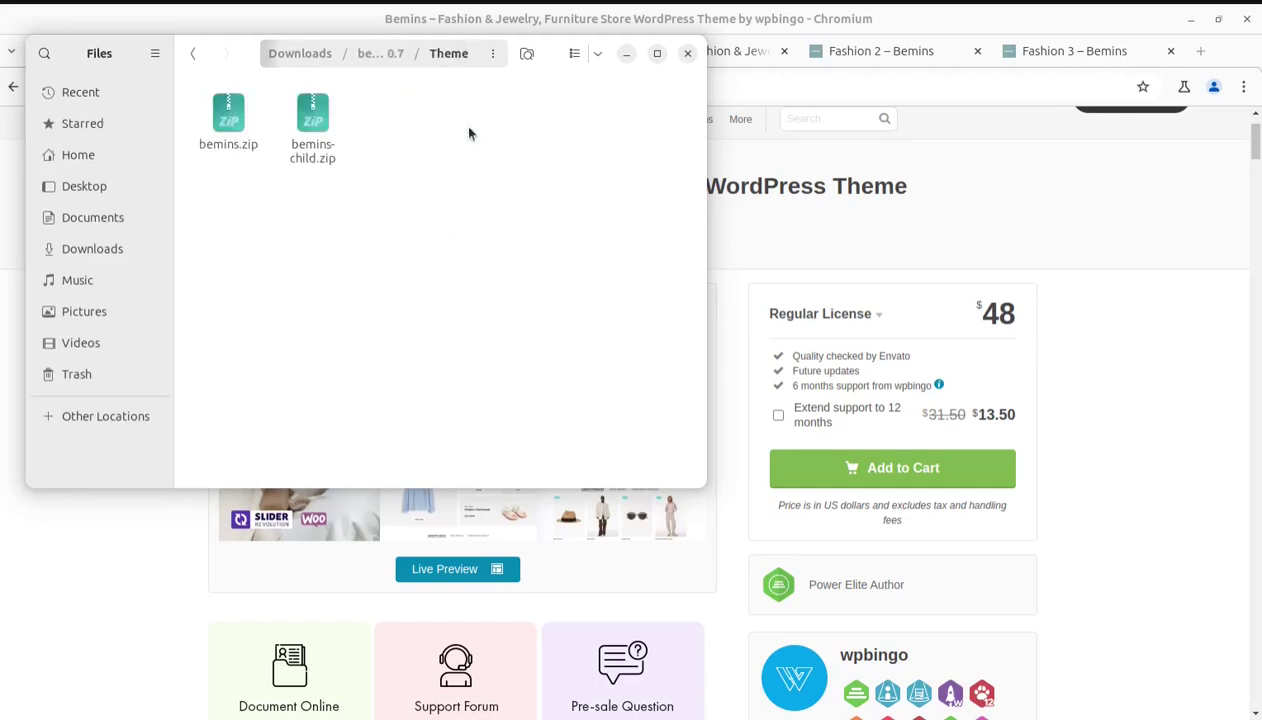
pyautogui.click(224, 143)
pyautogui.click(314, 125)
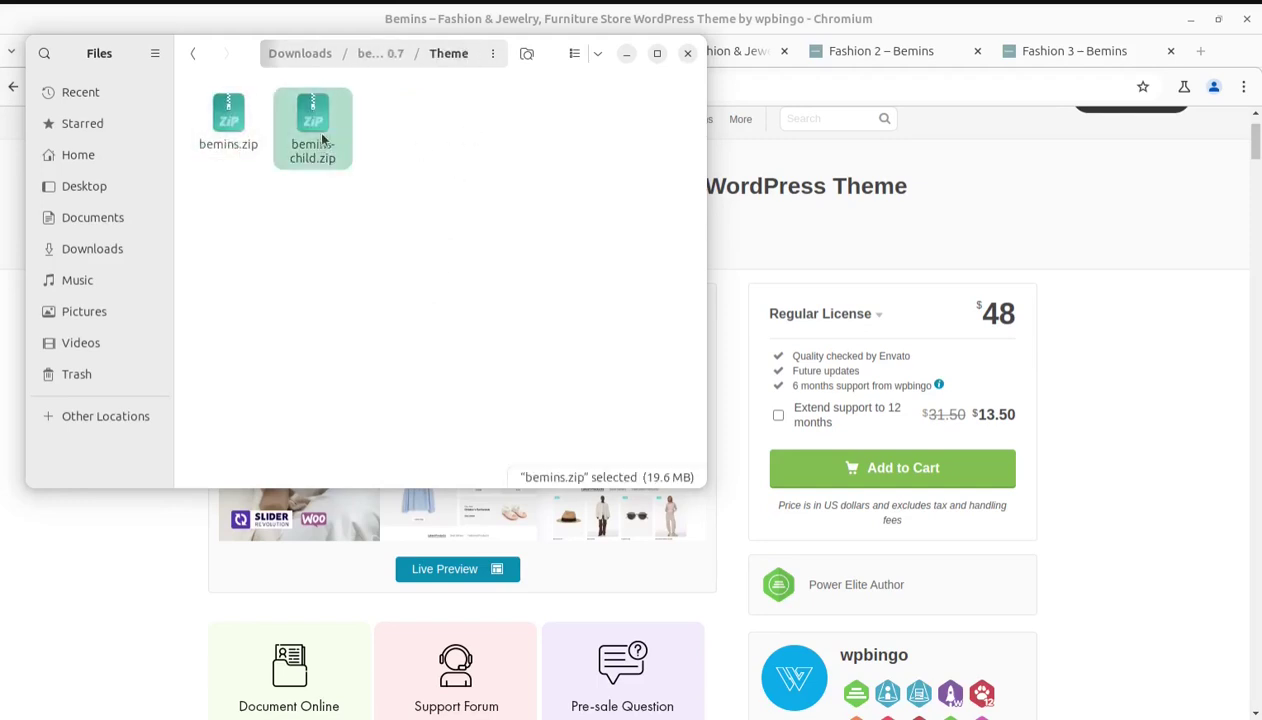
# Check the folders of the bemins_v1.0.7 package, pick bemins.zip in its Theme folder and minimize the file manager
pyautogui.click(374, 62)
pyautogui.click(397, 118)
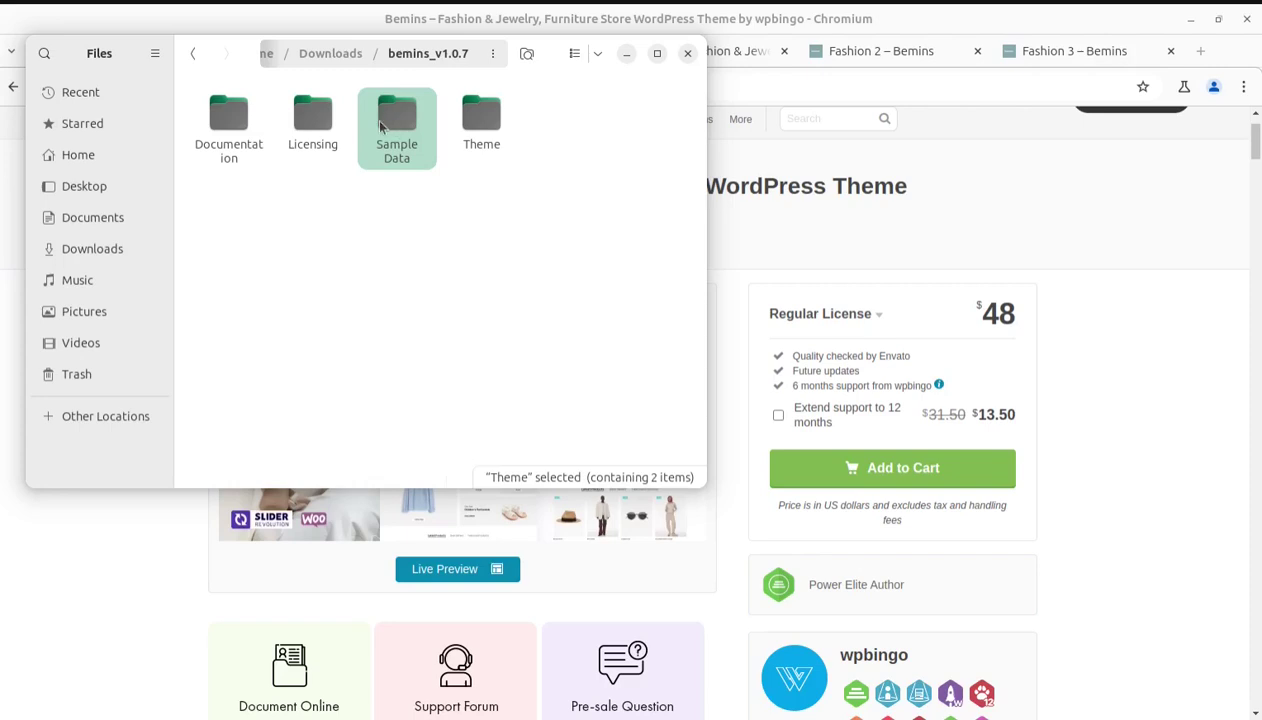
pyautogui.click(316, 122)
pyautogui.click(228, 118)
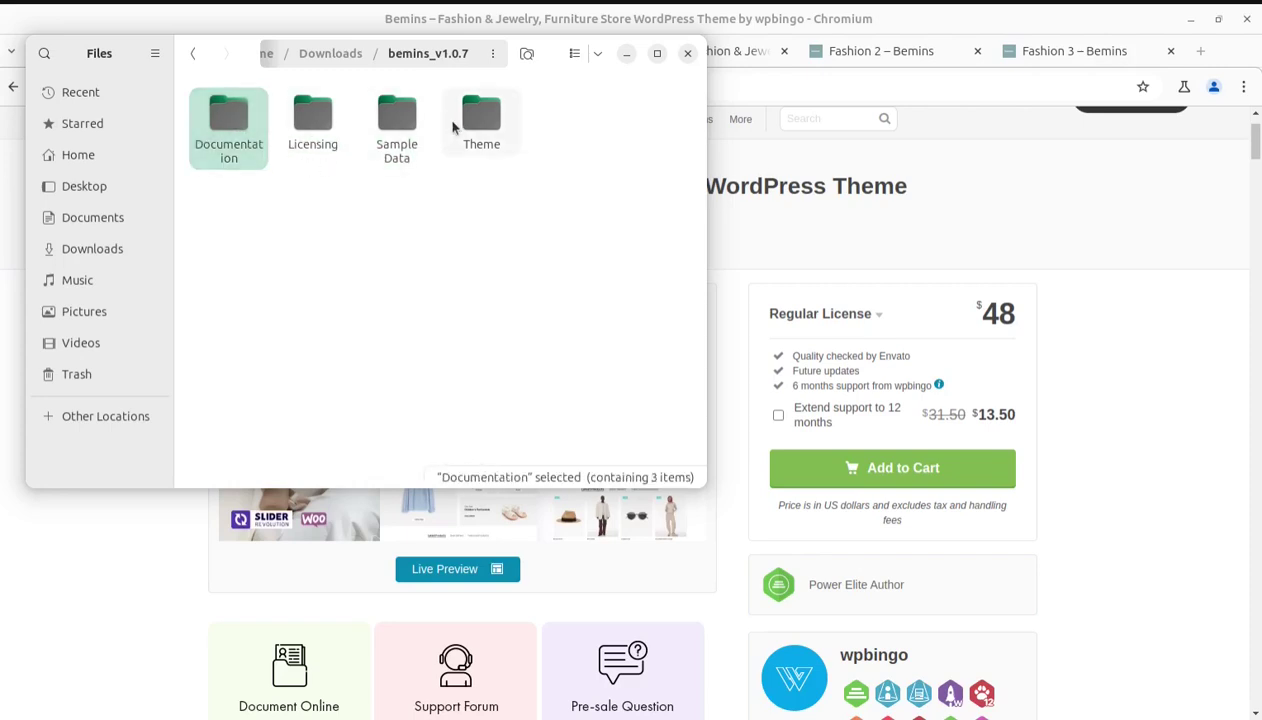
pyautogui.doubleClick(474, 122)
pyautogui.click(226, 118)
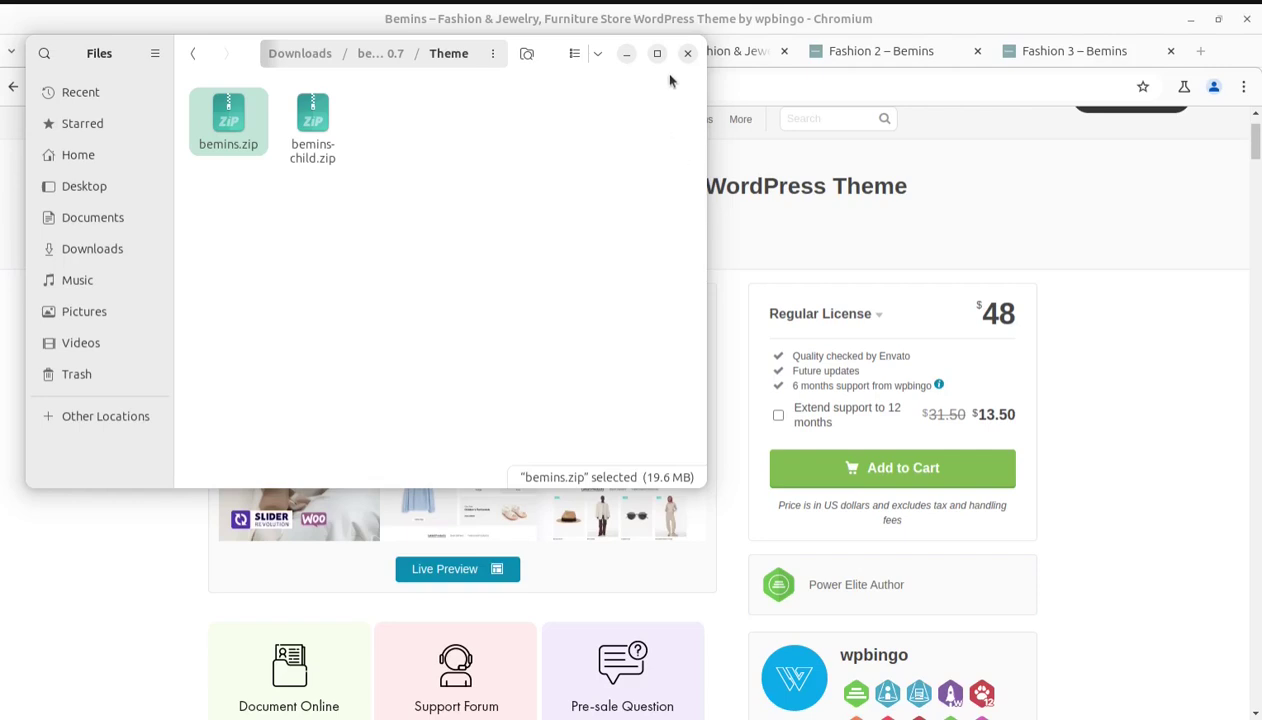
pyautogui.click(627, 56)
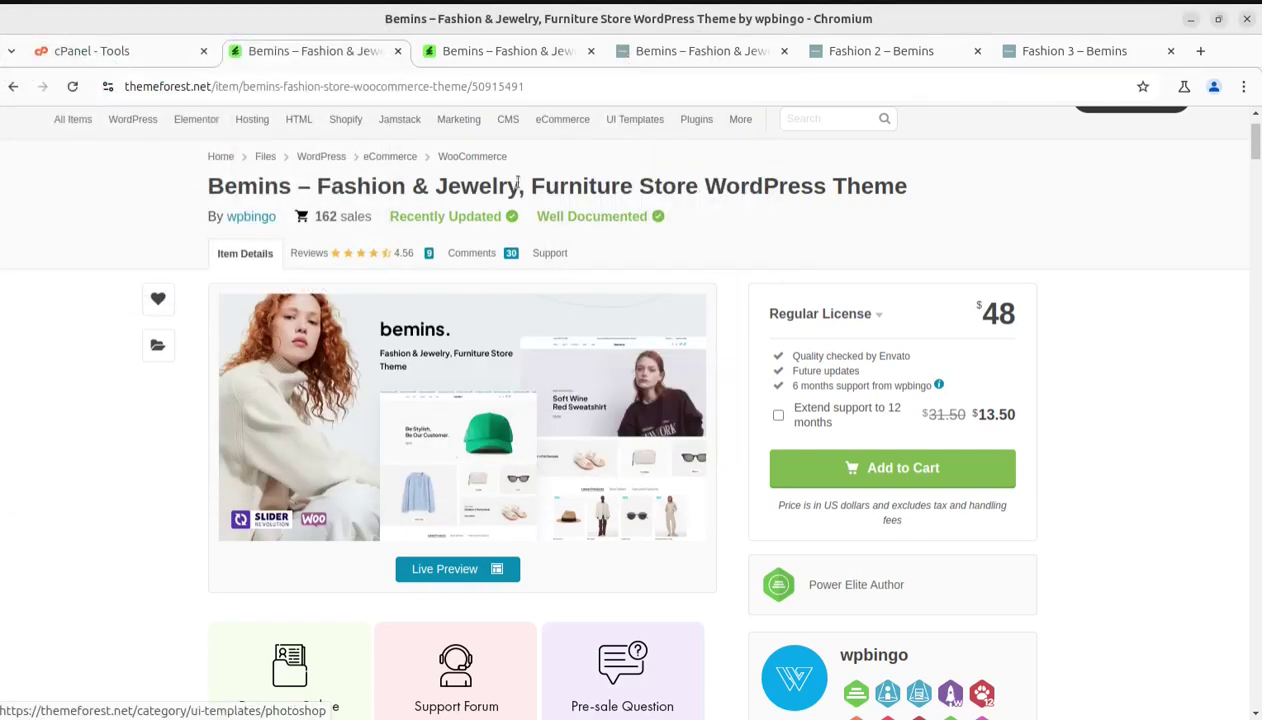
# Open WordPress Manager by Softaculous in cPanel and view the inst12.wpinst.shop site
pyautogui.click(88, 52)
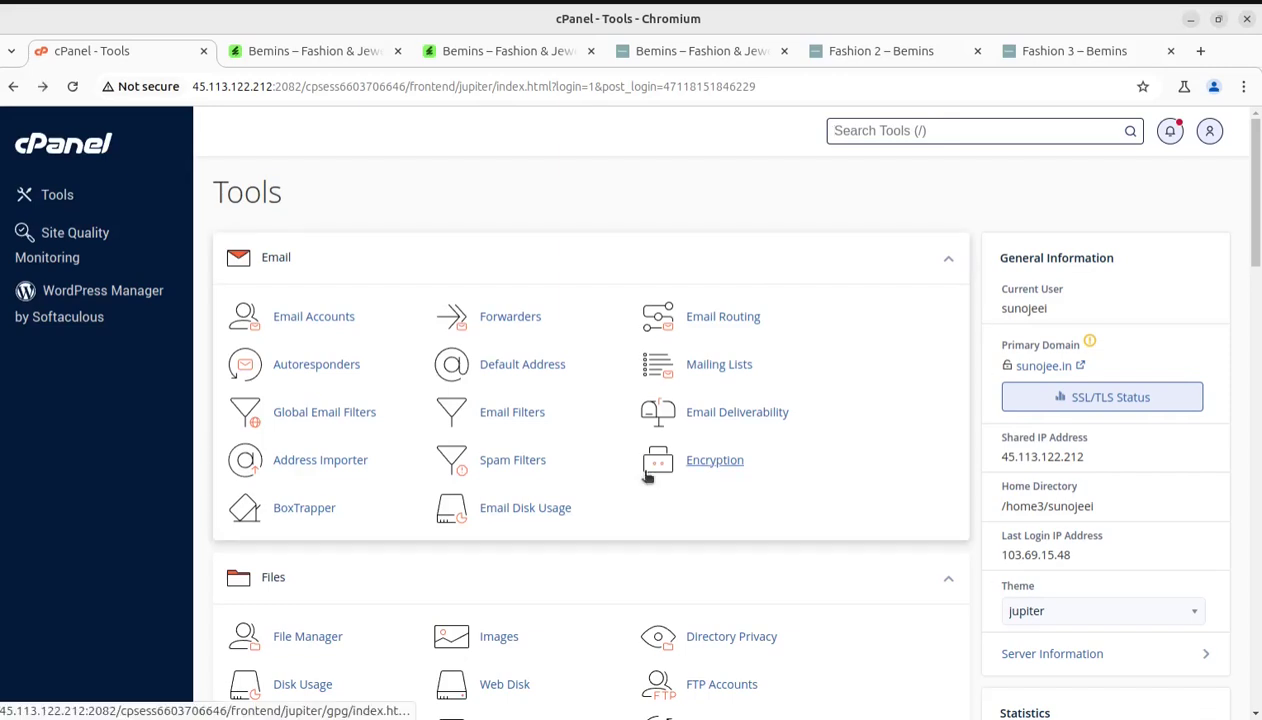
pyautogui.click(114, 320)
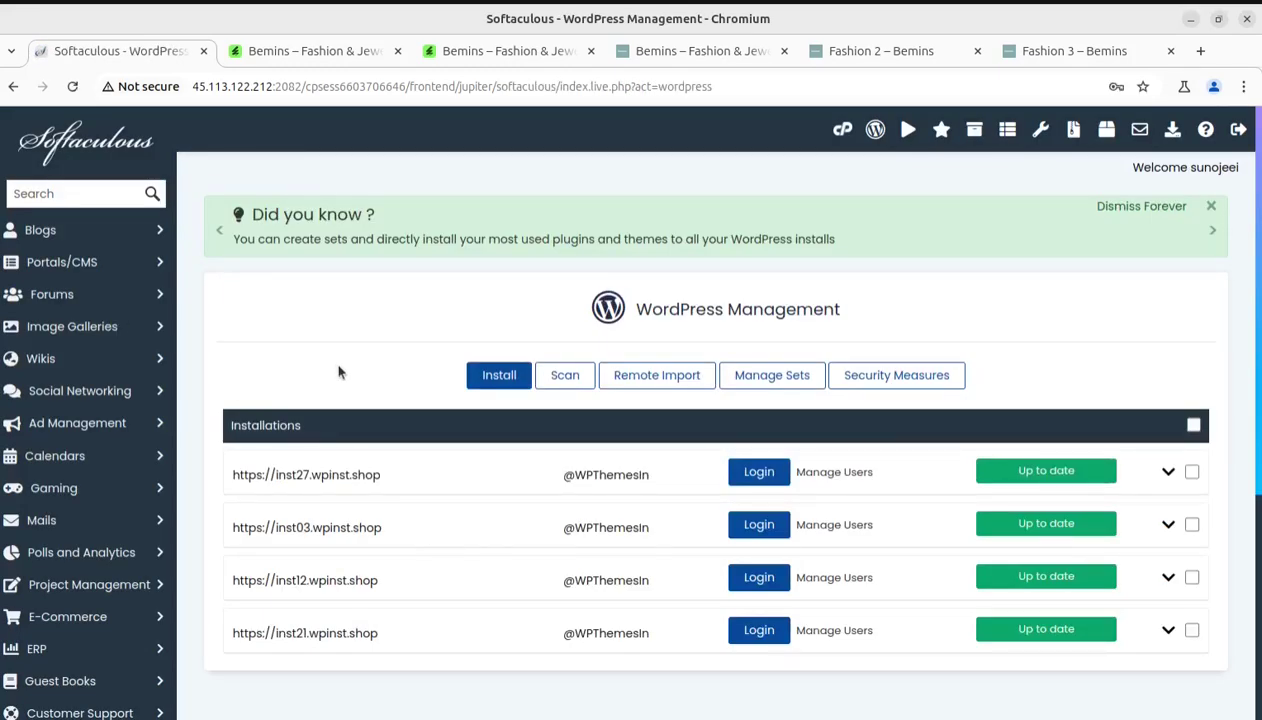
pyautogui.middleClick(314, 583)
pyautogui.hotkey('ctrl', 'Tab')
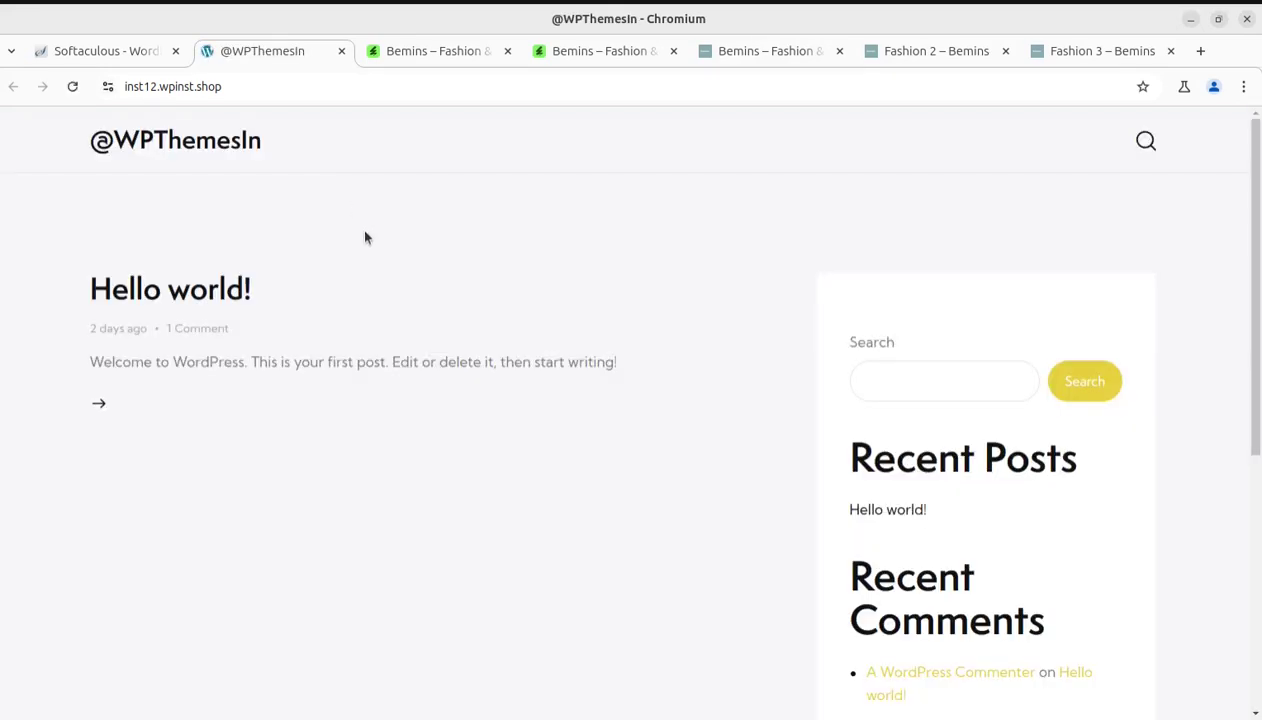
# View the inst21.wpinst.shop site from the installations list and return to WordPress Management
pyautogui.click(128, 50)
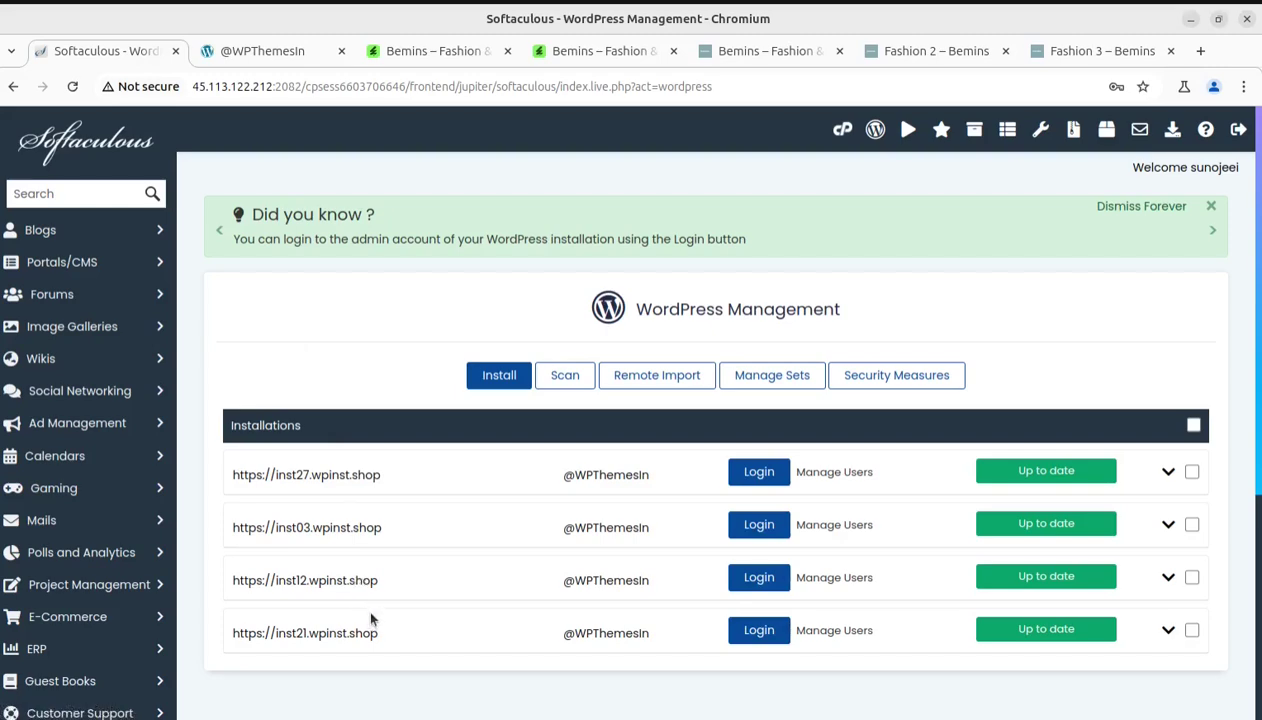
pyautogui.click(366, 632)
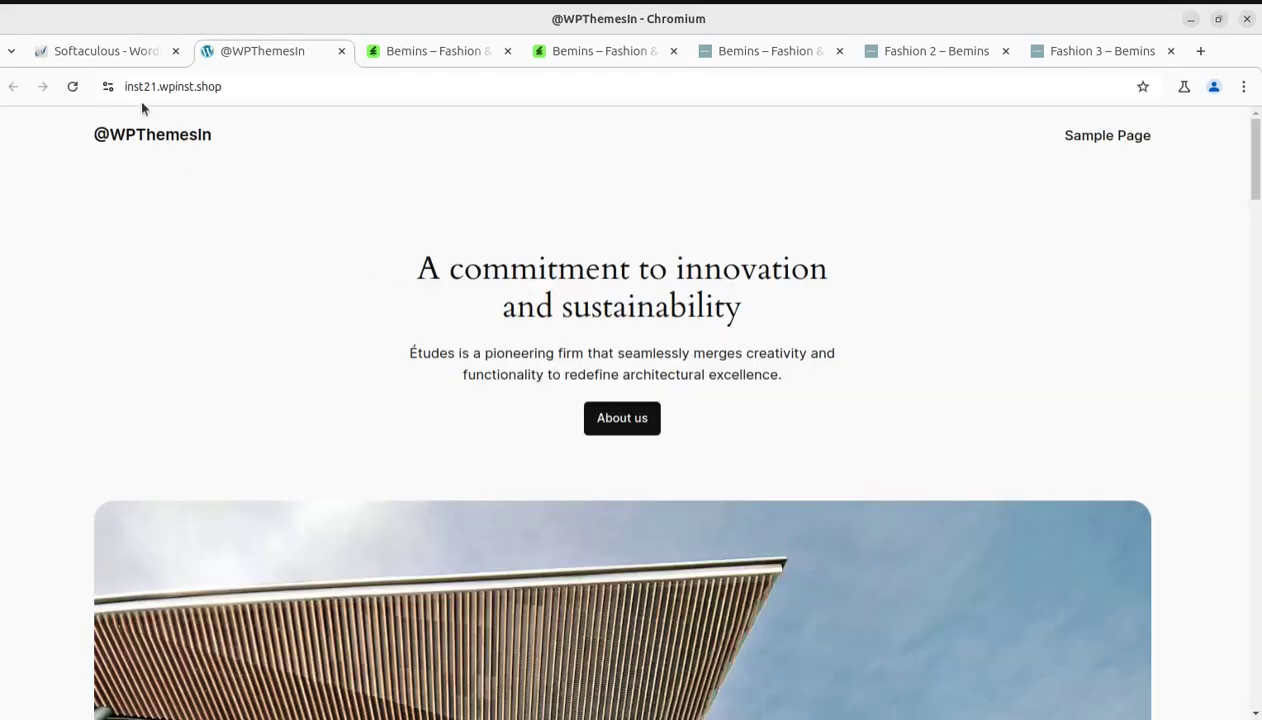
pyautogui.scroll(-2, 425, 315)
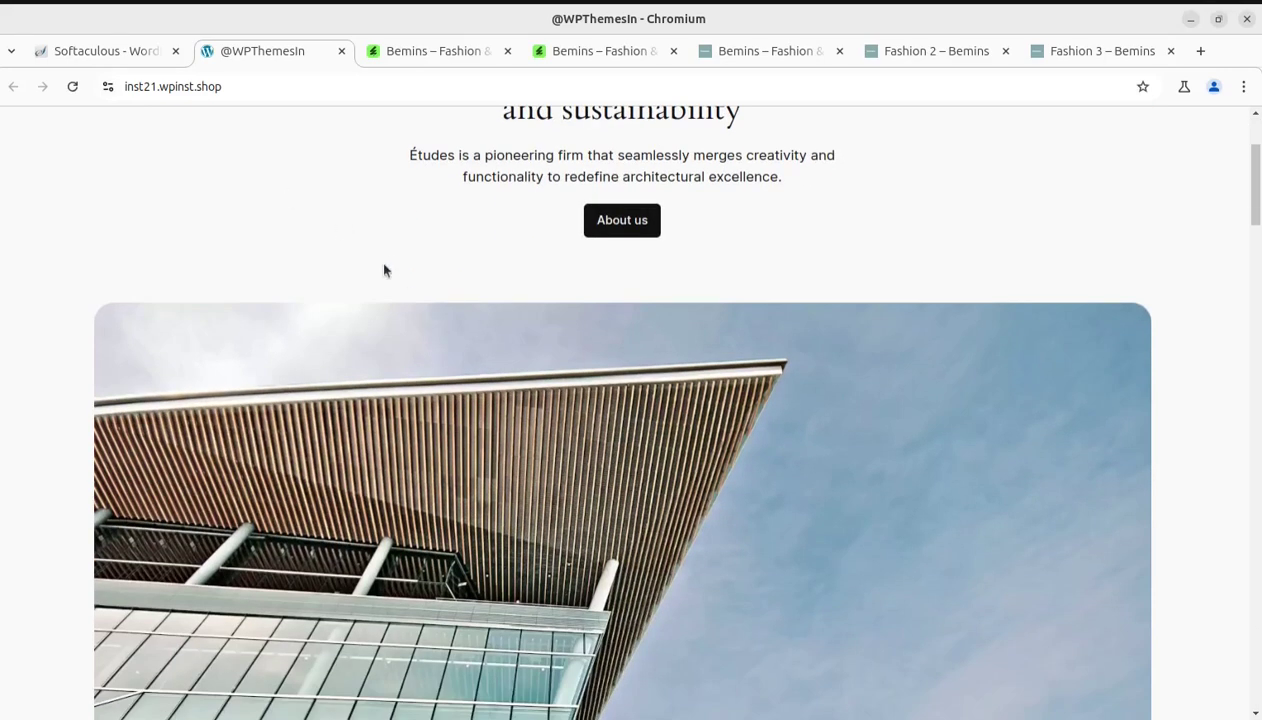
pyautogui.click(100, 50)
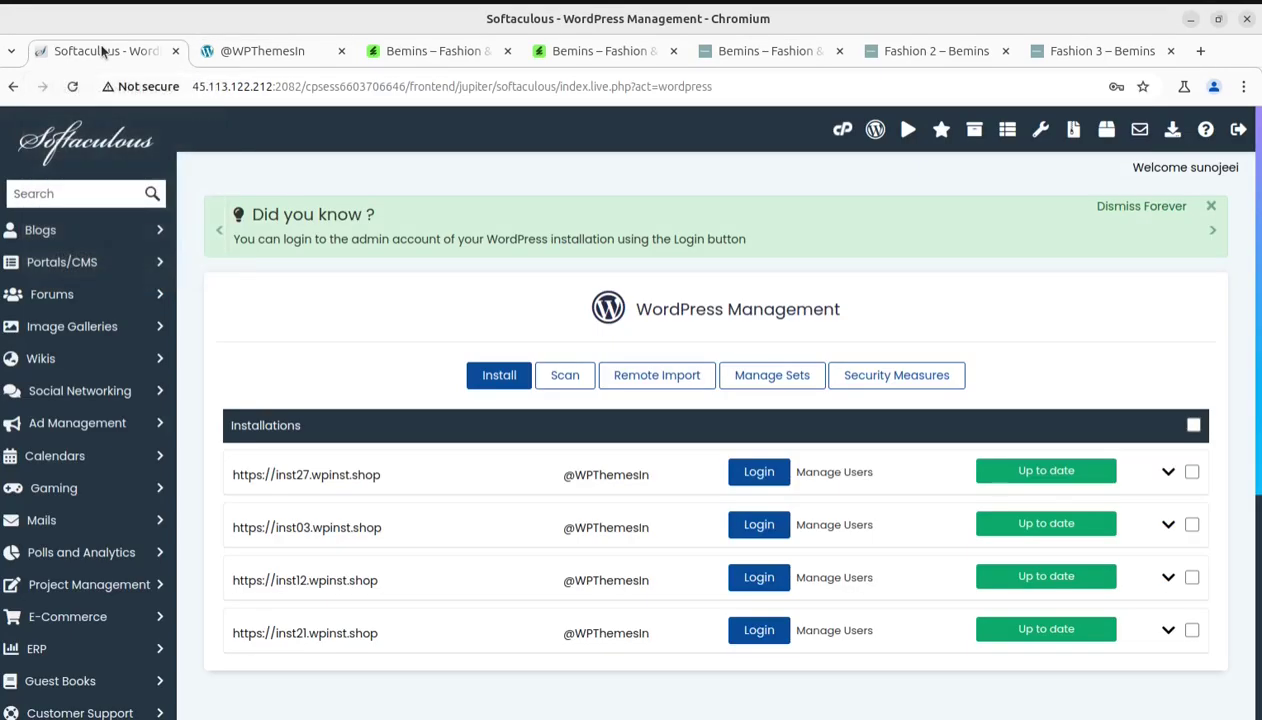
# Log in to the WordPress admin of inst21.wpinst.shop instead of inst12 and dismiss the WP Reset PRO notice
pyautogui.click(759, 577)
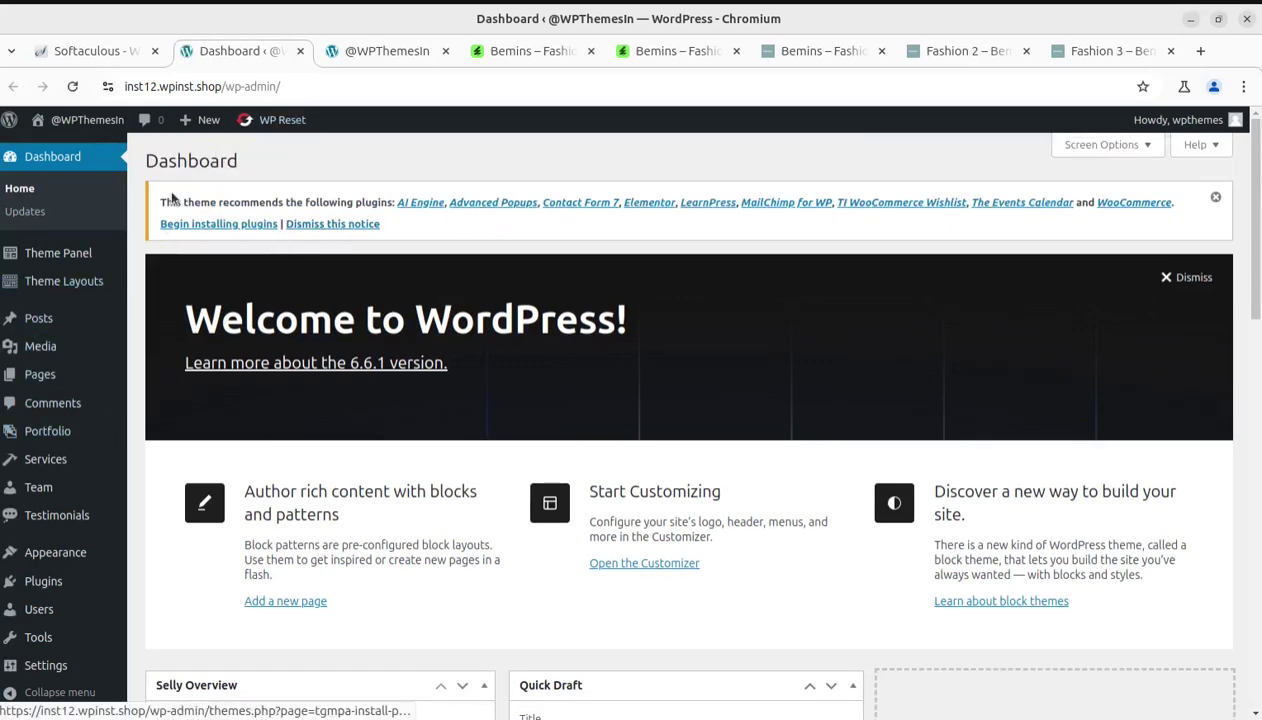
pyautogui.click(300, 51)
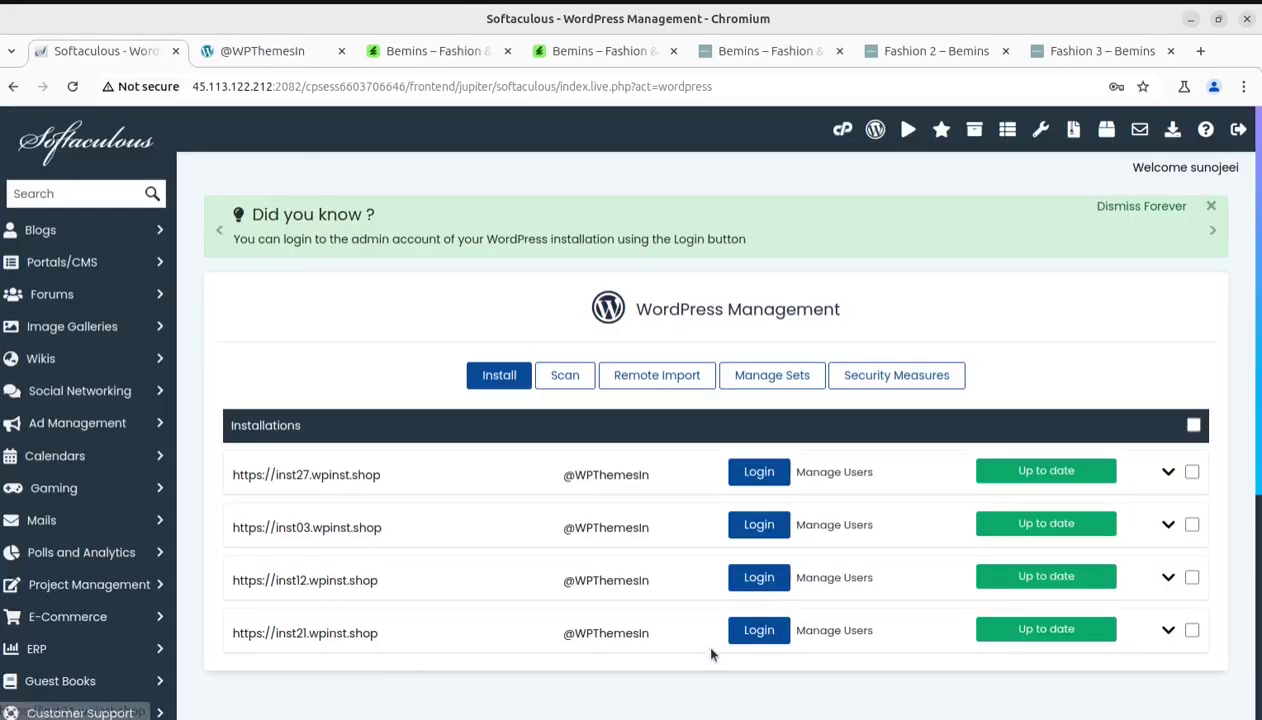
pyautogui.click(740, 628)
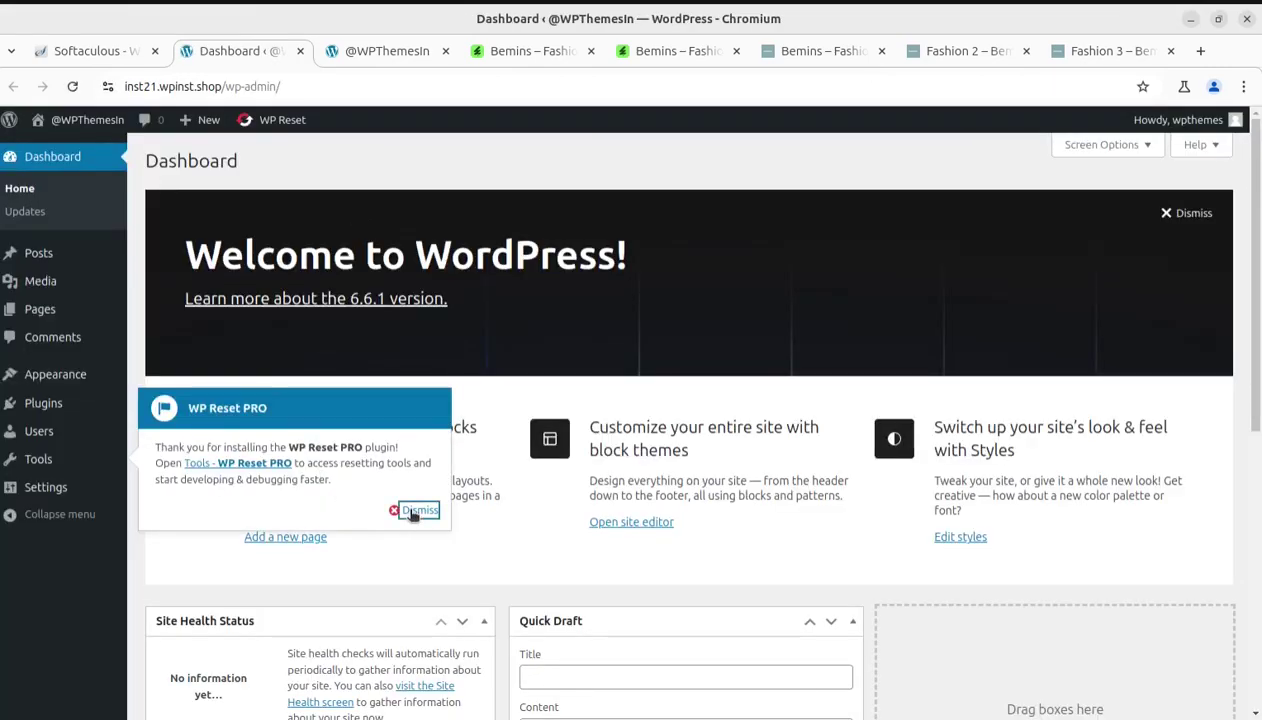
pyautogui.click(415, 510)
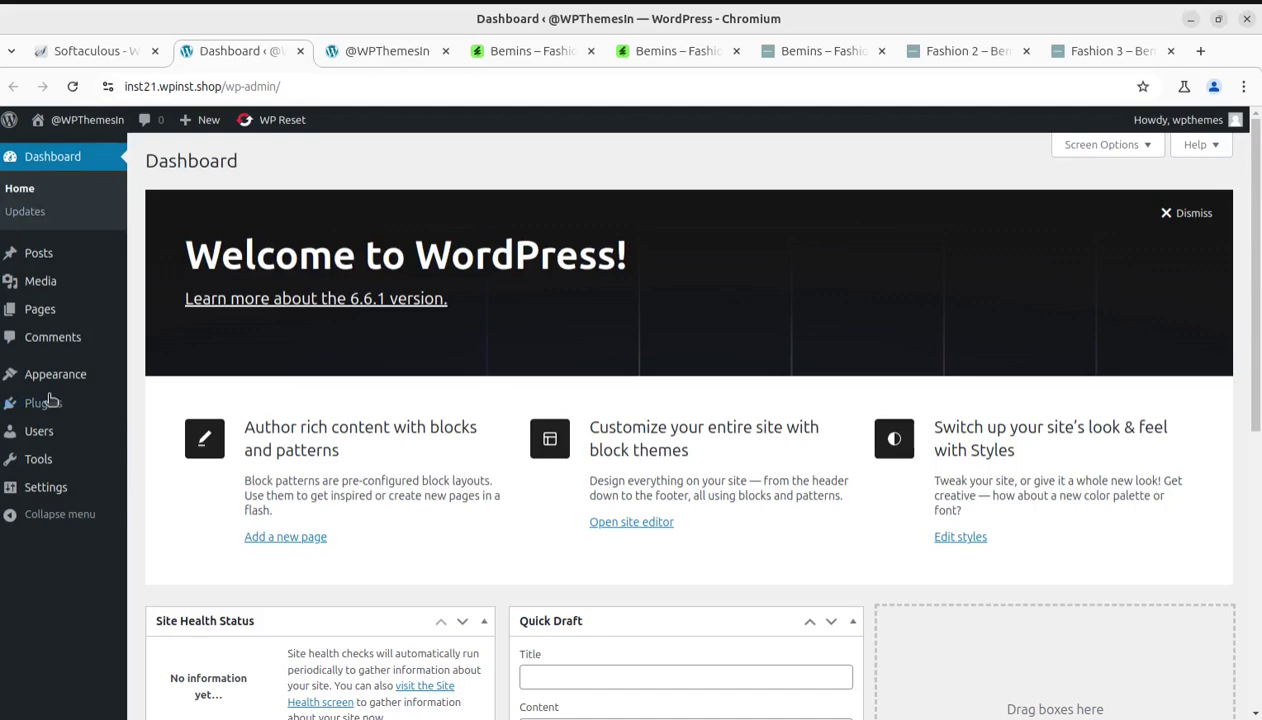
# Open the theme upload form and choose bemins.zip from the Theme folder of bemins_v1.0.7
pyautogui.moveTo(56, 375)
pyautogui.click(155, 384)
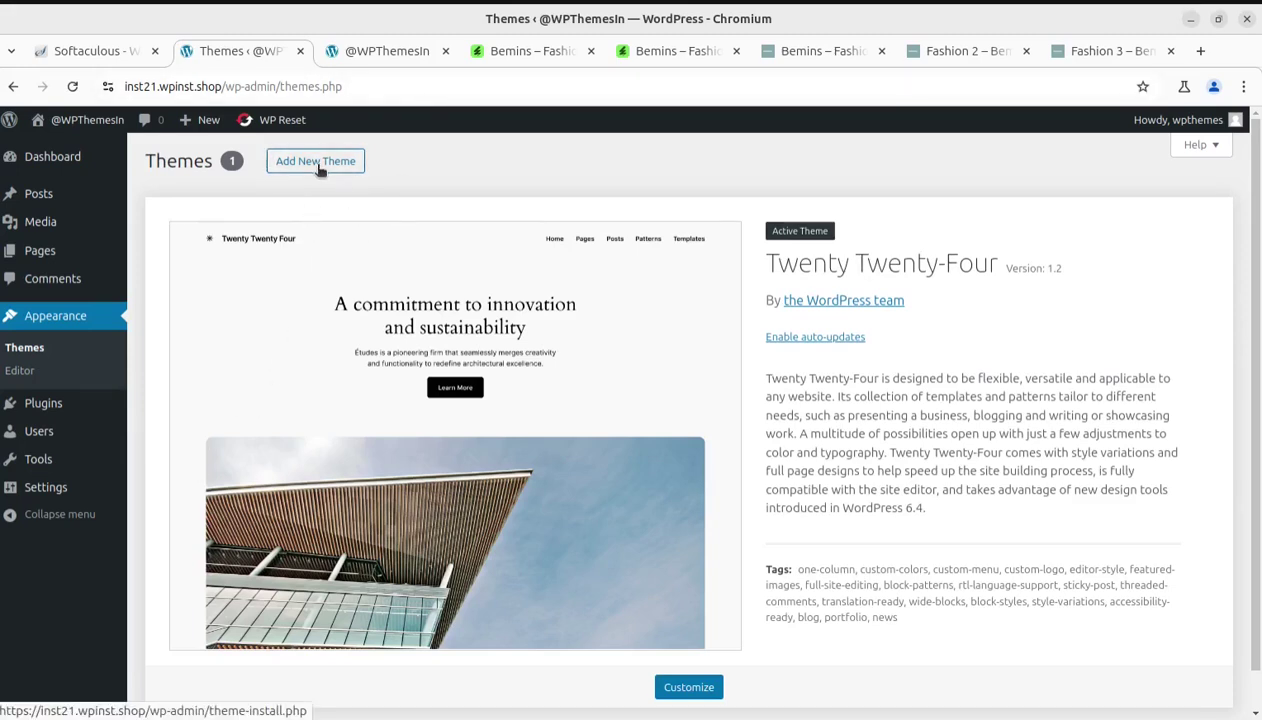
pyautogui.click(313, 170)
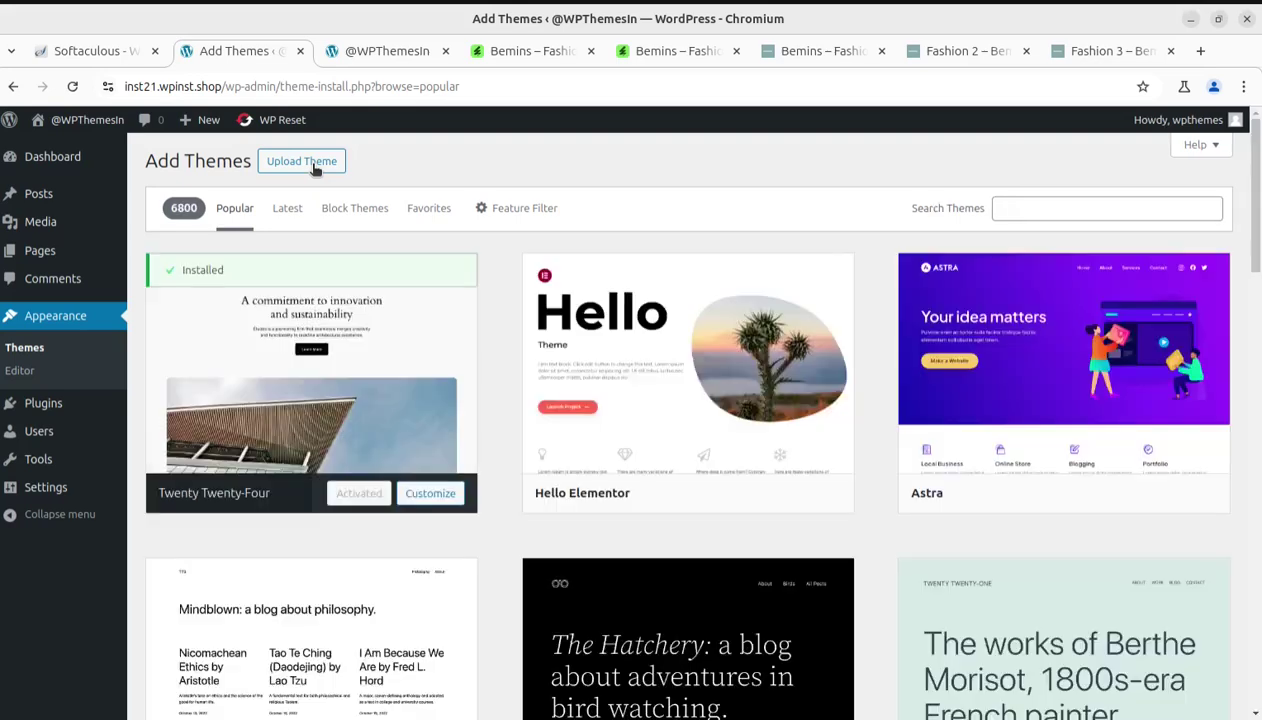
pyautogui.click(313, 166)
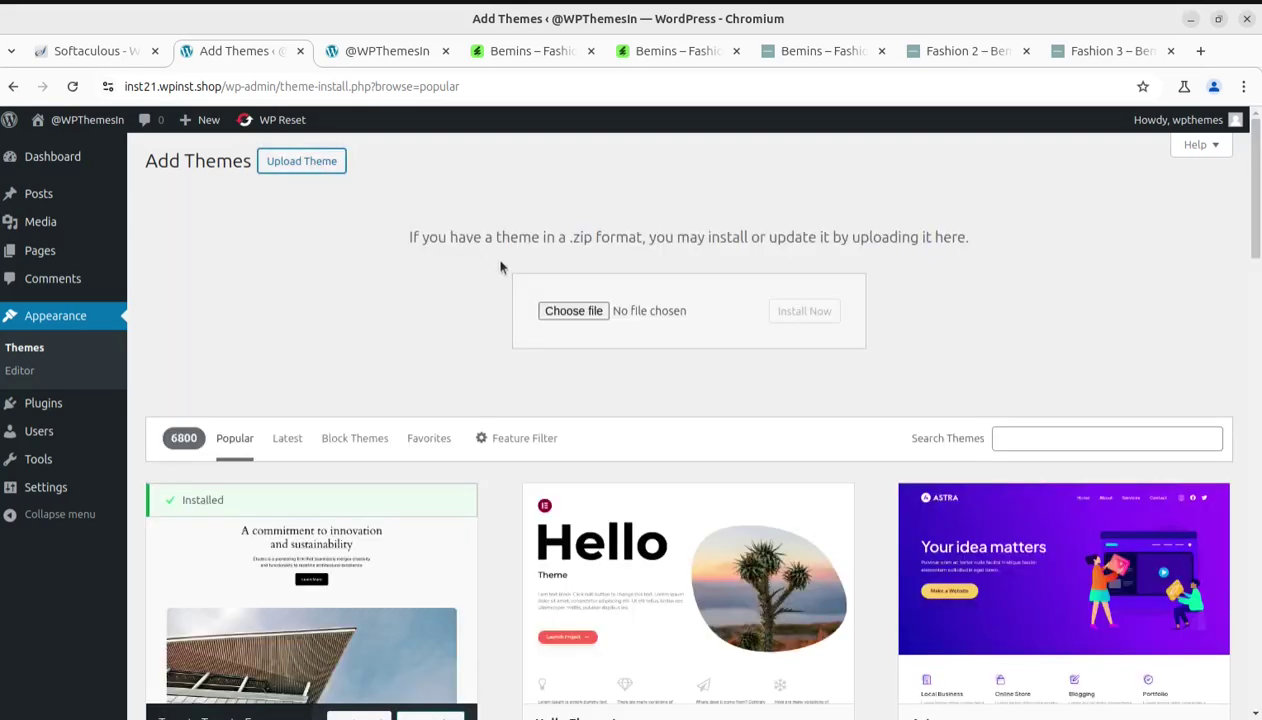
pyautogui.click(574, 313)
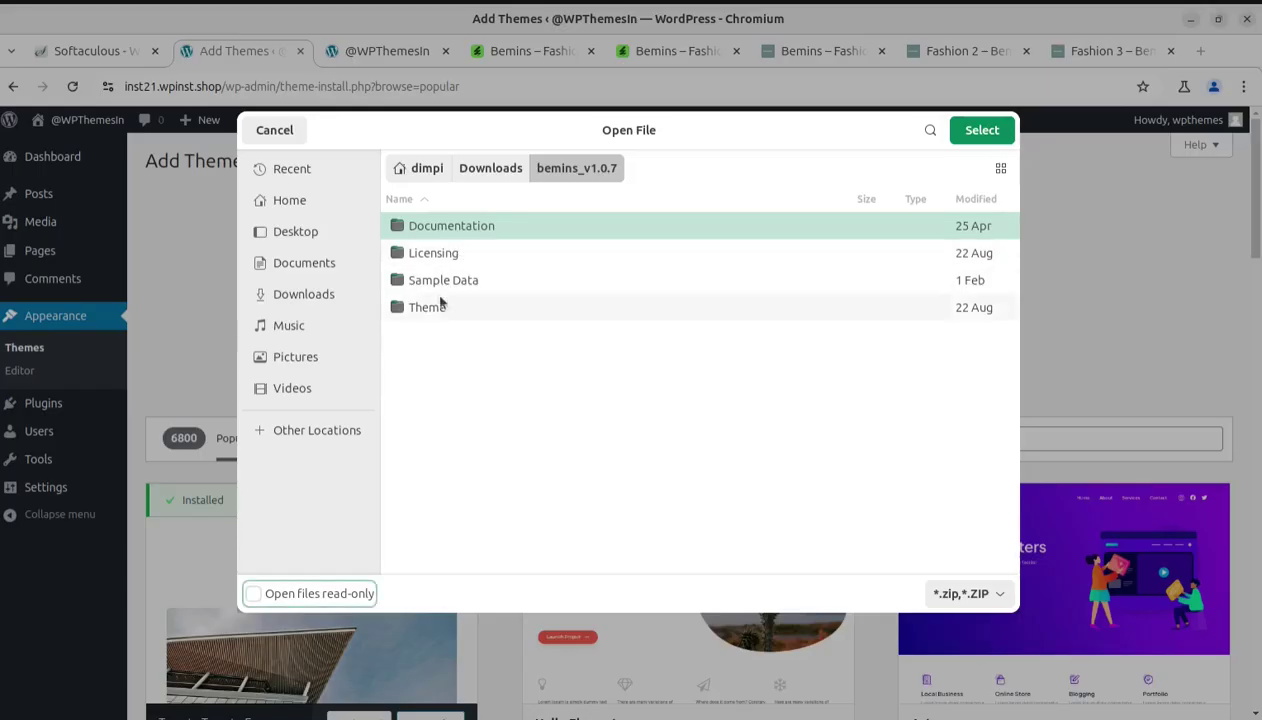
pyautogui.doubleClick(425, 310)
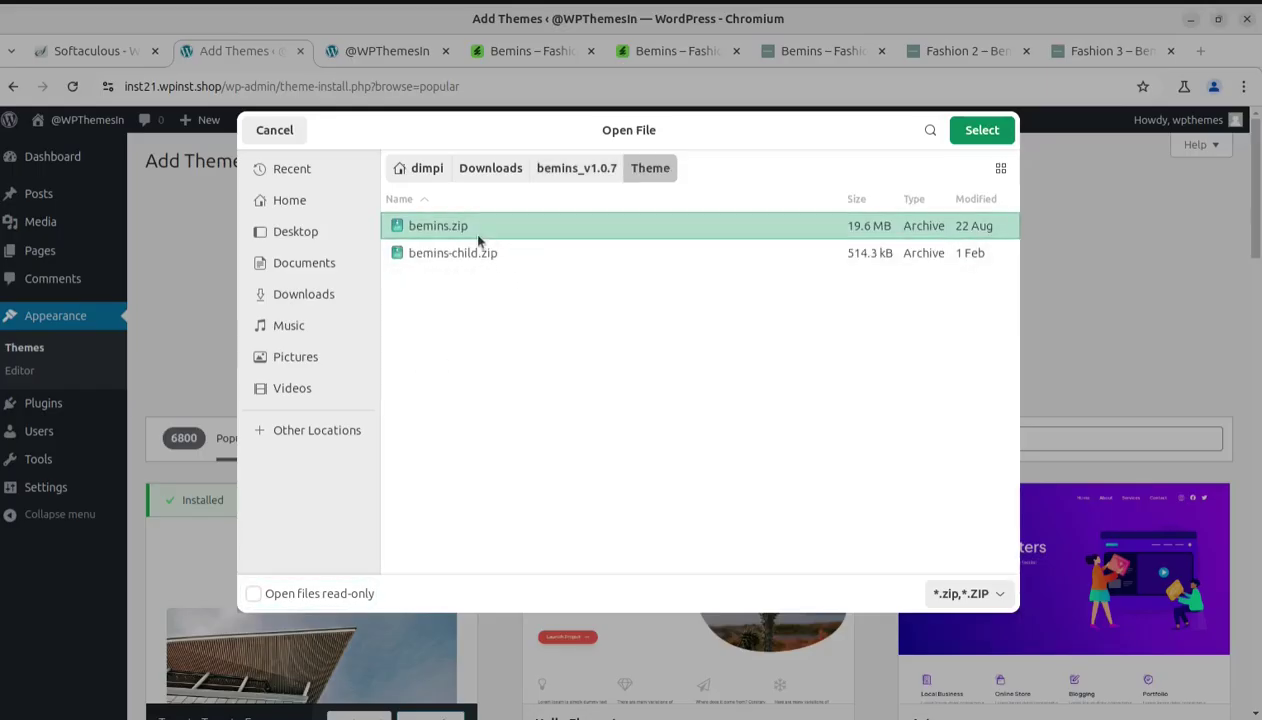
pyautogui.click(978, 129)
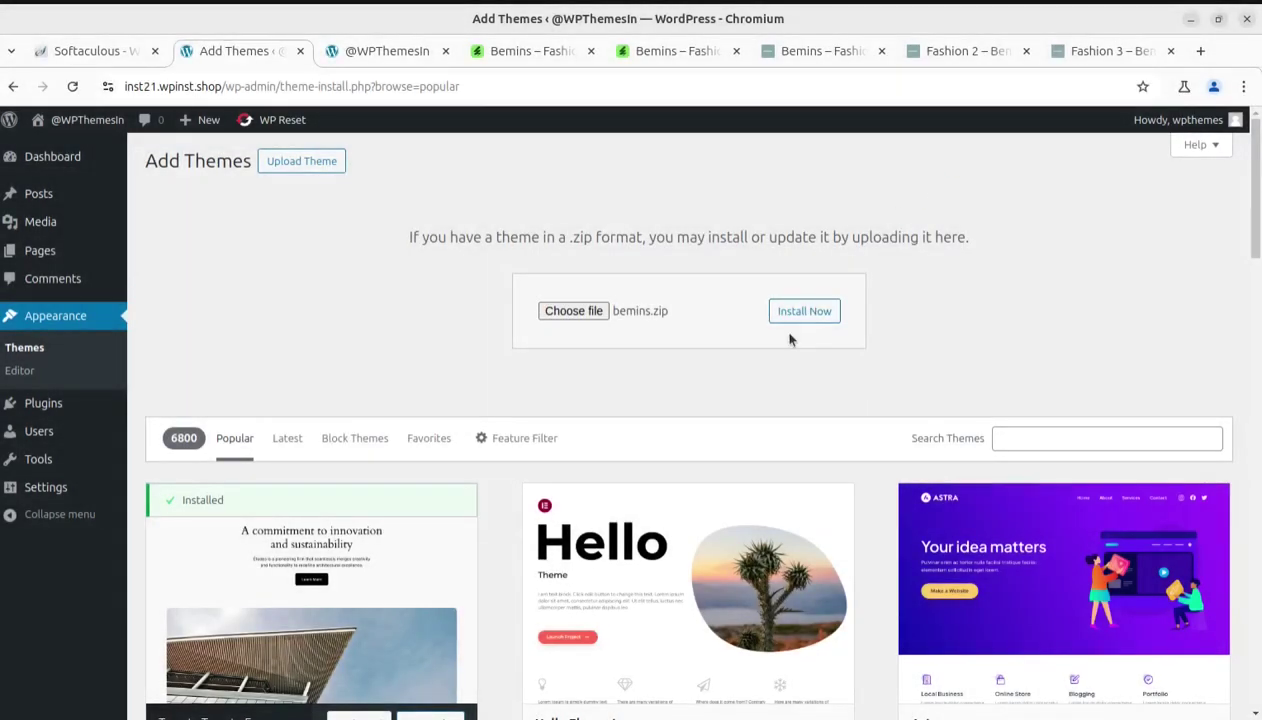
# Install the uploaded bemins.zip theme and bring the Softaculous page back to the main cPanel tools meanwhile
pyautogui.click(808, 313)
pyautogui.click(90, 47)
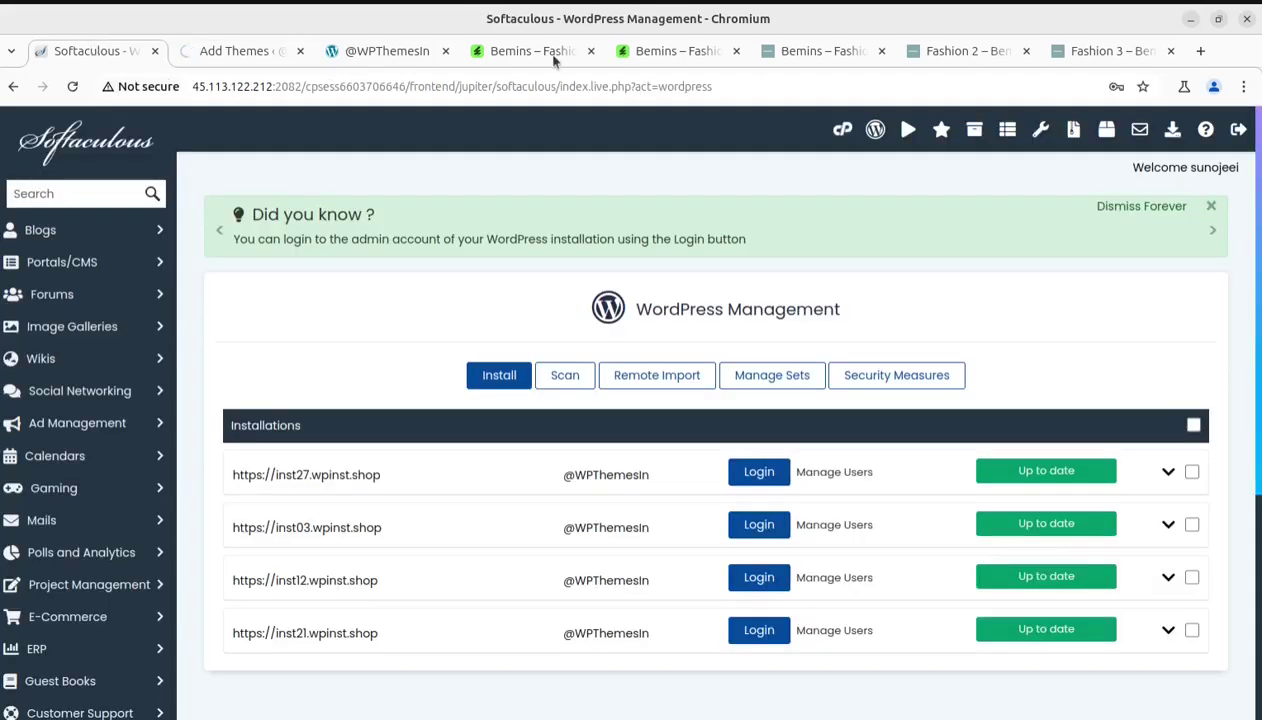
pyautogui.click(842, 133)
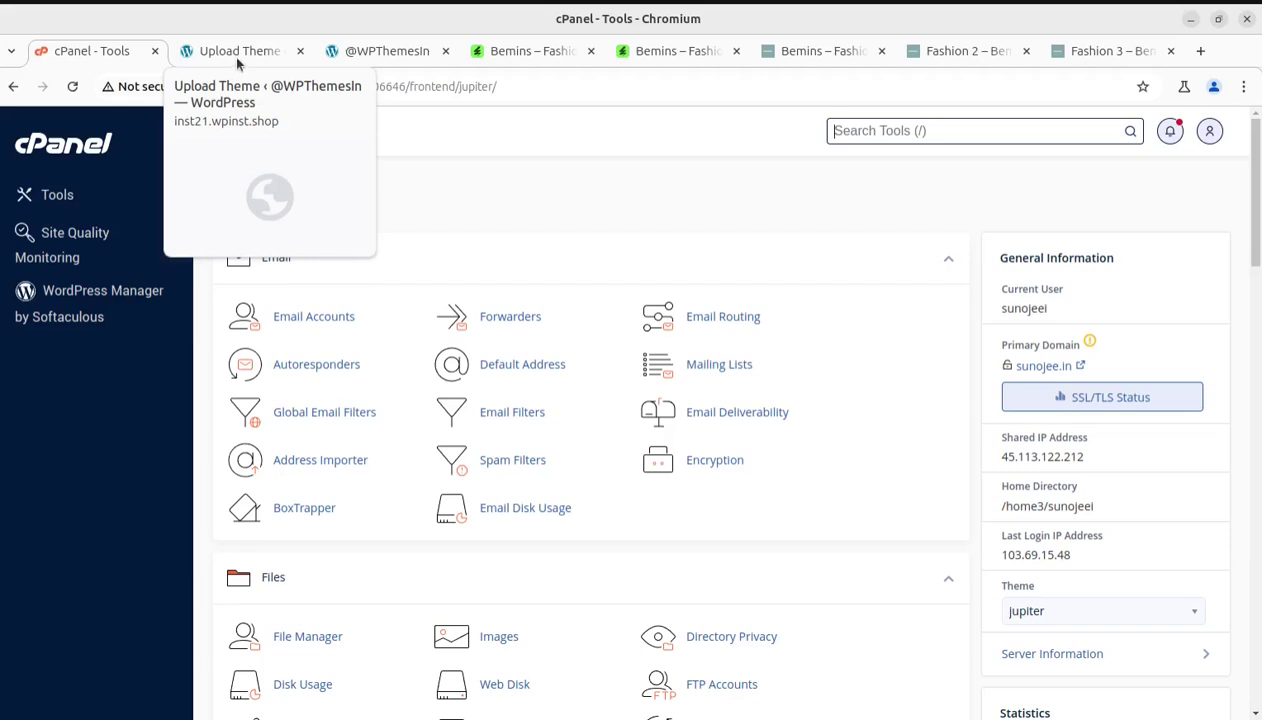
pyautogui.click(240, 60)
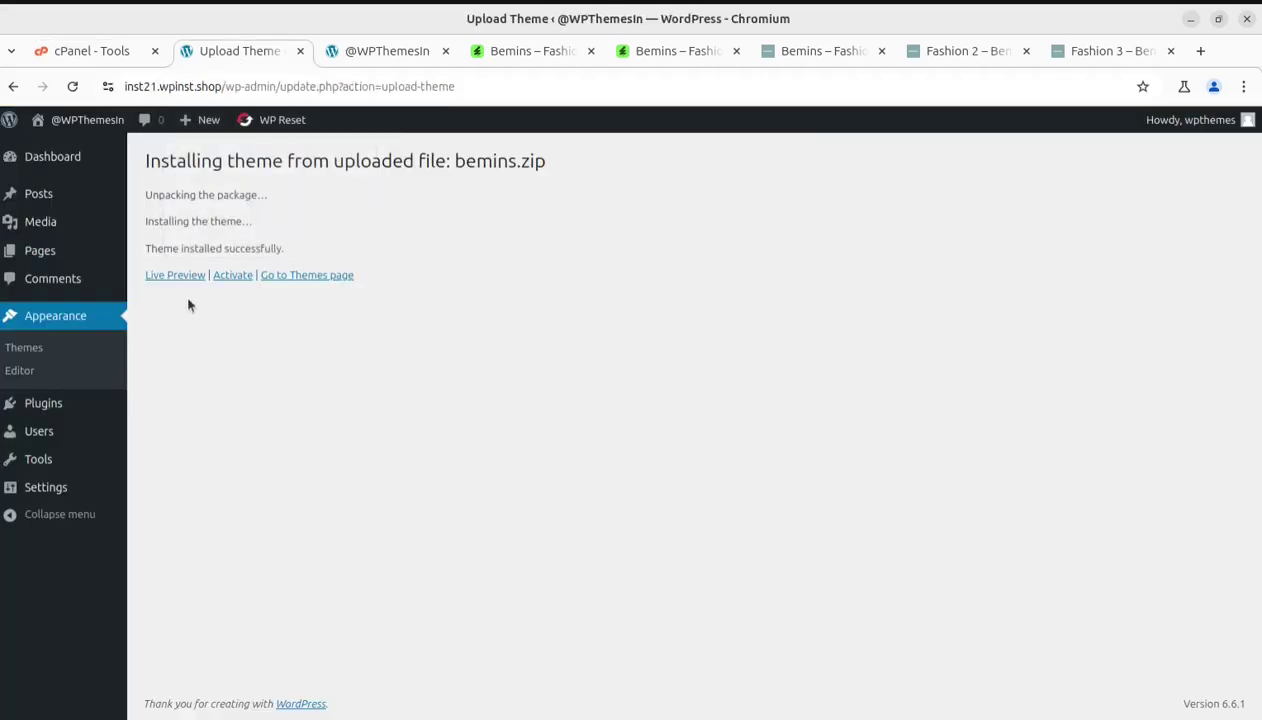
# Go to the installed themes list and examine the name and version in the Bemins theme details
pyautogui.click(295, 279)
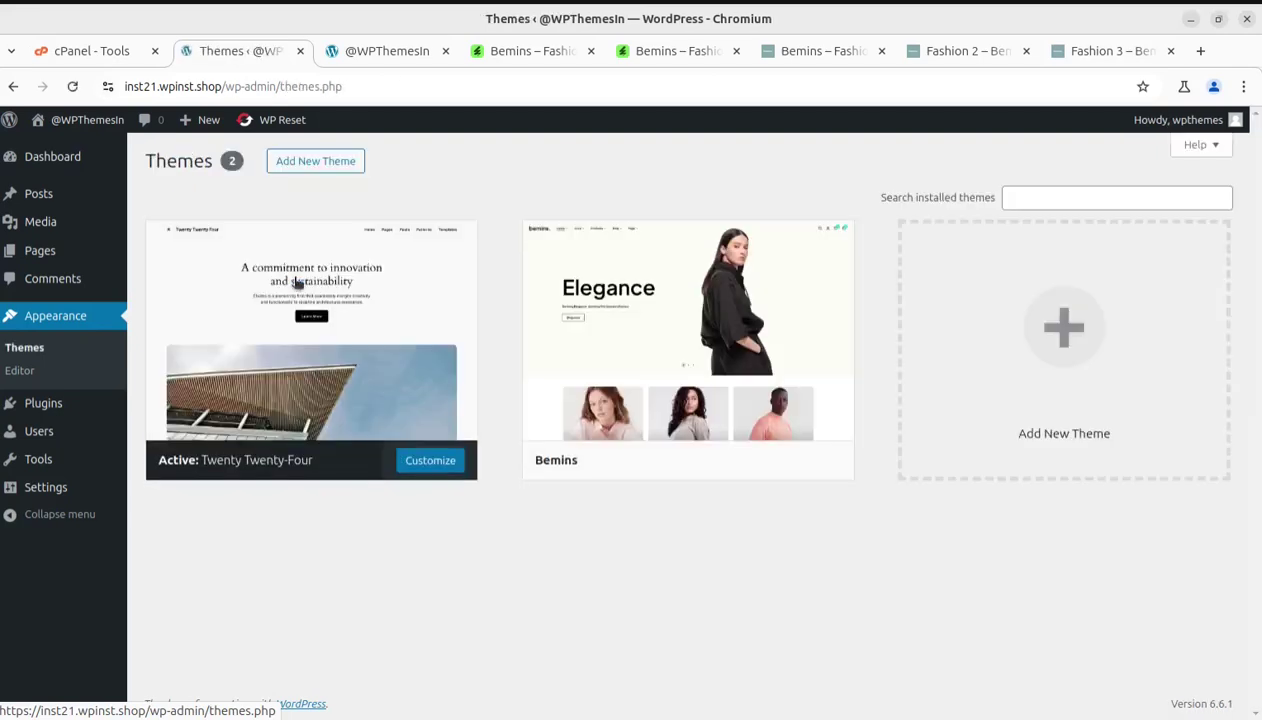
pyautogui.moveTo(626, 349)
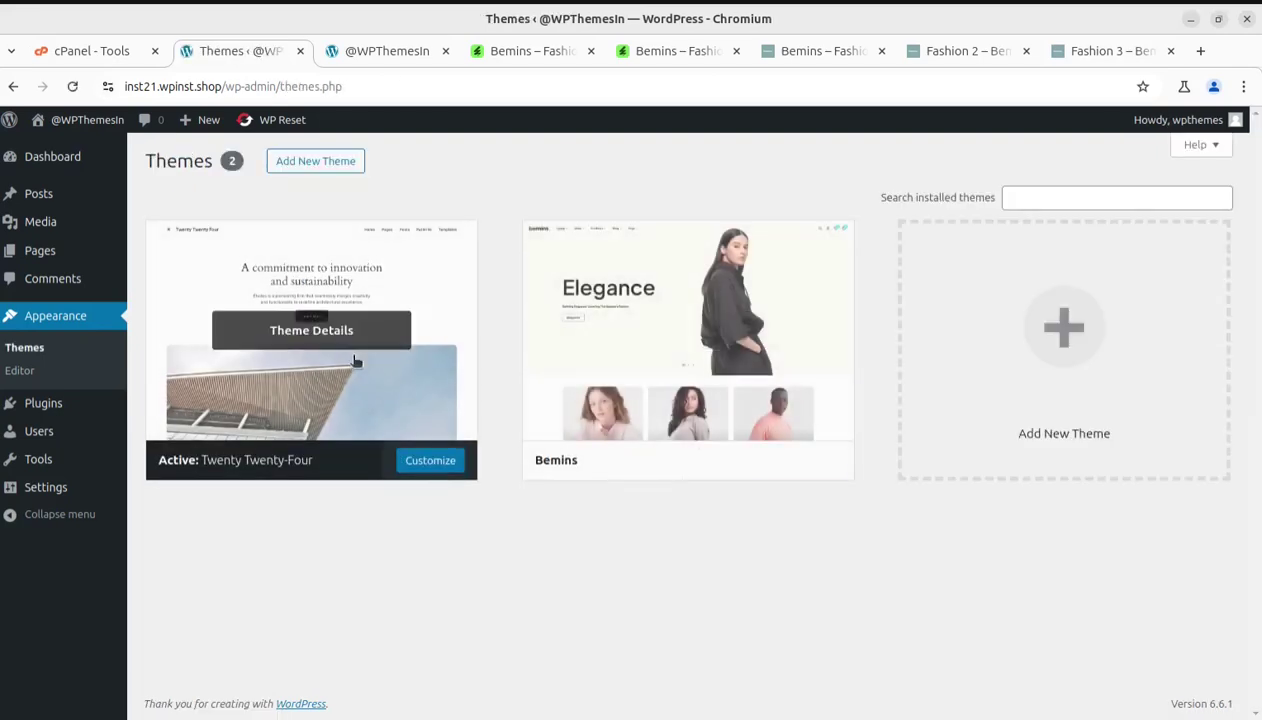
pyautogui.click(667, 345)
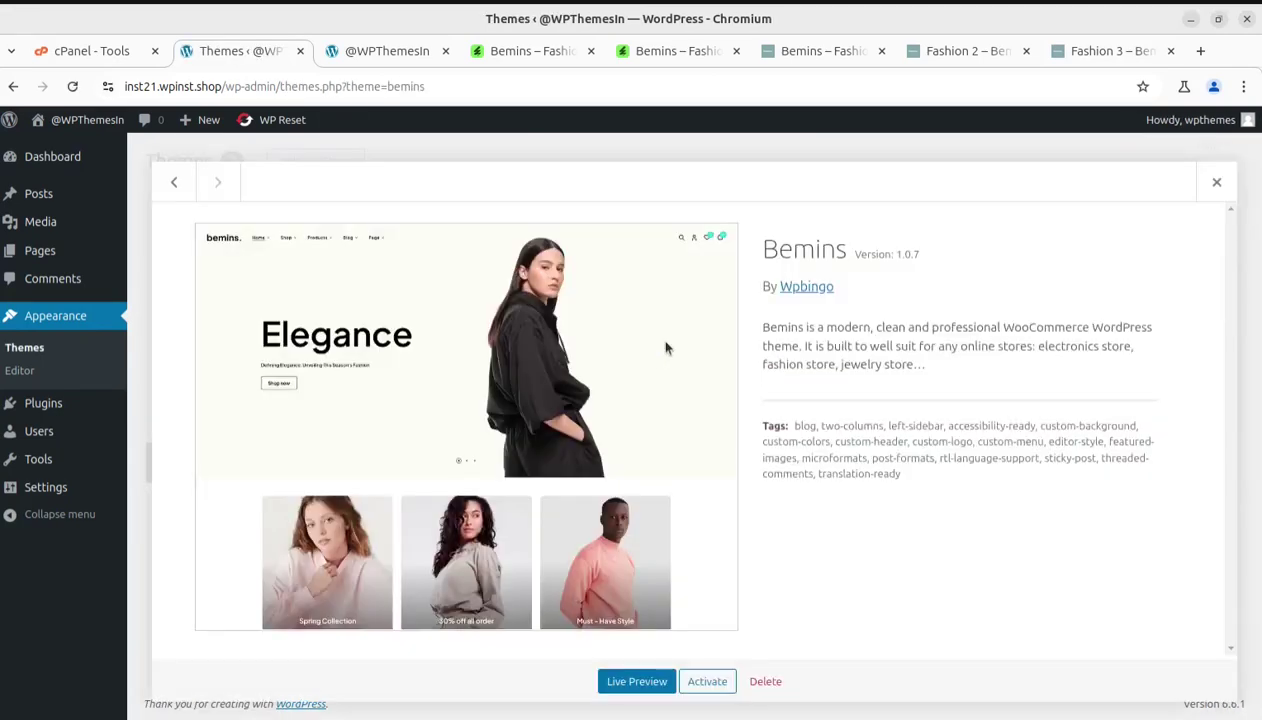
pyautogui.moveTo(750, 245); pyautogui.dragTo(949, 254)
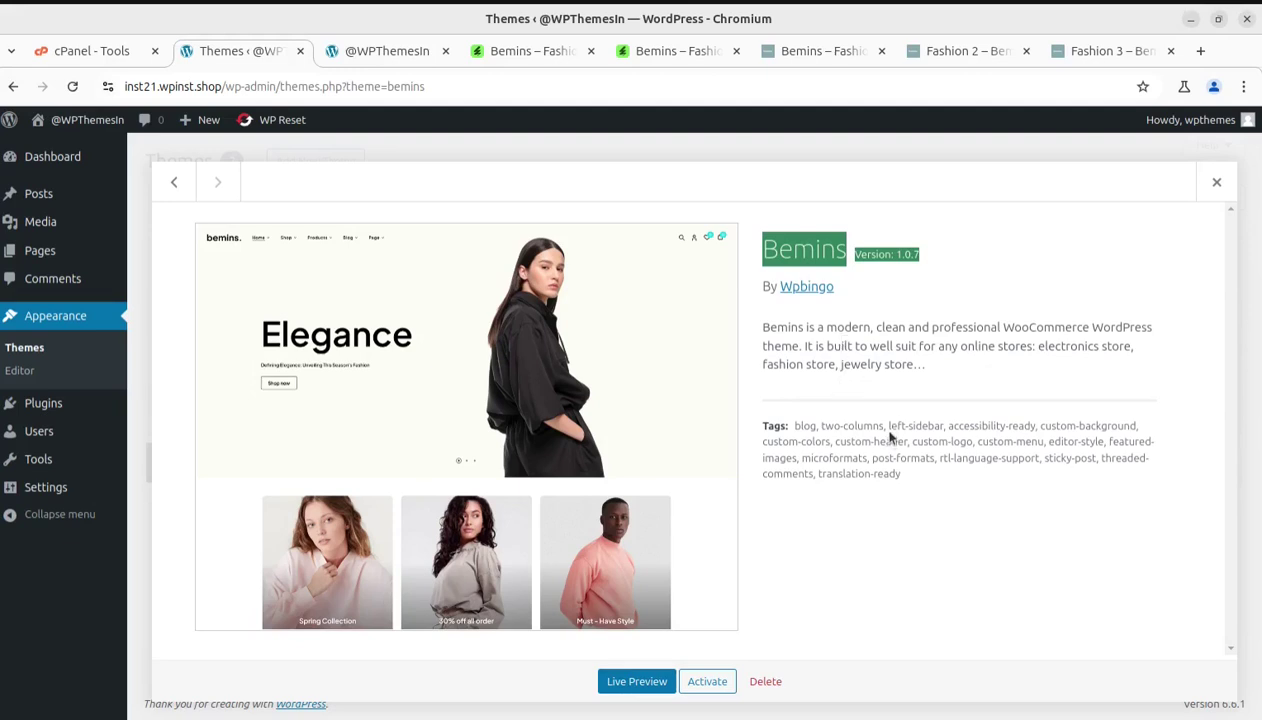
pyautogui.click(916, 509)
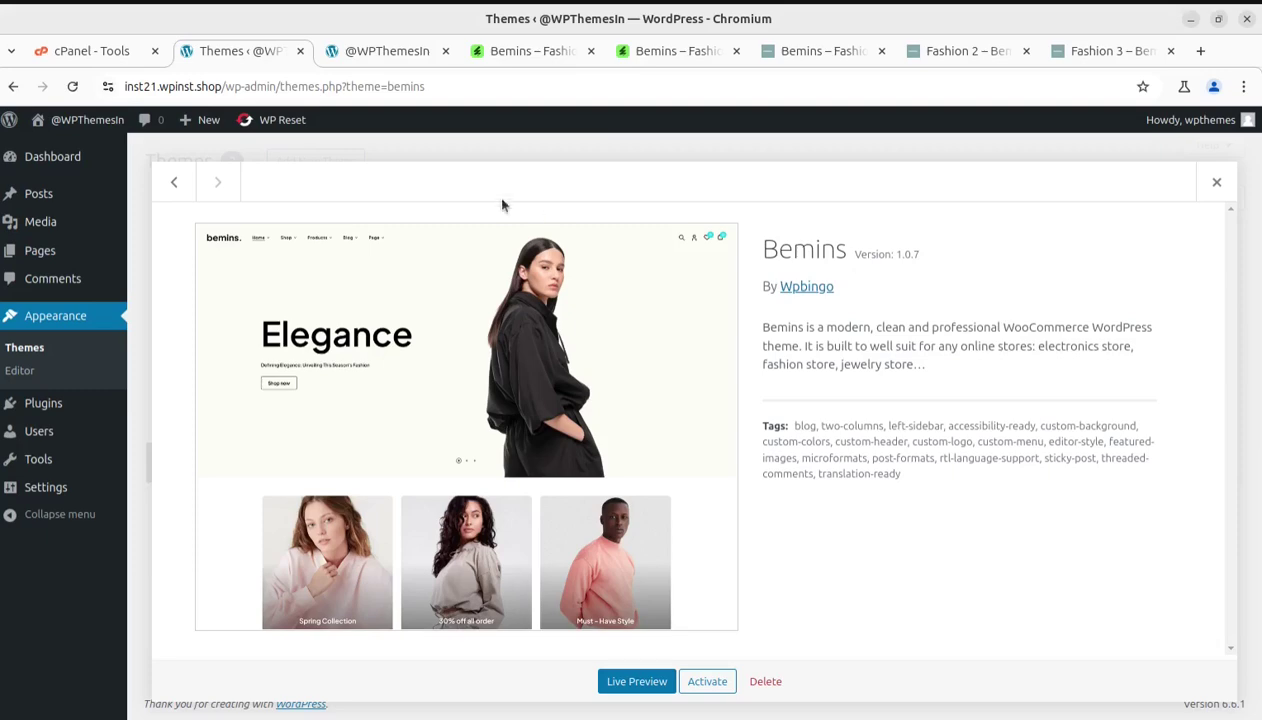
# View the Bemins item page on ThemeForest and the i-create.co.in site, opening and closing its support chat
pyautogui.click(507, 58)
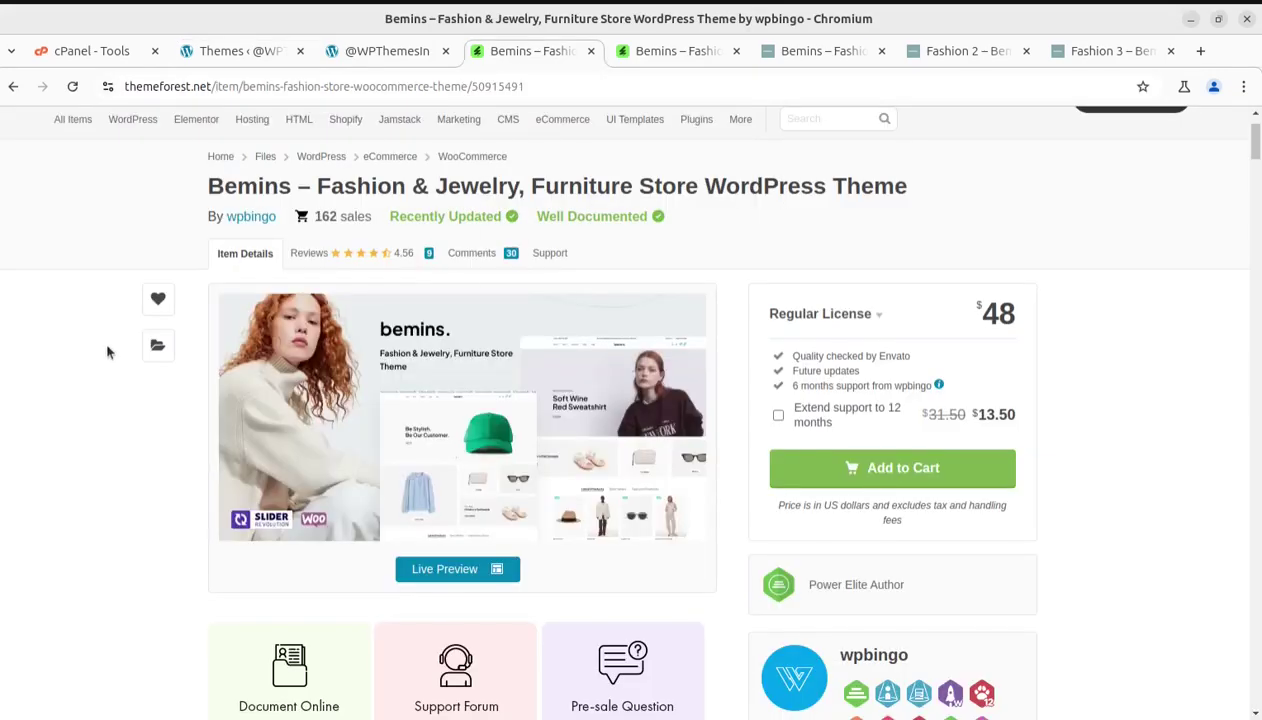
pyautogui.scroll(2, 108, 373)
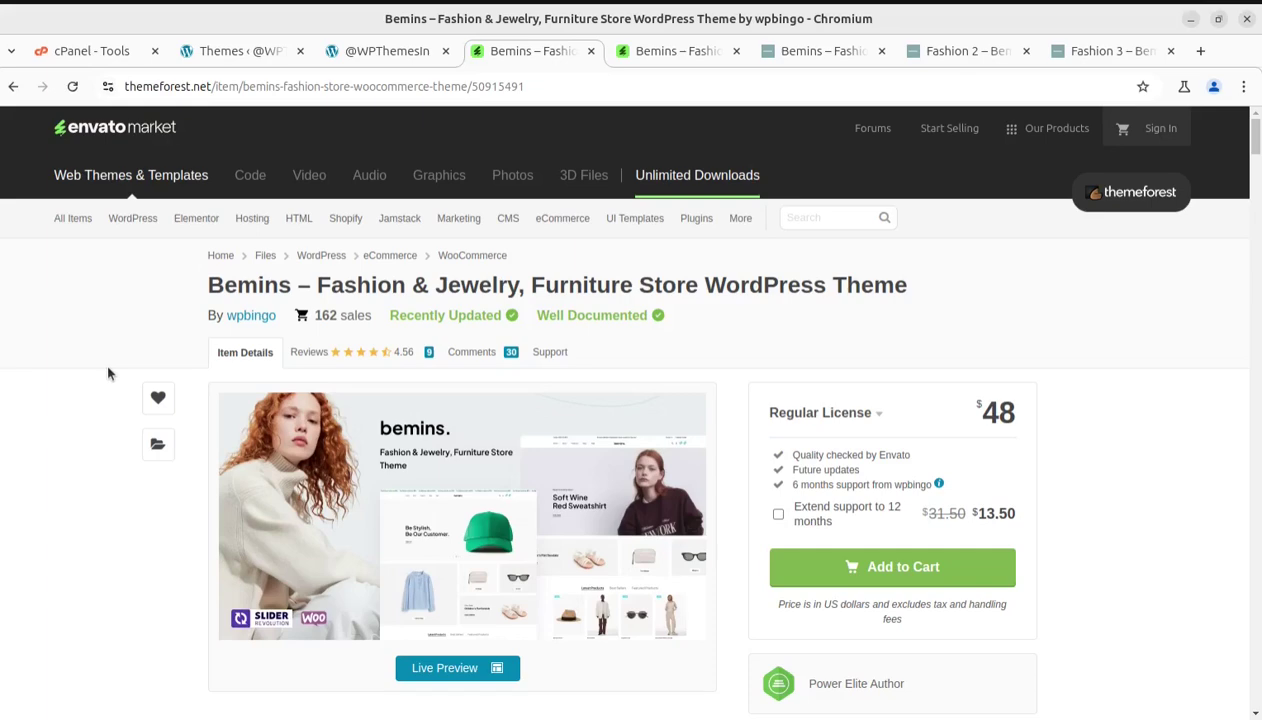
pyautogui.click(1110, 51)
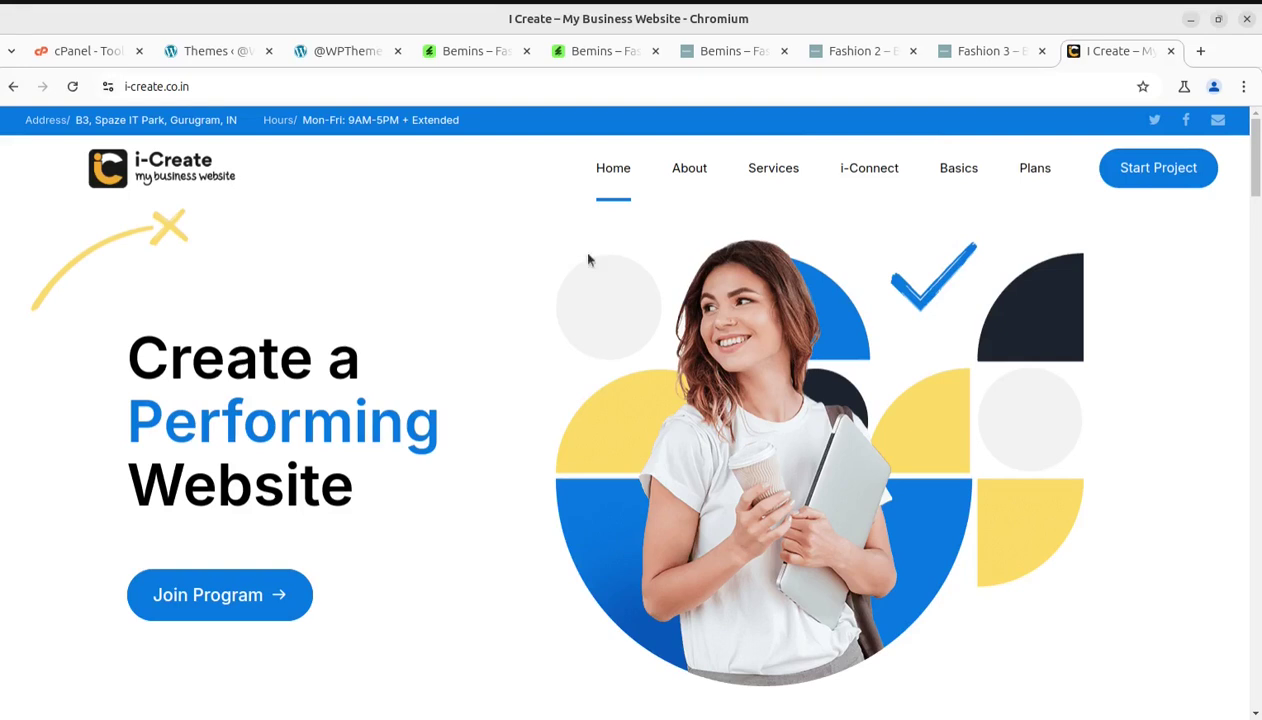
pyautogui.moveTo(882, 177)
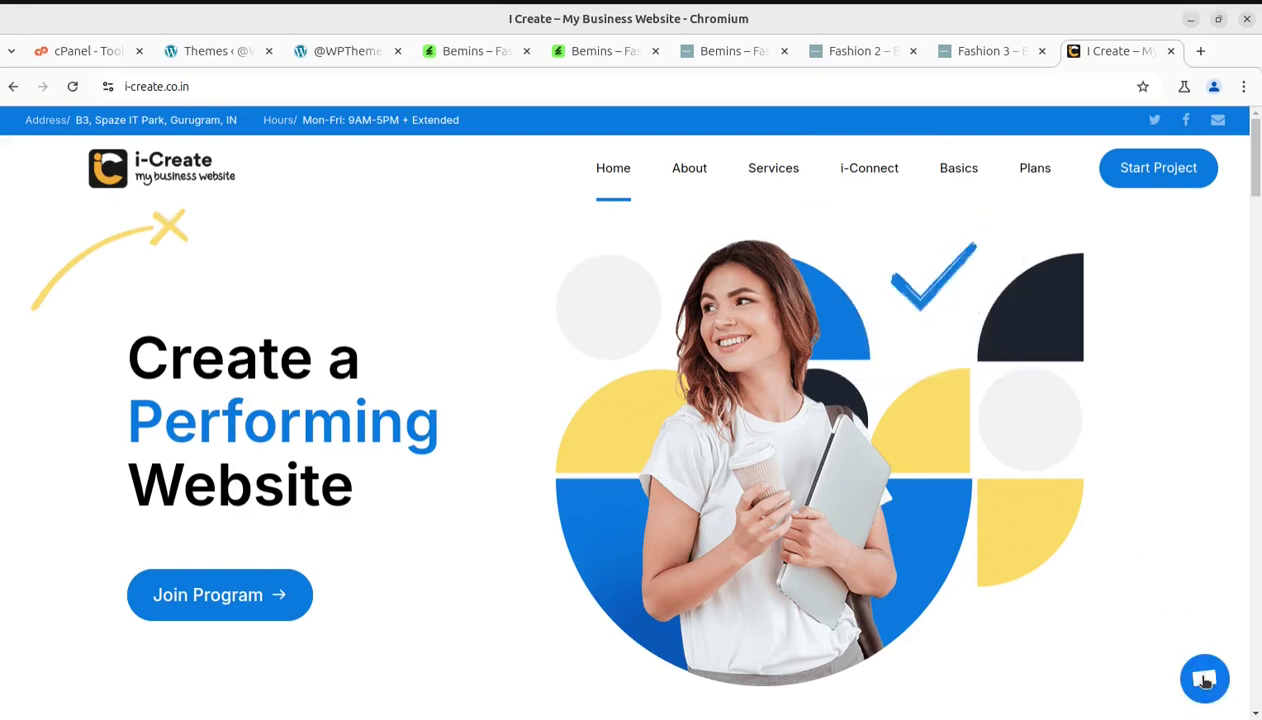
pyautogui.click(1205, 680)
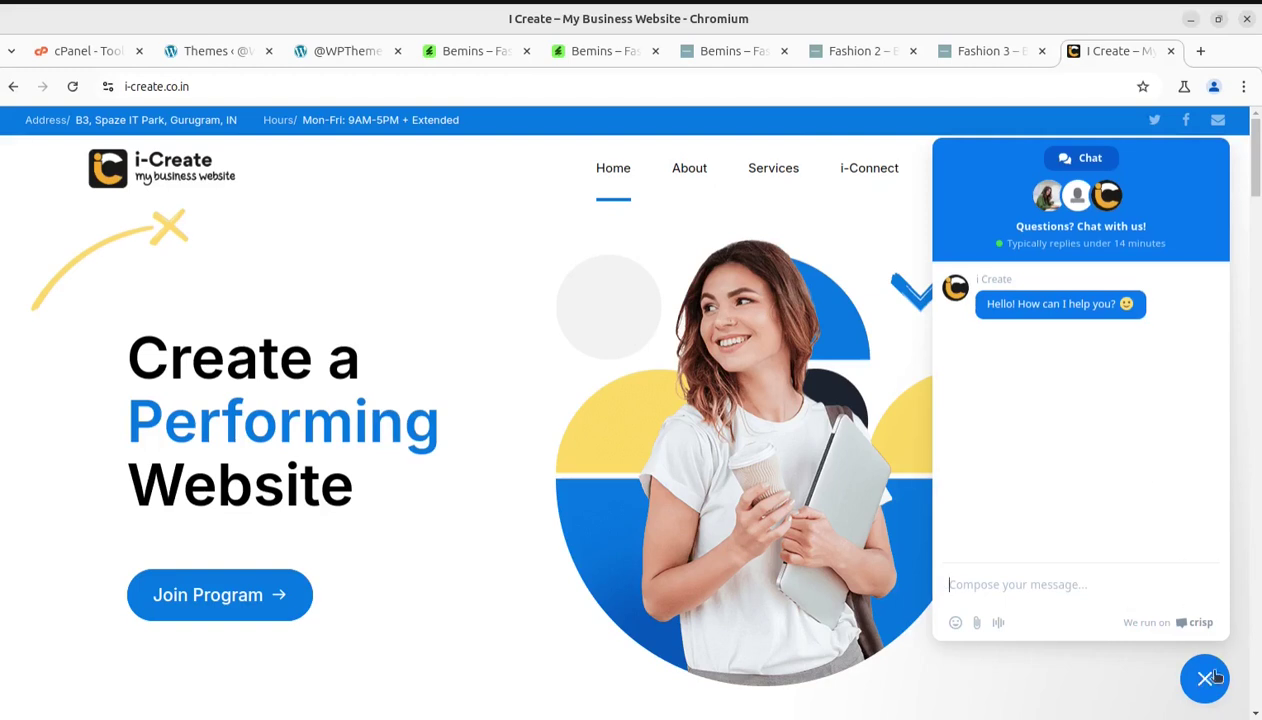
pyautogui.click(1207, 679)
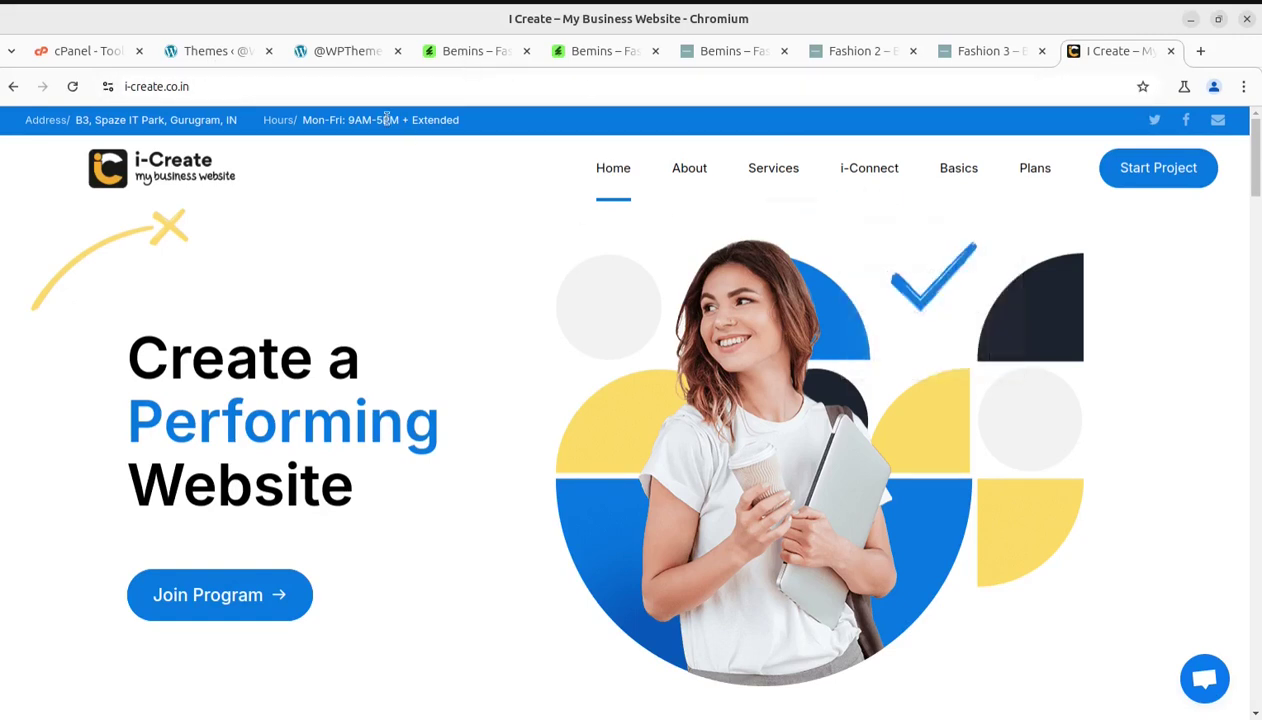
# Activate the Bemins theme on inst21.wpinst.shop and open its required plugins installer
pyautogui.click(196, 58)
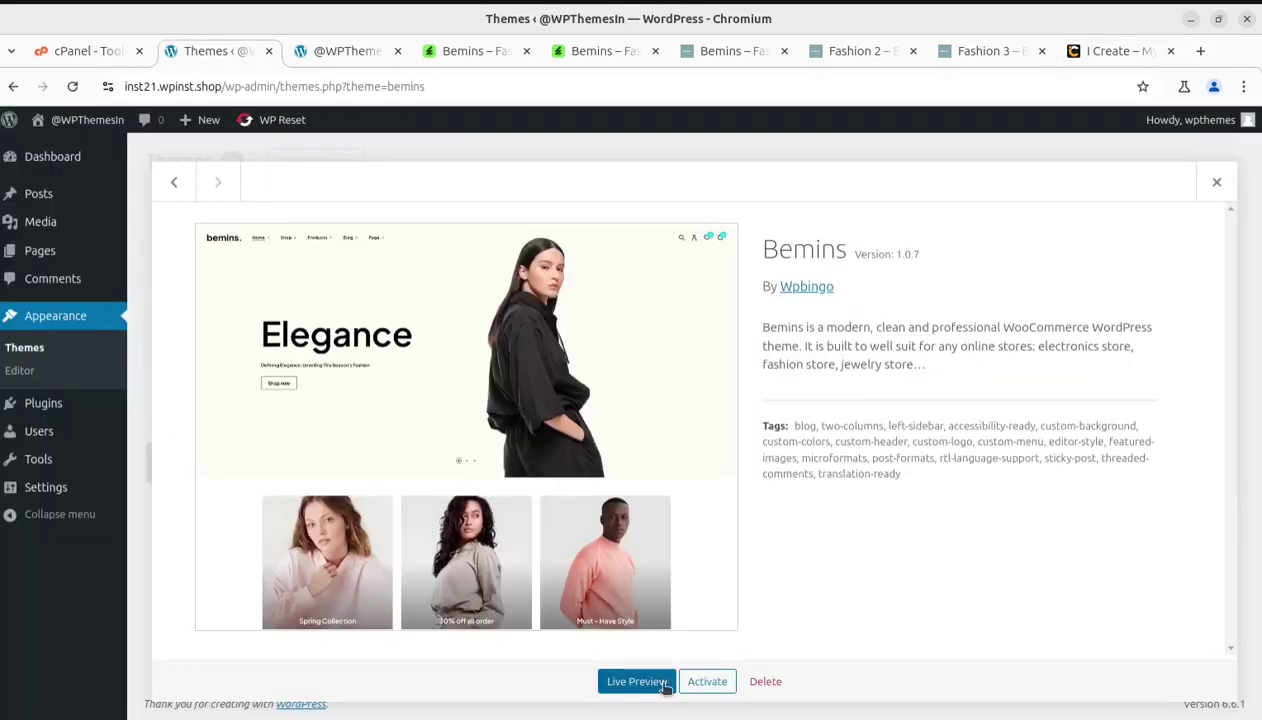
pyautogui.click(705, 686)
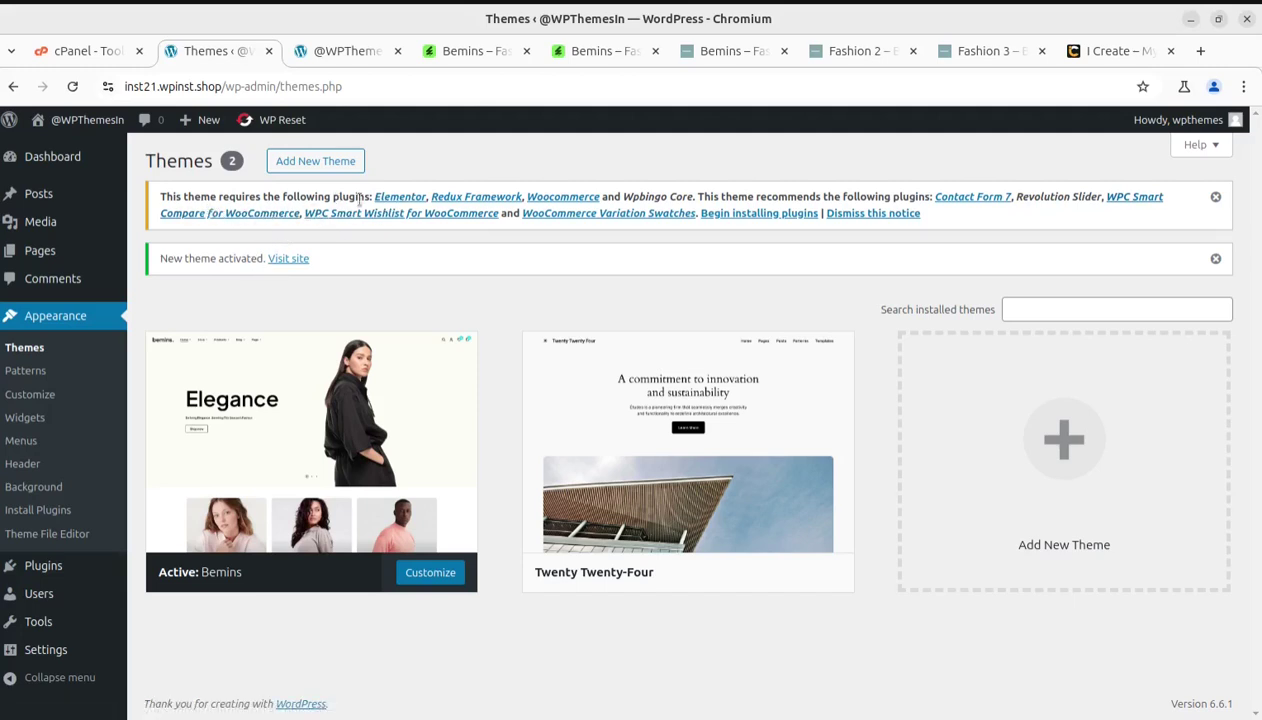
pyautogui.click(728, 215)
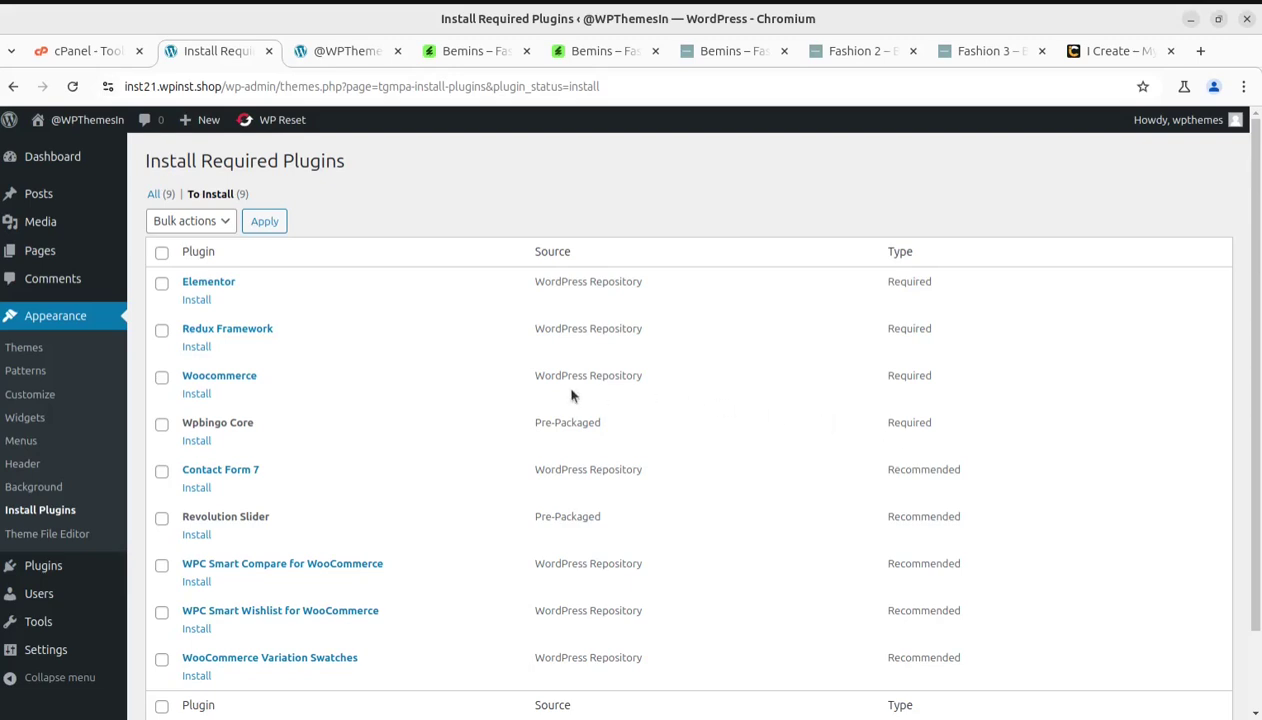
# Examine the required and recommended plugins for Bemins, from Elementor through WooCommerce Variation Swatches
pyautogui.click(195, 300)
pyautogui.moveTo(195, 300); pyautogui.dragTo(183, 281)
pyautogui.moveTo(276, 329); pyautogui.dragTo(180, 331)
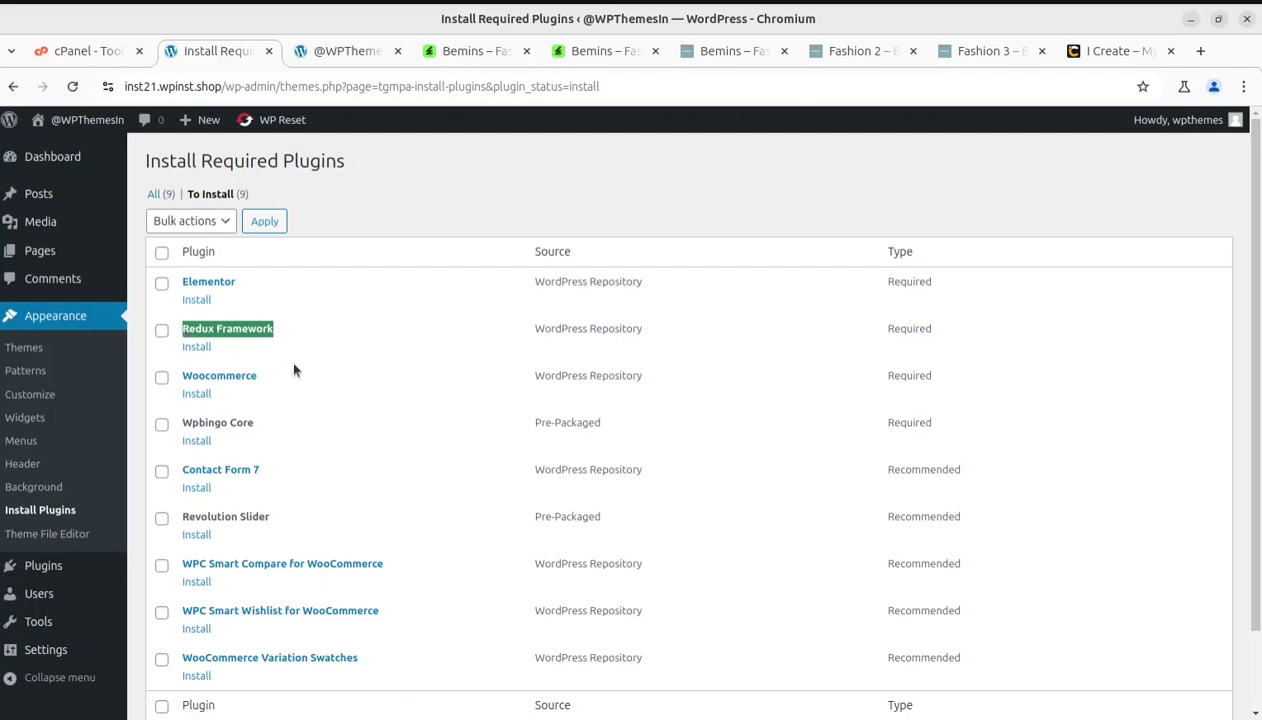
pyautogui.moveTo(279, 379); pyautogui.dragTo(180, 389)
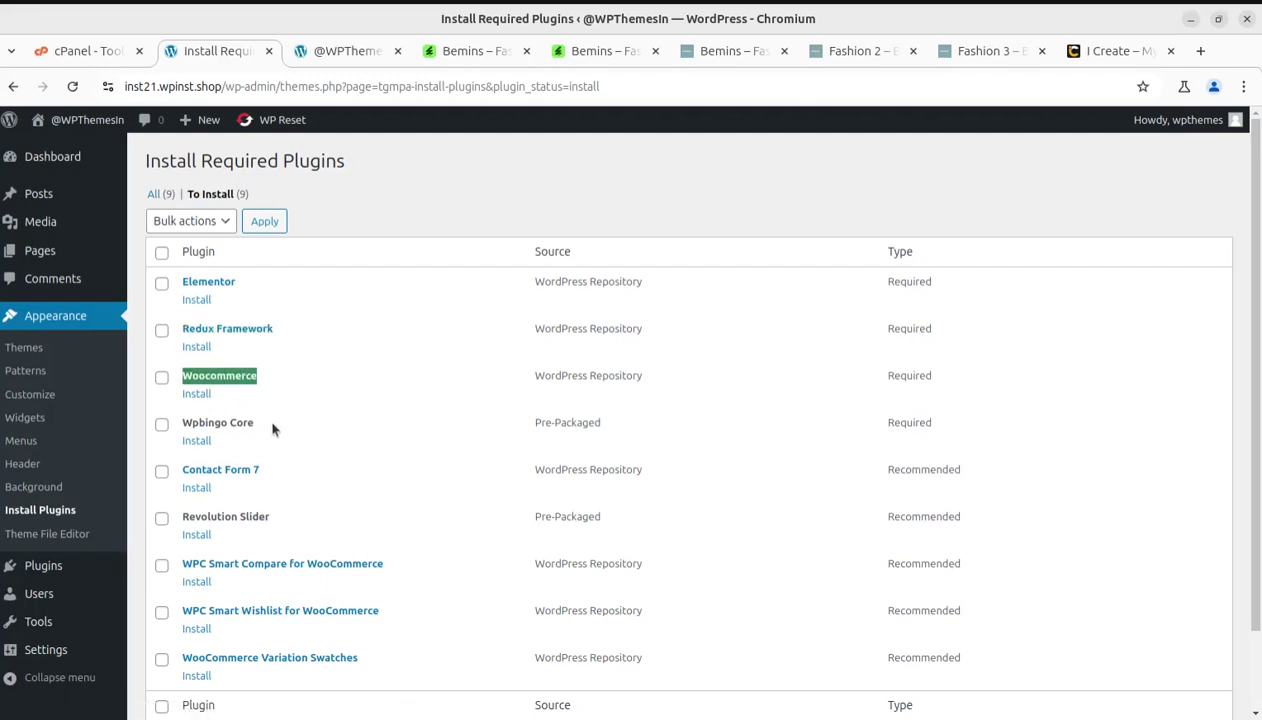
pyautogui.moveTo(273, 426); pyautogui.dragTo(181, 430)
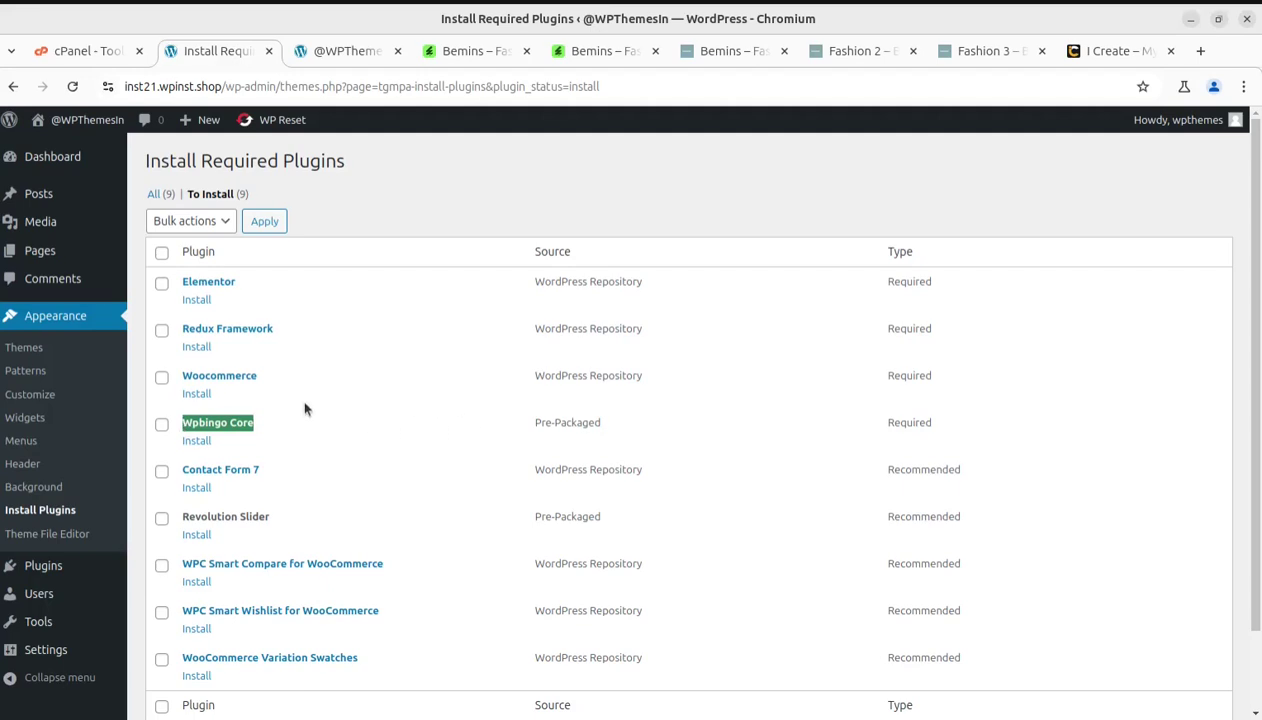
pyautogui.moveTo(300, 476); pyautogui.dragTo(178, 470)
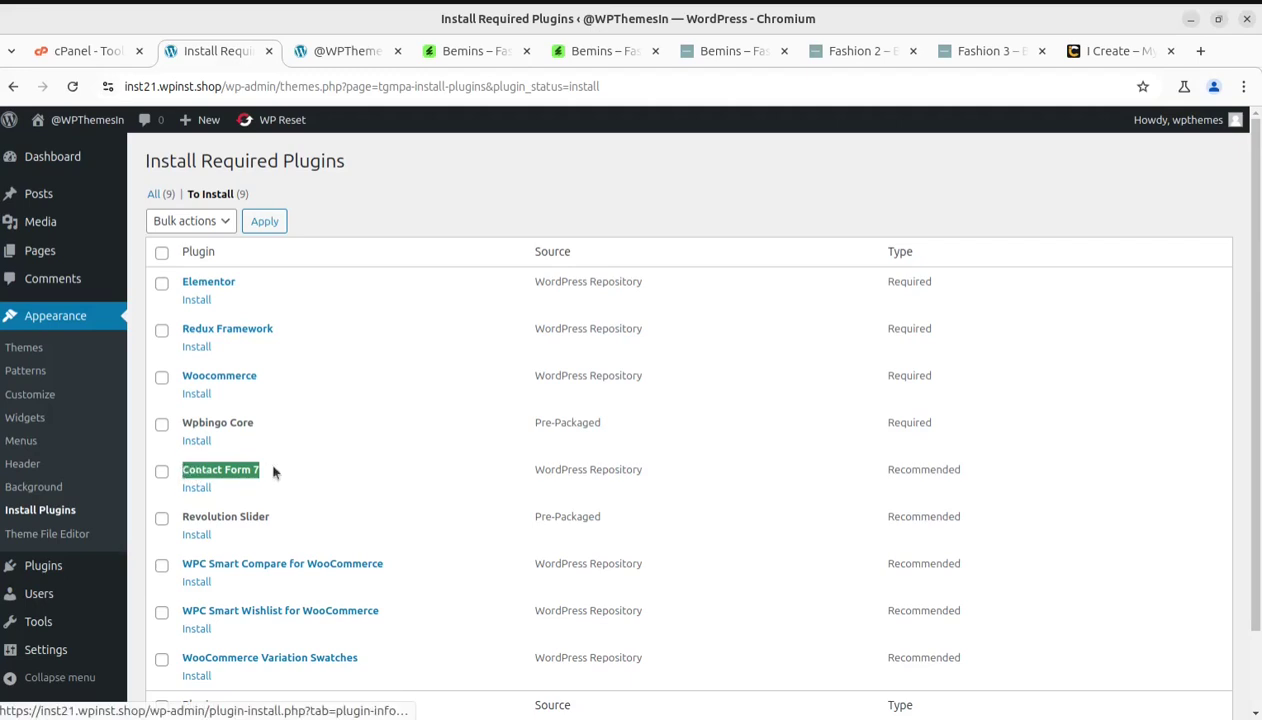
pyautogui.moveTo(272, 517); pyautogui.dragTo(180, 517)
pyautogui.scroll(-2, 380, 436)
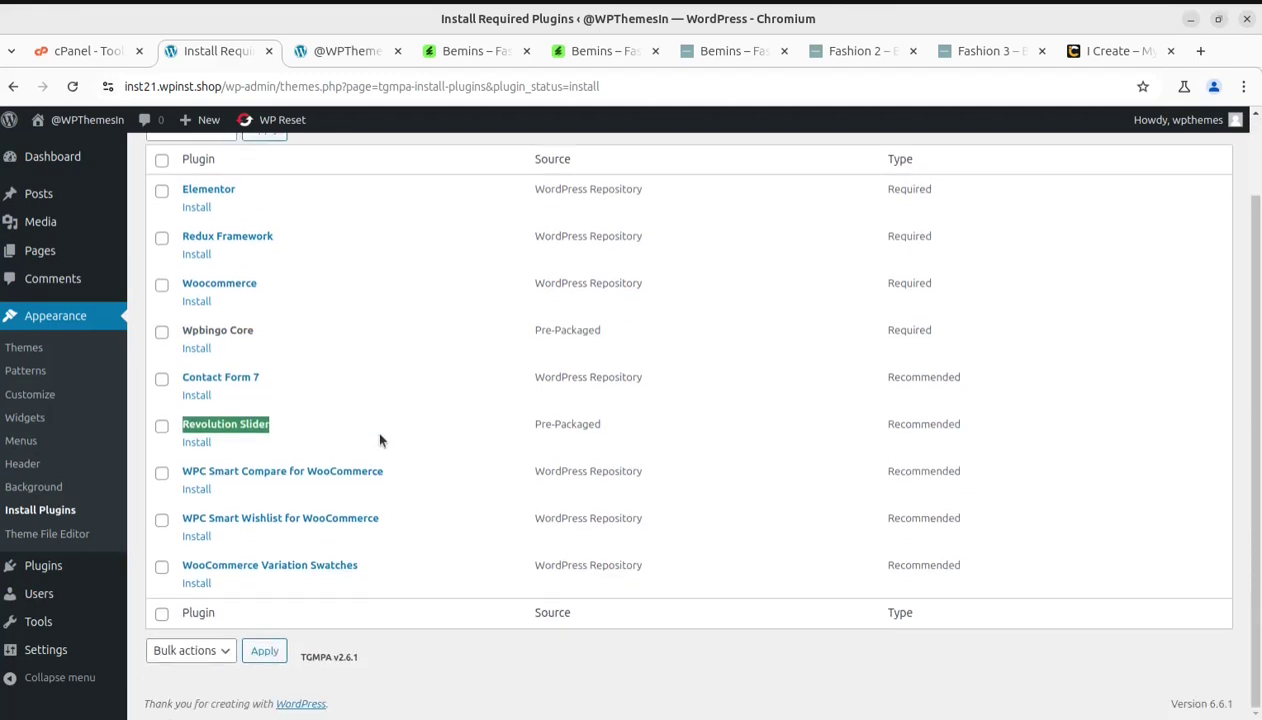
pyautogui.moveTo(417, 565); pyautogui.dragTo(190, 466)
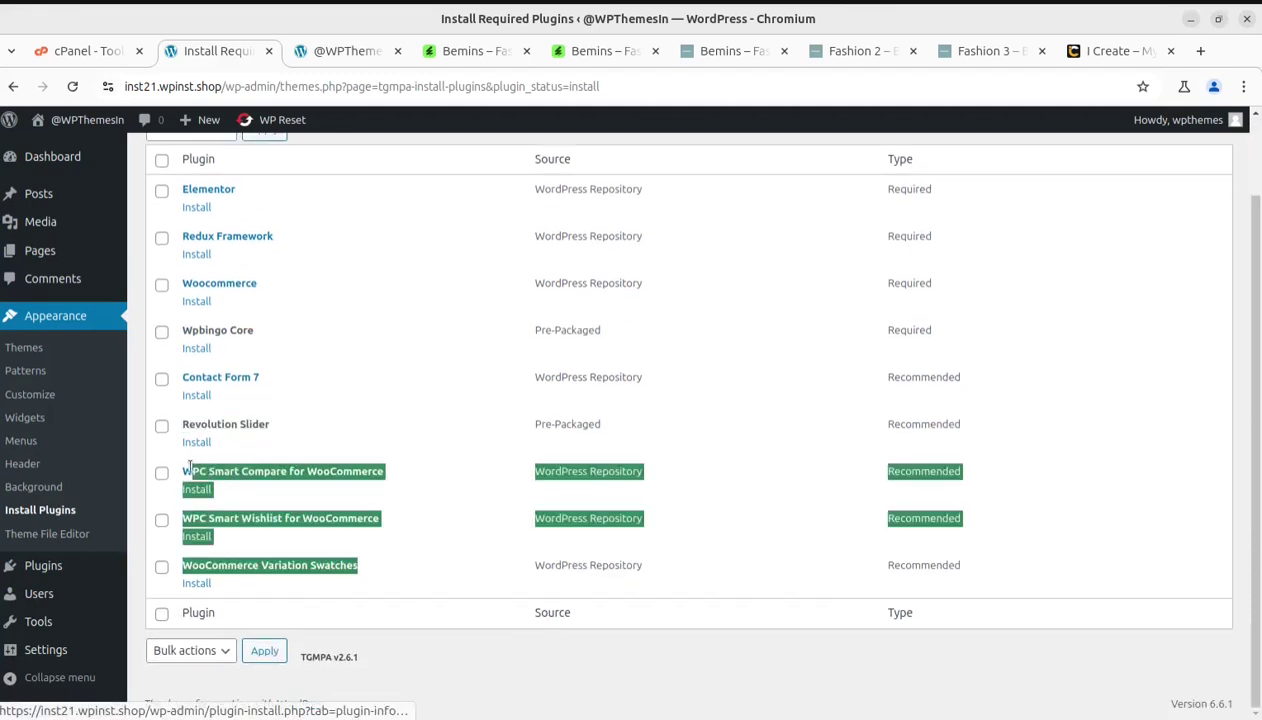
pyautogui.click(1128, 372)
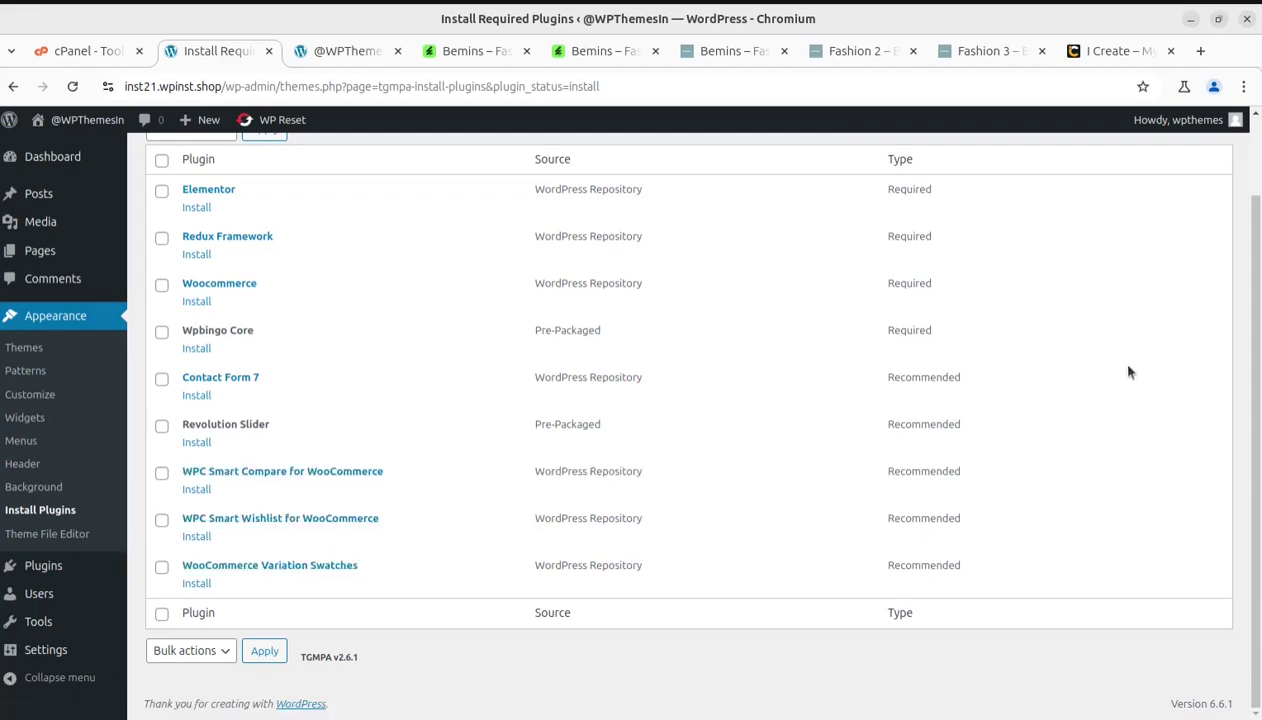
pyautogui.scroll(2, 1128, 372)
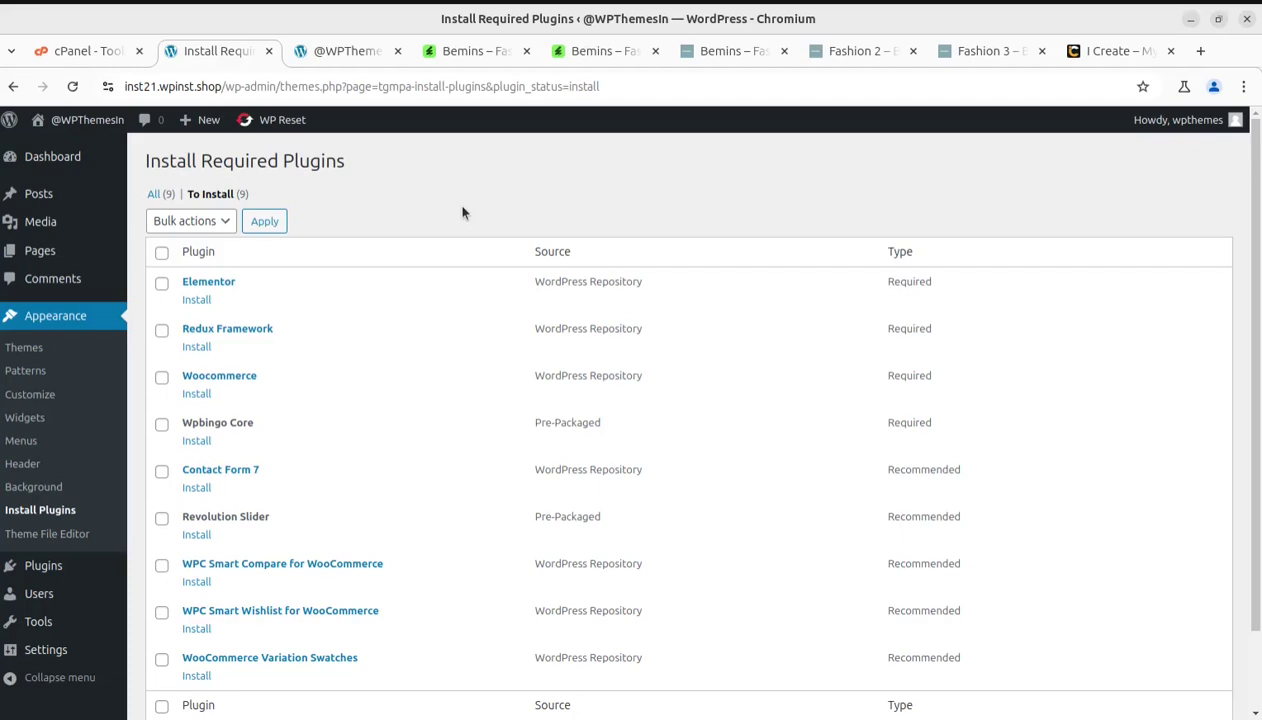
# Bulk install all nine required and recommended plugins and review the installation results for each one
pyautogui.click(161, 253)
pyautogui.click(198, 229)
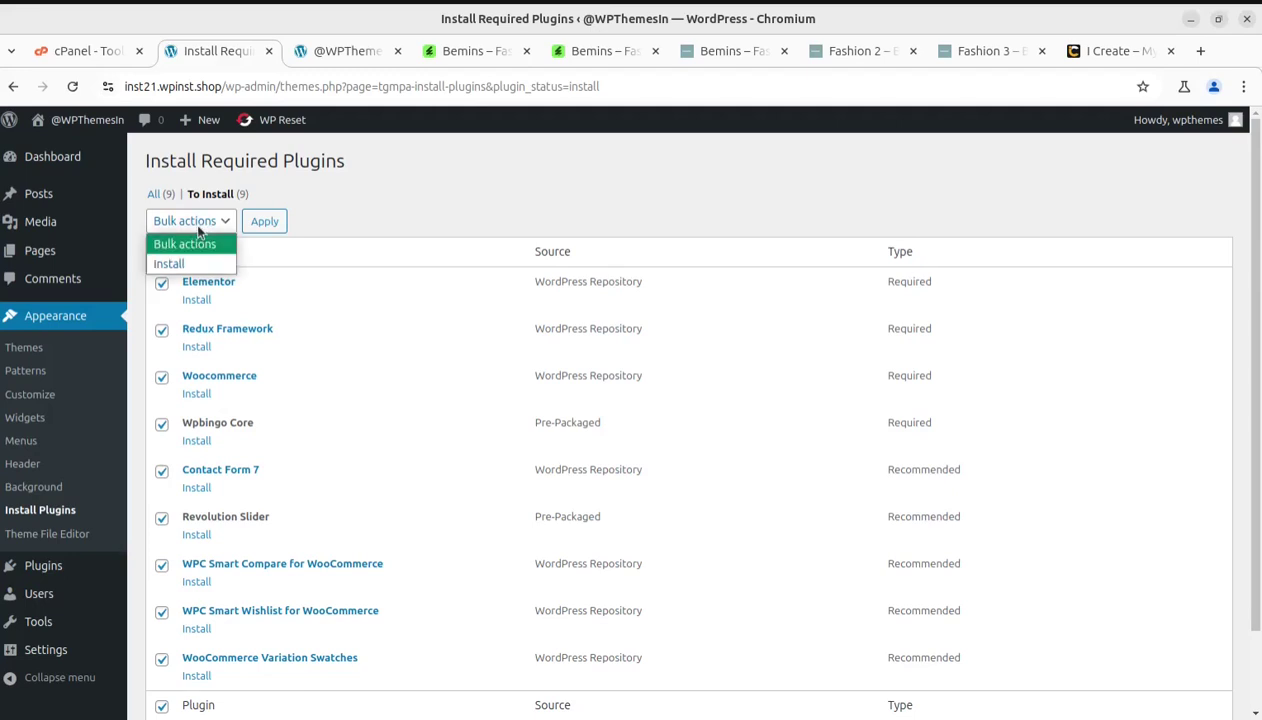
pyautogui.click(182, 260)
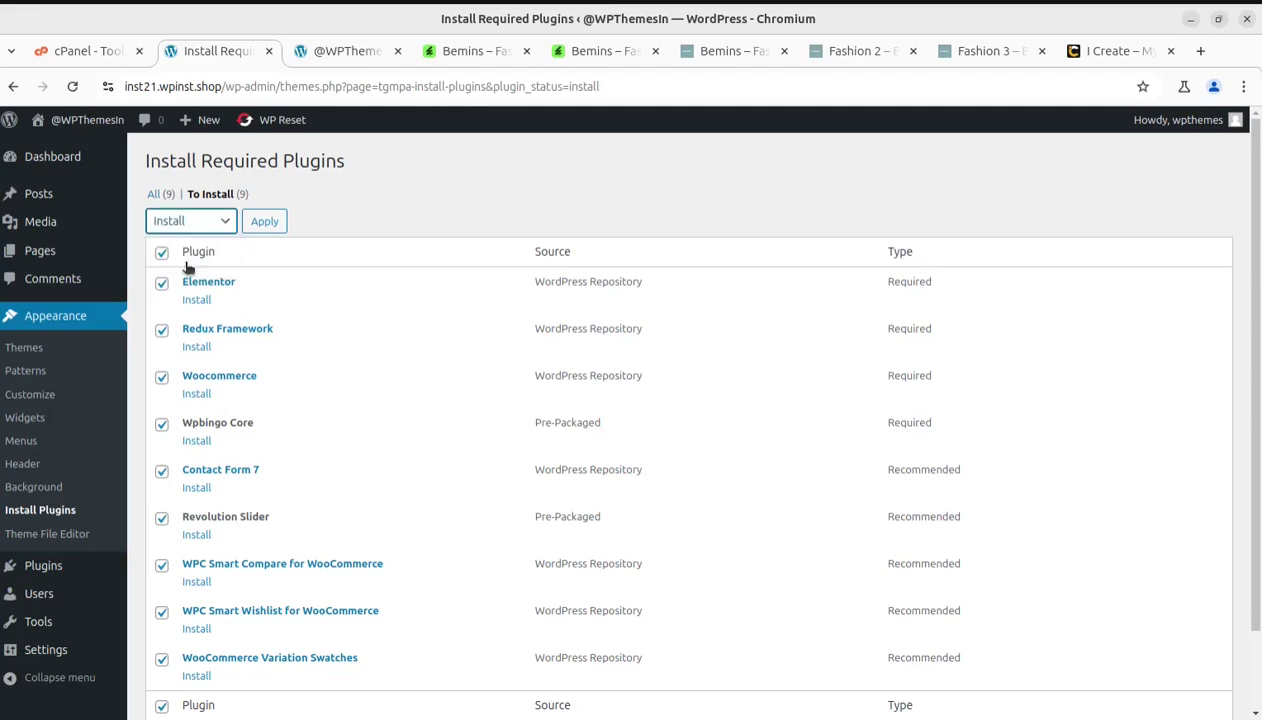
pyautogui.click(263, 222)
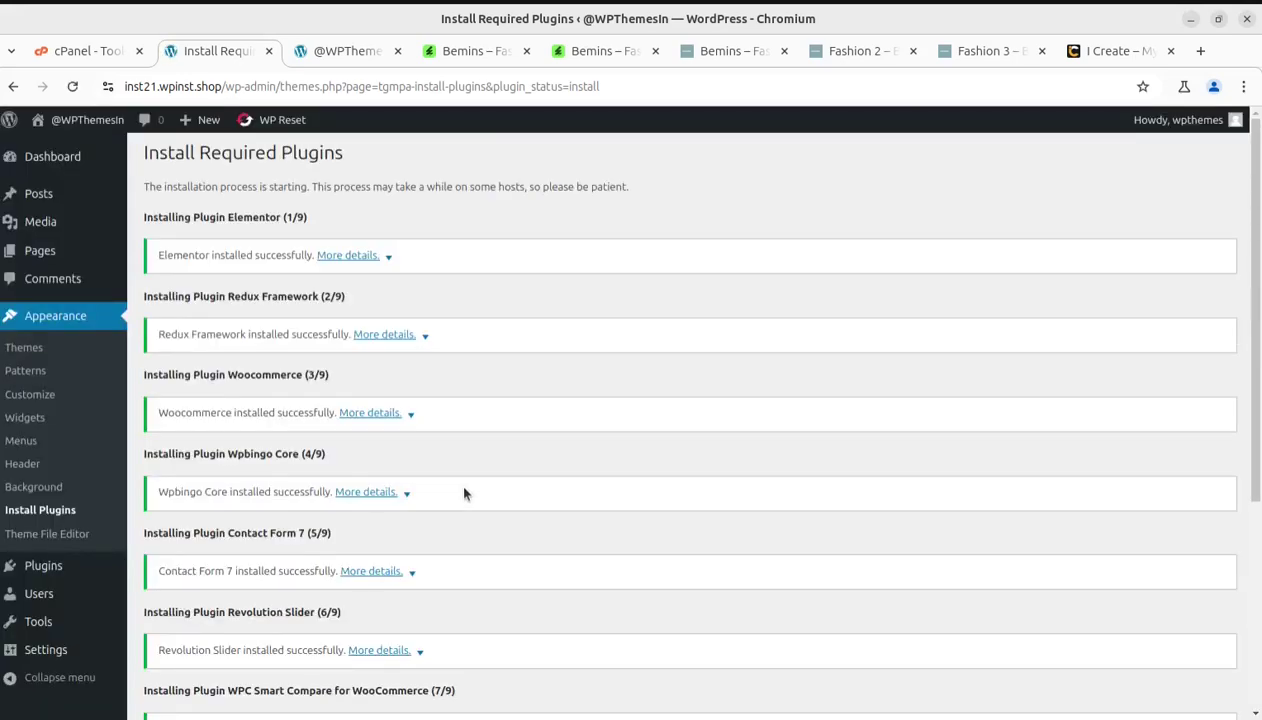
pyautogui.scroll(-5, 456, 479)
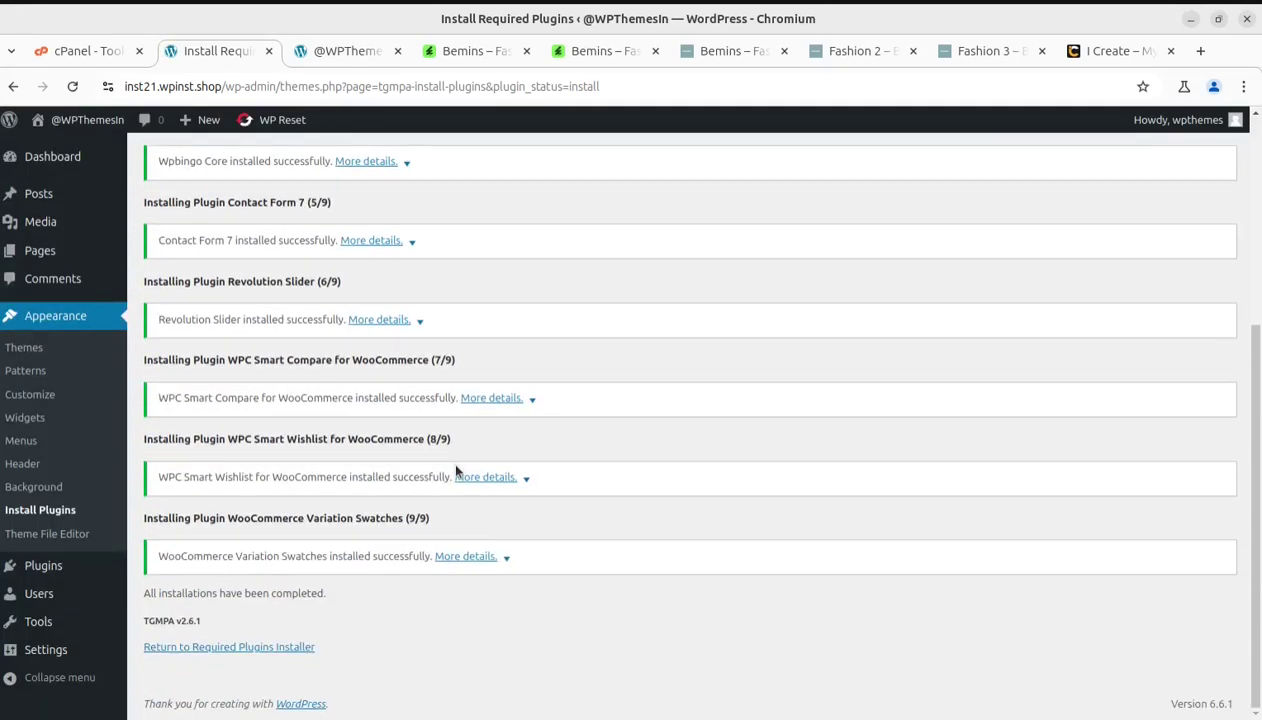
pyautogui.scroll(5, 456, 470)
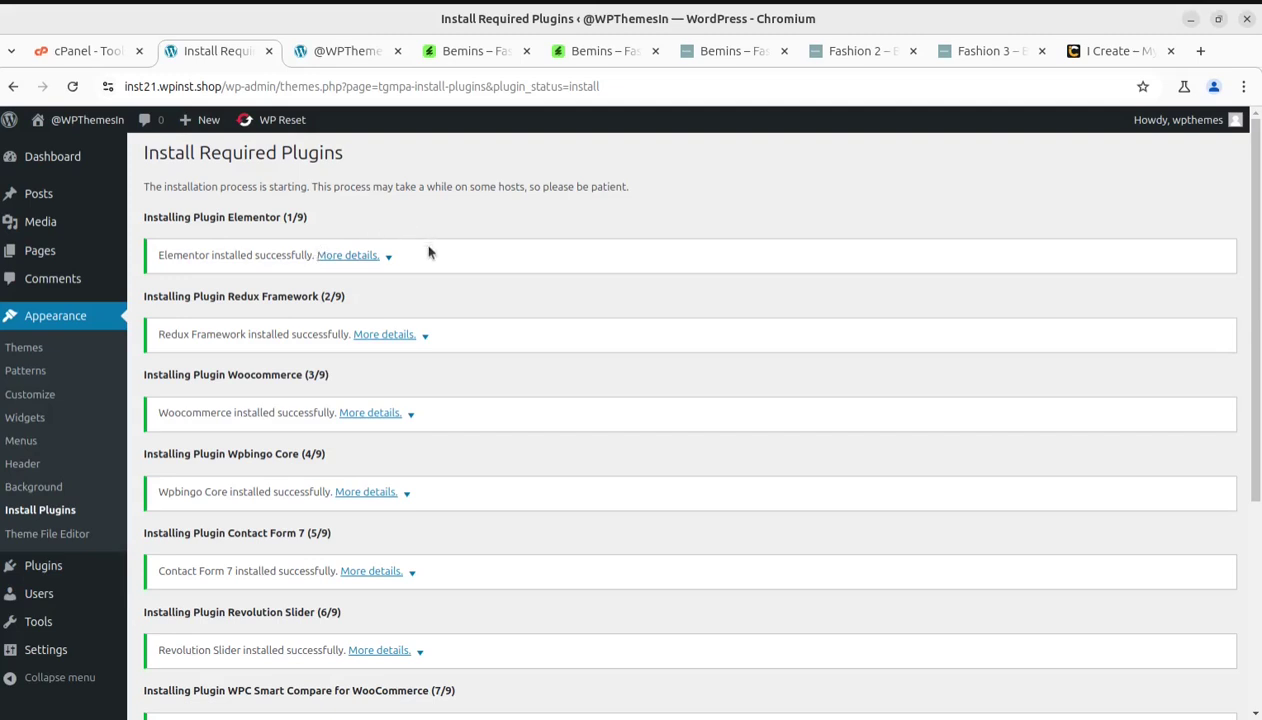
pyautogui.scroll(-3, 324, 352)
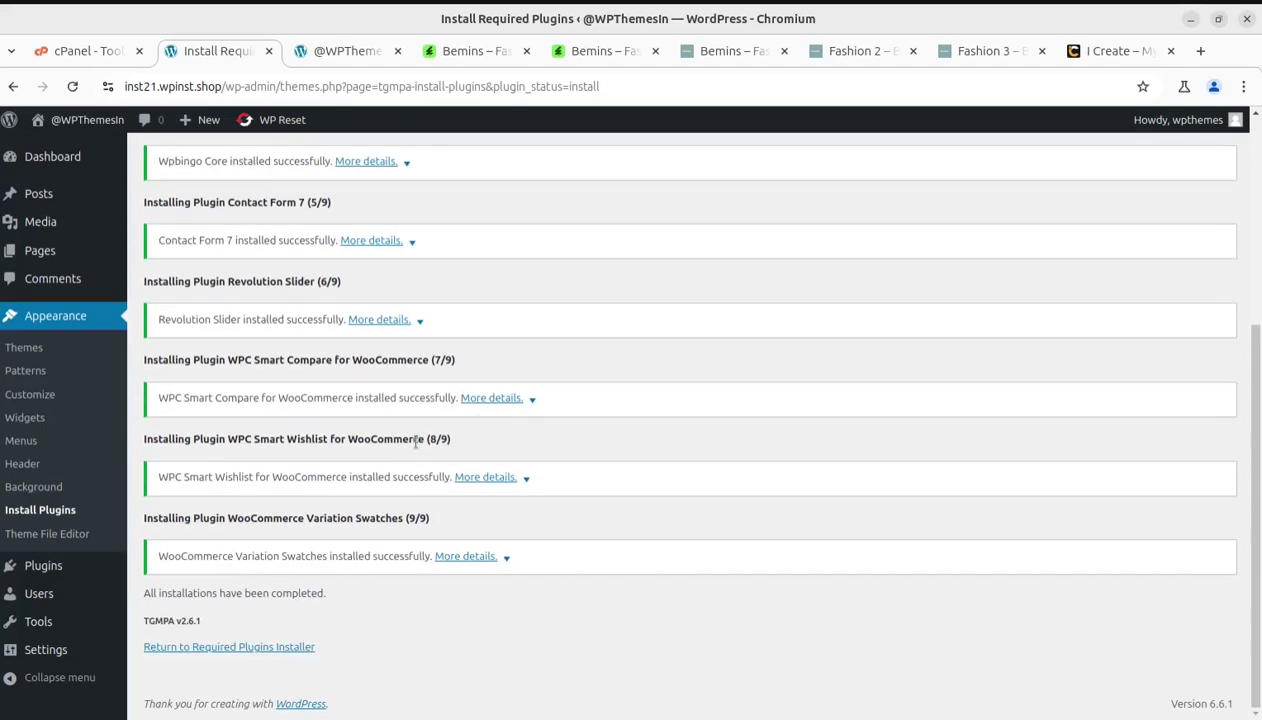
# Look over the cPanel tools and return to the required plugins installer list in the WordPress admin
pyautogui.click(84, 51)
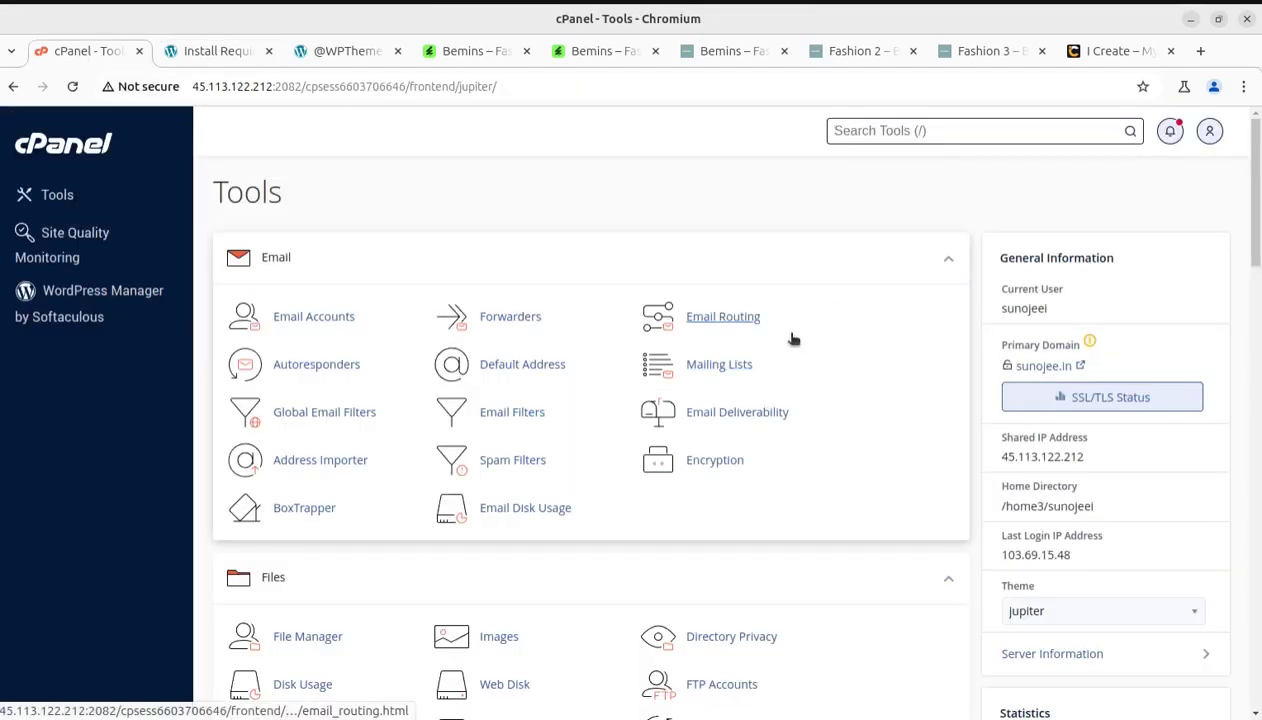
pyautogui.scroll(-2, 935, 414)
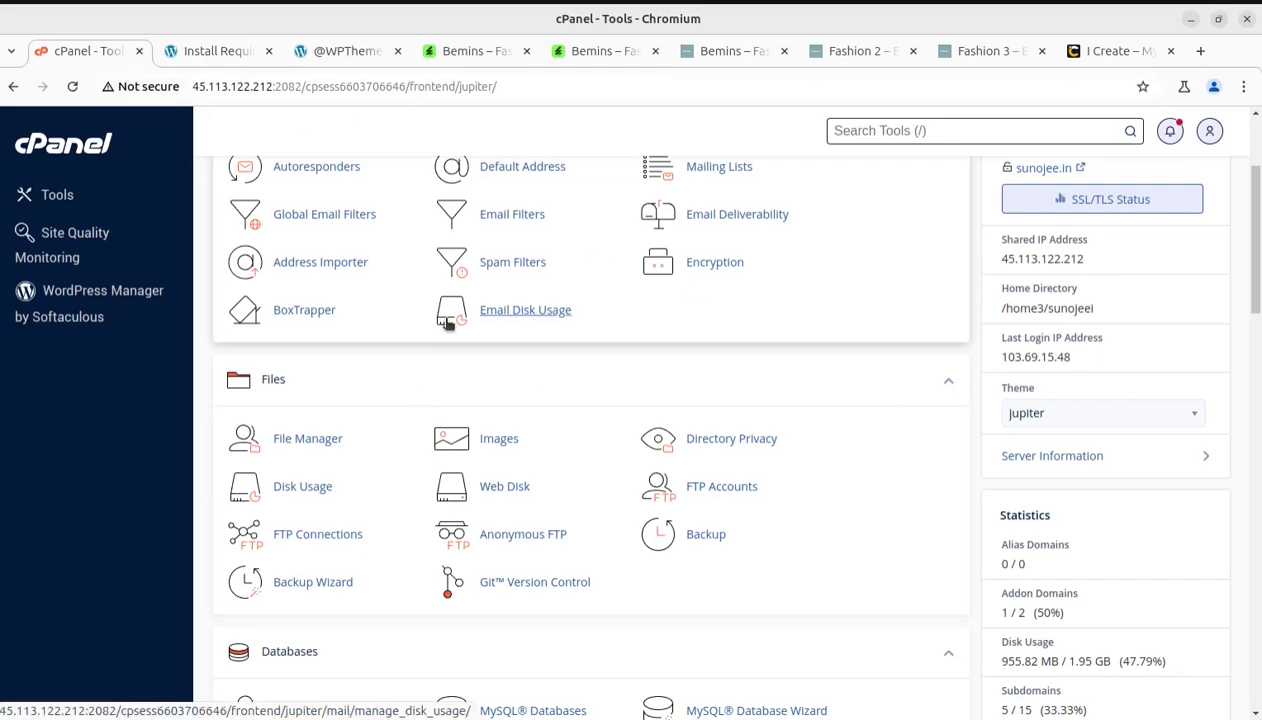
pyautogui.click(214, 52)
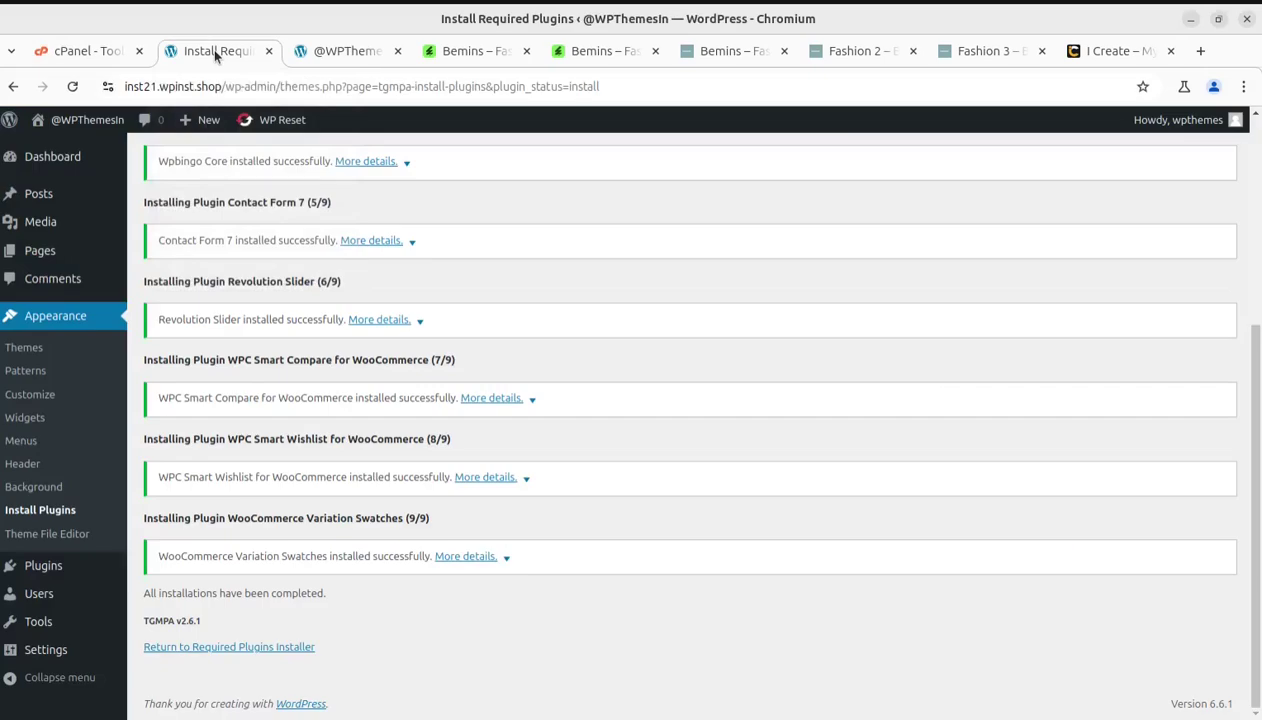
pyautogui.click(228, 648)
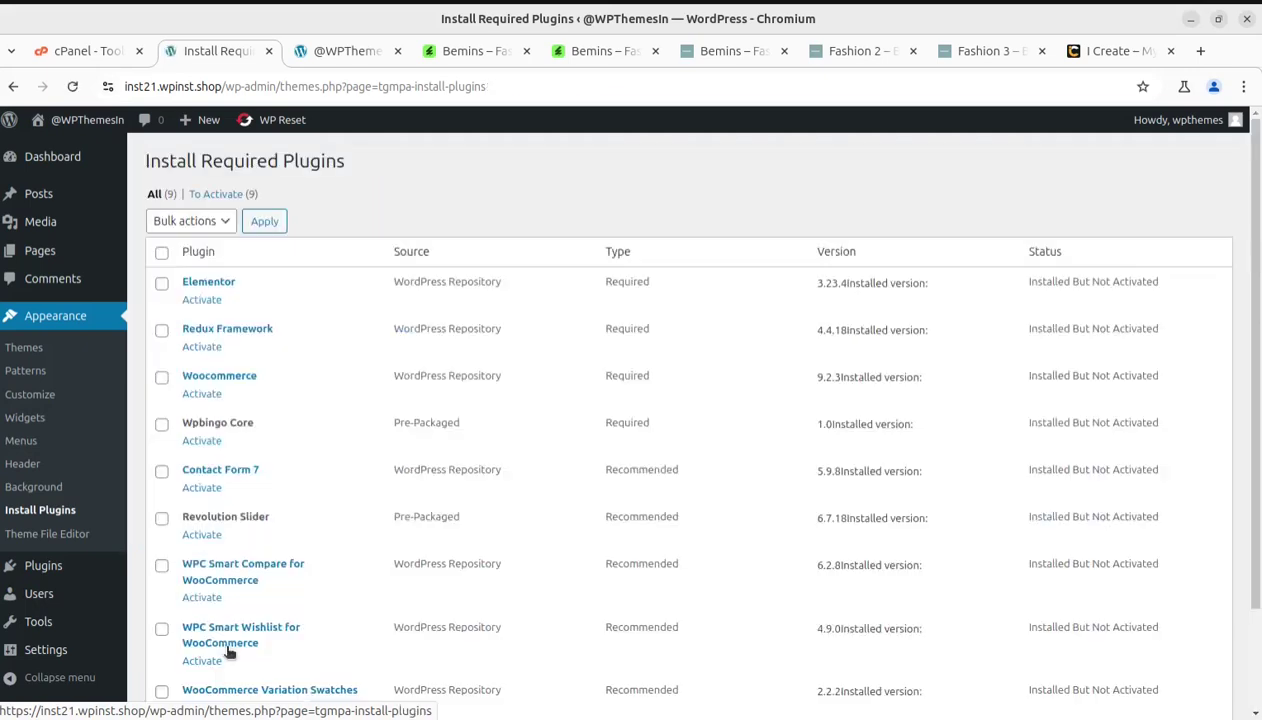
# Bulk activate all nine required and recommended Bemins plugins, return to the dashboard and close the Elementor getting-started wizard
pyautogui.click(162, 254)
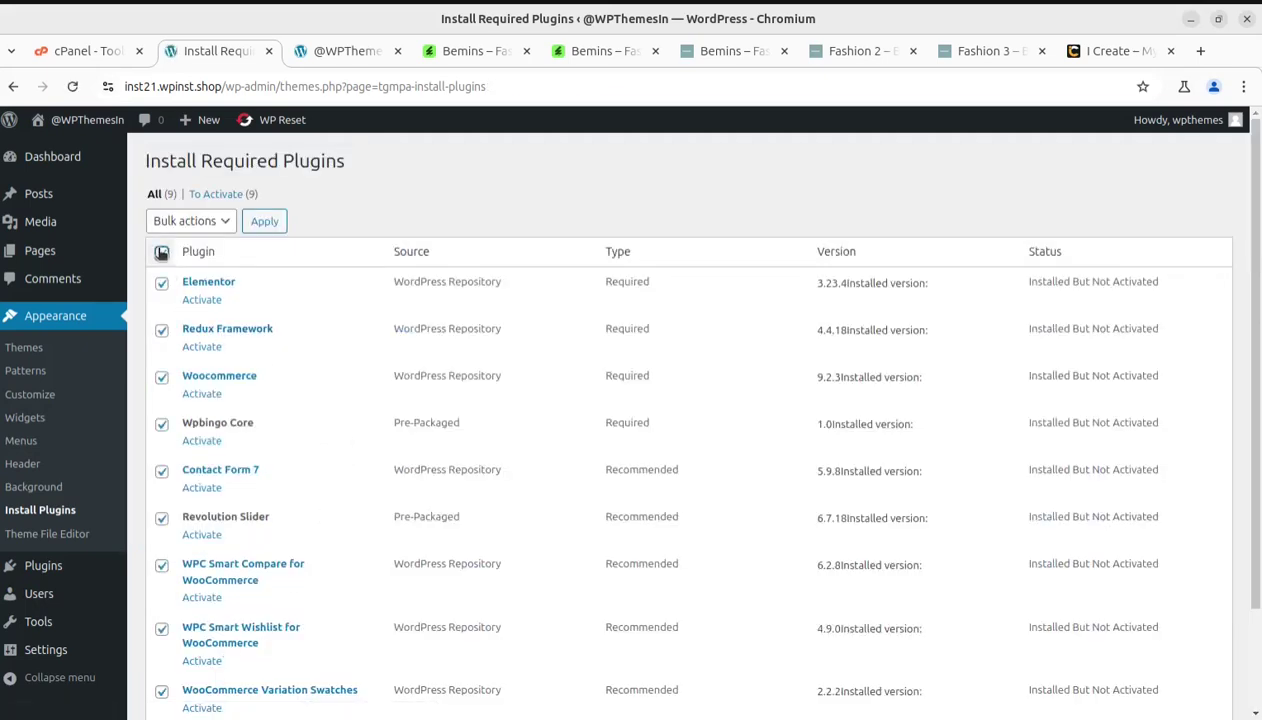
pyautogui.click(203, 228)
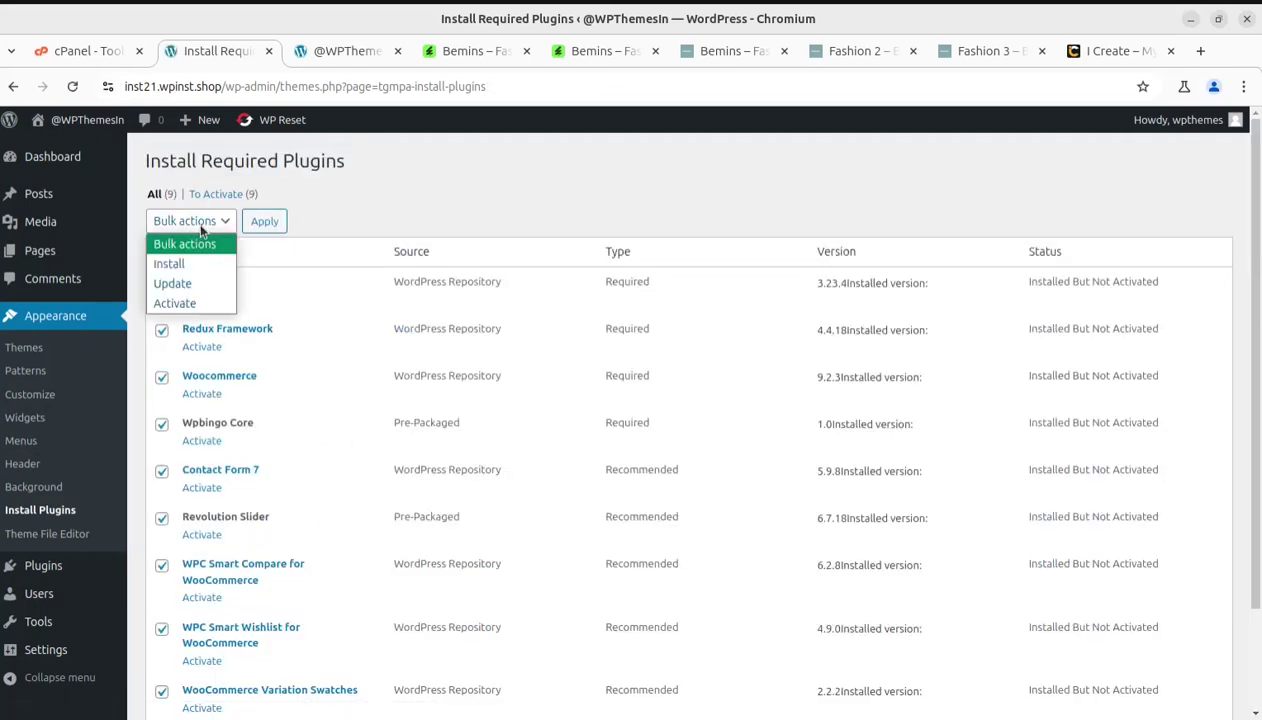
pyautogui.click(187, 298)
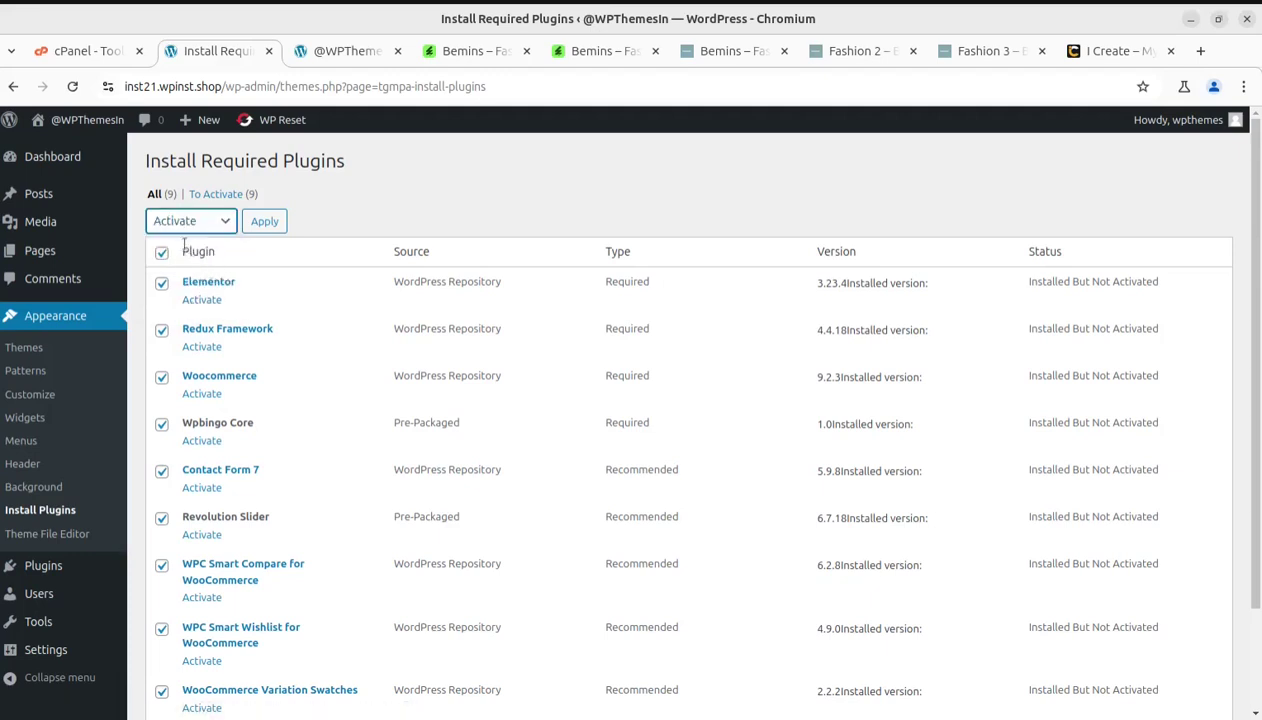
pyautogui.click(265, 222)
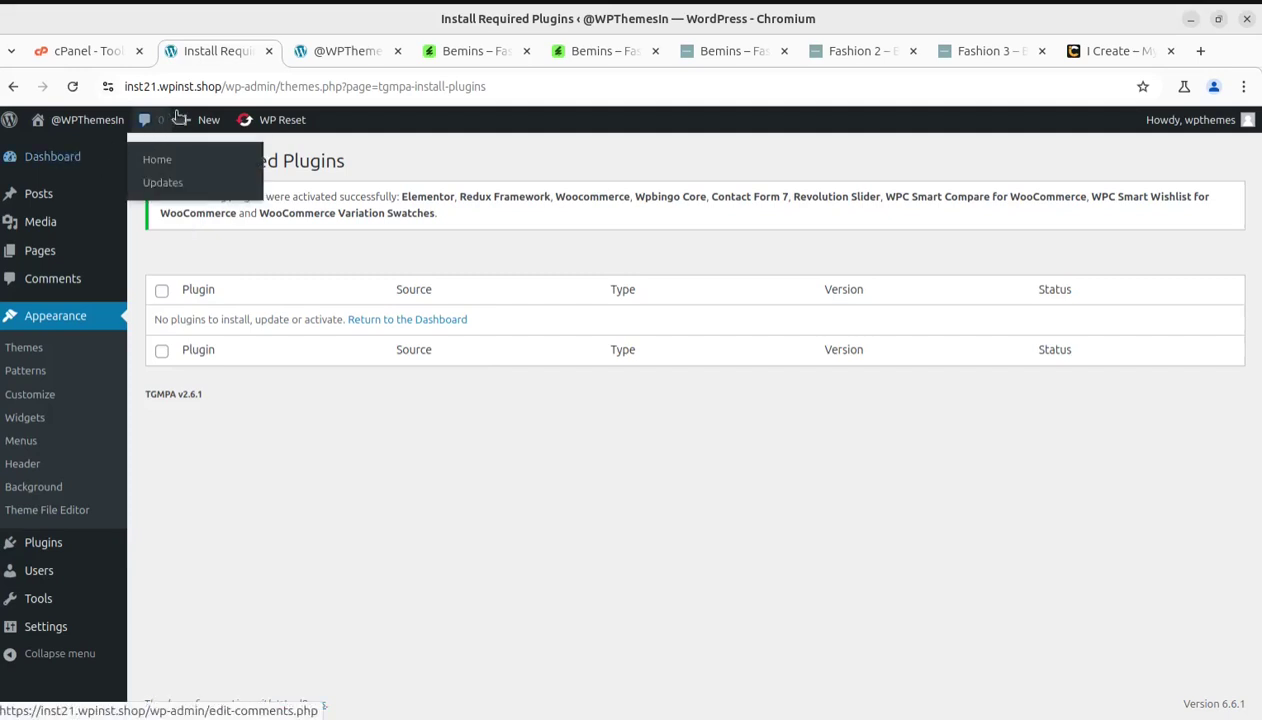
pyautogui.click(32, 166)
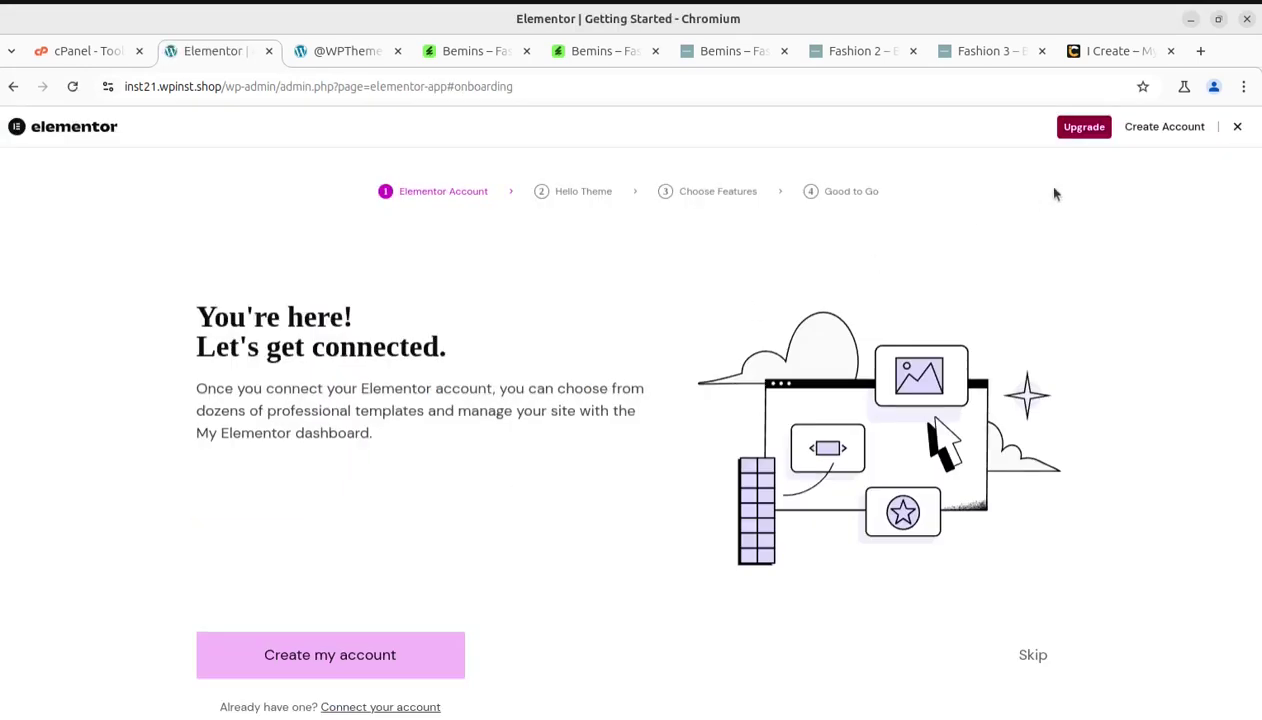
pyautogui.click(1237, 126)
# Reload the inst21.wpinst.shop front page and examine how it looks with the Bemins theme active
pyautogui.click(337, 52)
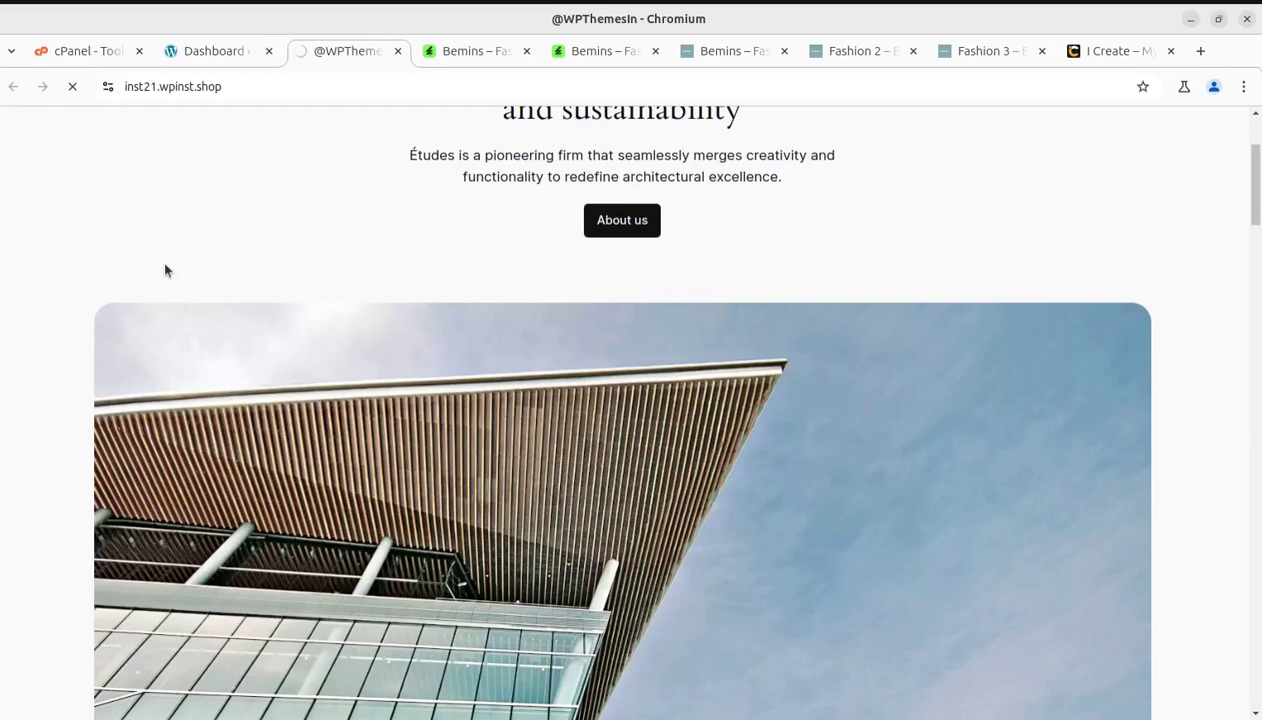
pyautogui.scroll(3, 394, 432)
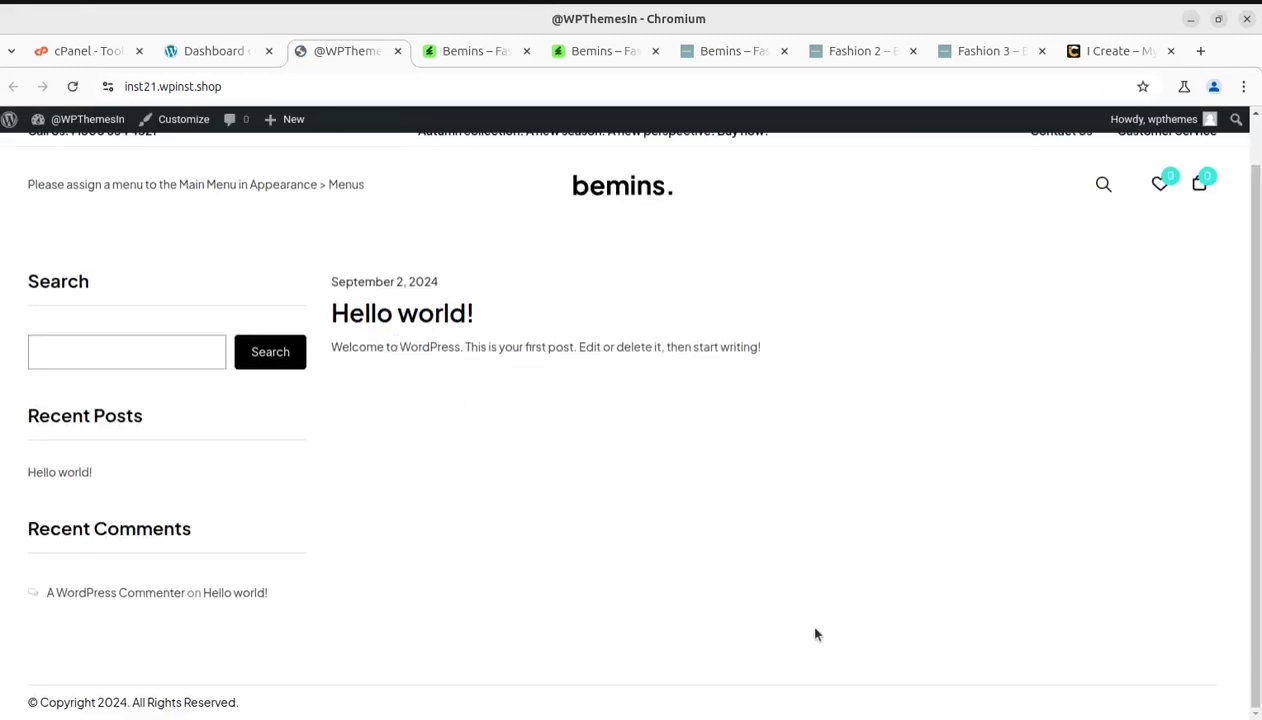
pyautogui.scroll(1, 637, 510)
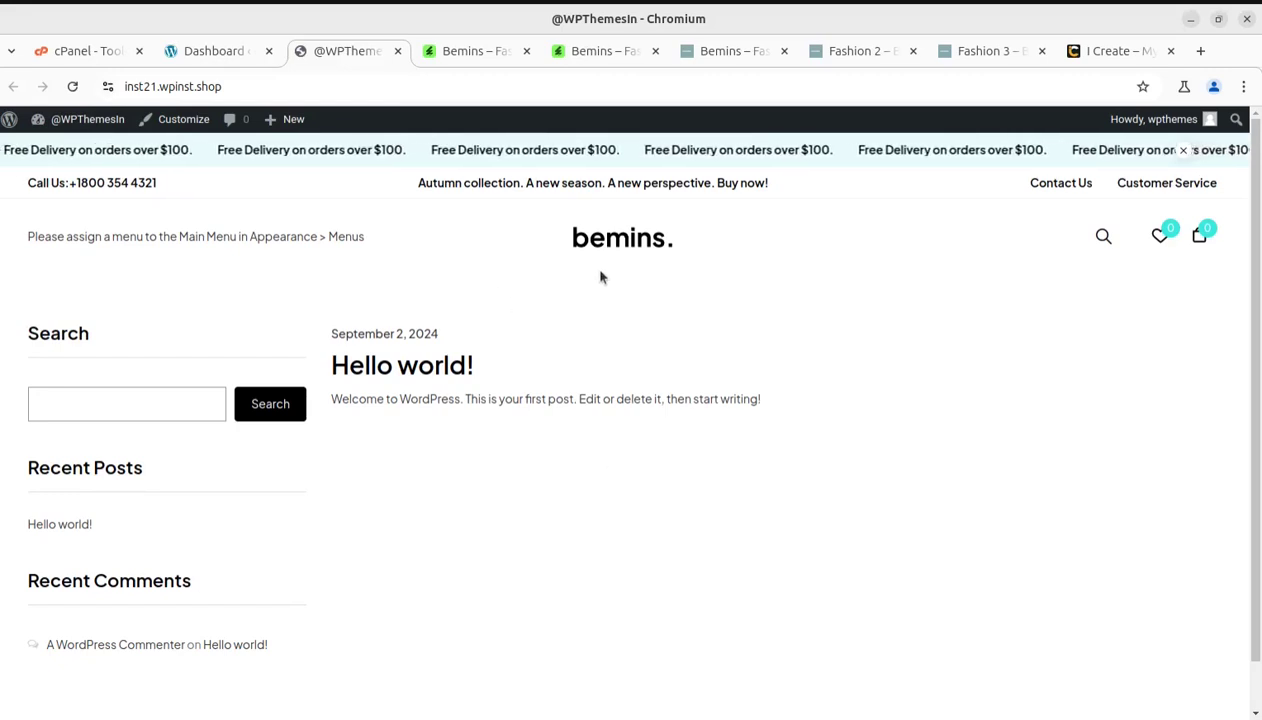
pyautogui.scroll(-1, 622, 500)
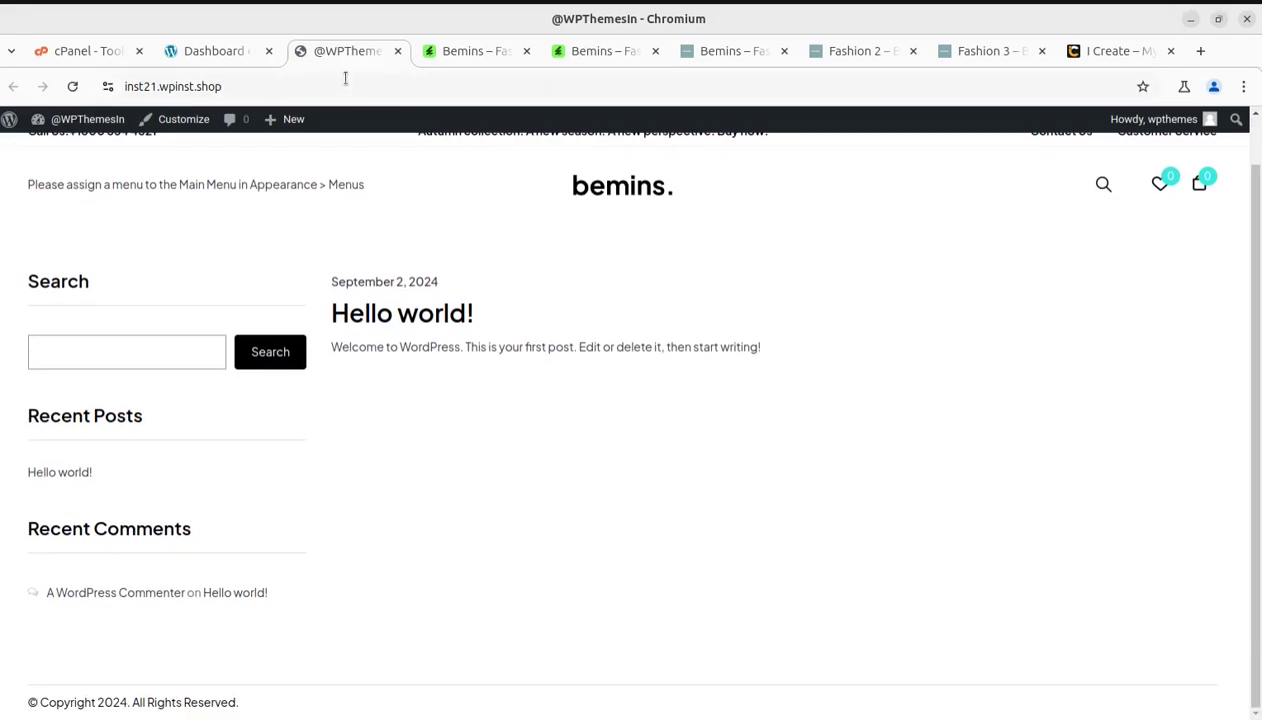
pyautogui.scroll(1, 465, 400)
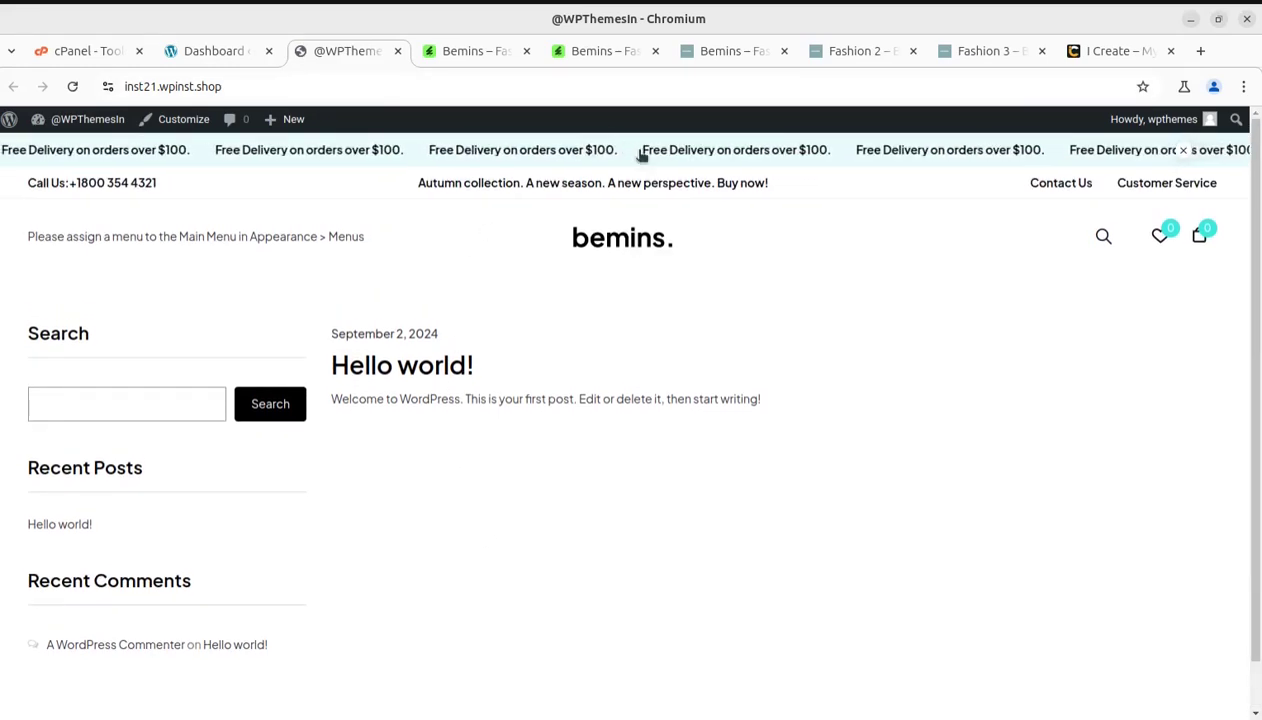
# Look over the live Bemins fashion demos and the demo homepages in the ThemeForest preview, from Home 1 through Jewelry 2
pyautogui.click(725, 52)
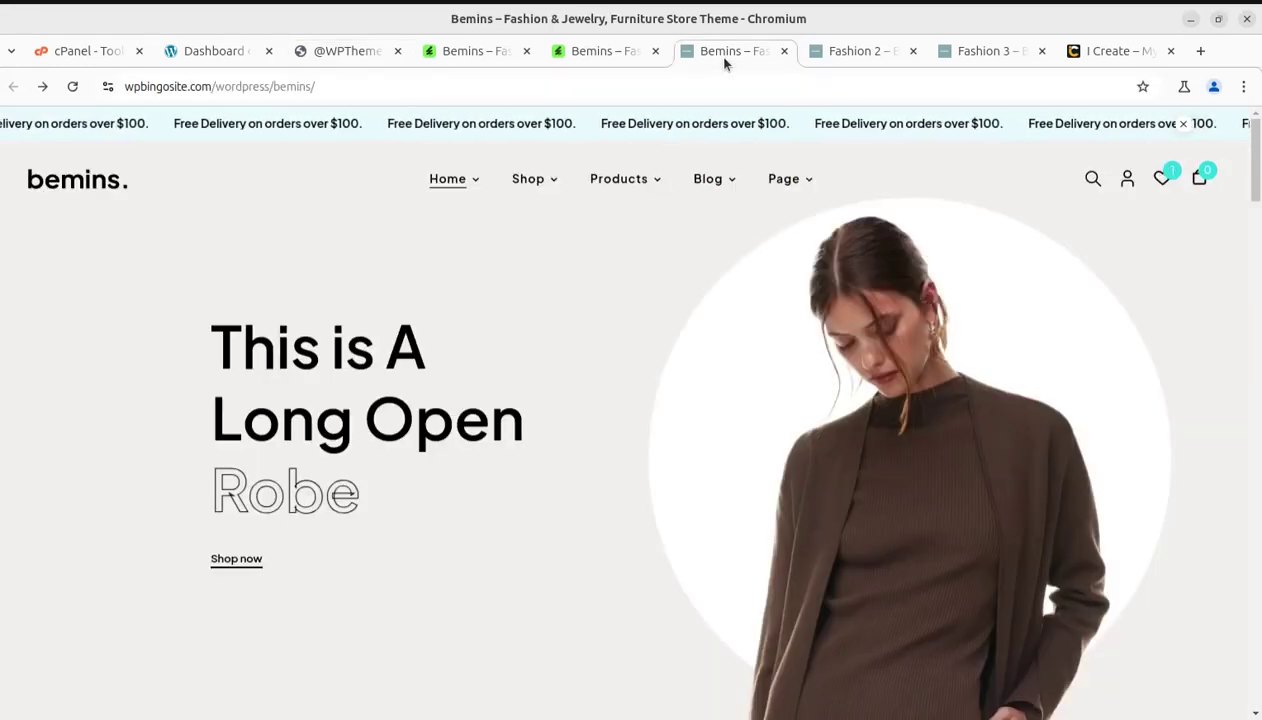
pyautogui.click(845, 51)
pyautogui.click(961, 53)
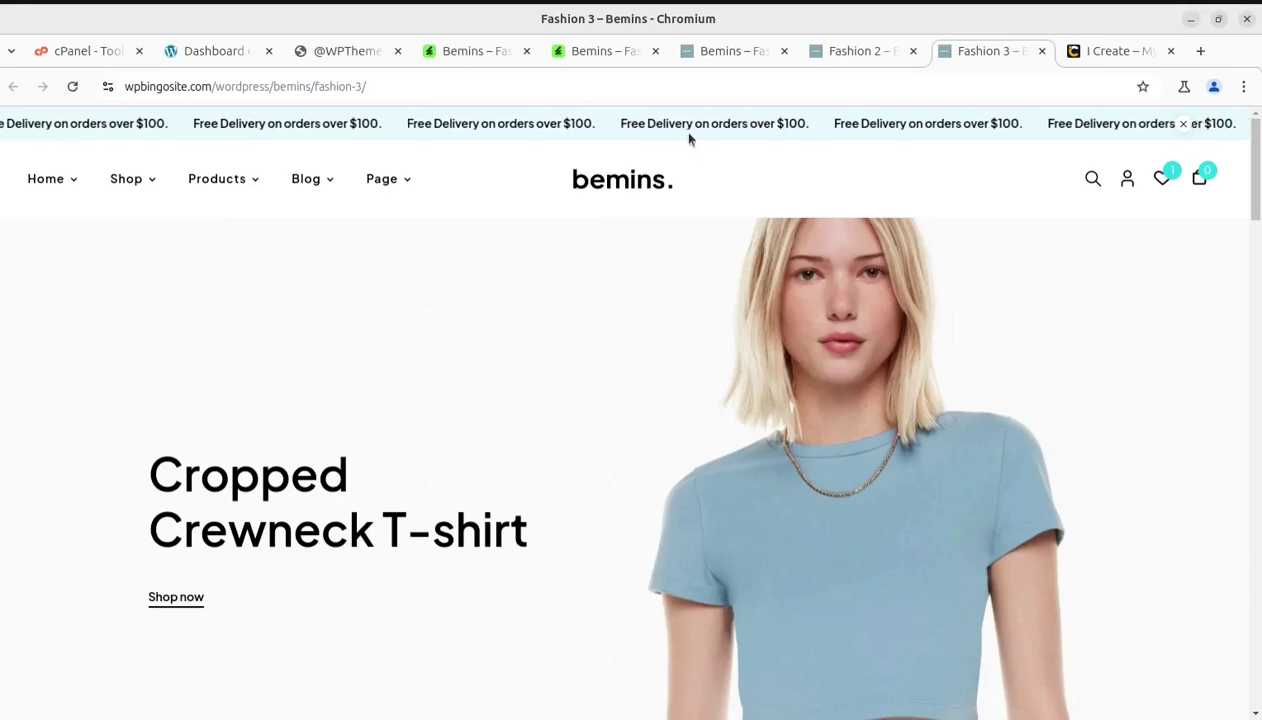
pyautogui.click(605, 51)
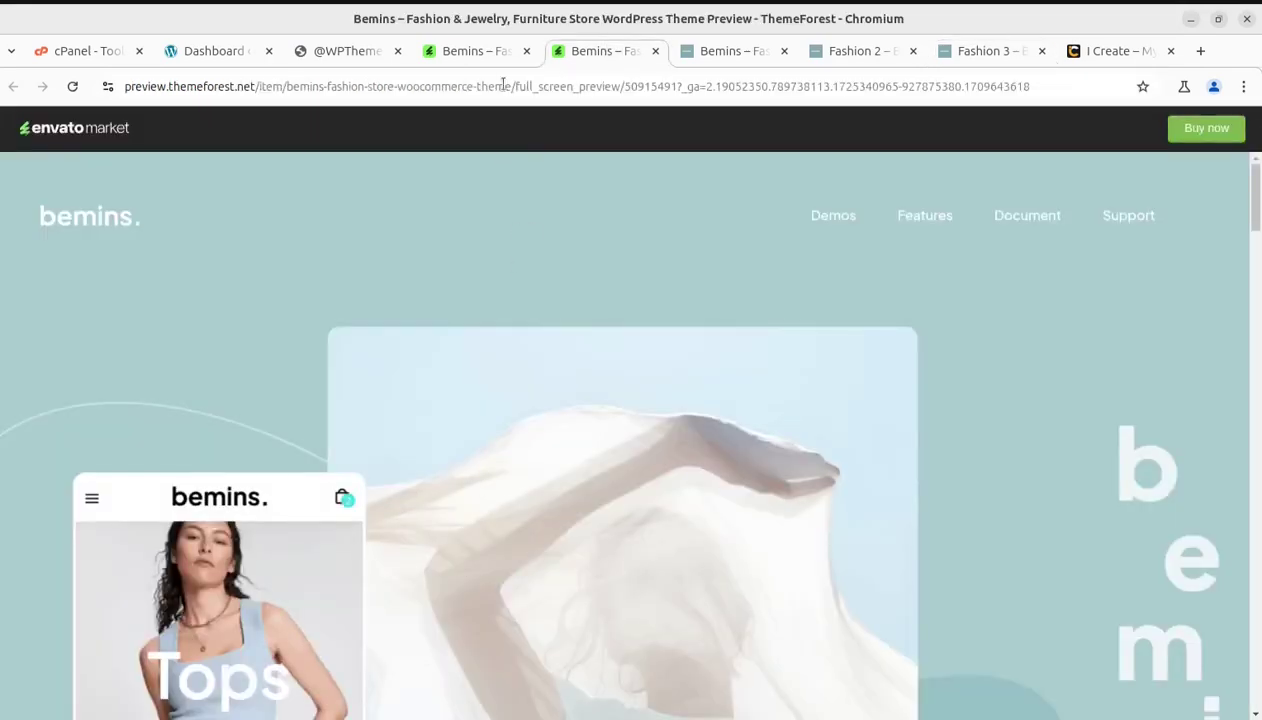
pyautogui.scroll(-4, 575, 455)
pyautogui.scroll(-6, 602, 486)
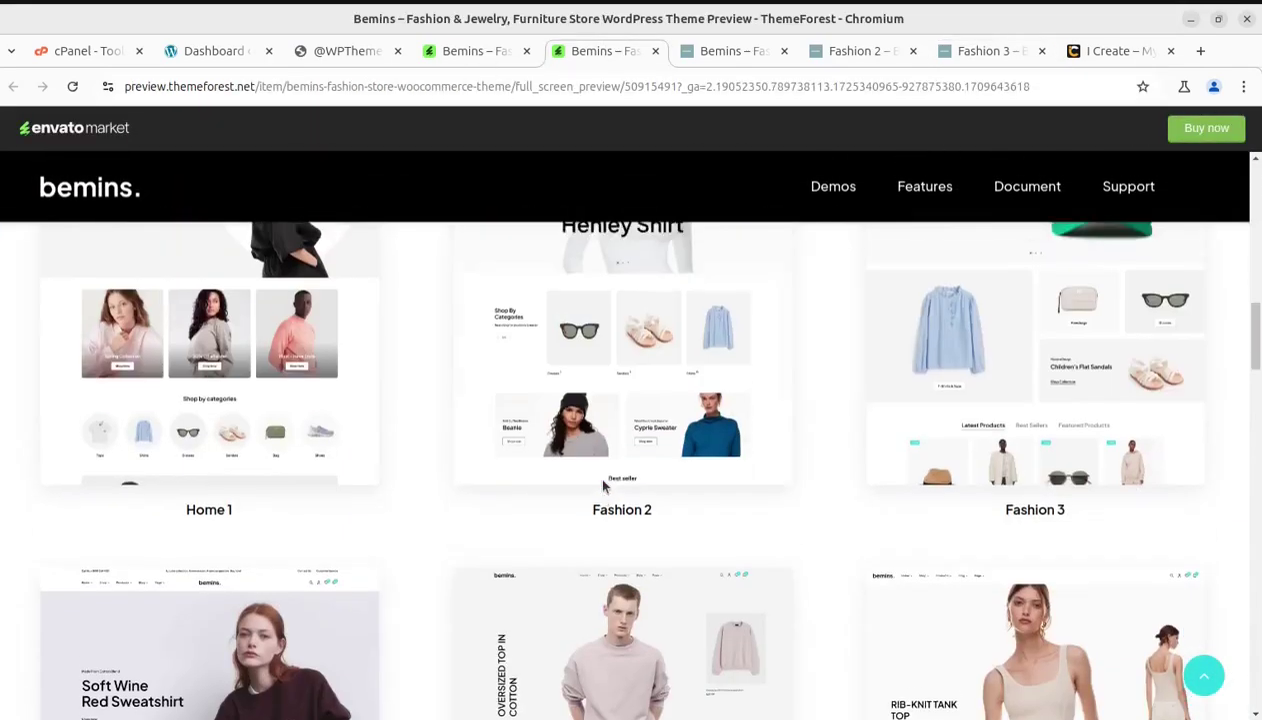
pyautogui.scroll(5, 595, 486)
pyautogui.scroll(-13, 594, 486)
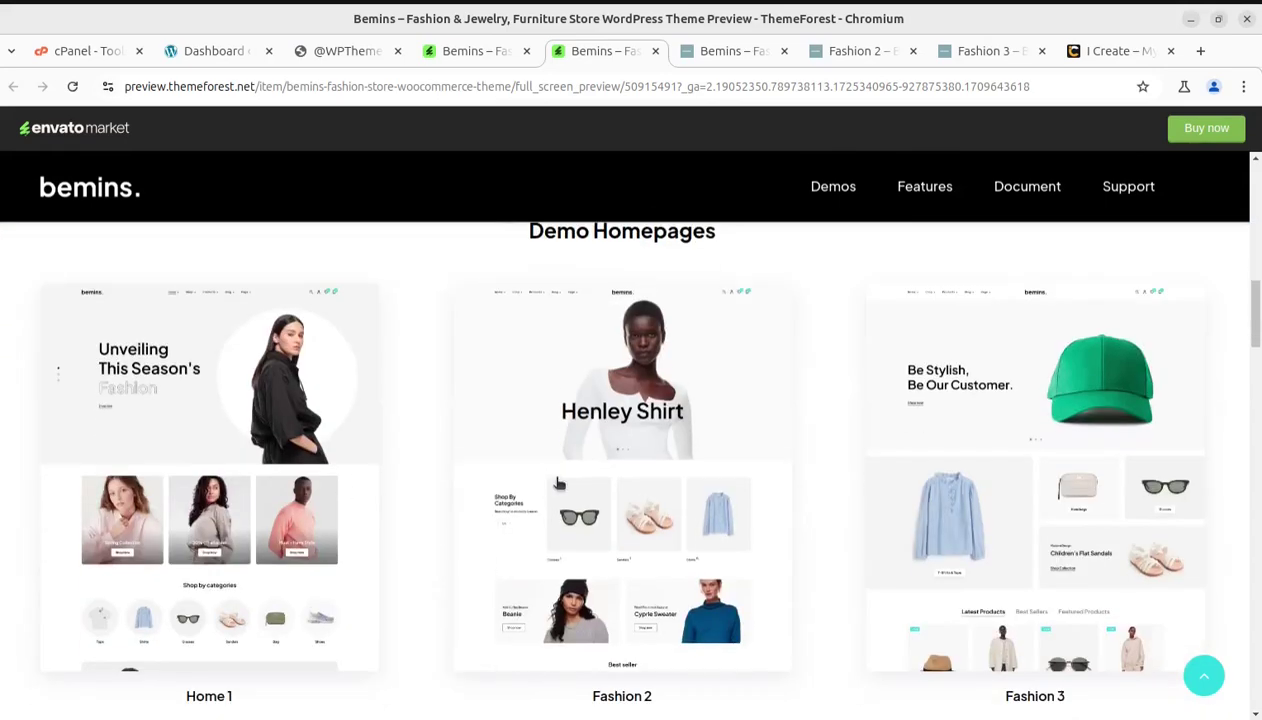
pyautogui.scroll(-3, 343, 486)
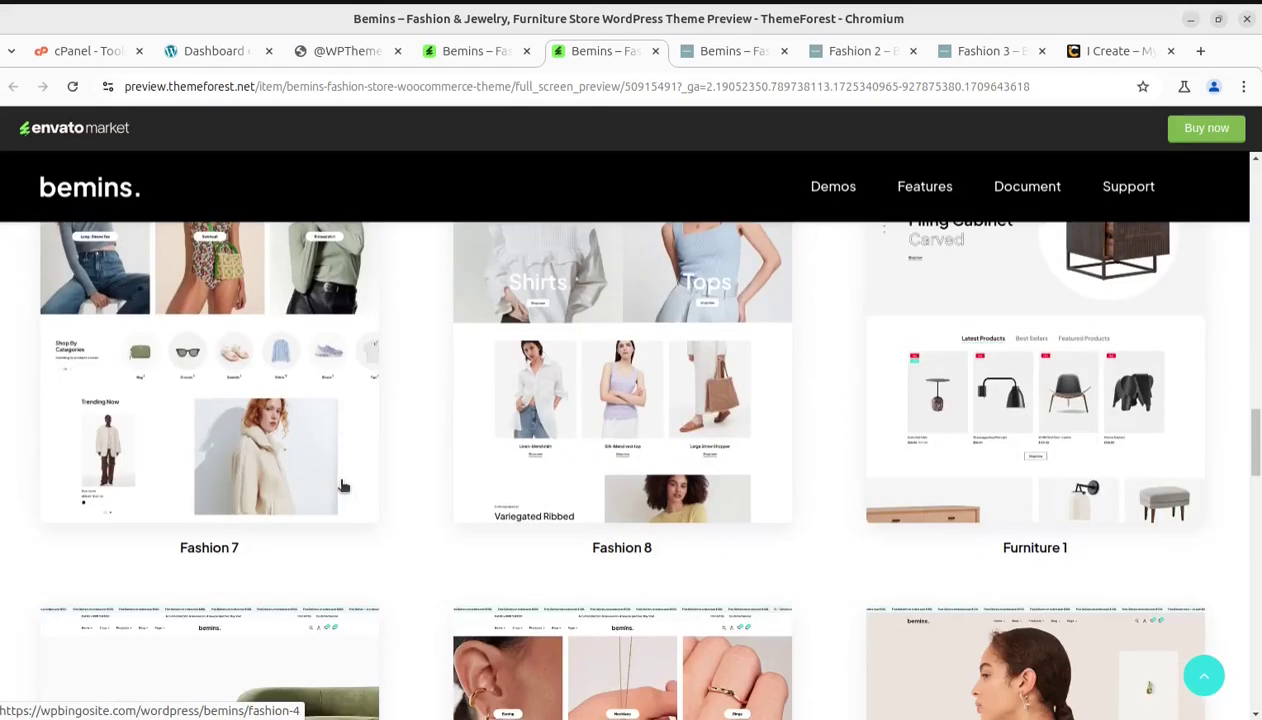
pyautogui.scroll(-3, 343, 486)
pyautogui.scroll(-4, 343, 486)
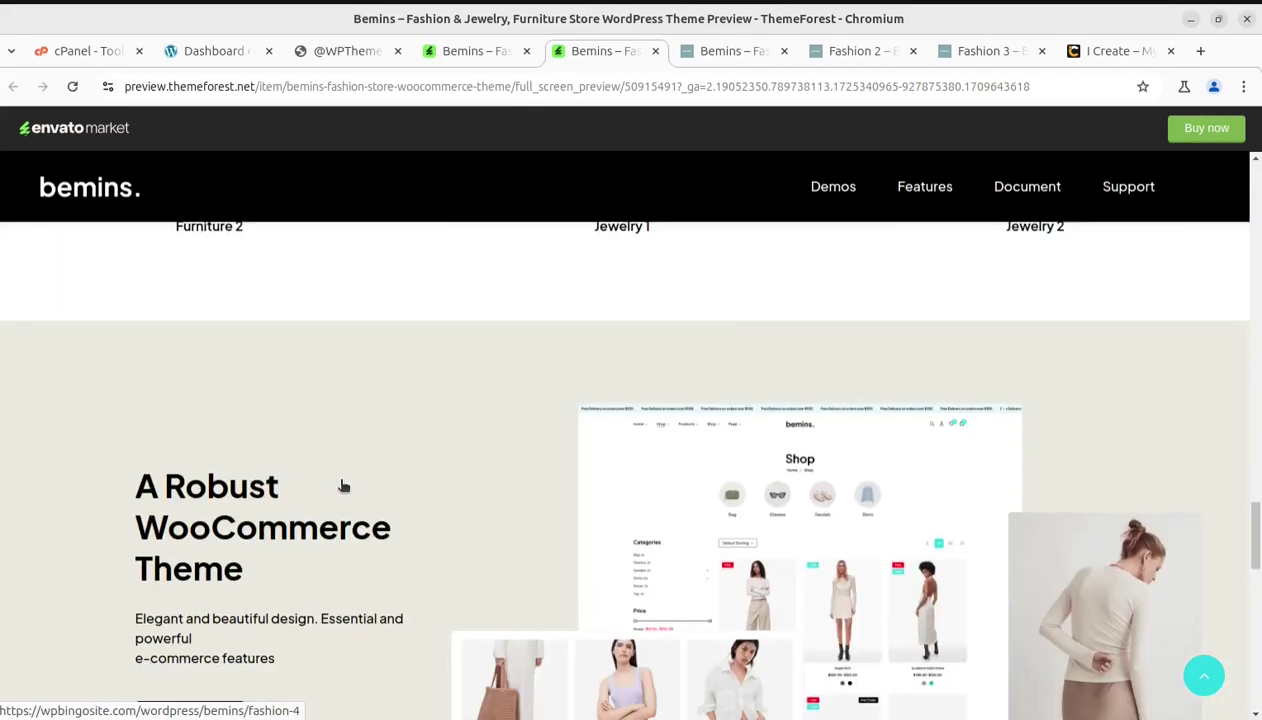
pyautogui.scroll(5, 343, 486)
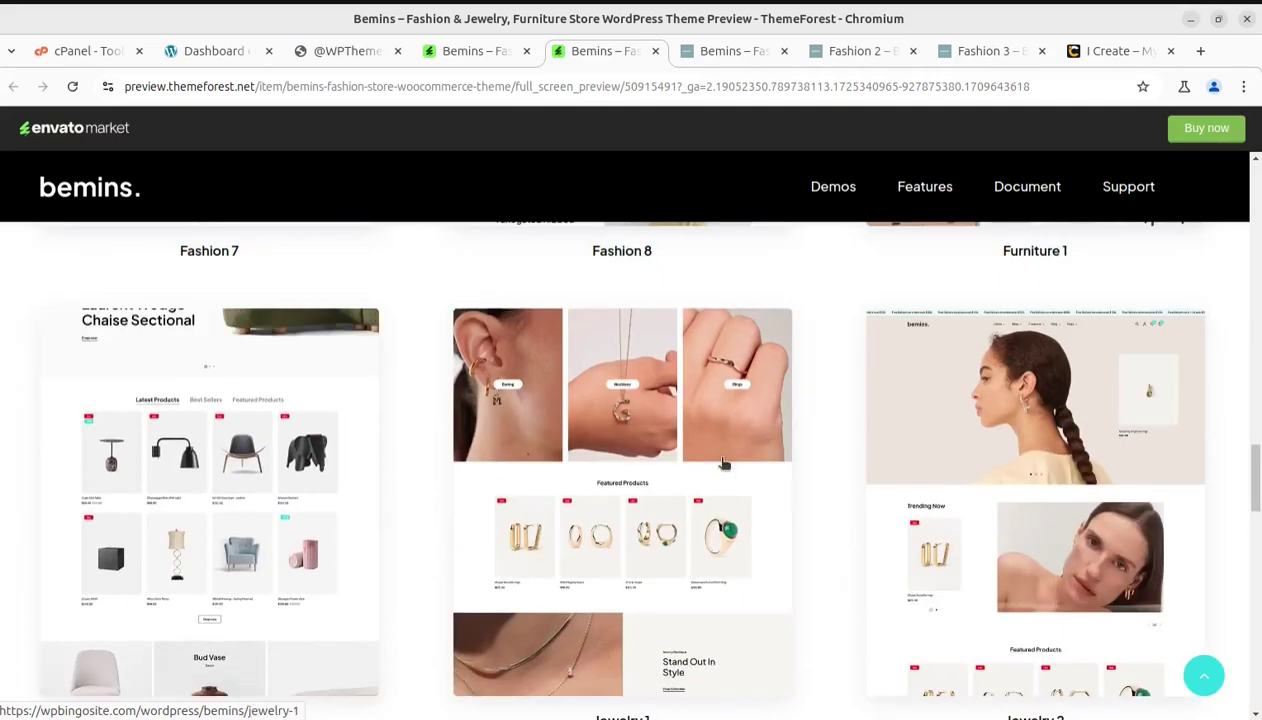
pyautogui.scroll(-5, 1007, 547)
pyautogui.scroll(-2, 903, 528)
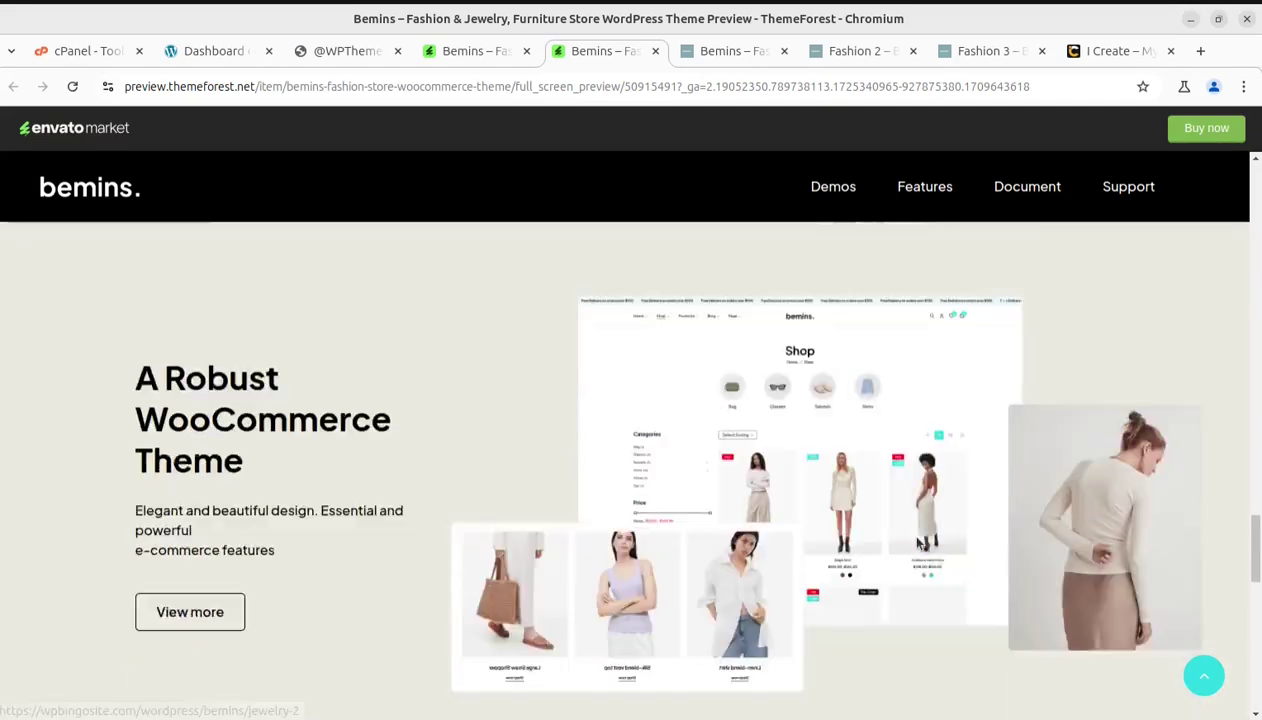
pyautogui.scroll(13, 903, 528)
pyautogui.scroll(15, 903, 528)
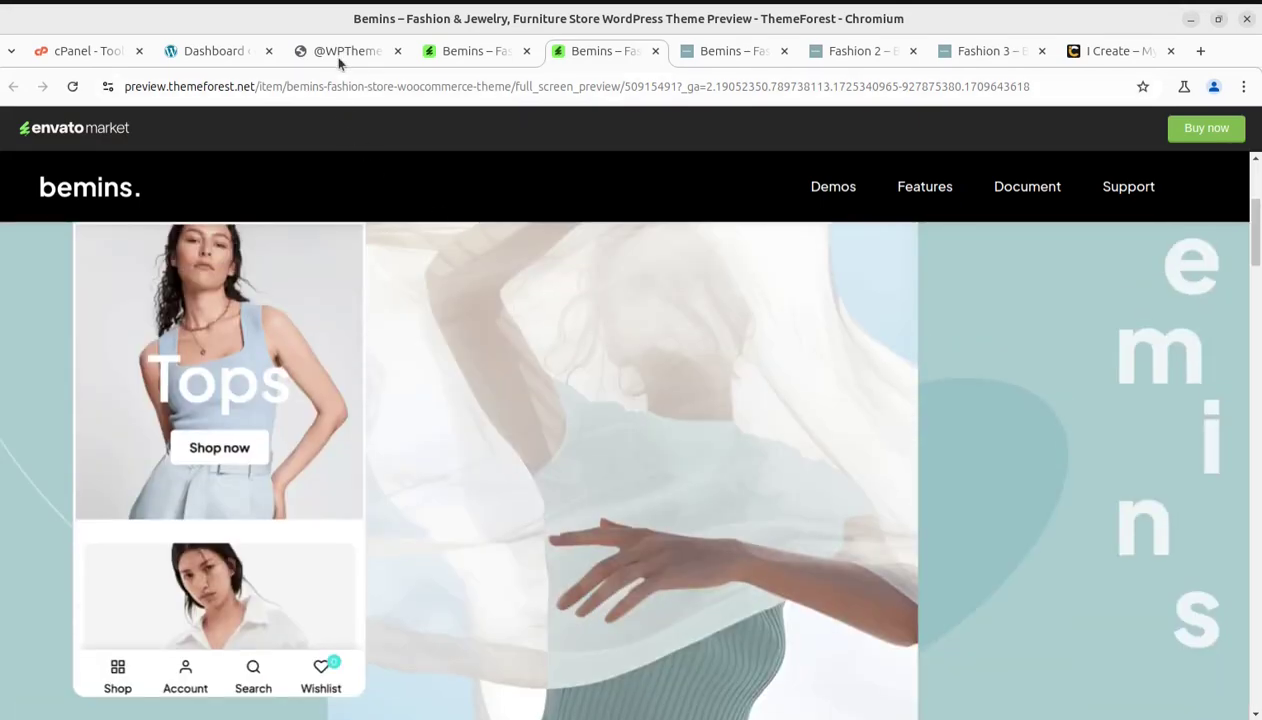
# Return to the WordPress dashboard and open the Demo Importer section of the Wpbingo theme options
pyautogui.click(338, 54)
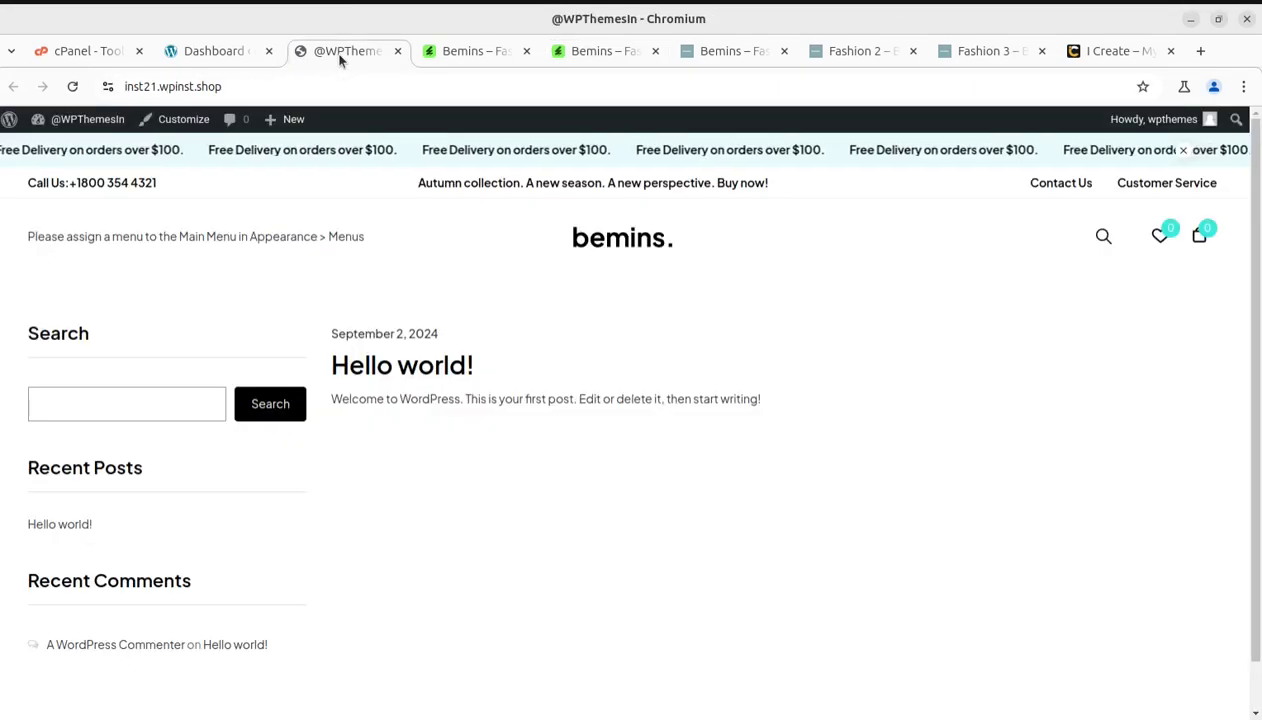
pyautogui.click(214, 52)
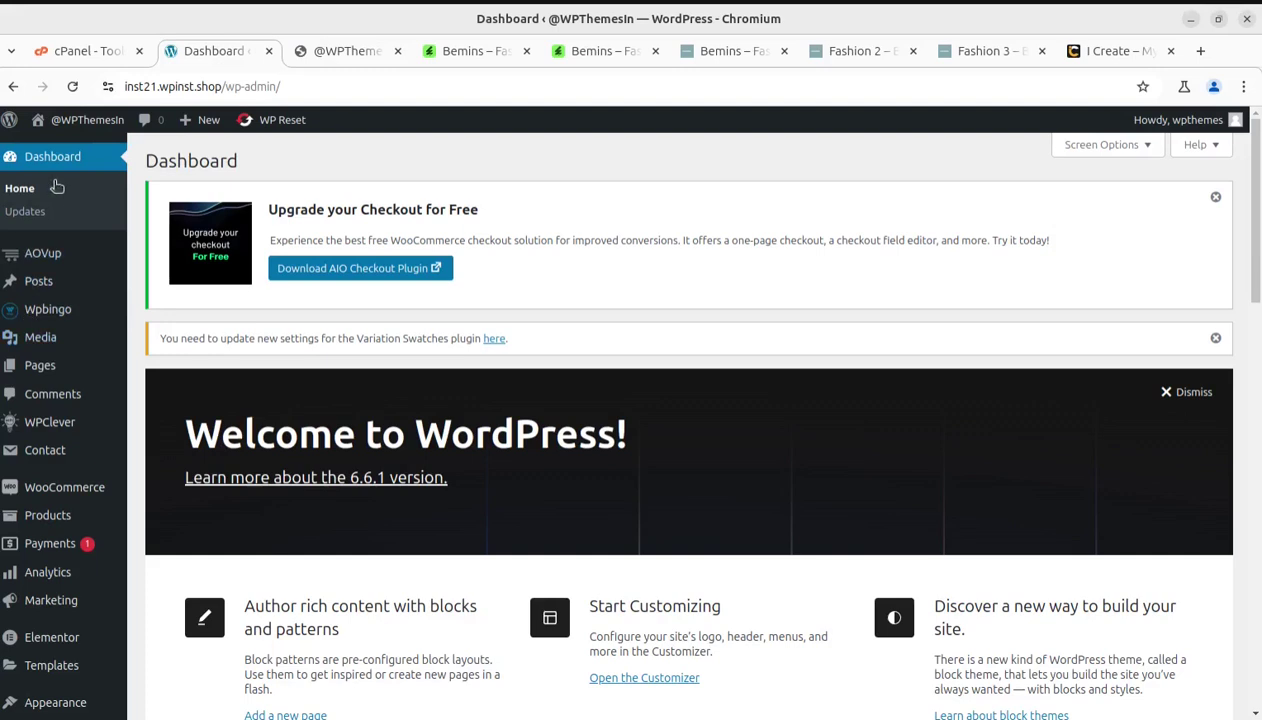
pyautogui.moveTo(40, 262)
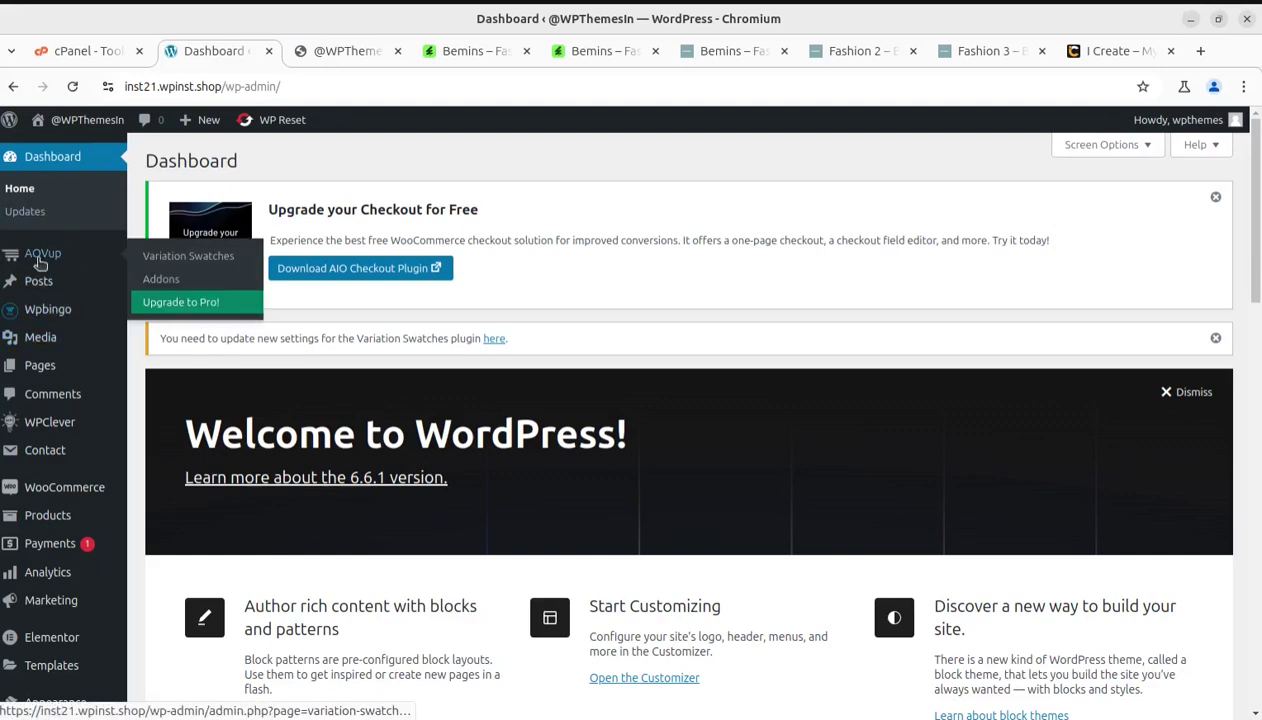
pyautogui.moveTo(57, 318)
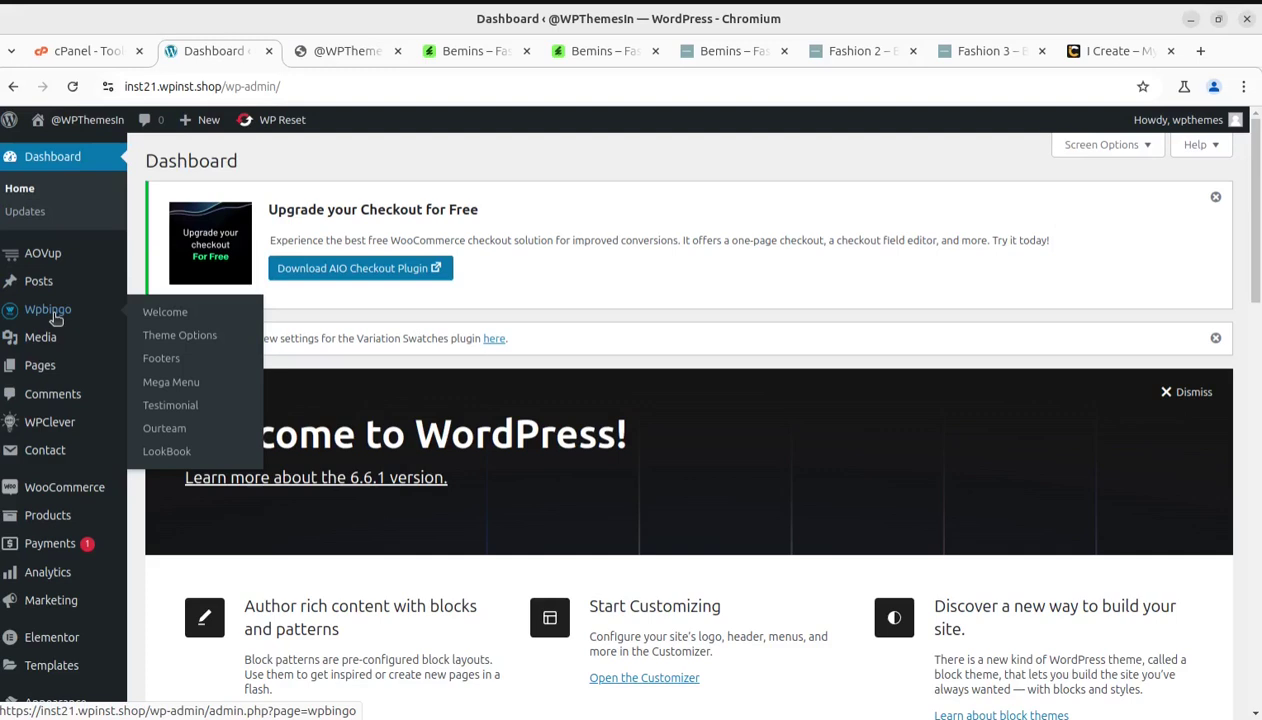
pyautogui.click(185, 338)
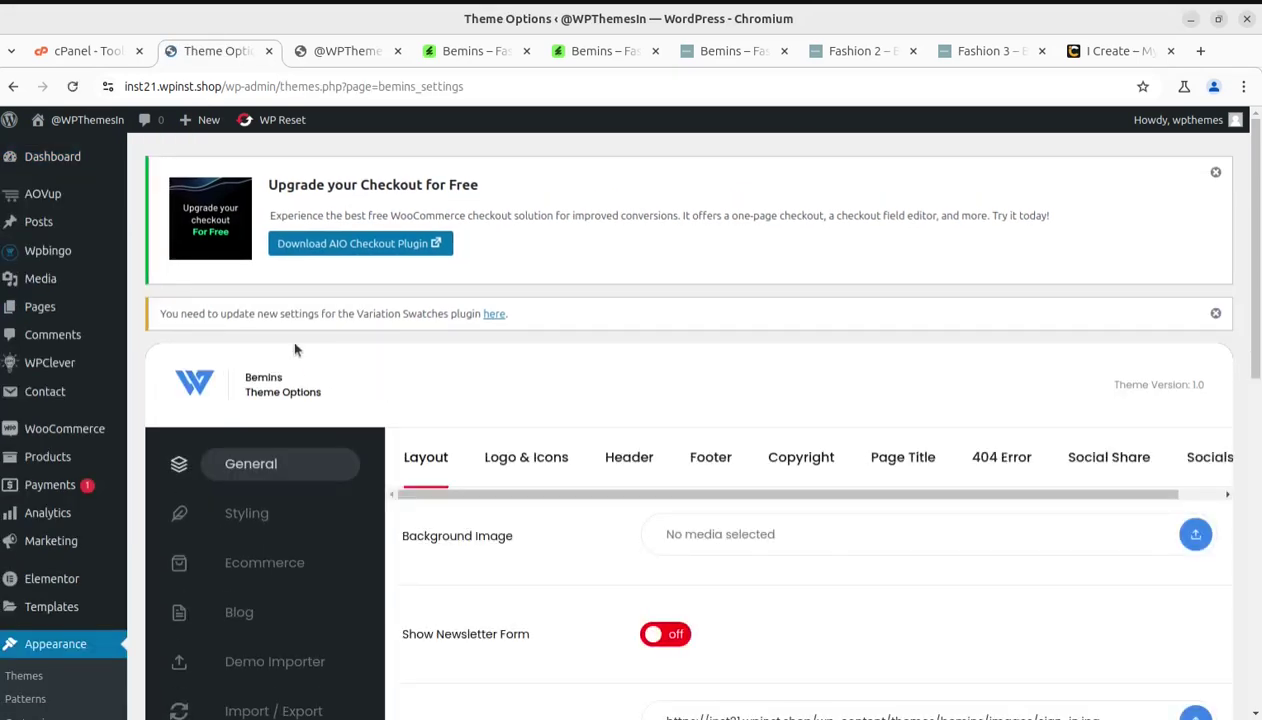
pyautogui.scroll(-2, 277, 341)
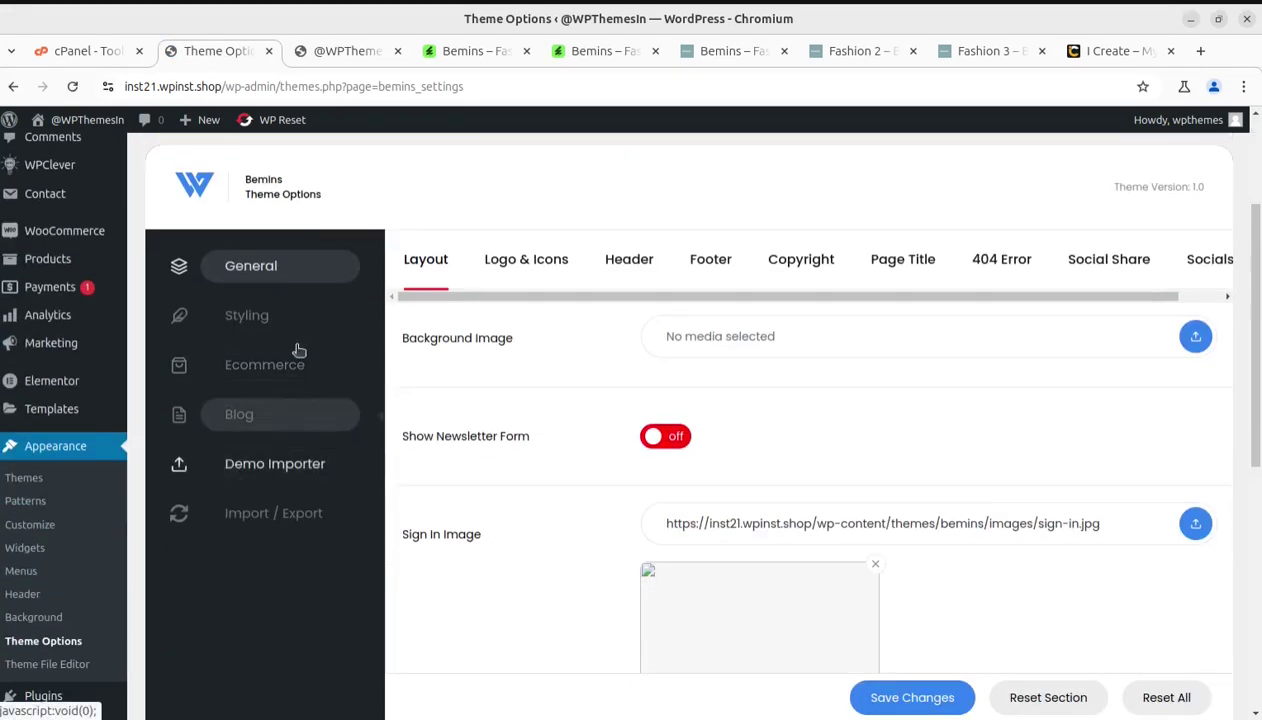
pyautogui.click(268, 478)
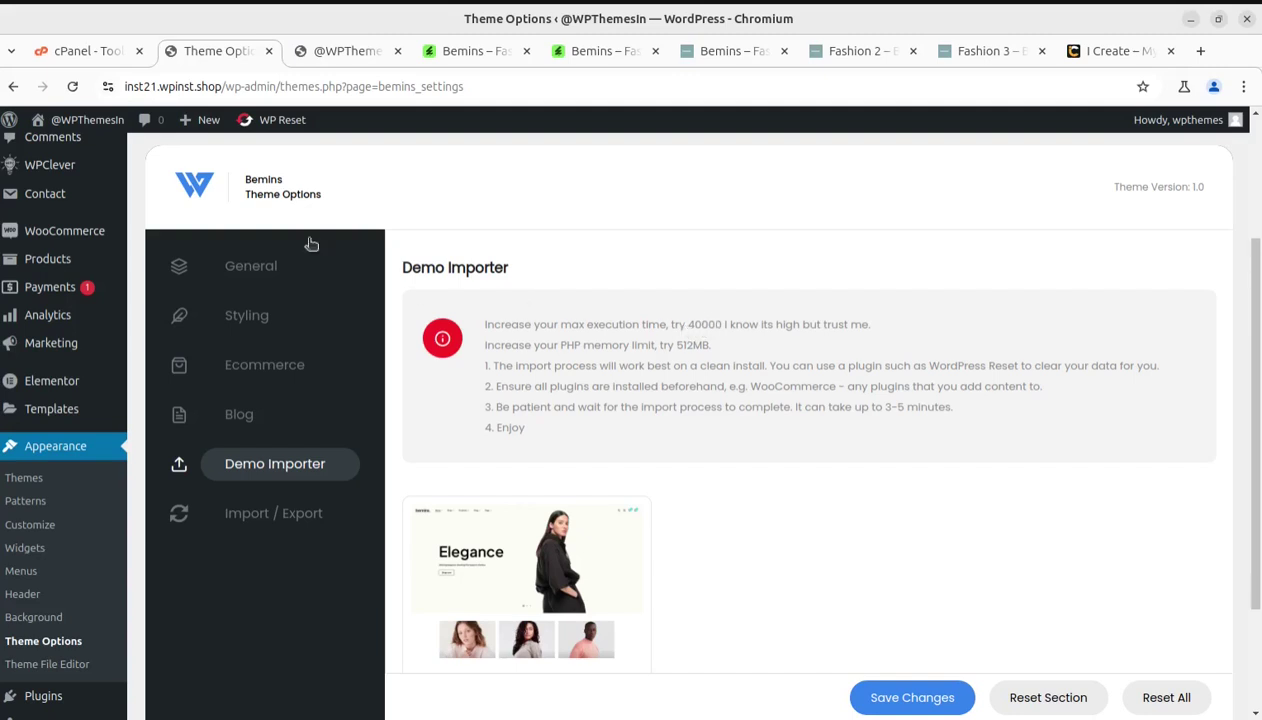
# Switch to cPanel, open the MultiPHP INI Editor and select inst21.wpinst.shop as the location for the basic PHP settings
pyautogui.click(80, 51)
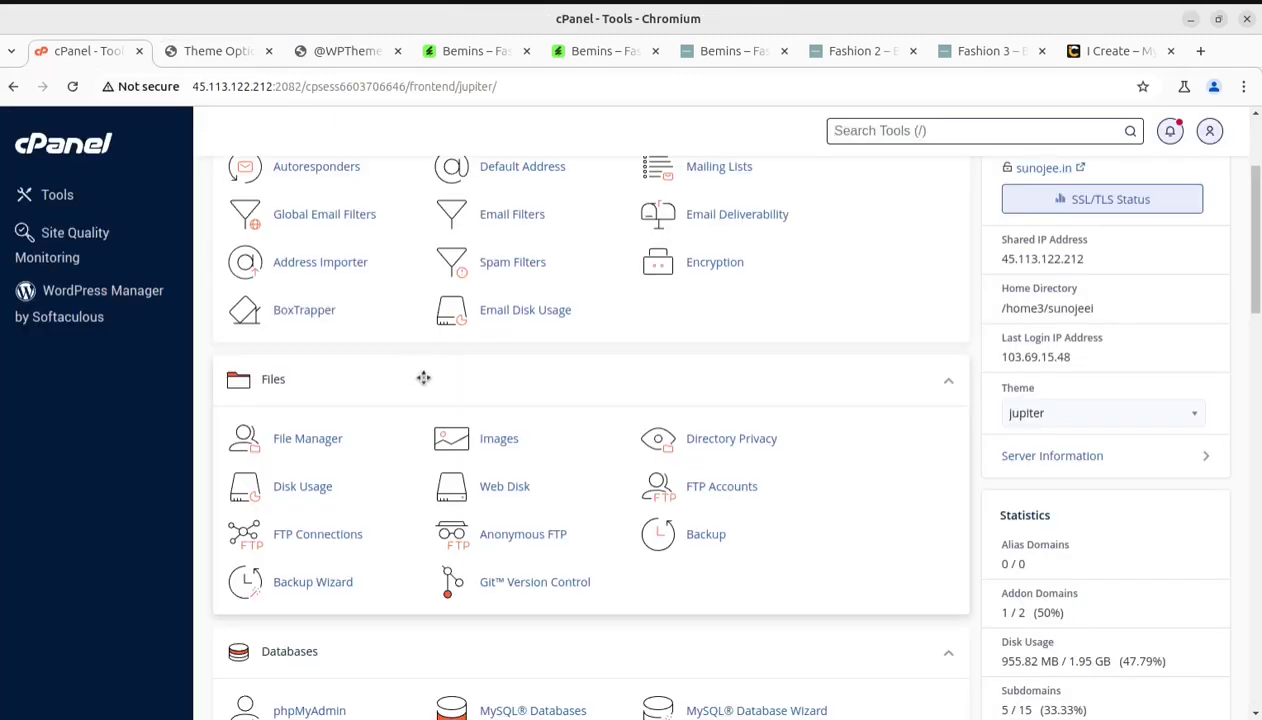
pyautogui.click(350, 51)
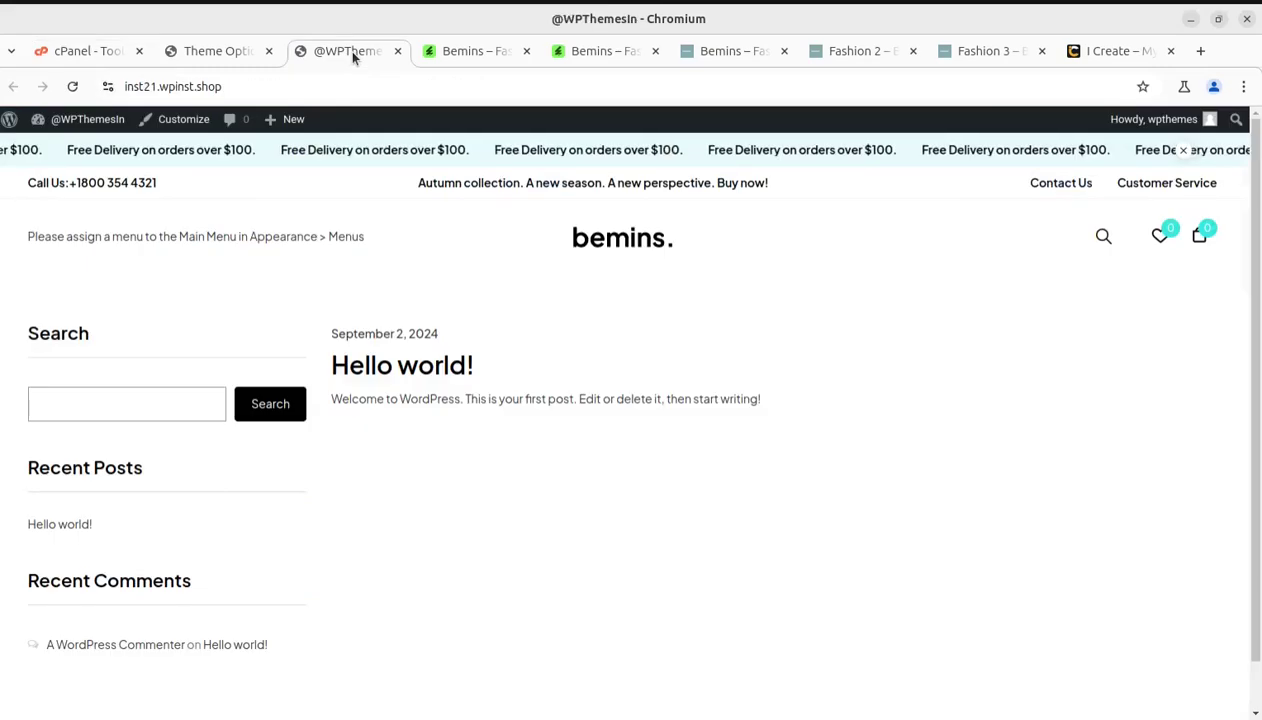
pyautogui.click(88, 51)
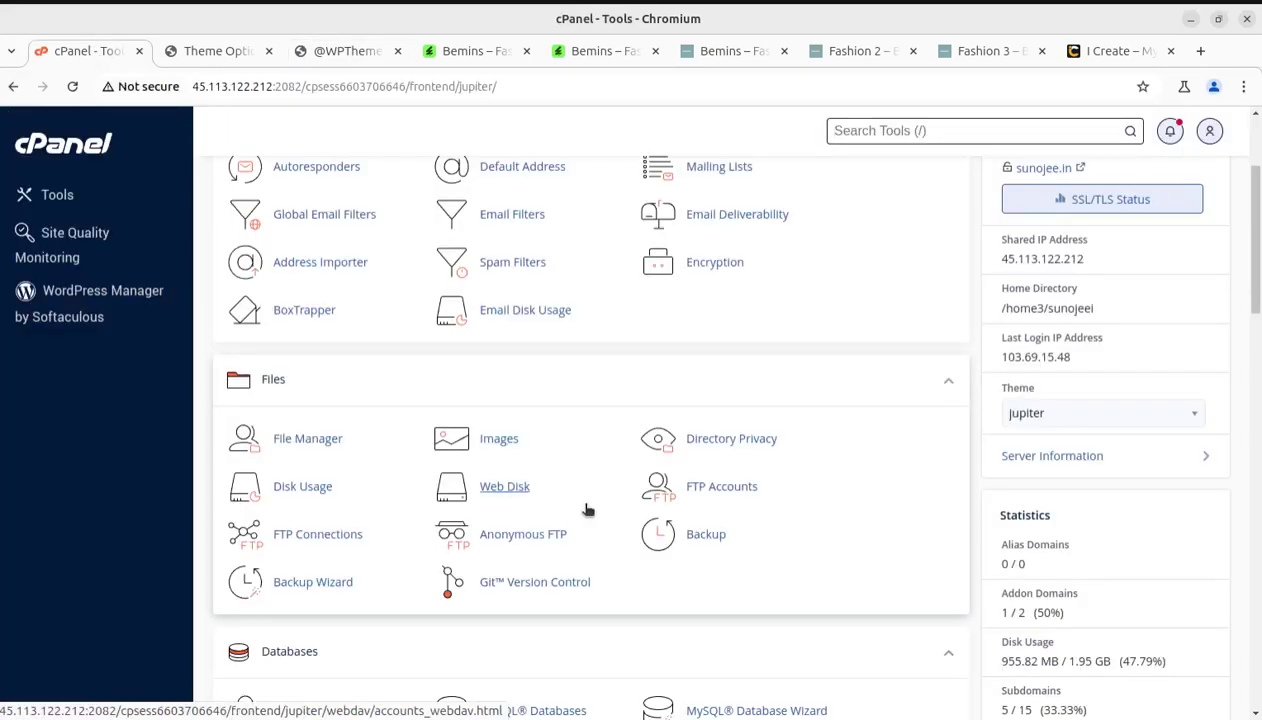
pyautogui.scroll(-3, 588, 510)
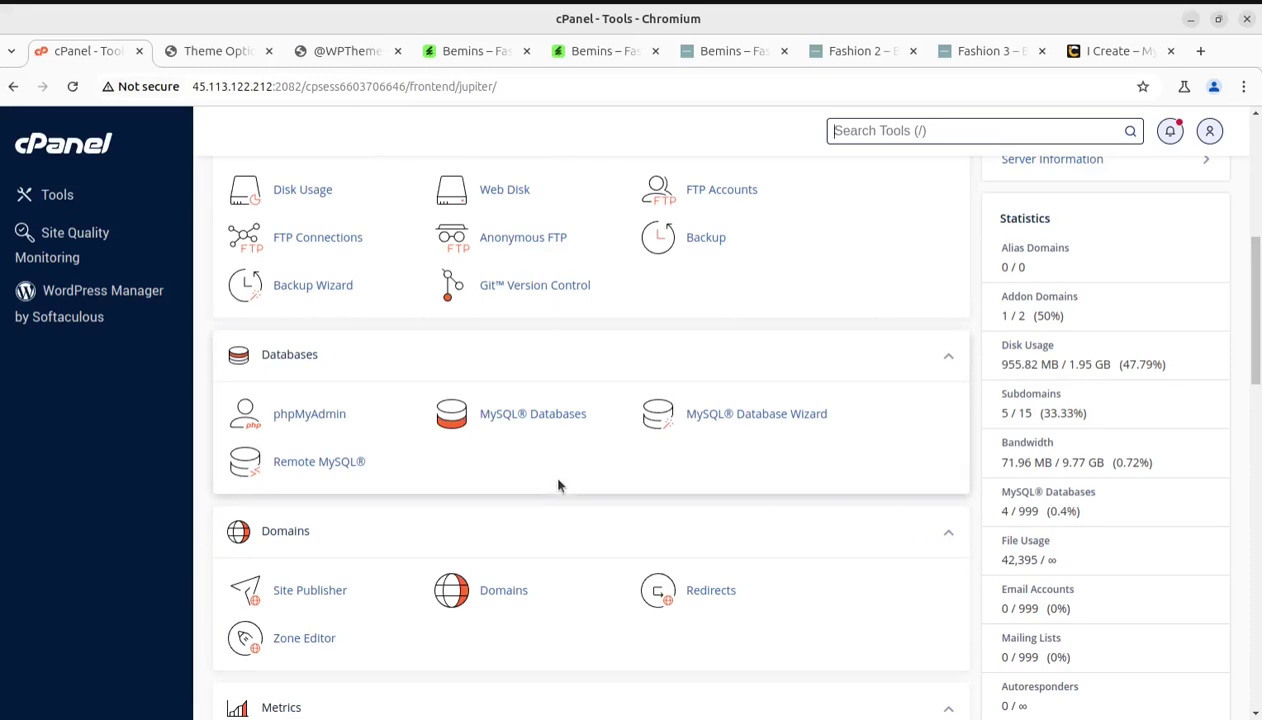
pyautogui.scroll(-3, 558, 480)
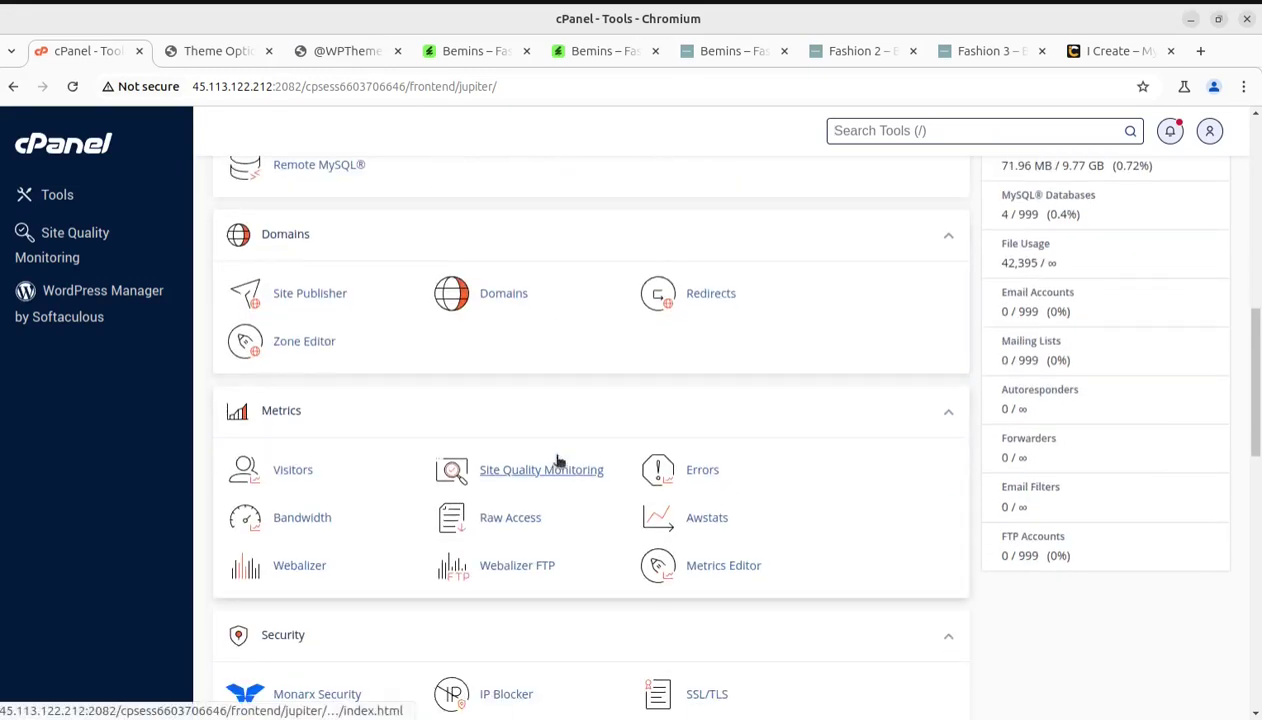
pyautogui.scroll(-4, 558, 460)
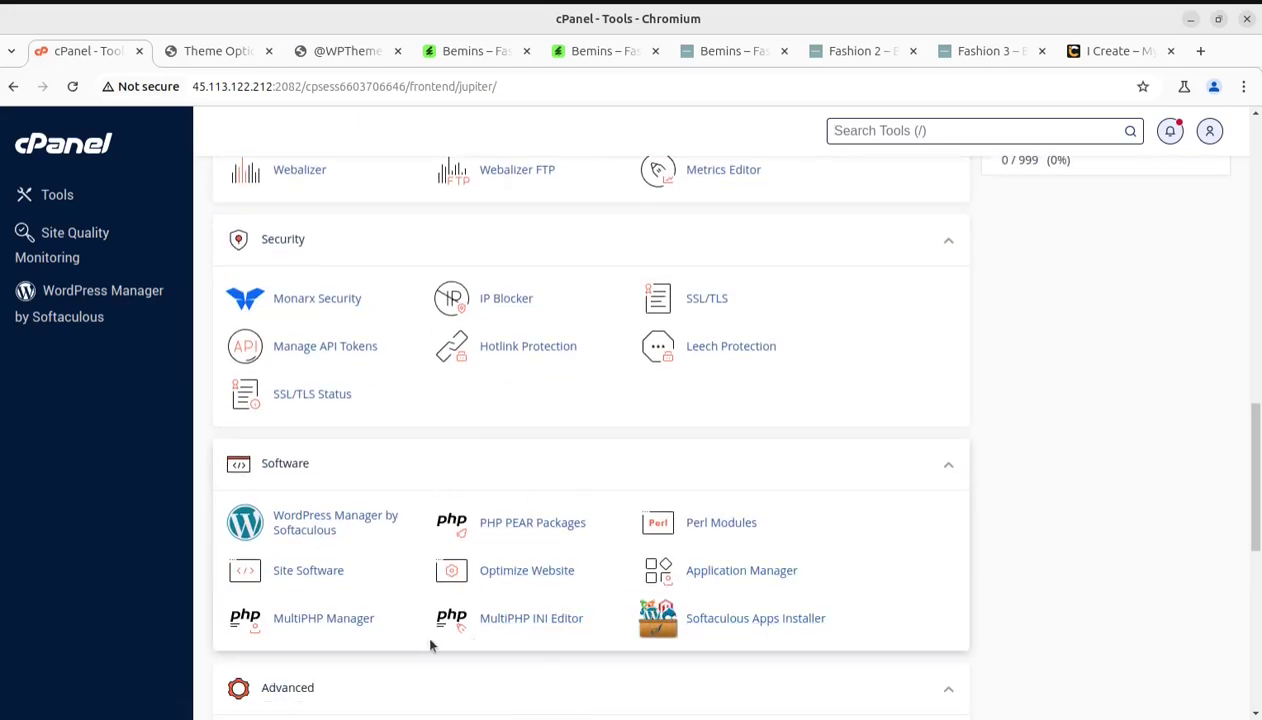
pyautogui.click(503, 624)
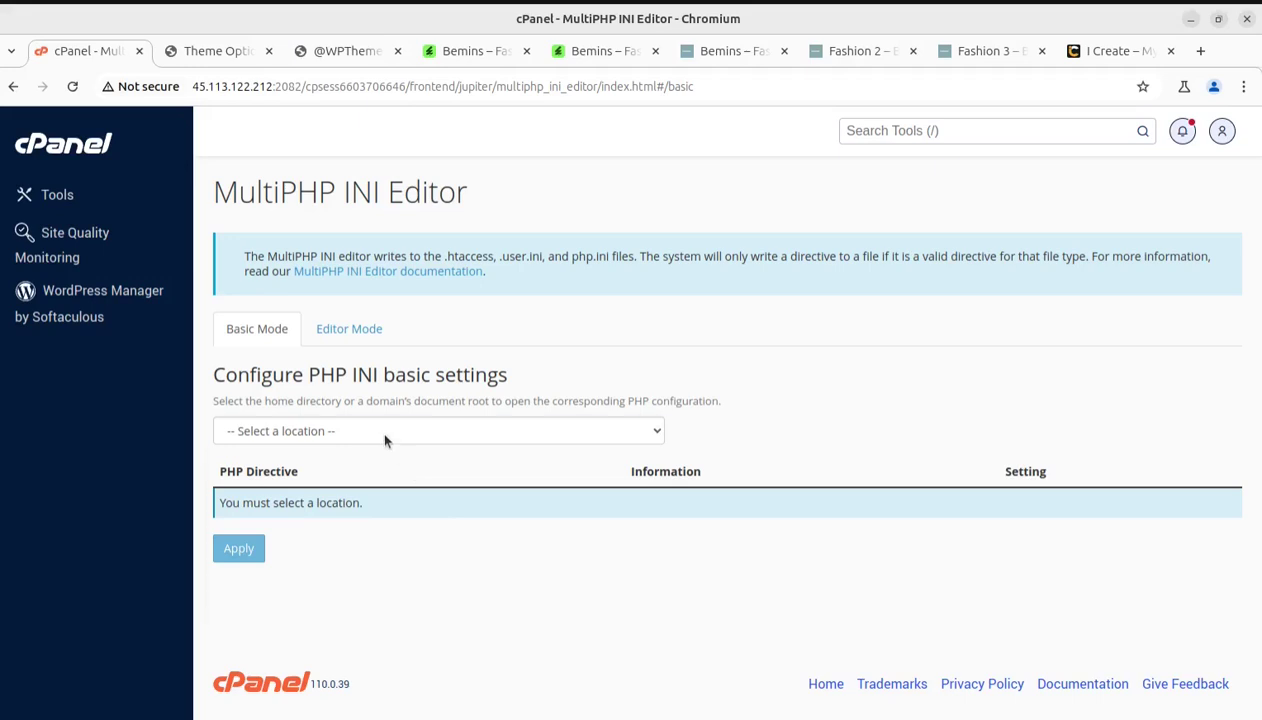
pyautogui.click(385, 435)
pyautogui.click(347, 564)
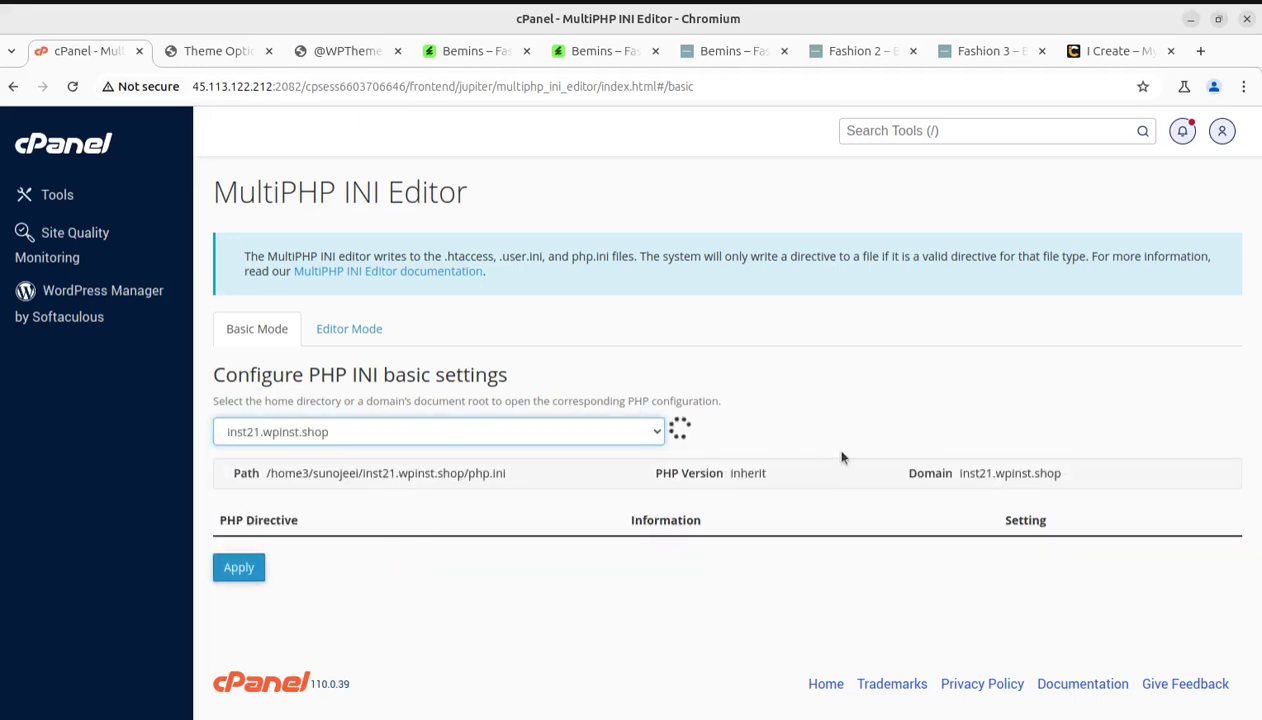
# Set max_execution_time to 40000 for inst21.wpinst.shop, apply the PHP settings and return to the cPanel tools overview
pyautogui.scroll(-4, 586, 503)
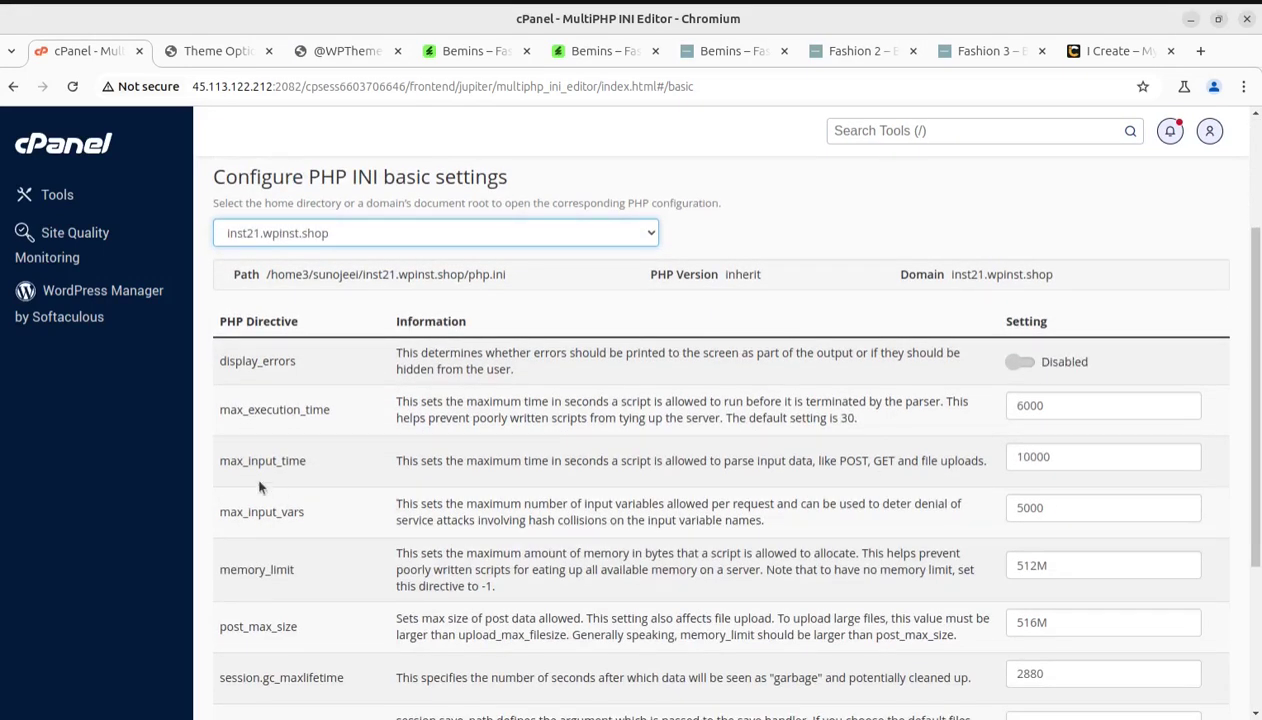
pyautogui.doubleClick(1040, 405)
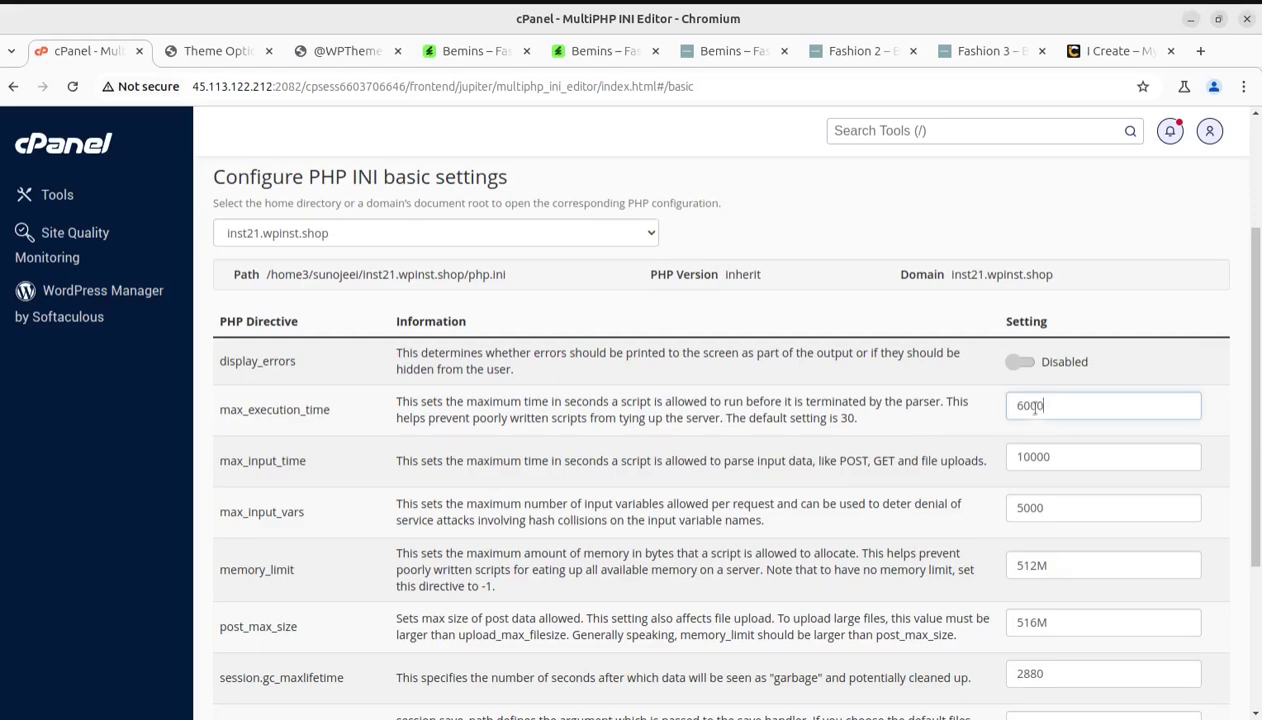
pyautogui.write('4000')
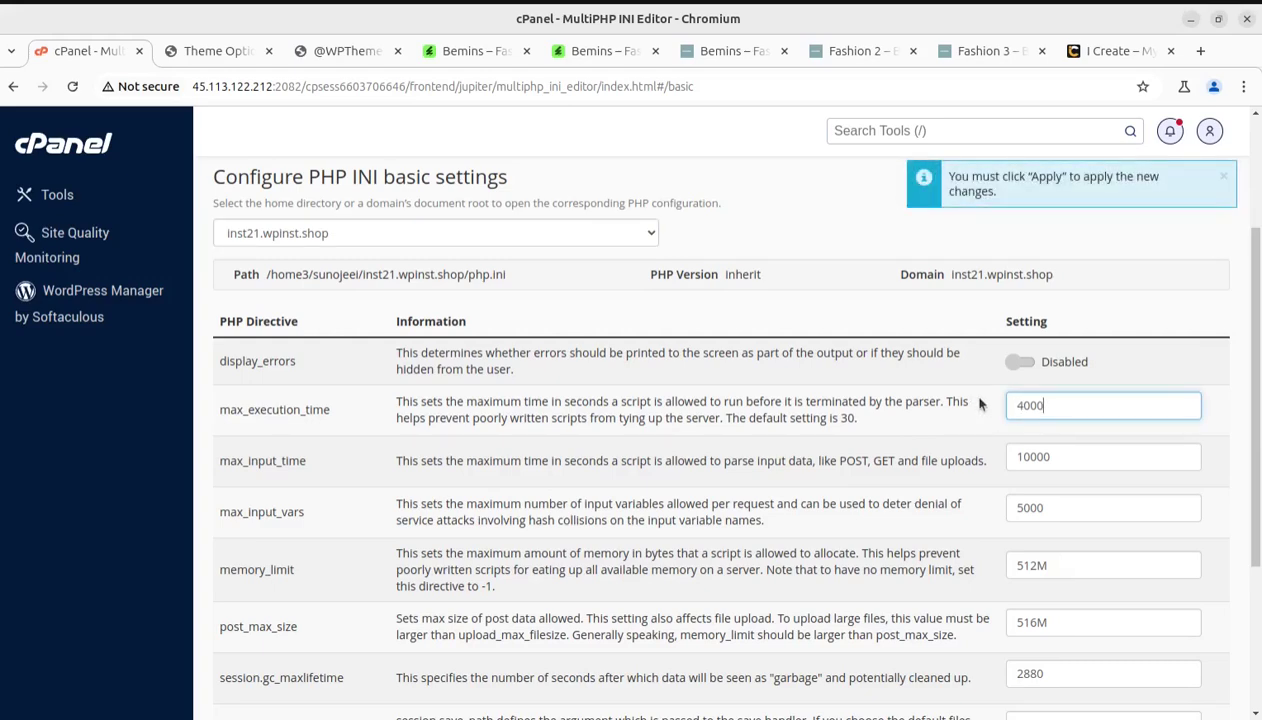
pyautogui.scroll(-5, 980, 403)
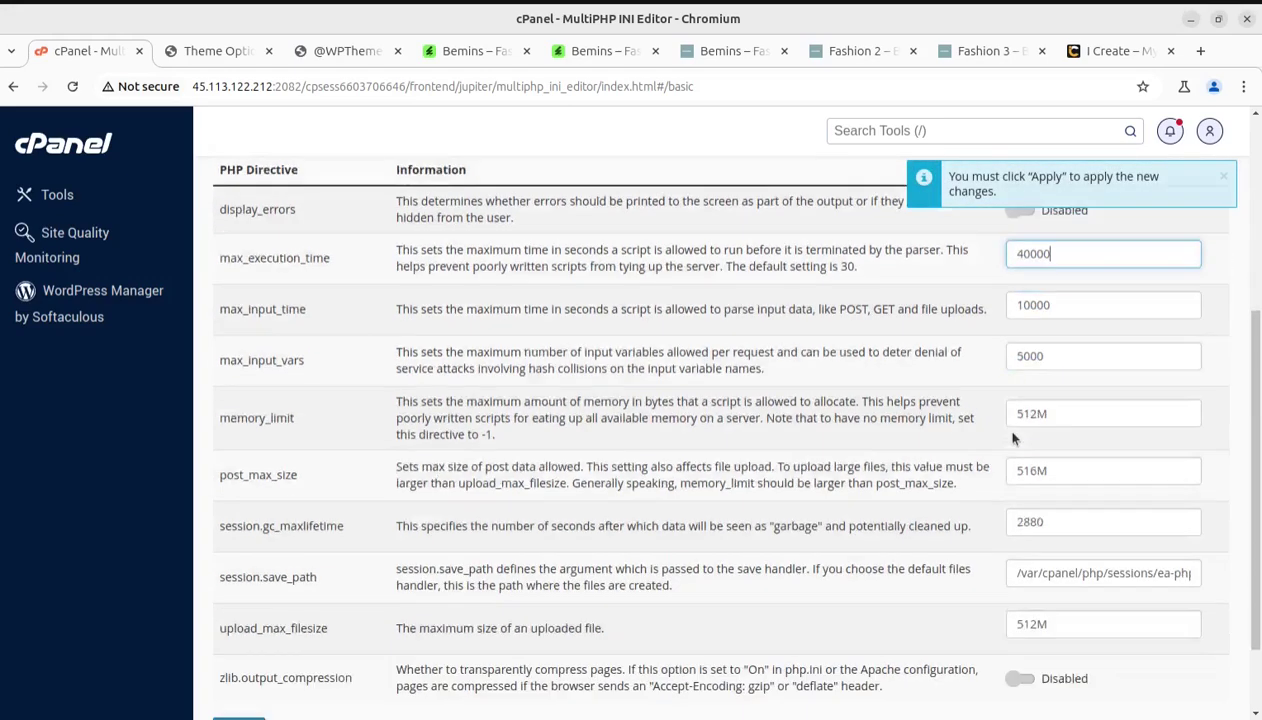
pyautogui.click(240, 628)
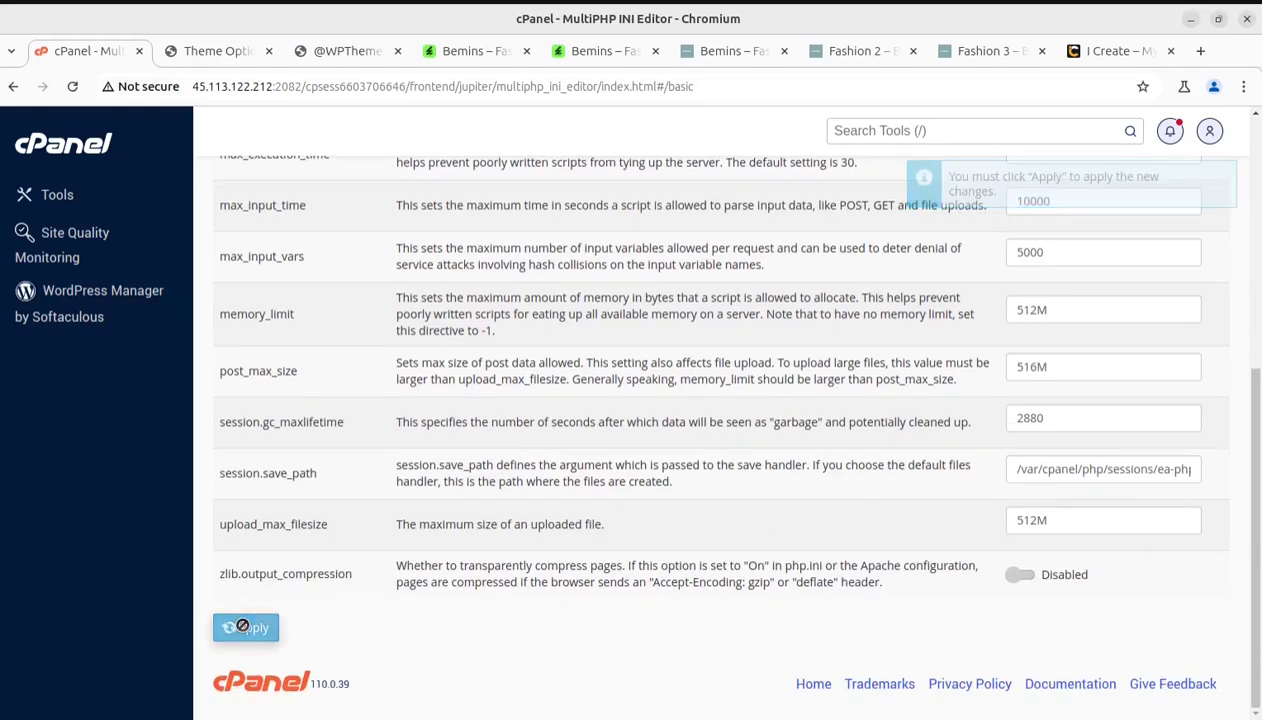
pyautogui.scroll(8, 630, 574)
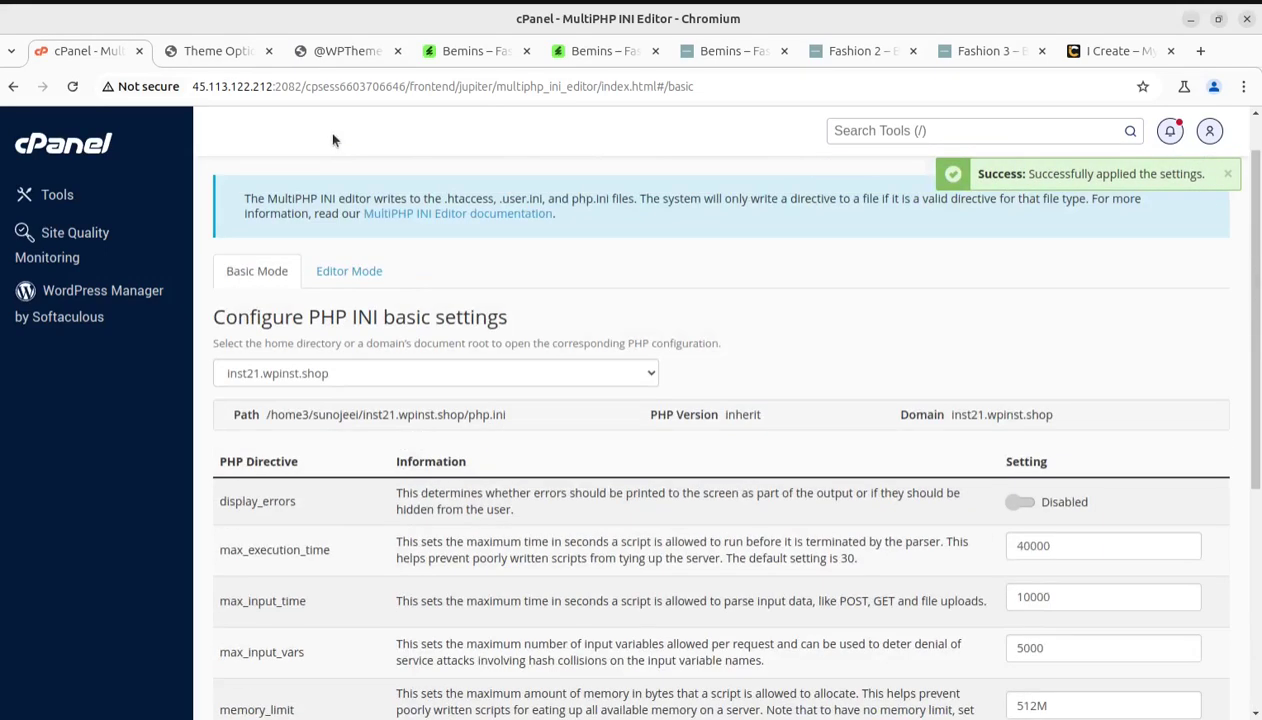
pyautogui.click(46, 193)
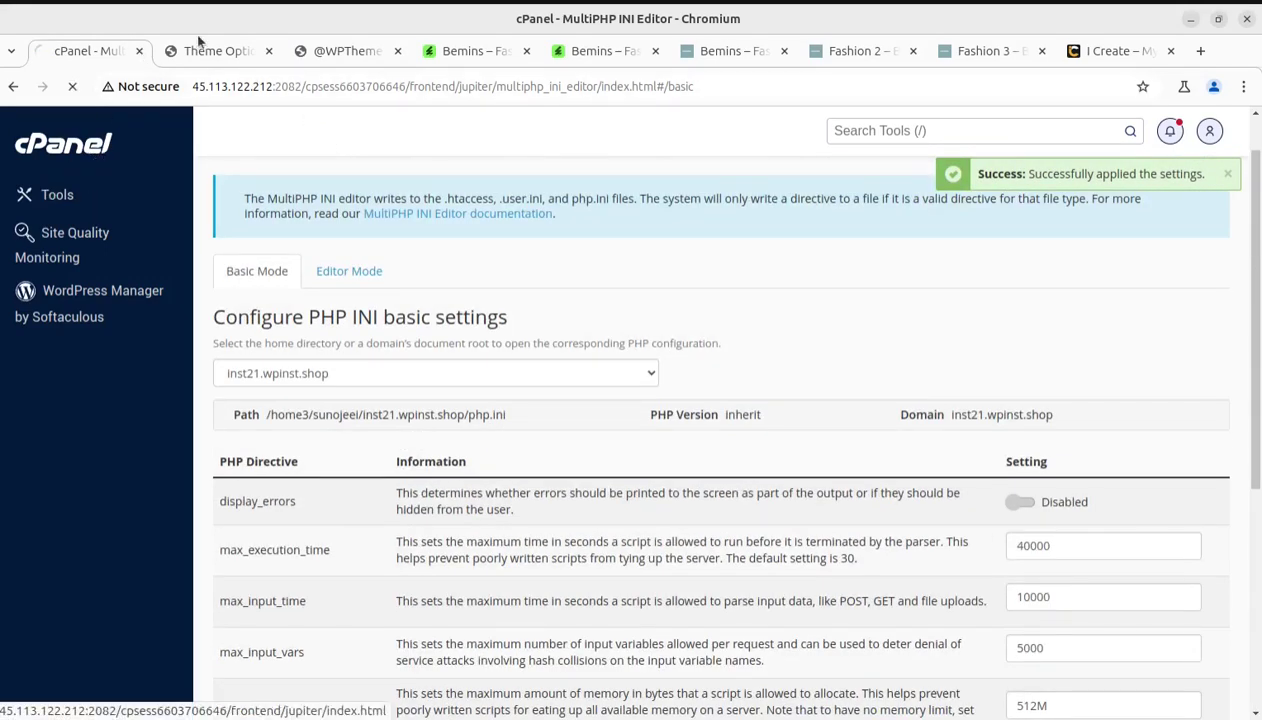
# Switch back to the WordPress theme options, start the import of the bemins demo and confirm it
pyautogui.click(191, 52)
pyautogui.scroll(-3, 575, 398)
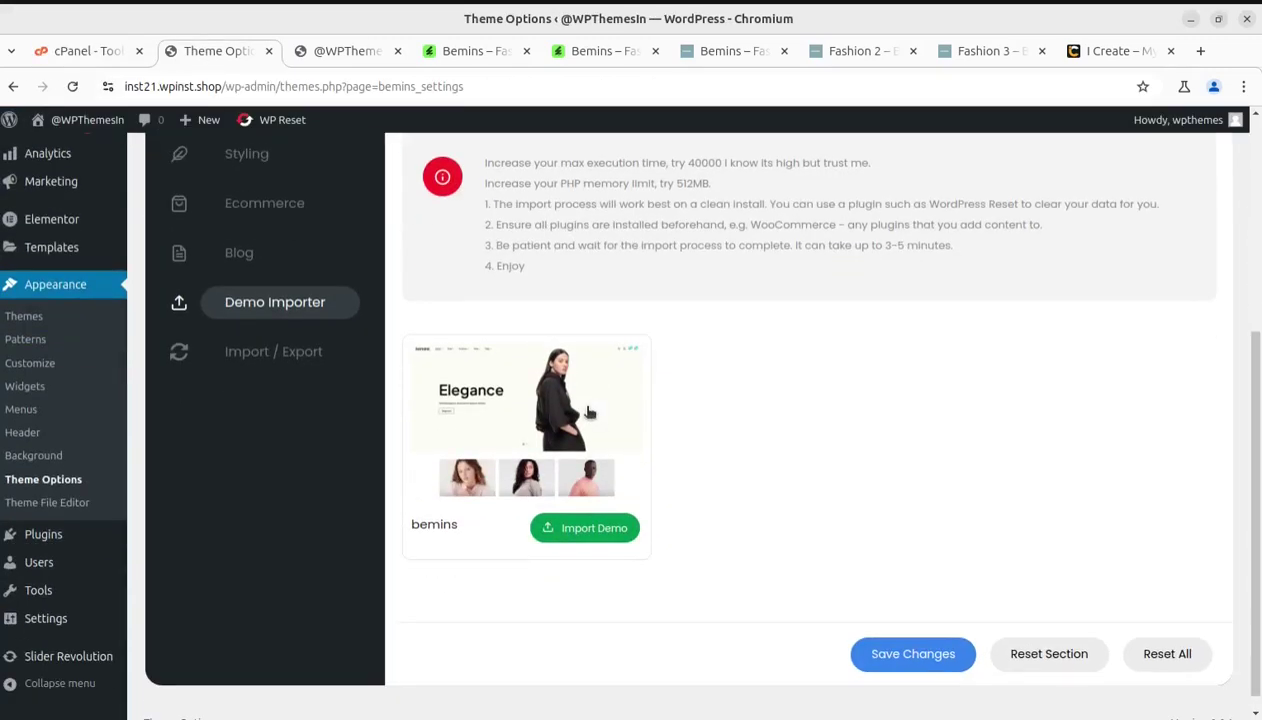
pyautogui.scroll(2, 567, 312)
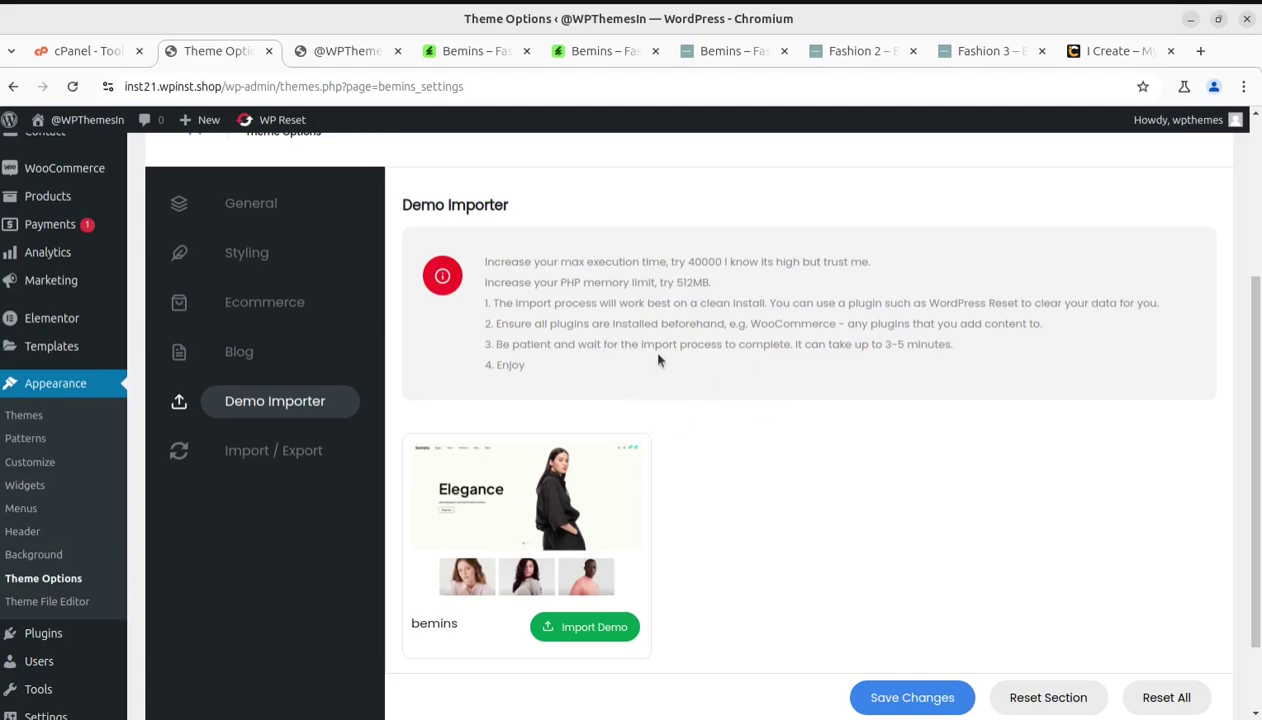
pyautogui.scroll(-2, 658, 360)
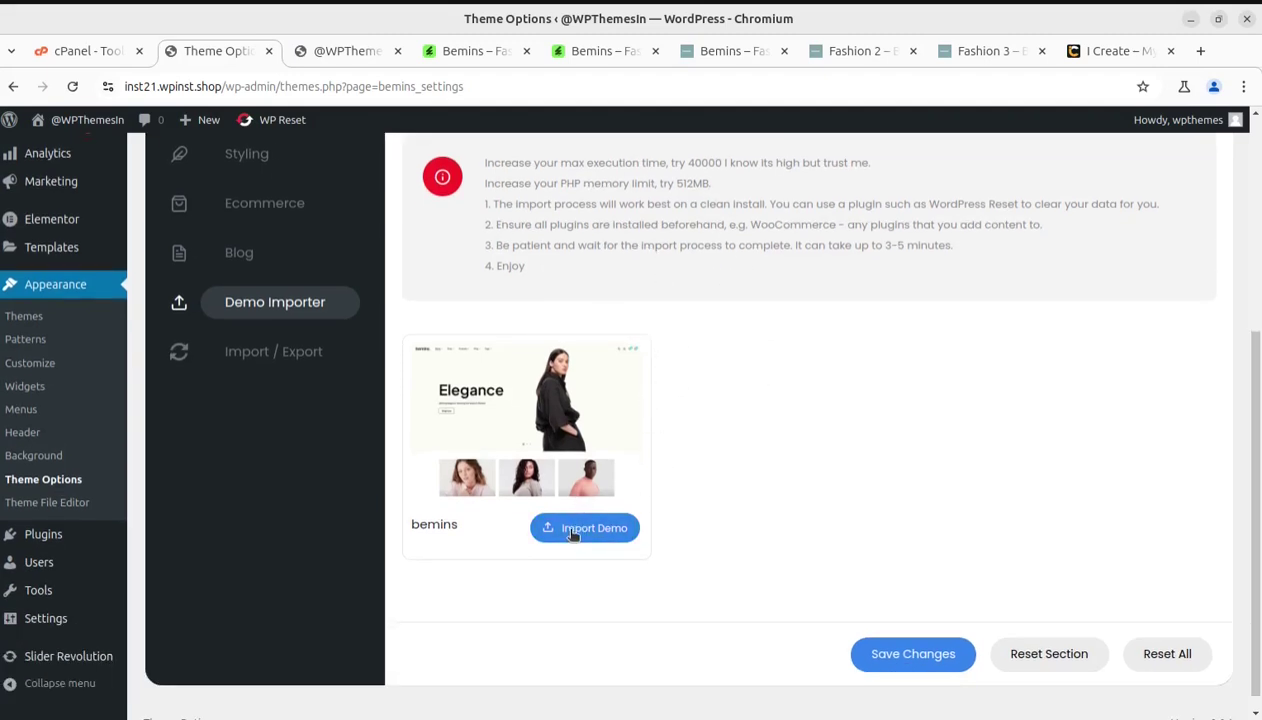
pyautogui.click(573, 528)
pyautogui.click(758, 191)
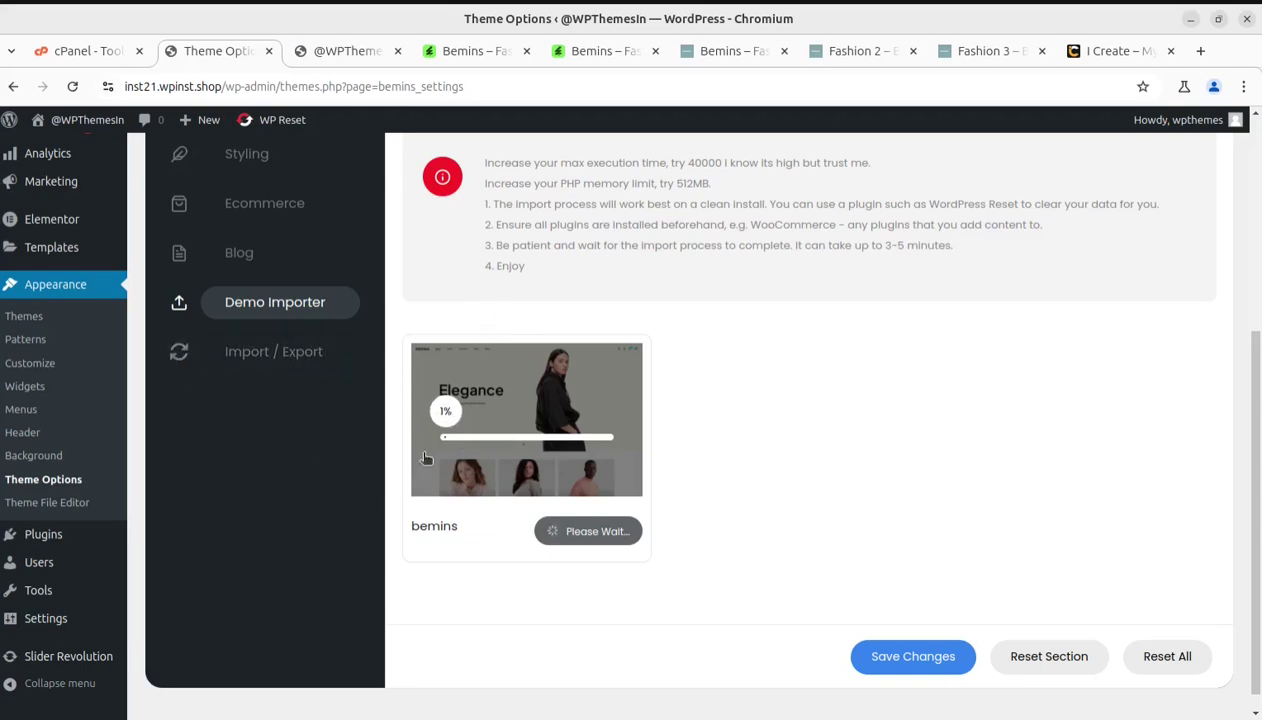
# Open the WordPress Media Library in a separate tab, check the imported images and return to the Demo Importer progress
pyautogui.scroll(2, 420, 452)
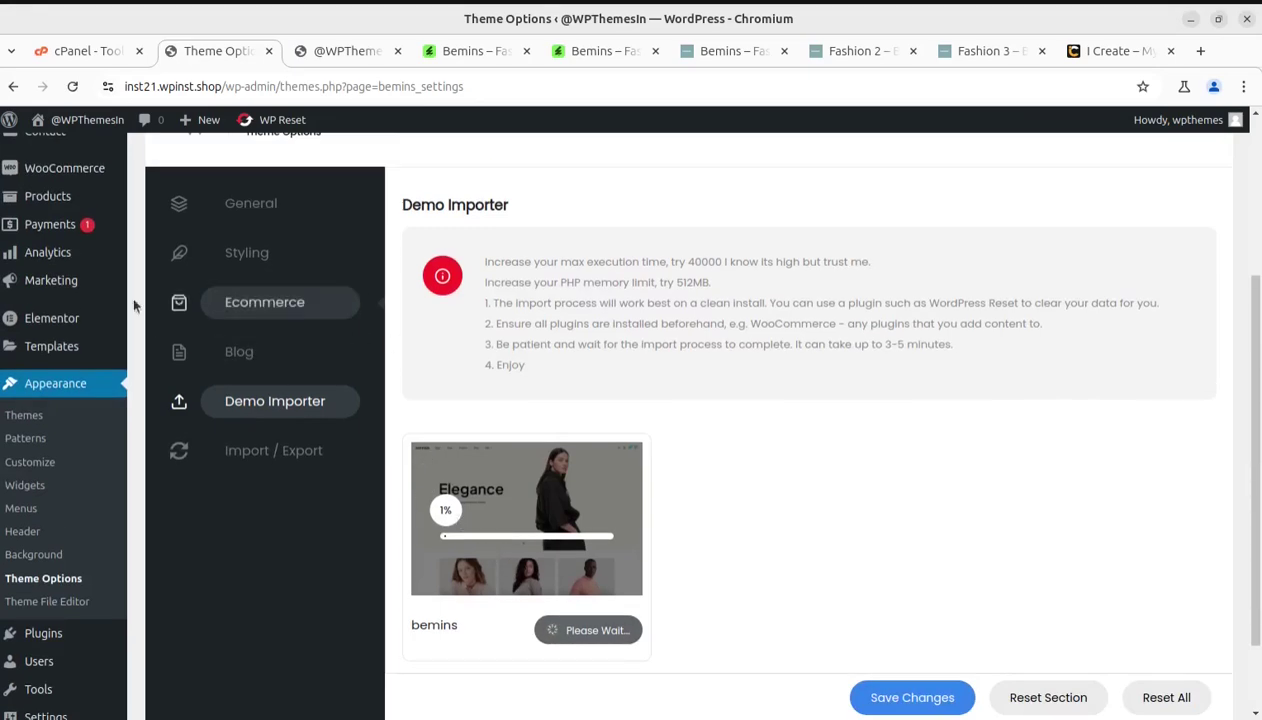
pyautogui.scroll(4, 428, 510)
pyautogui.scroll(-4, 440, 514)
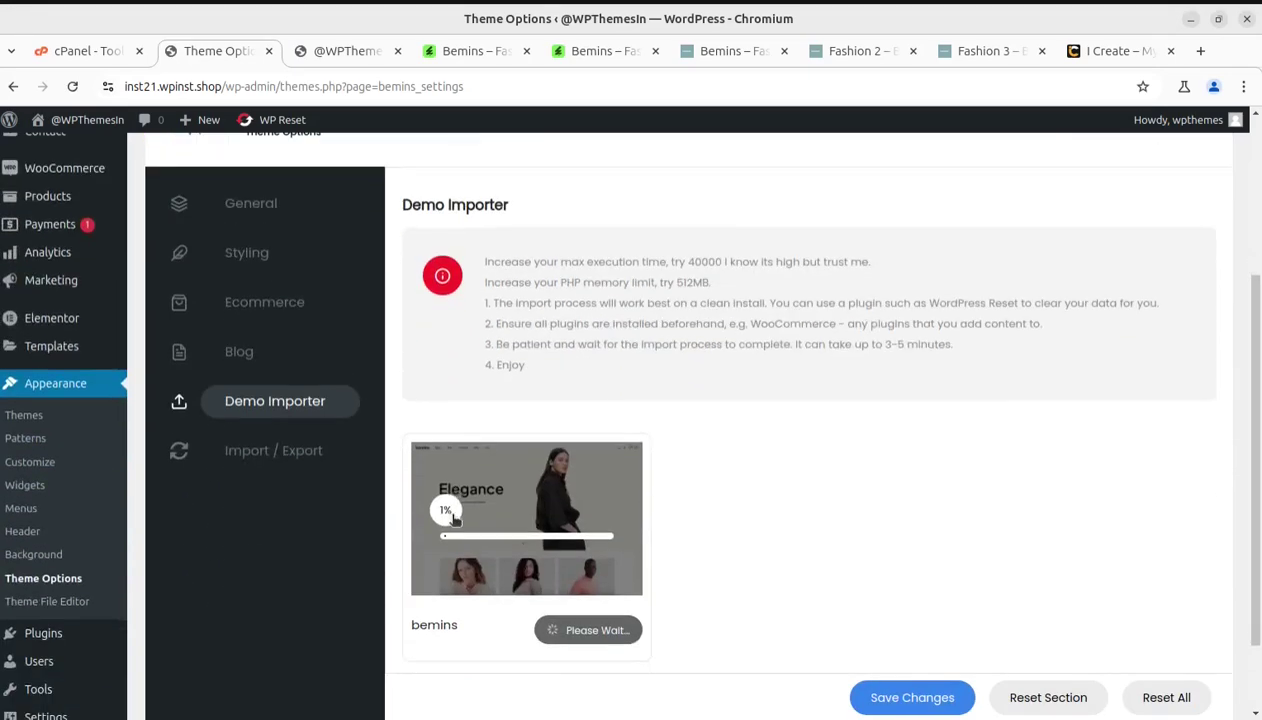
pyautogui.scroll(4, 328, 412)
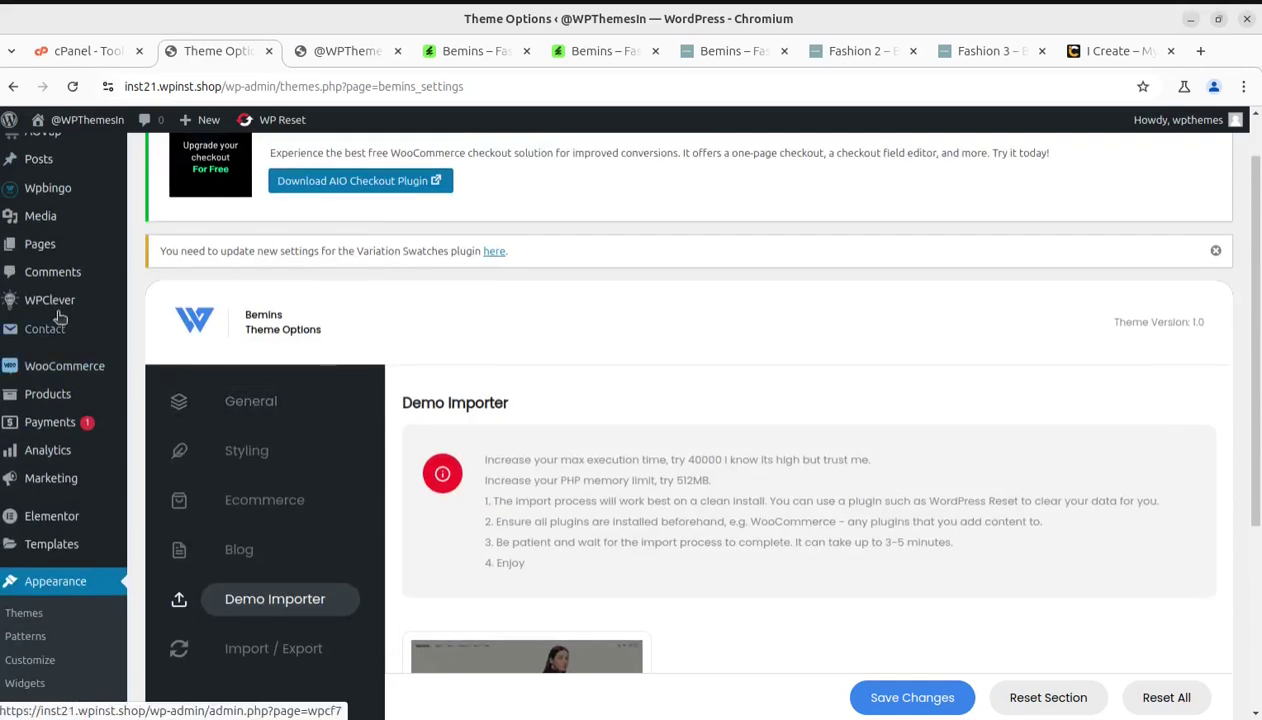
pyautogui.moveTo(70, 218)
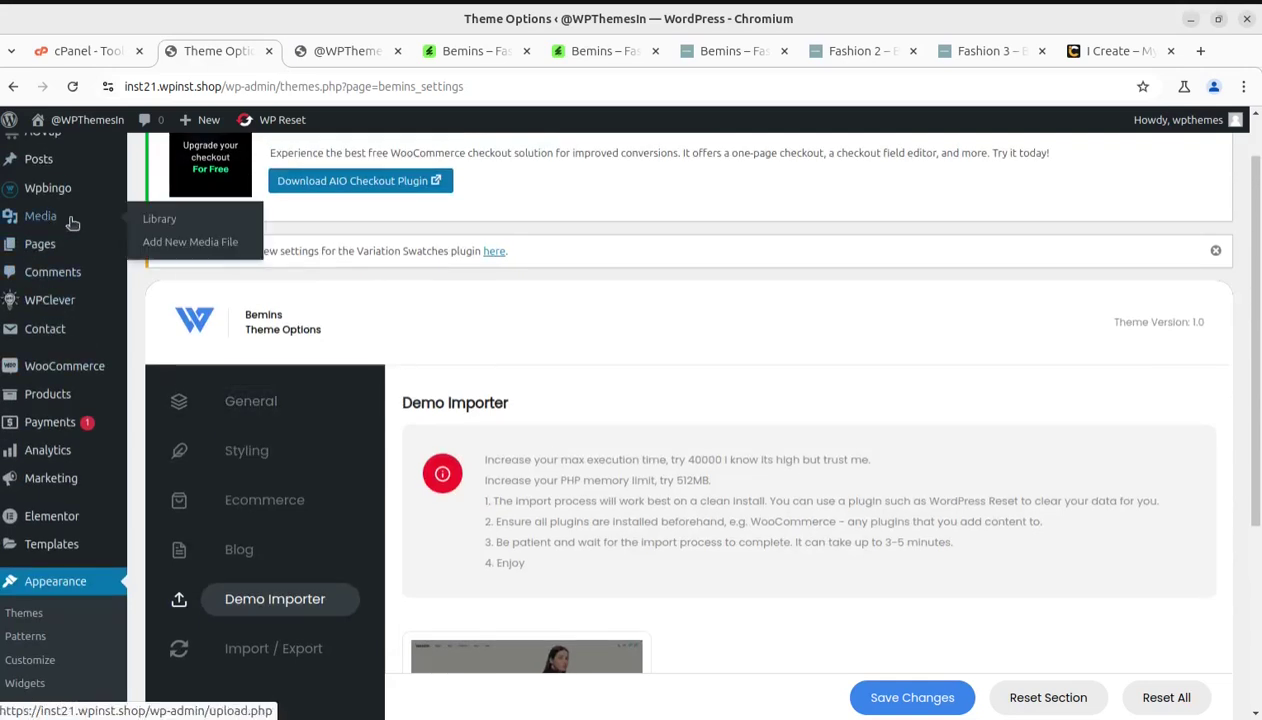
pyautogui.middleClick(155, 229)
pyautogui.click(309, 57)
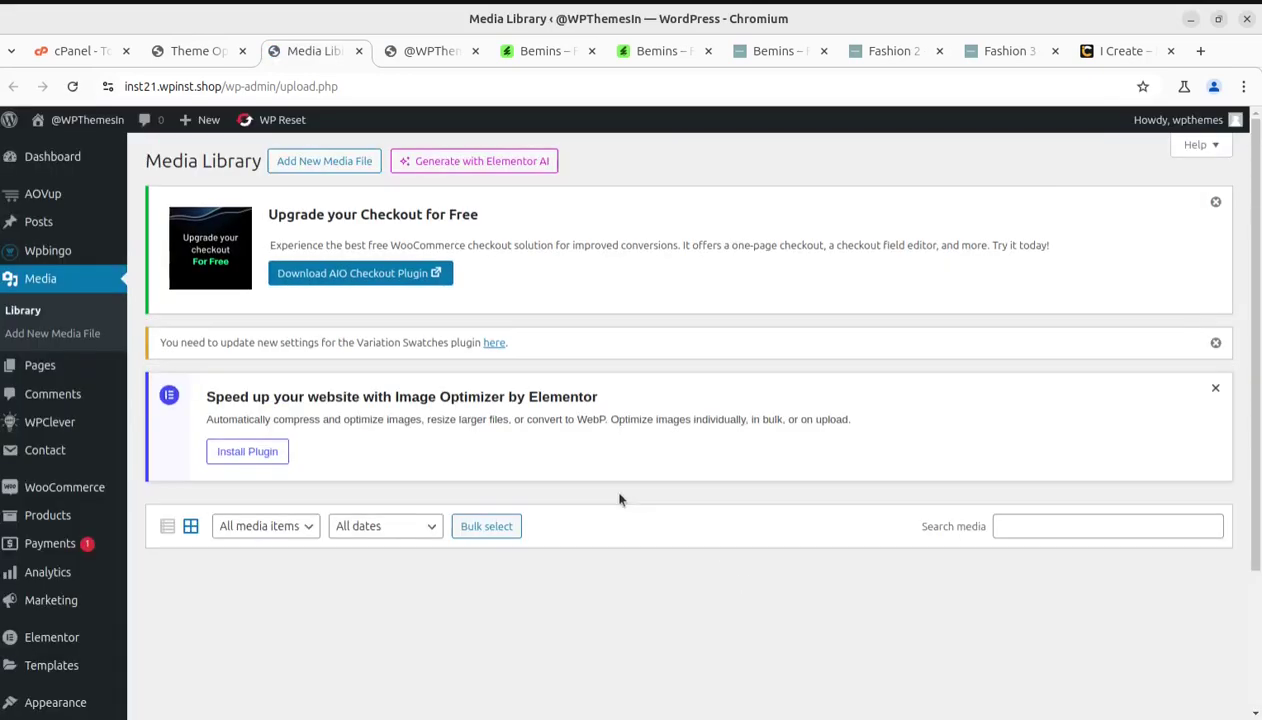
pyautogui.scroll(-5, 619, 499)
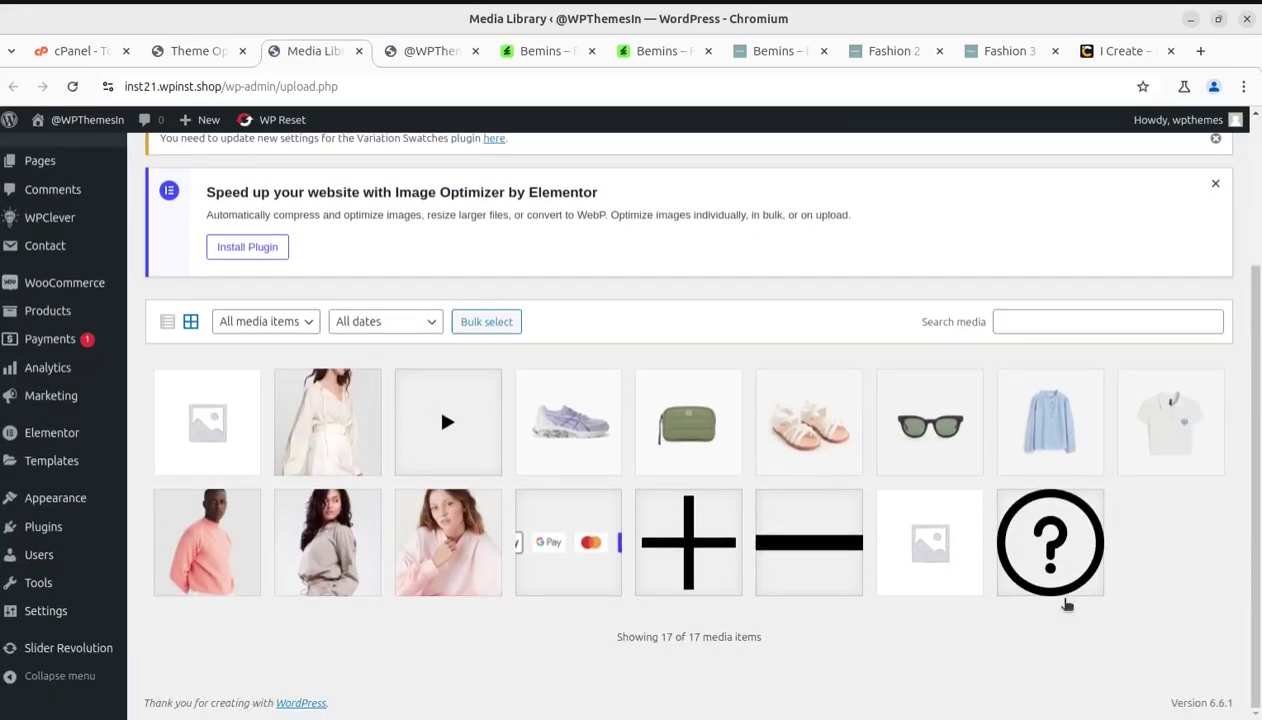
pyautogui.click(195, 51)
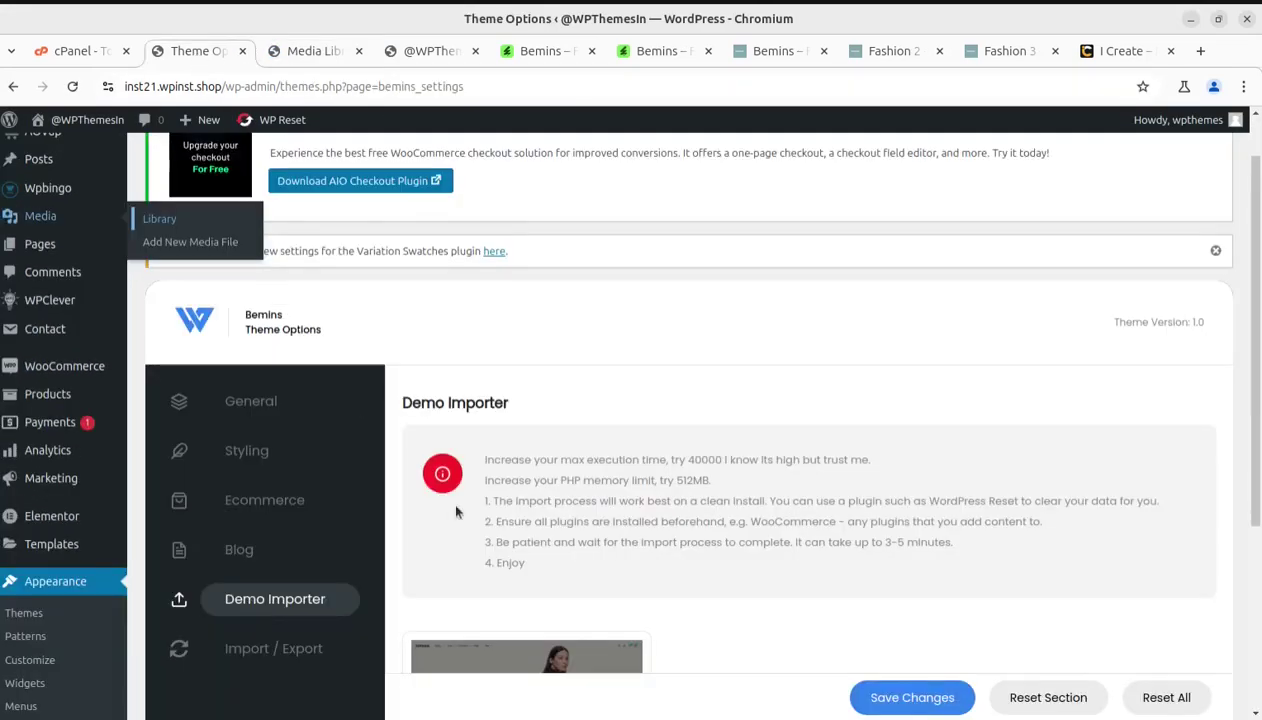
pyautogui.scroll(-2, 456, 512)
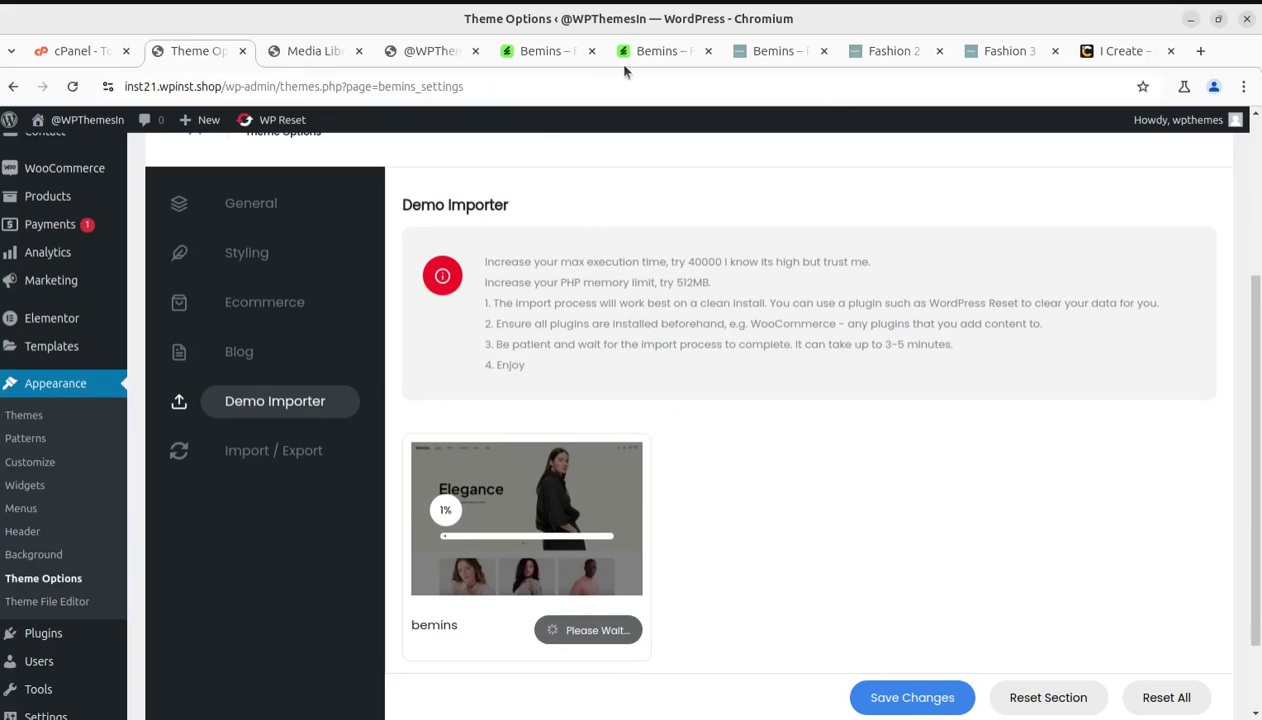
# Switch to the live Bemins demo homepage and look over its header, collection banners and shop-by-categories section
pyautogui.click(772, 51)
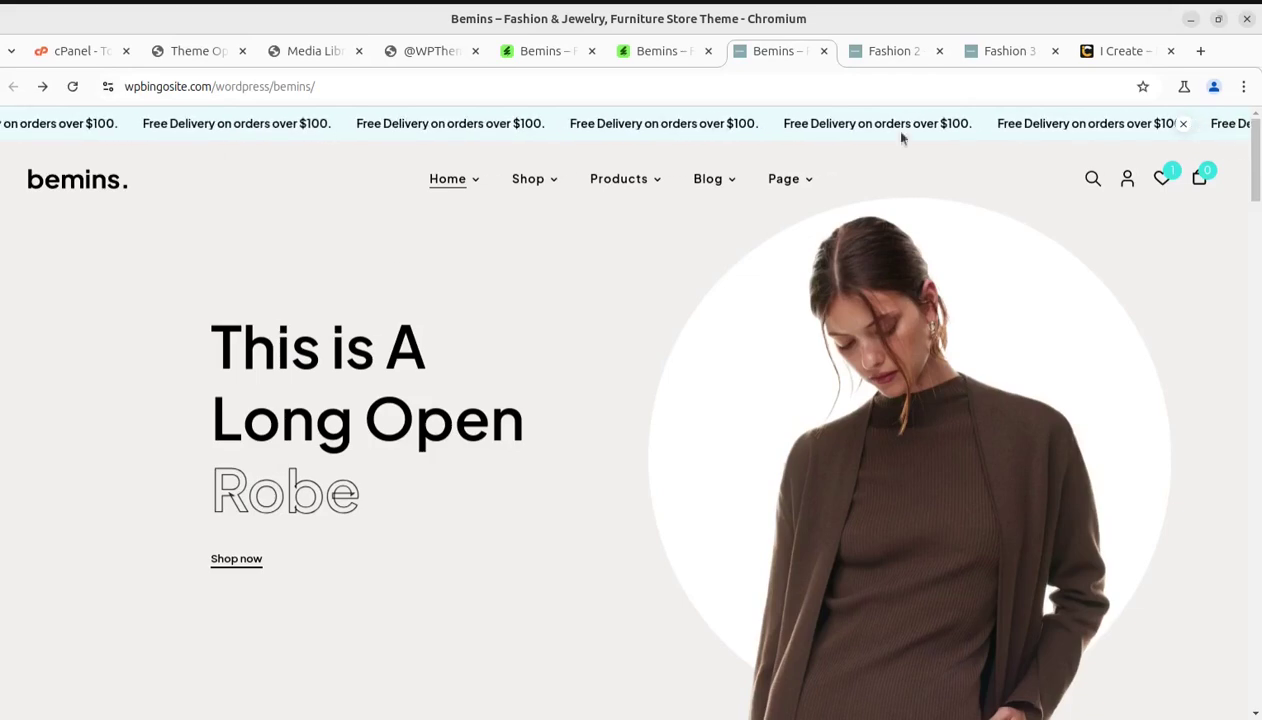
pyautogui.moveTo(462, 172)
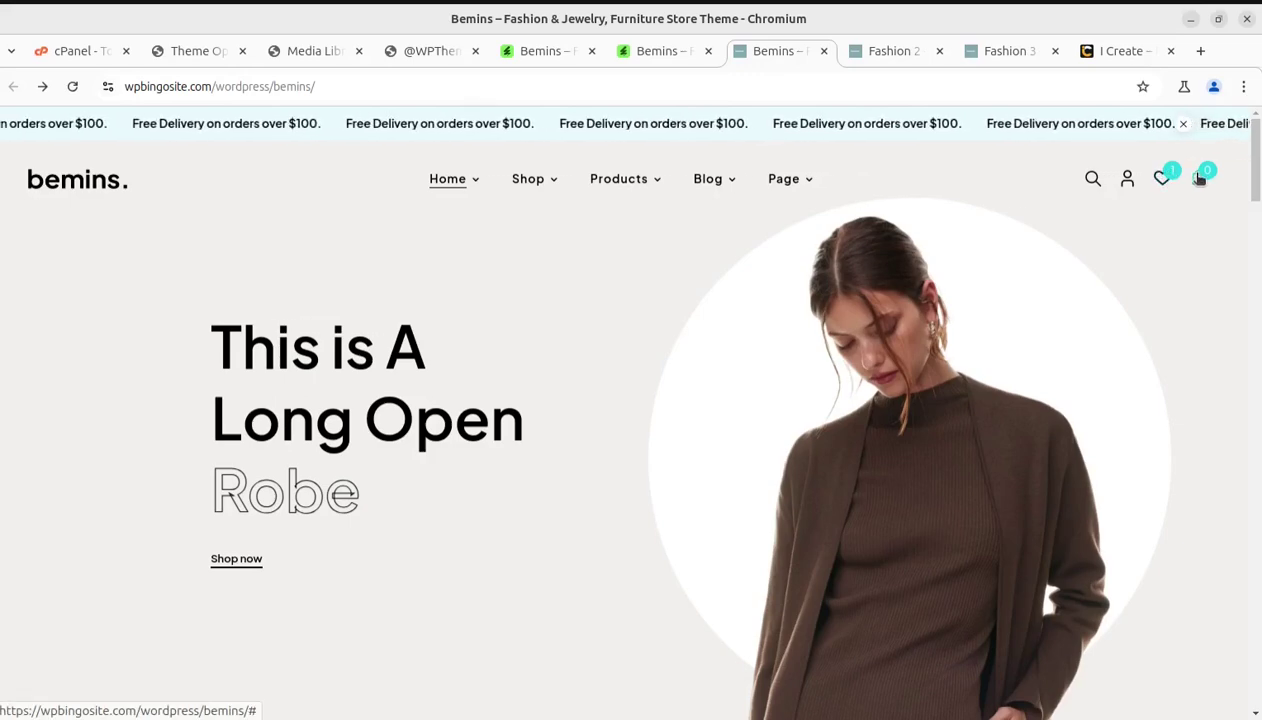
pyautogui.scroll(-3, 1118, 257)
pyautogui.scroll(-4, 428, 389)
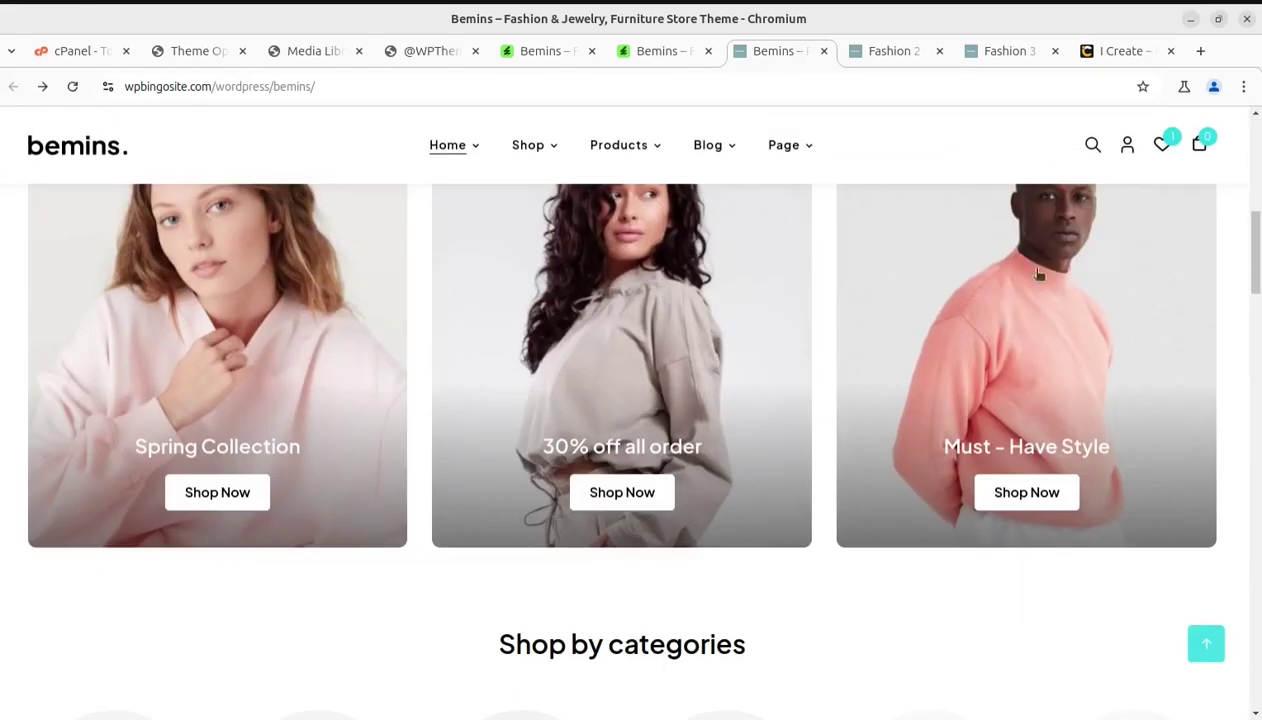
pyautogui.scroll(-6, 397, 417)
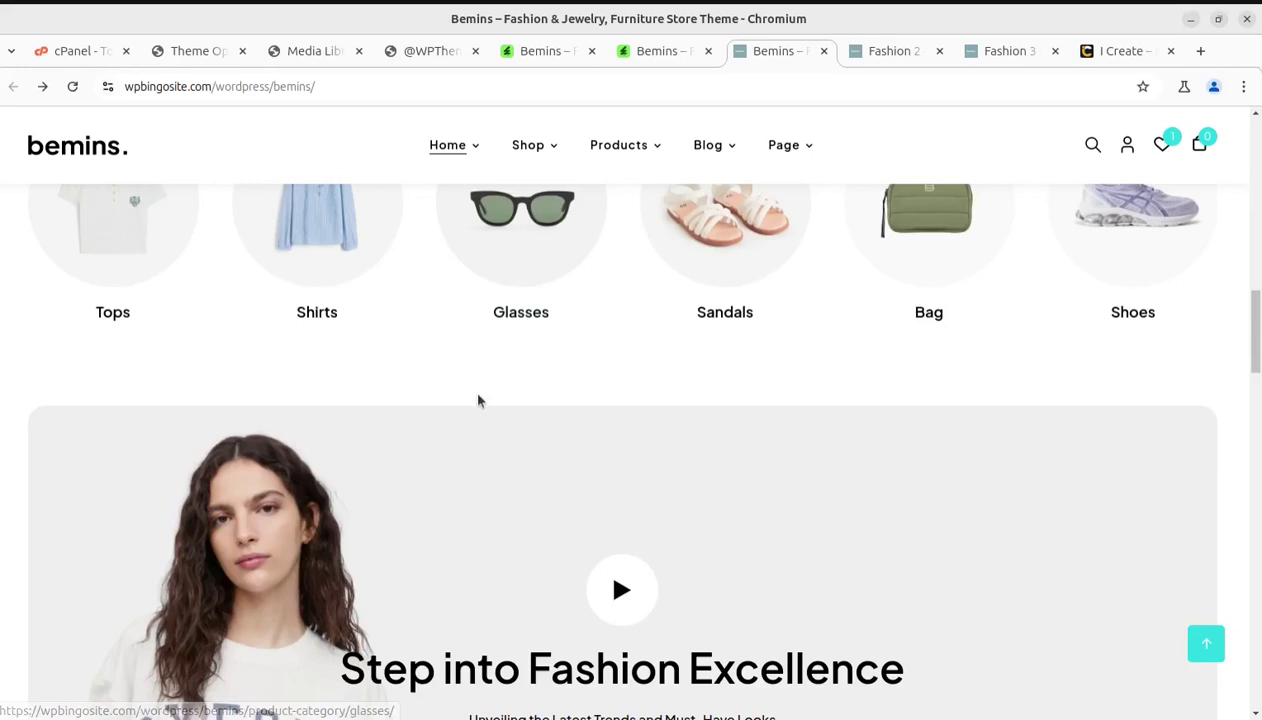
pyautogui.scroll(3, 479, 400)
# Open the Shirts category of the Bemins demo and examine its category carousel, product grid and sidebar filters
pyautogui.click(321, 507)
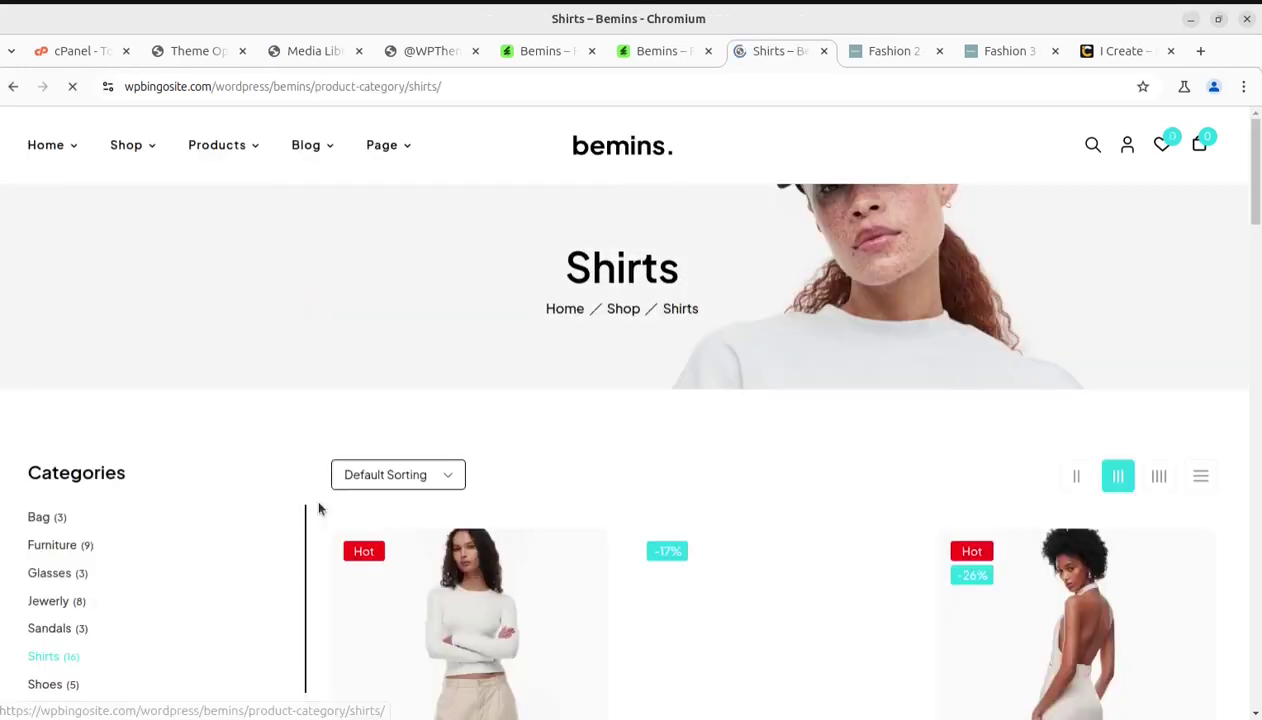
pyautogui.scroll(-2, 154, 422)
pyautogui.scroll(-3, 154, 422)
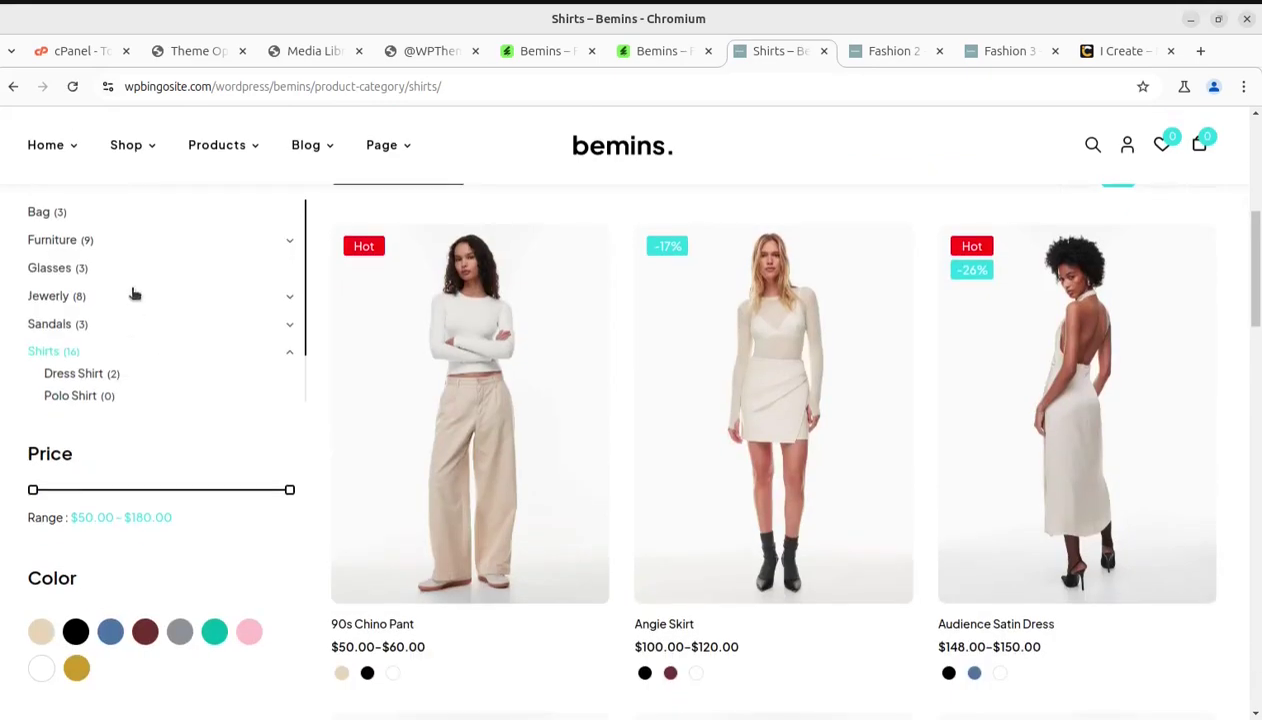
pyautogui.scroll(5, 149, 365)
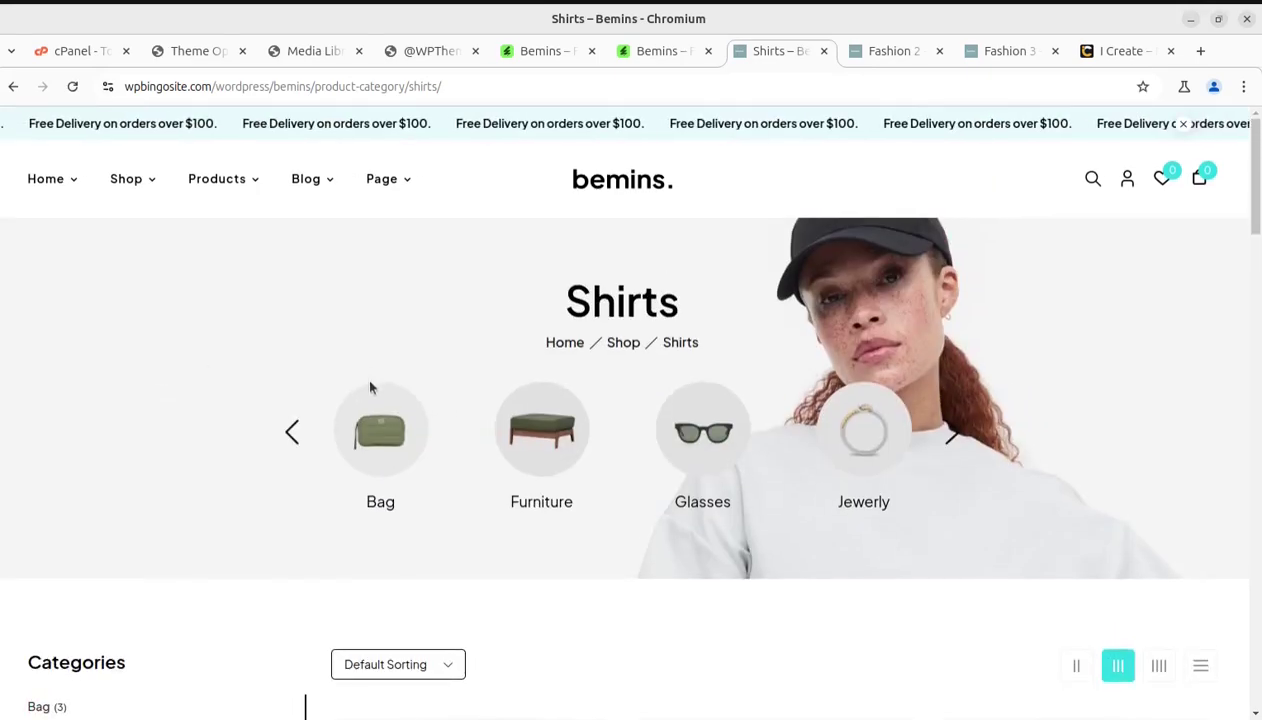
pyautogui.click(950, 430)
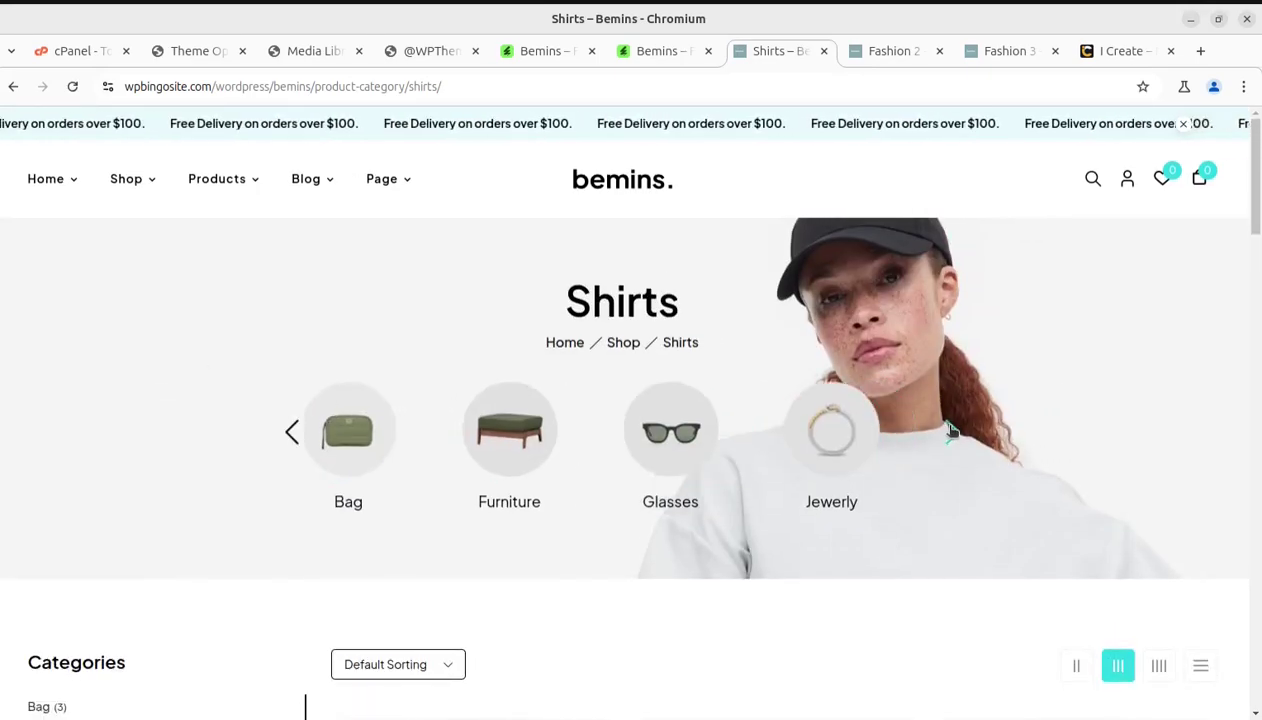
pyautogui.scroll(-9, 692, 432)
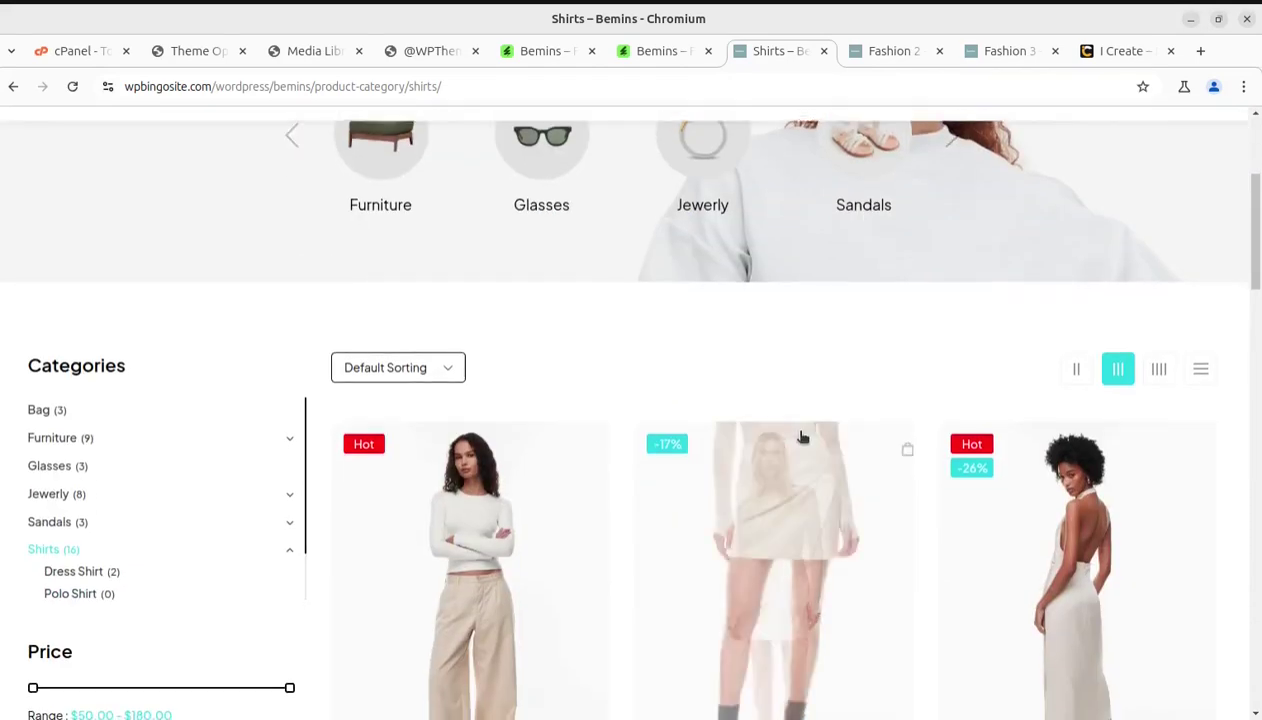
pyautogui.scroll(-2, 498, 365)
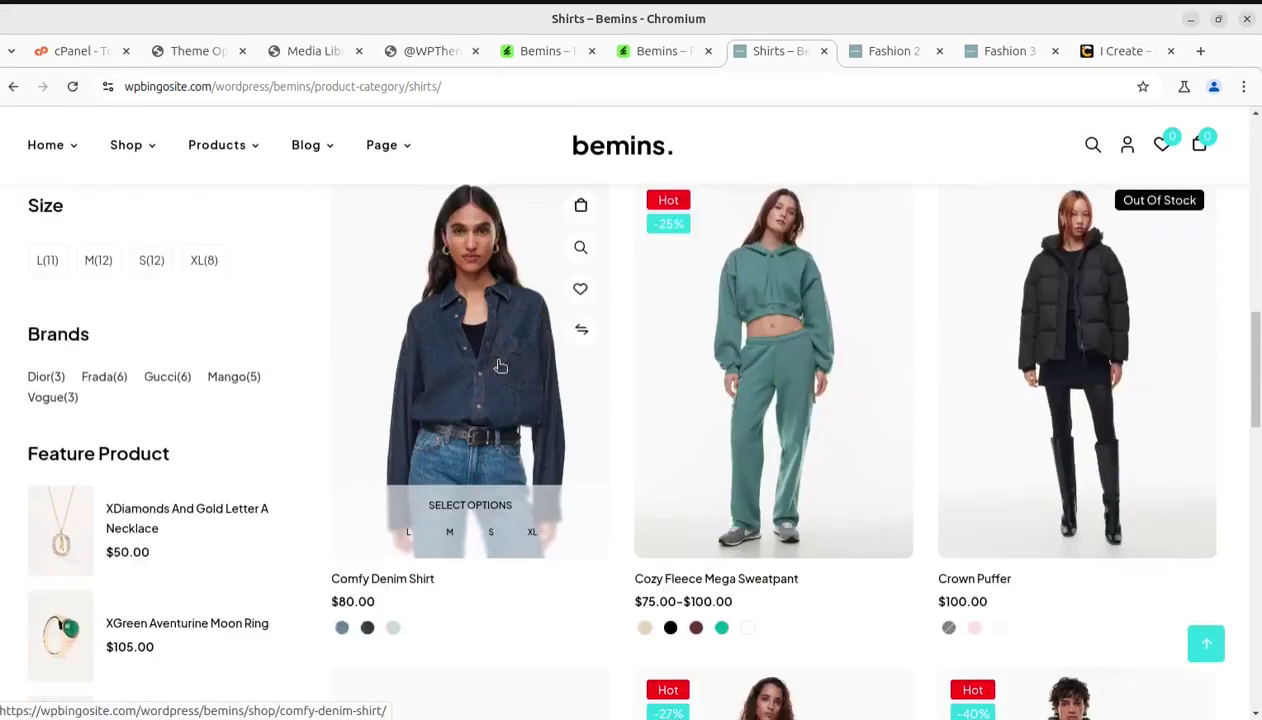
pyautogui.scroll(2, 28, 395)
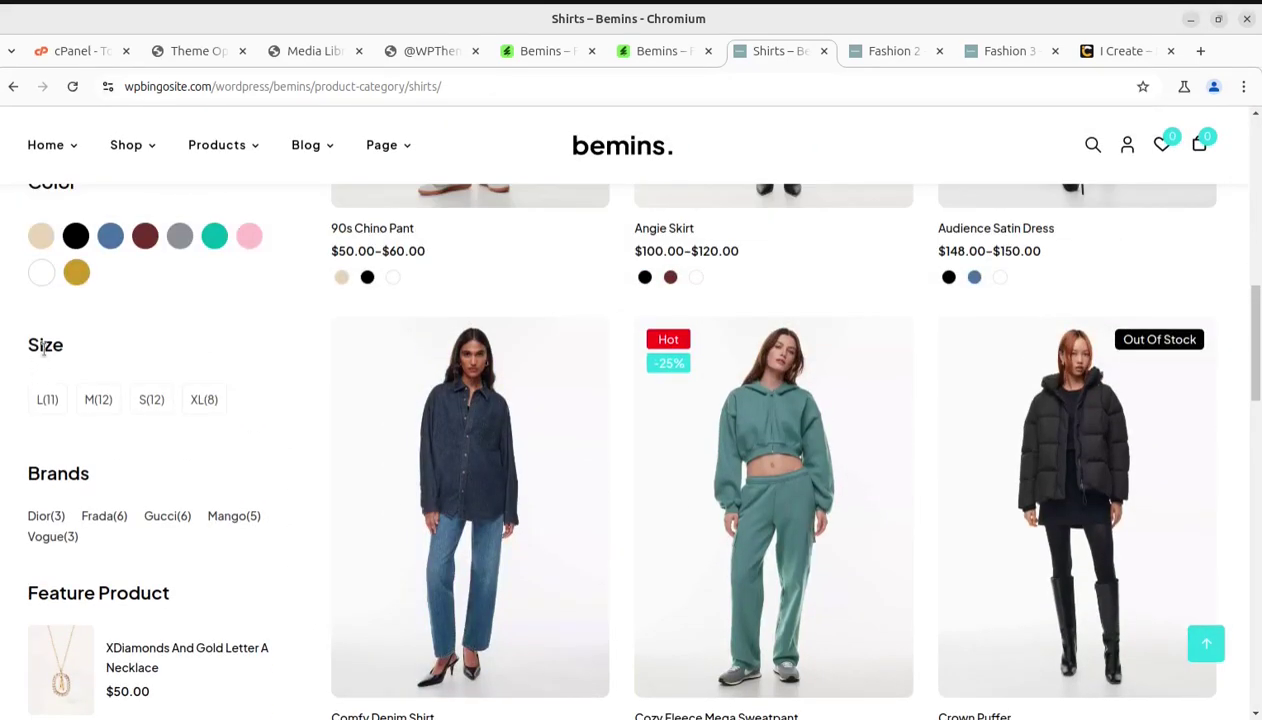
pyautogui.scroll(2, 45, 436)
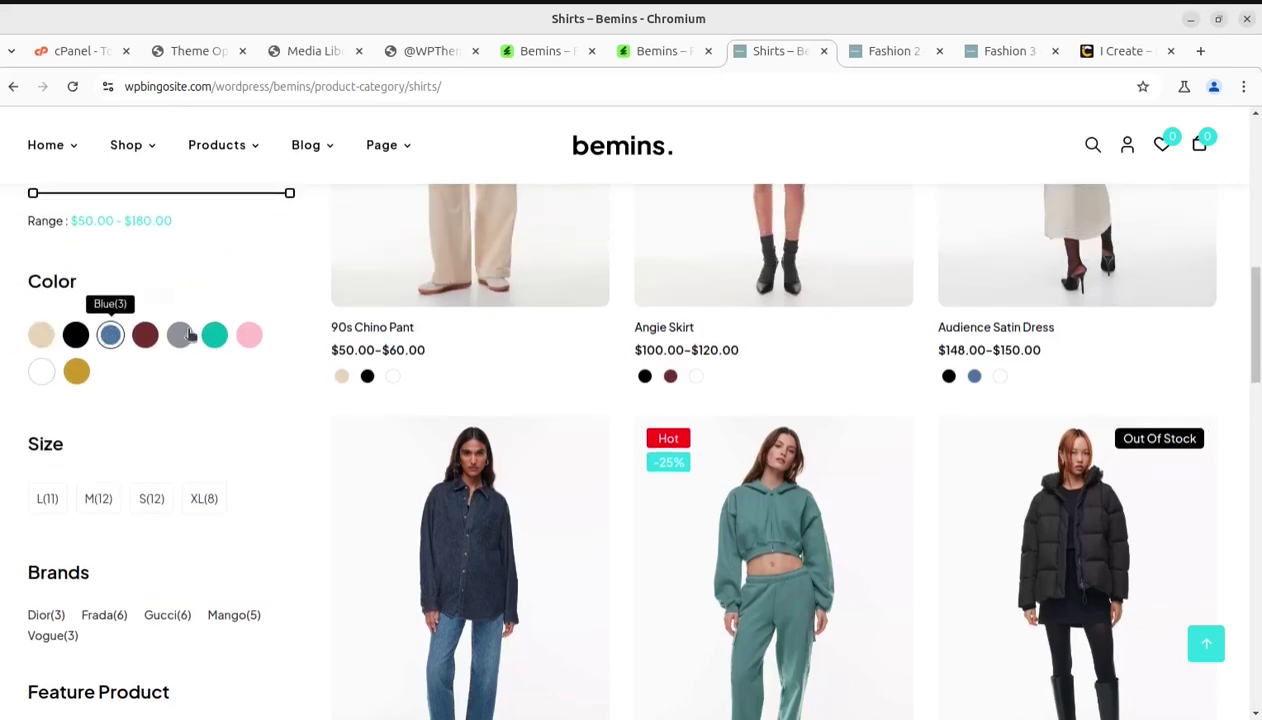
pyautogui.scroll(2, 192, 349)
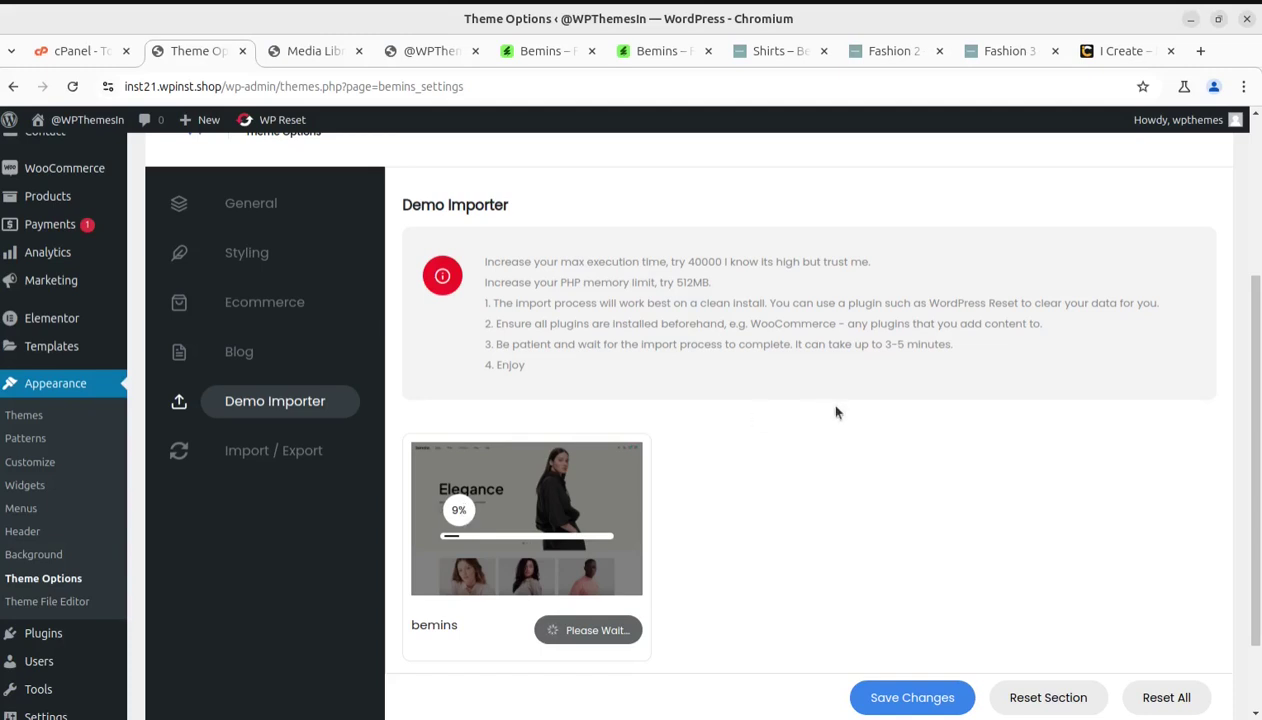
# Check the Media Library again for newly imported images and return to the Demo Importer progress
pyautogui.click(315, 51)
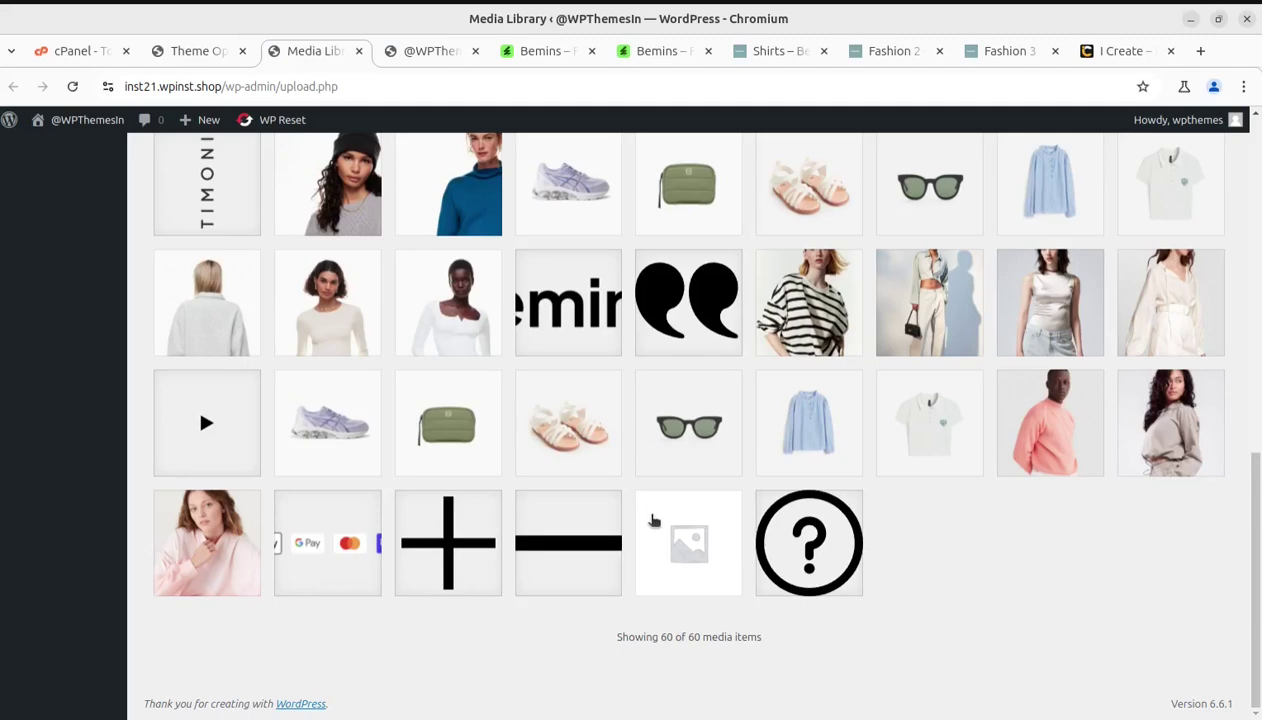
pyautogui.scroll(4, 652, 519)
pyautogui.scroll(2, 652, 519)
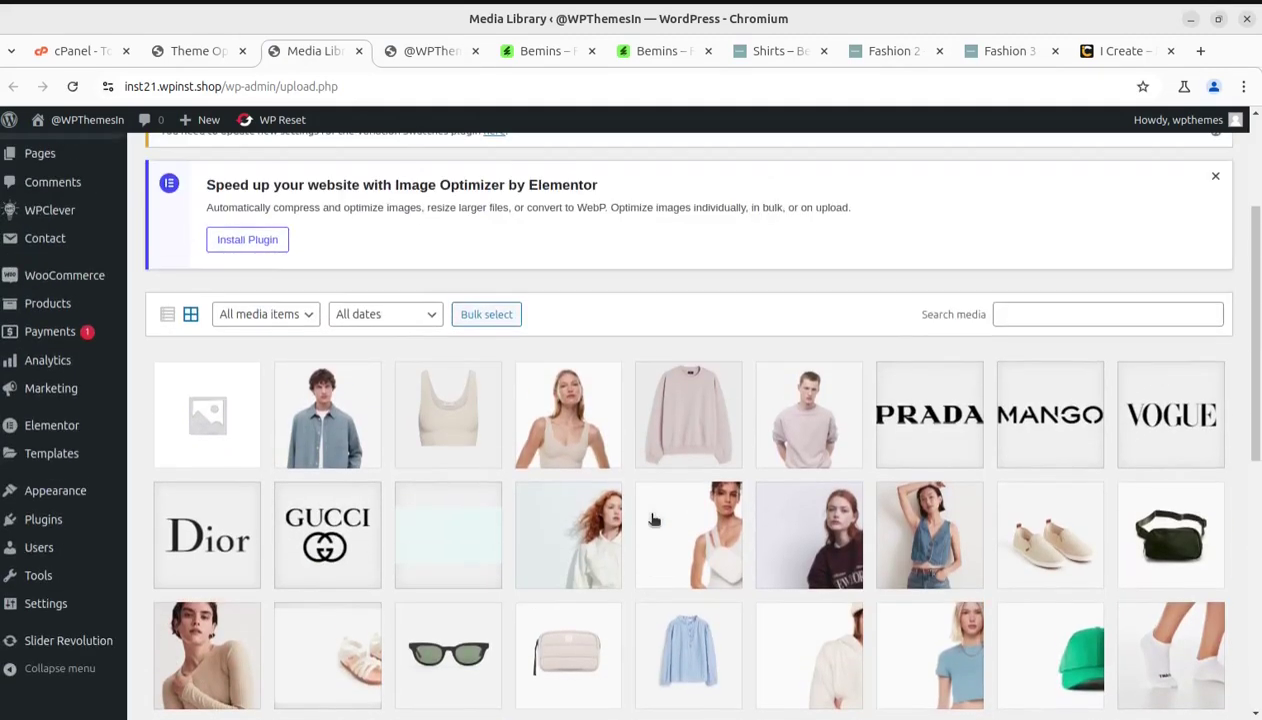
pyautogui.click(198, 55)
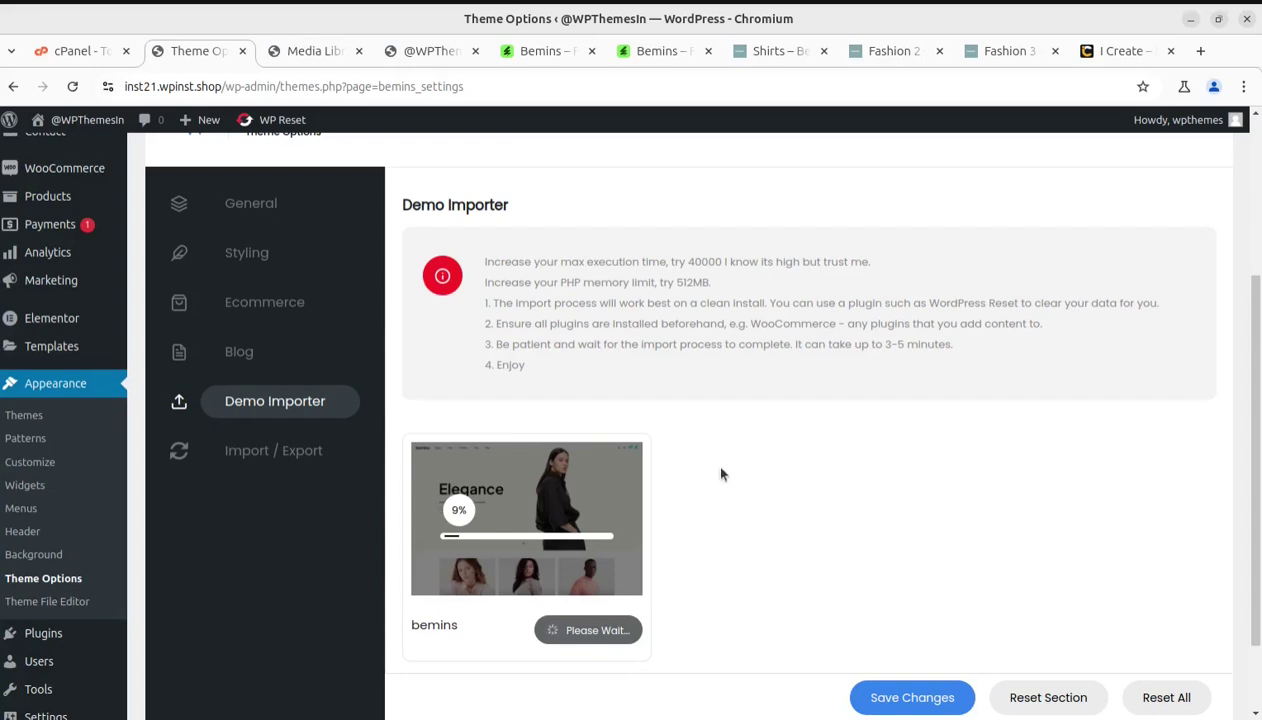
# Reload the Media Library on inst21.wpinst.shop, look through the imported images and return to the Demo Importer progress
pyautogui.scroll(-2, 744, 473)
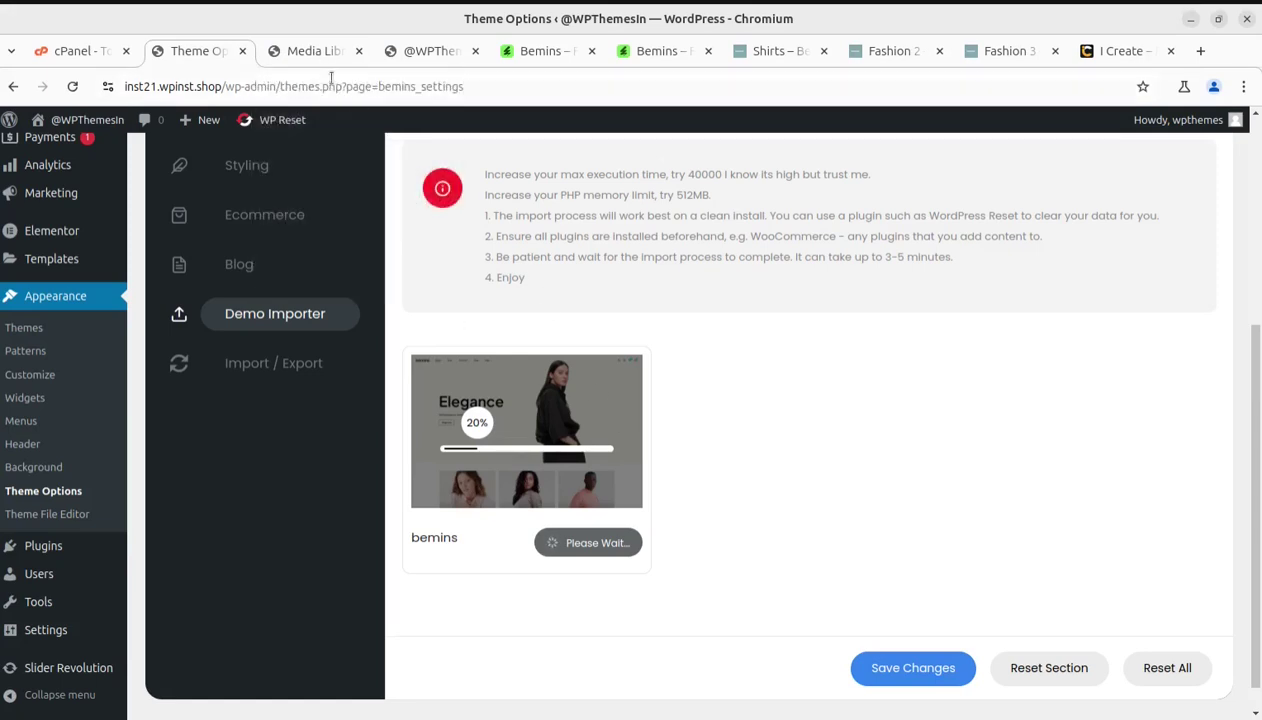
pyautogui.click(310, 51)
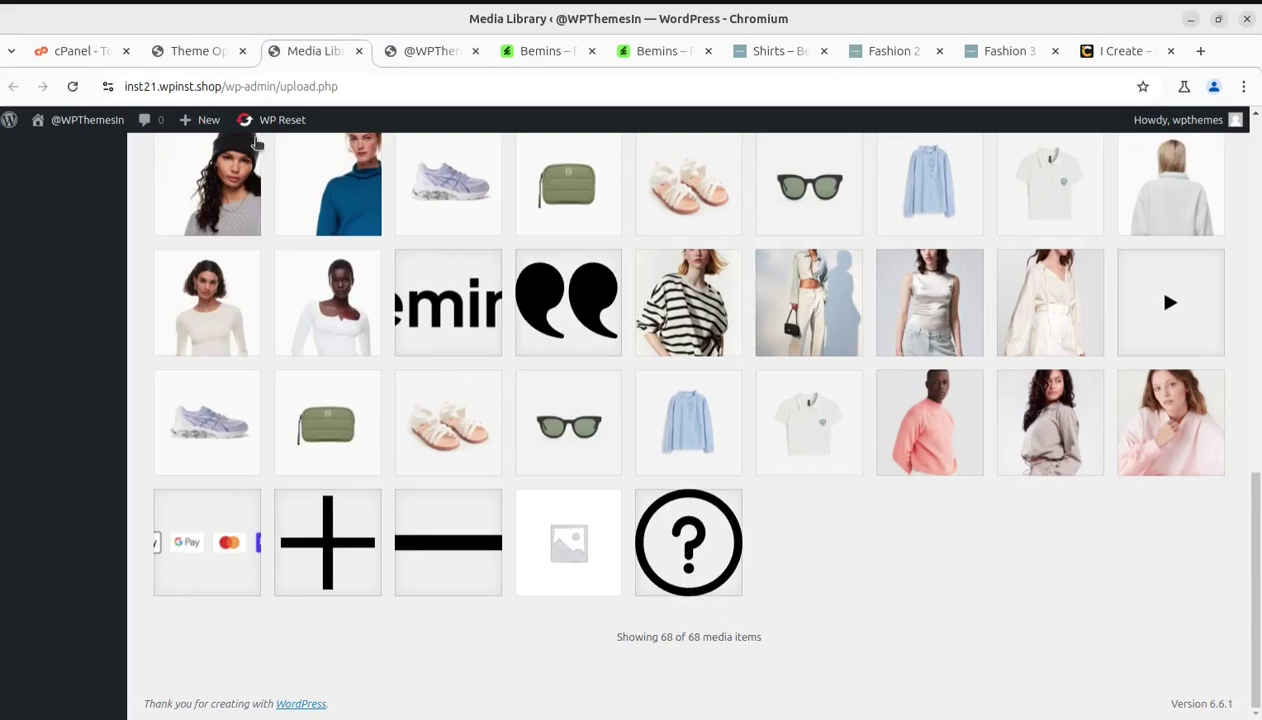
pyautogui.click(72, 86)
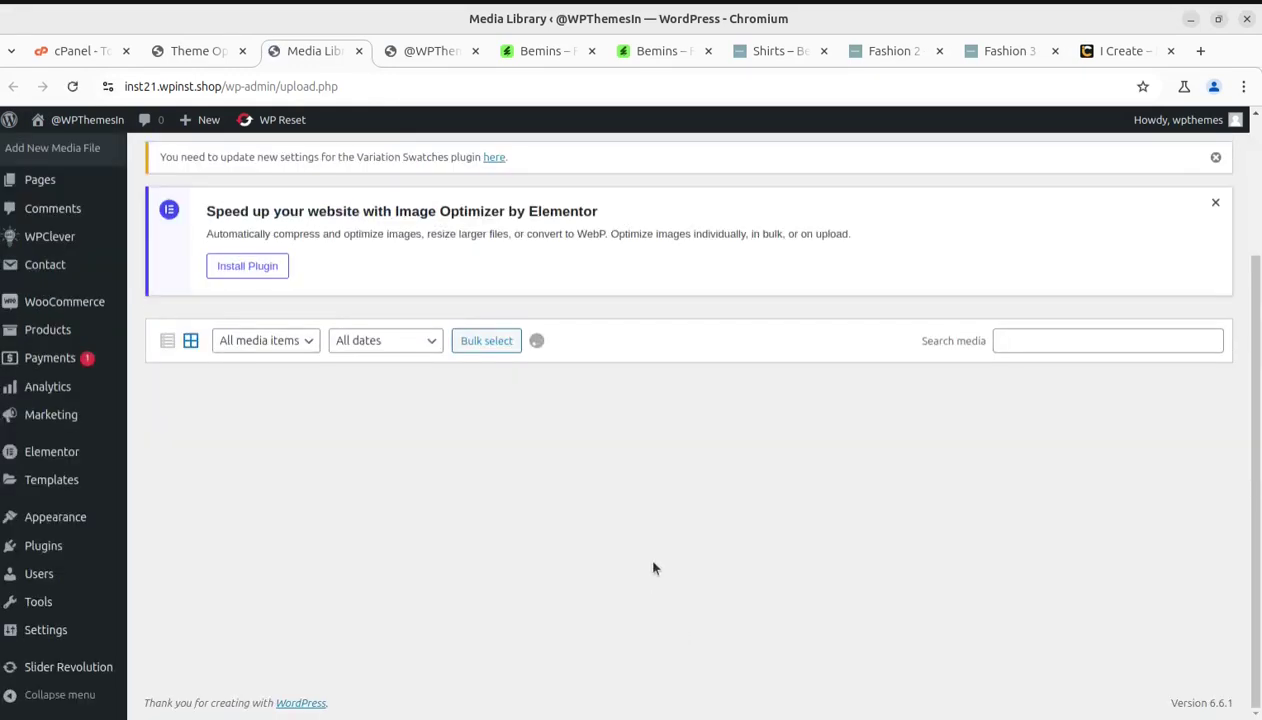
pyautogui.scroll(-10, 655, 568)
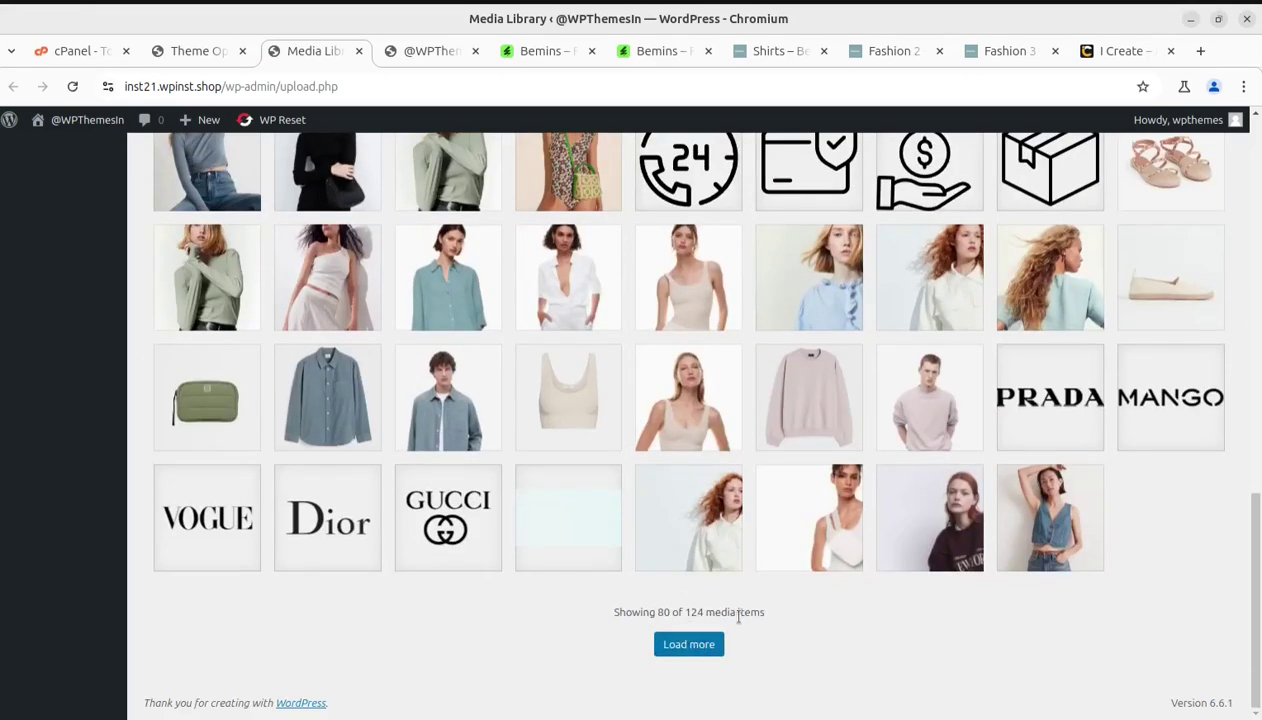
pyautogui.scroll(3, 679, 531)
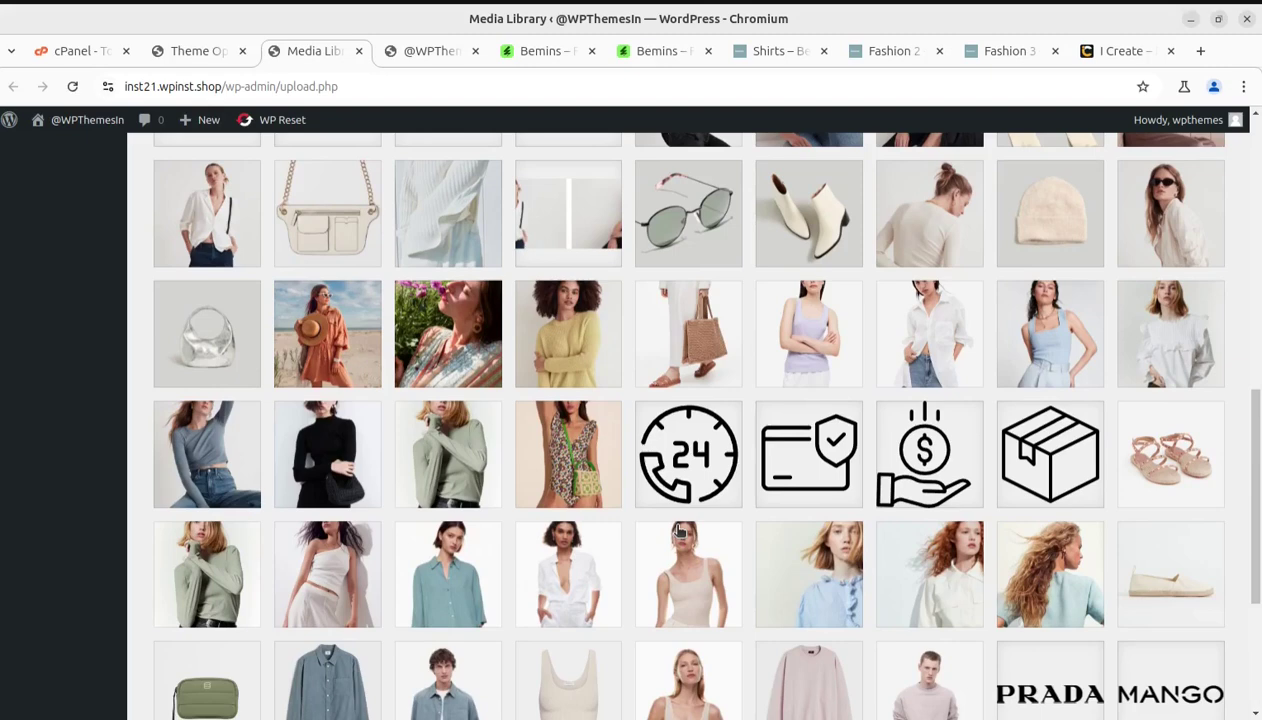
pyautogui.scroll(1, 679, 531)
pyautogui.scroll(4, 679, 531)
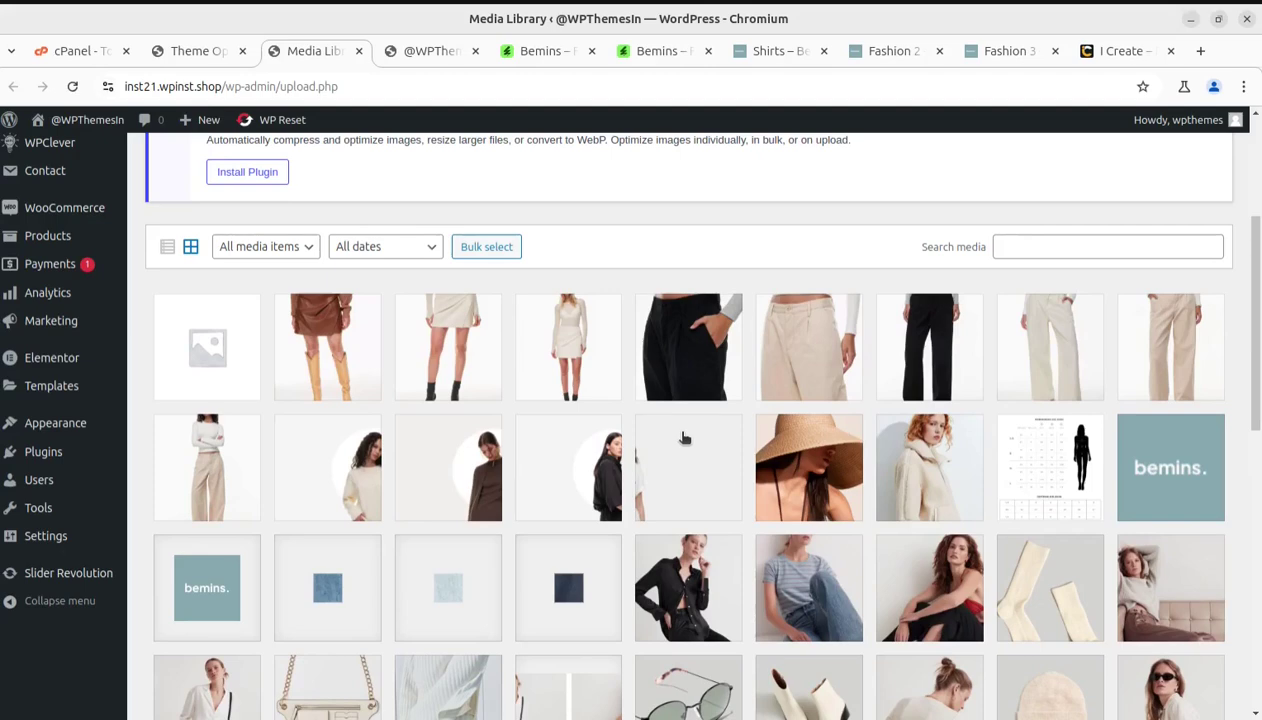
pyautogui.scroll(-2, 683, 437)
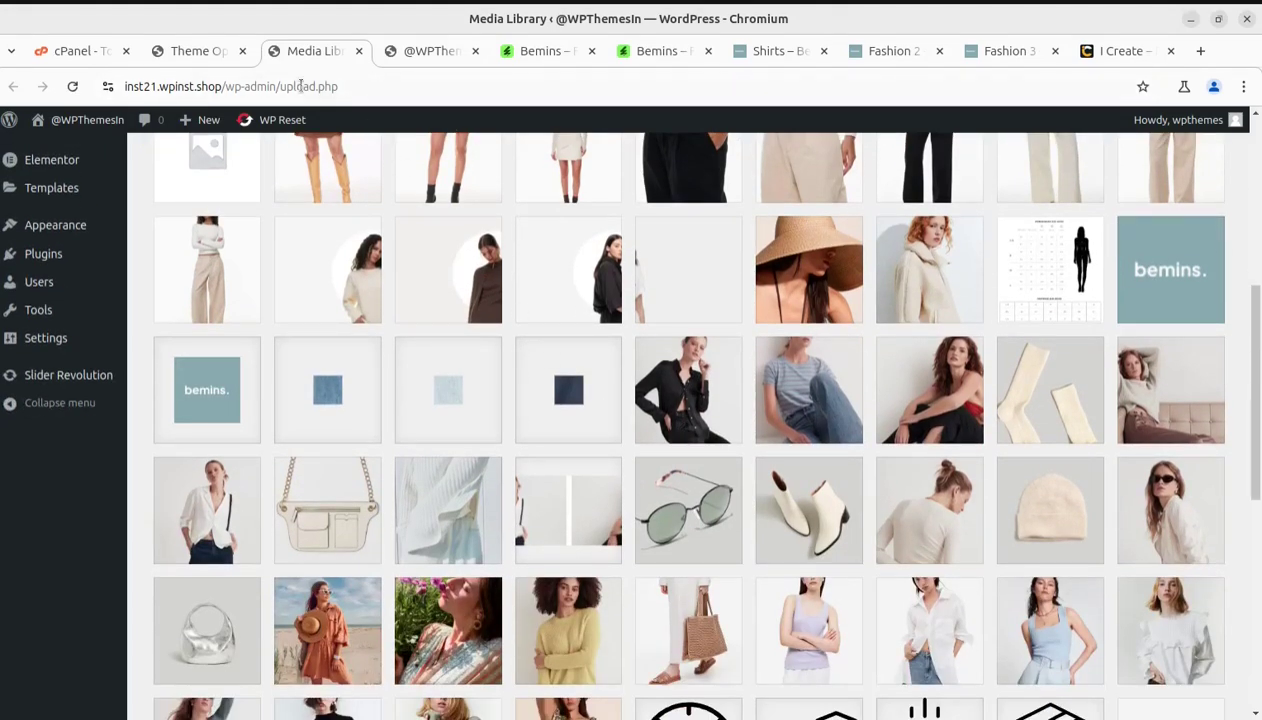
pyautogui.click(192, 52)
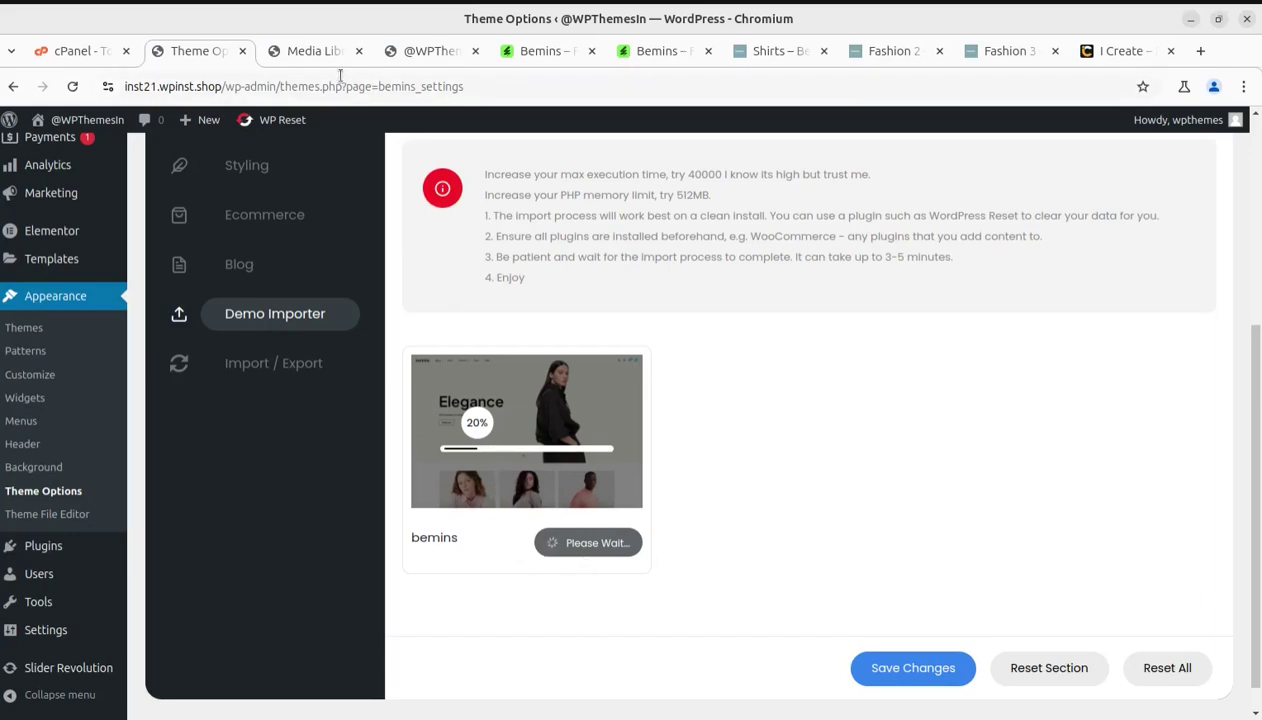
# Recheck the number of items in the inst21.wpinst.shop Media Library against the Demo Importer progress
pyautogui.click(300, 51)
pyautogui.scroll(-5, 800, 530)
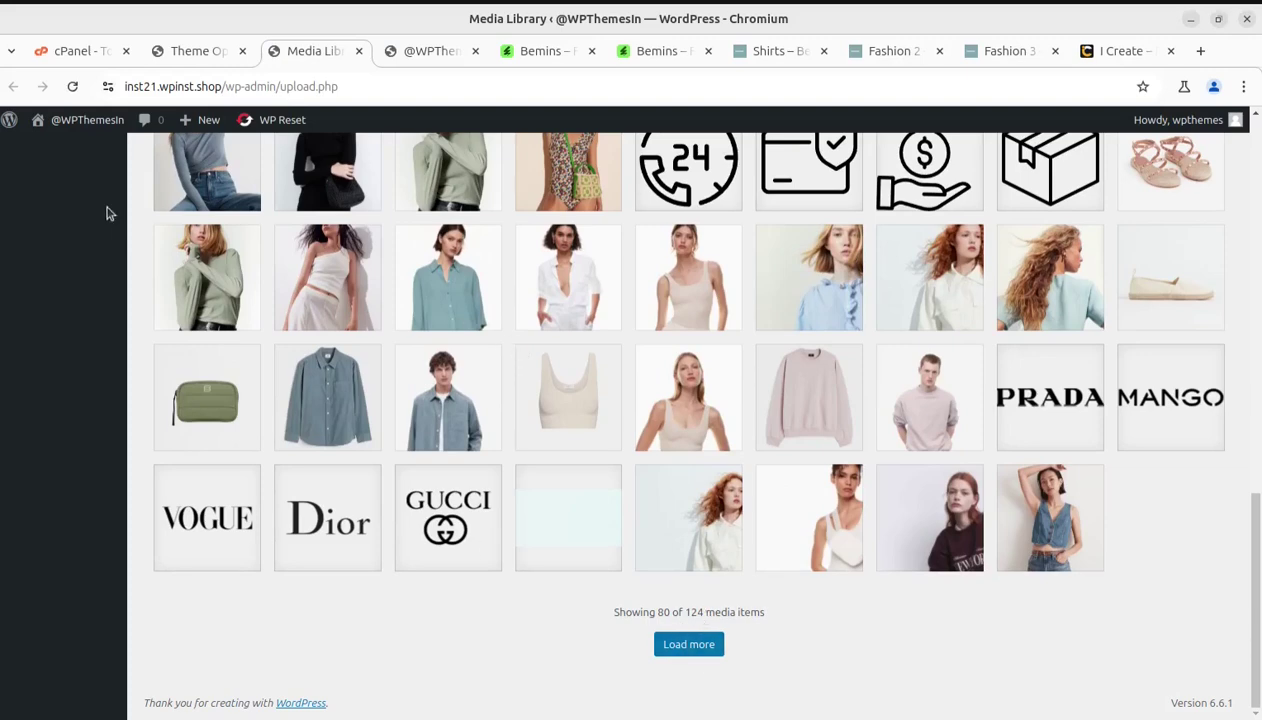
pyautogui.click(306, 703)
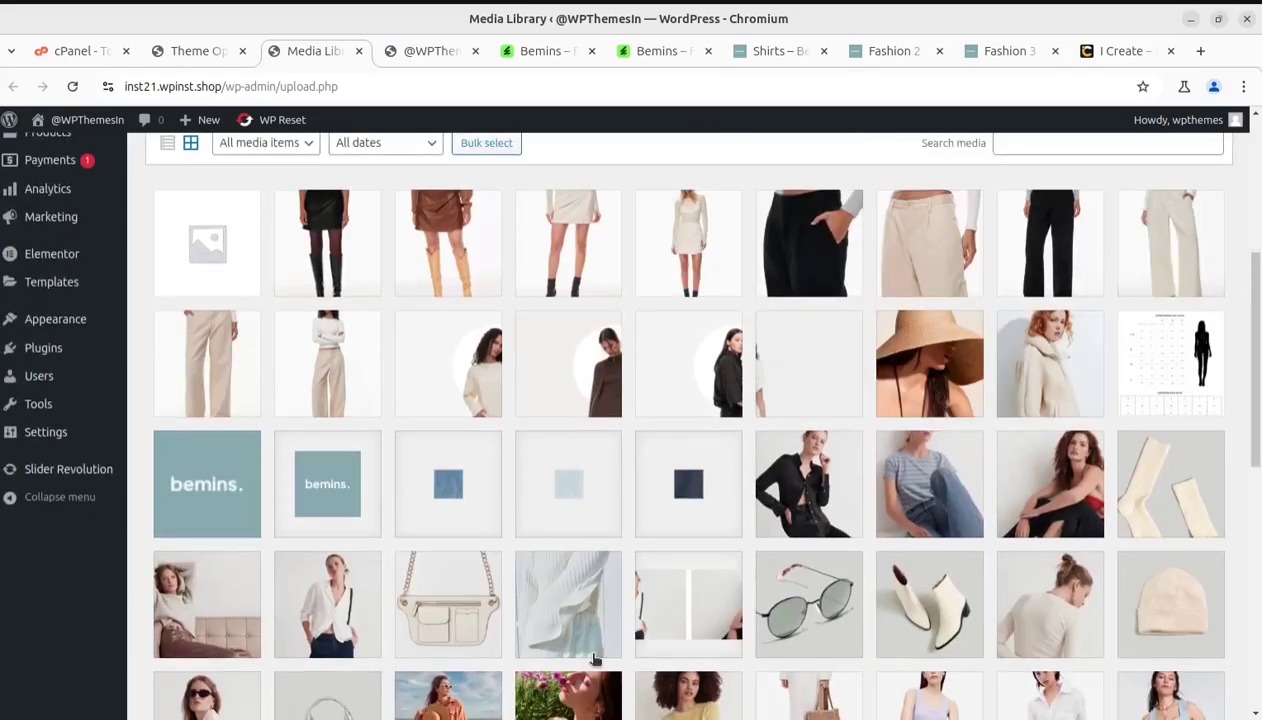
pyautogui.scroll(-10, 594, 659)
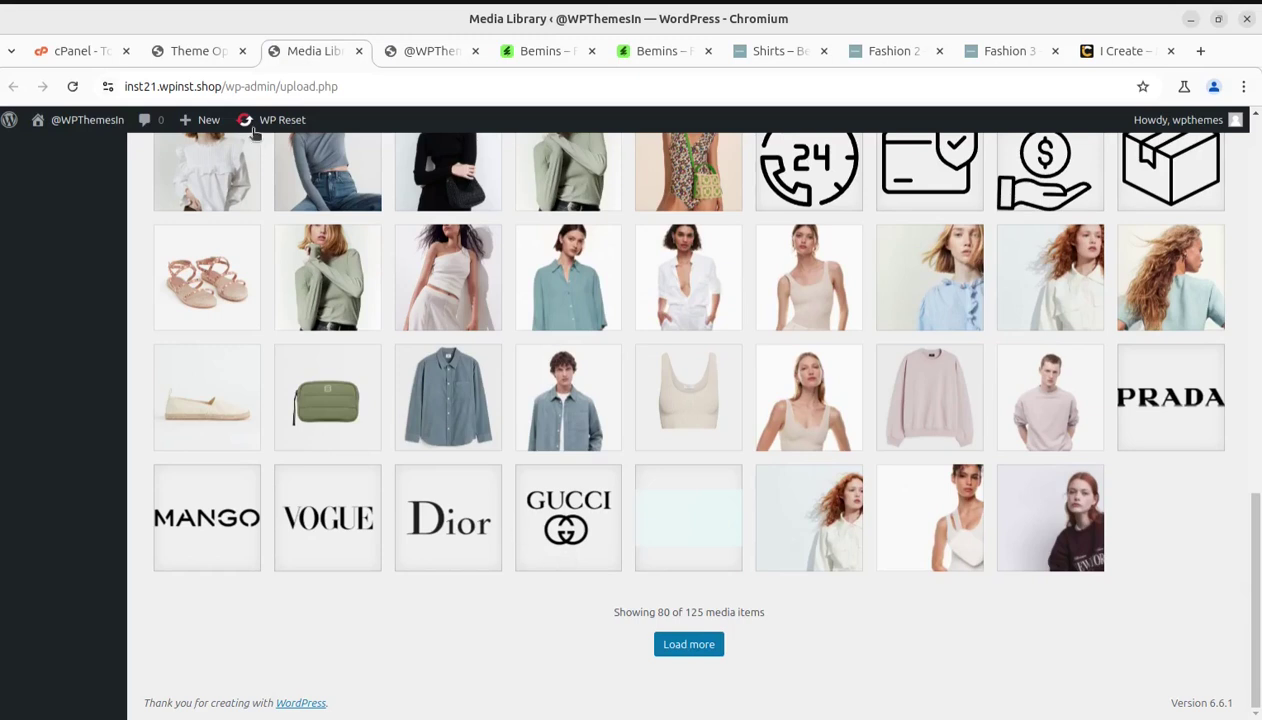
pyautogui.click(219, 52)
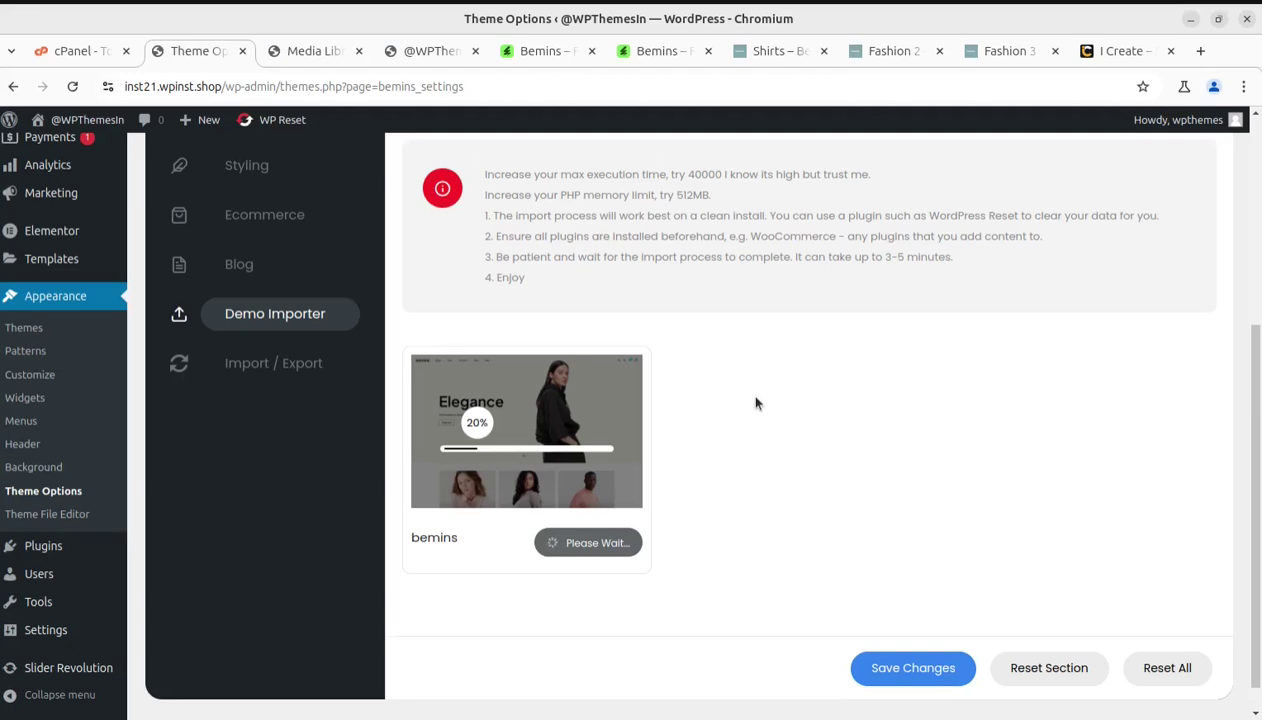
pyautogui.click(294, 50)
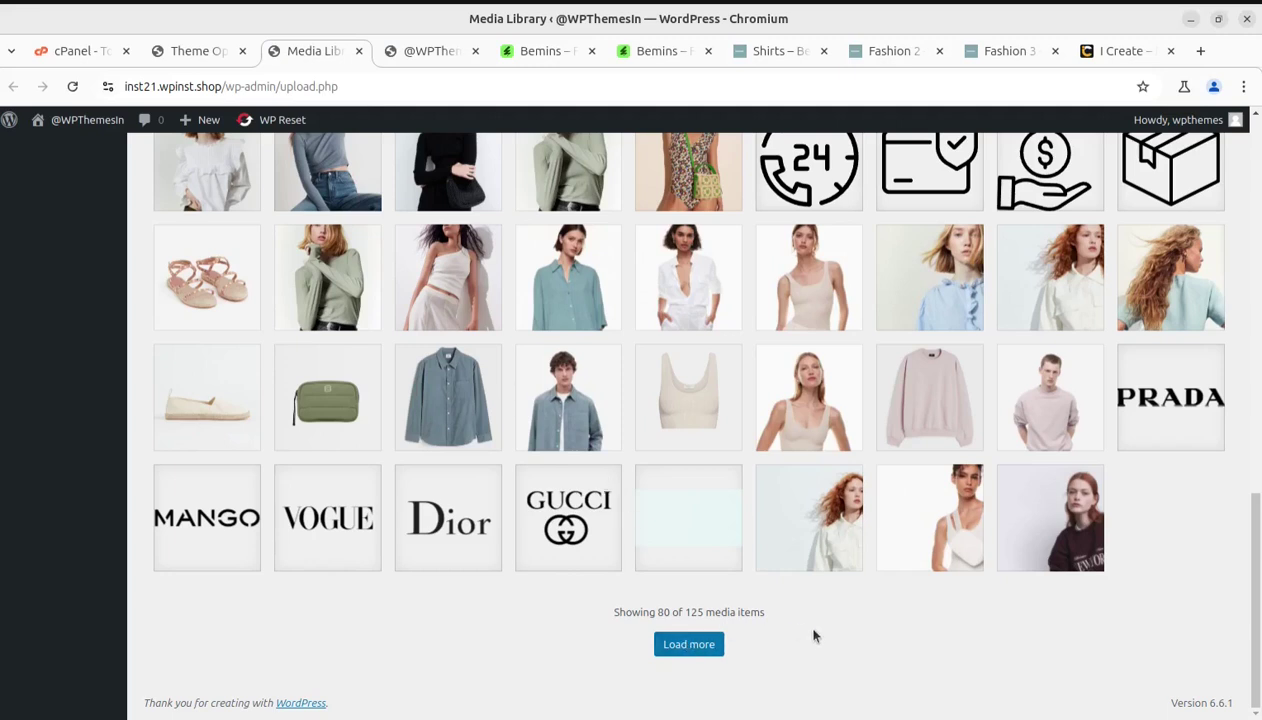
pyautogui.click(218, 56)
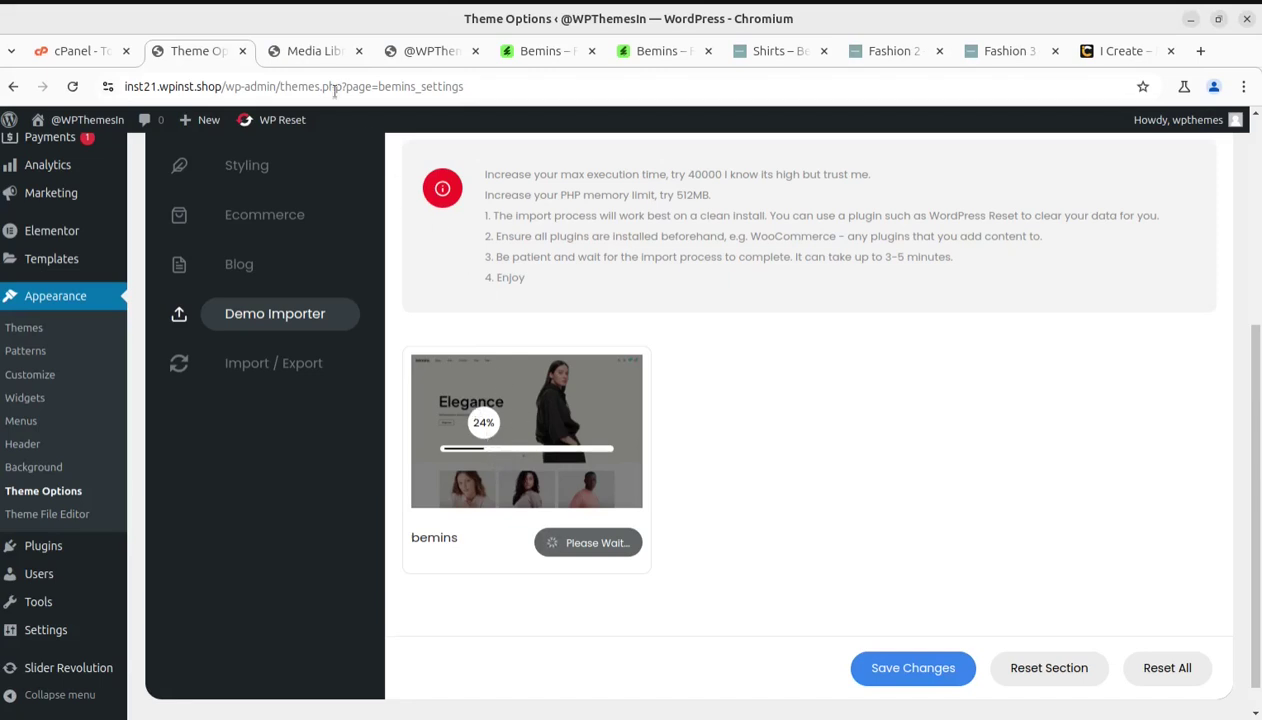
# Refresh the Media Library once more and check its item count below the image grid
pyautogui.click(312, 52)
pyautogui.scroll(-2, 493, 310)
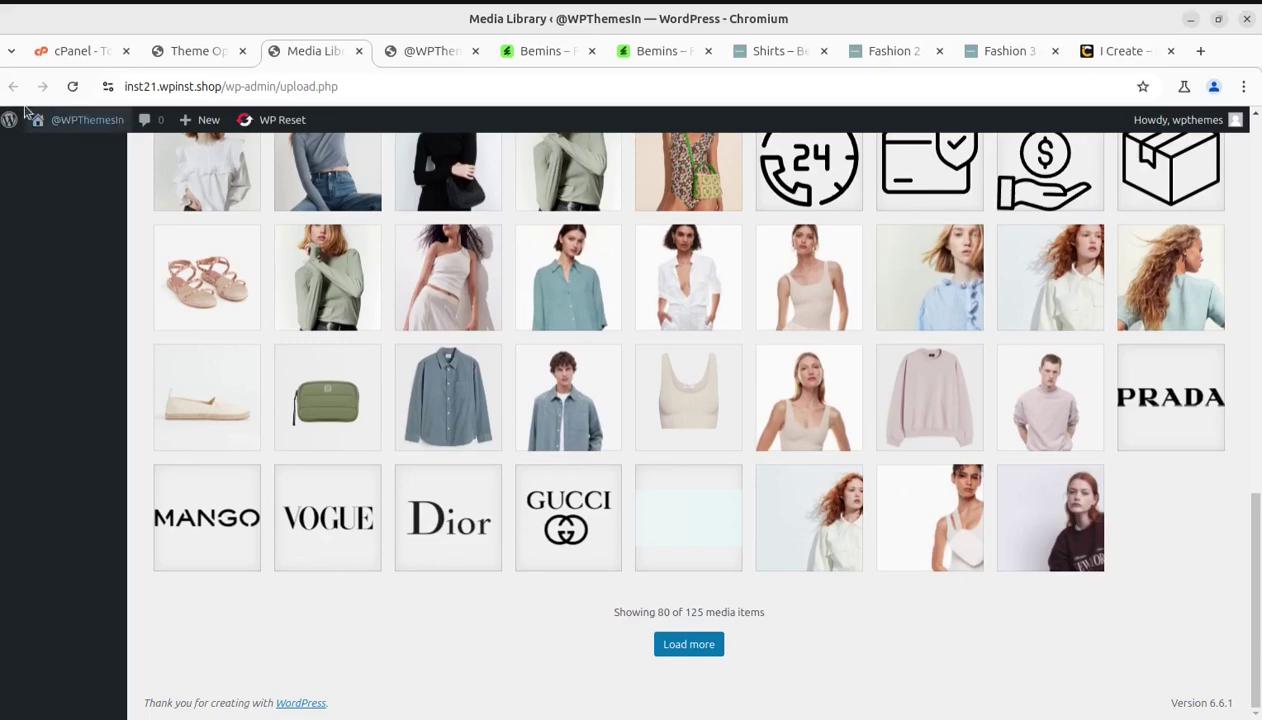
pyautogui.click(73, 88)
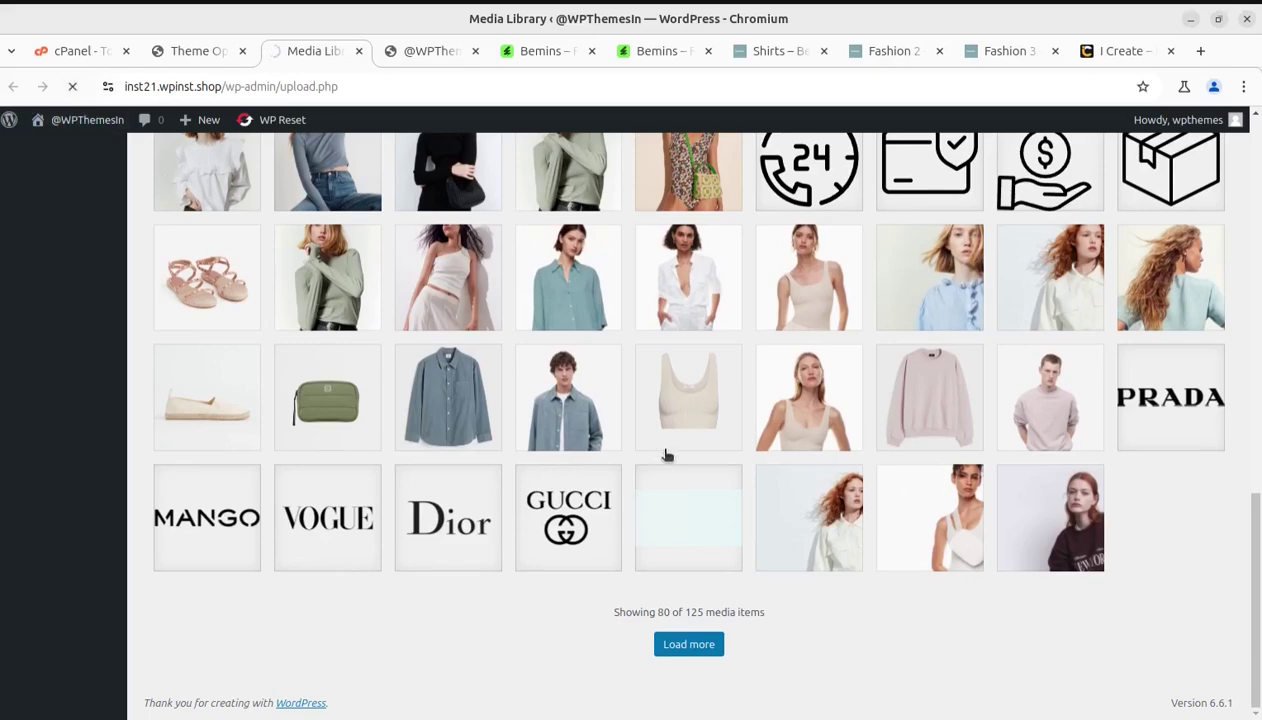
pyautogui.scroll(-12, 803, 560)
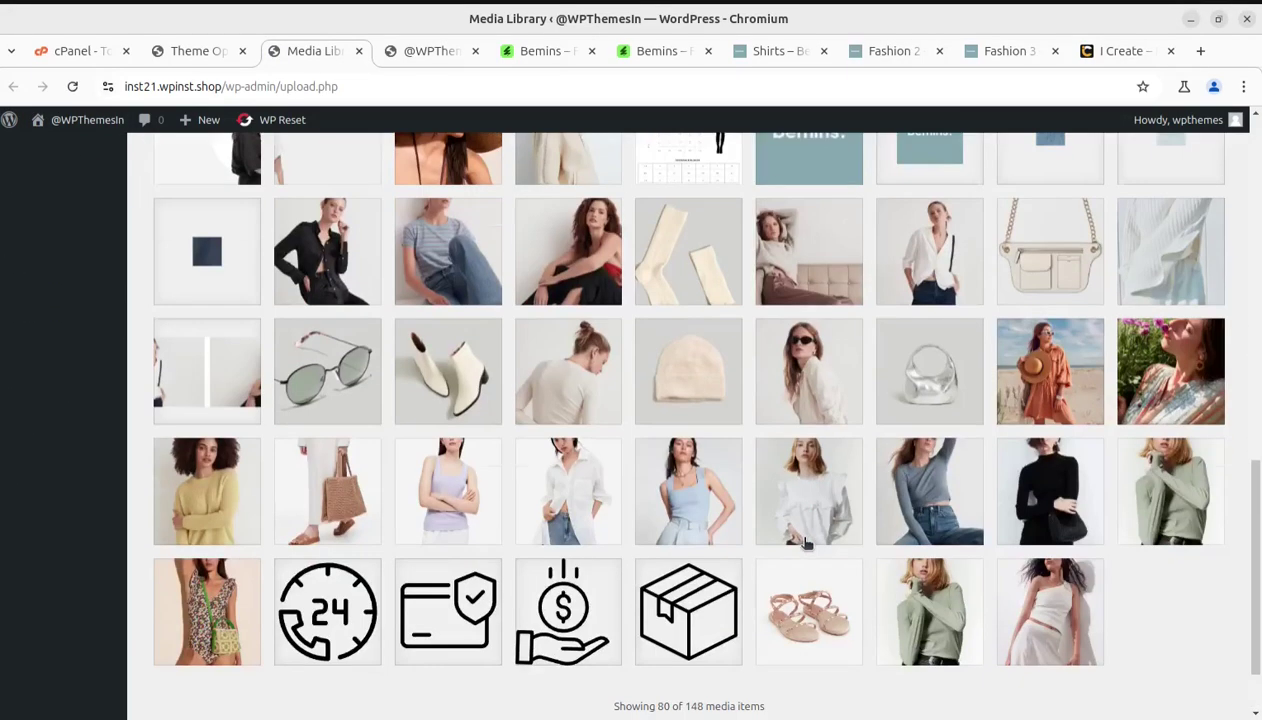
pyautogui.scroll(-2, 806, 542)
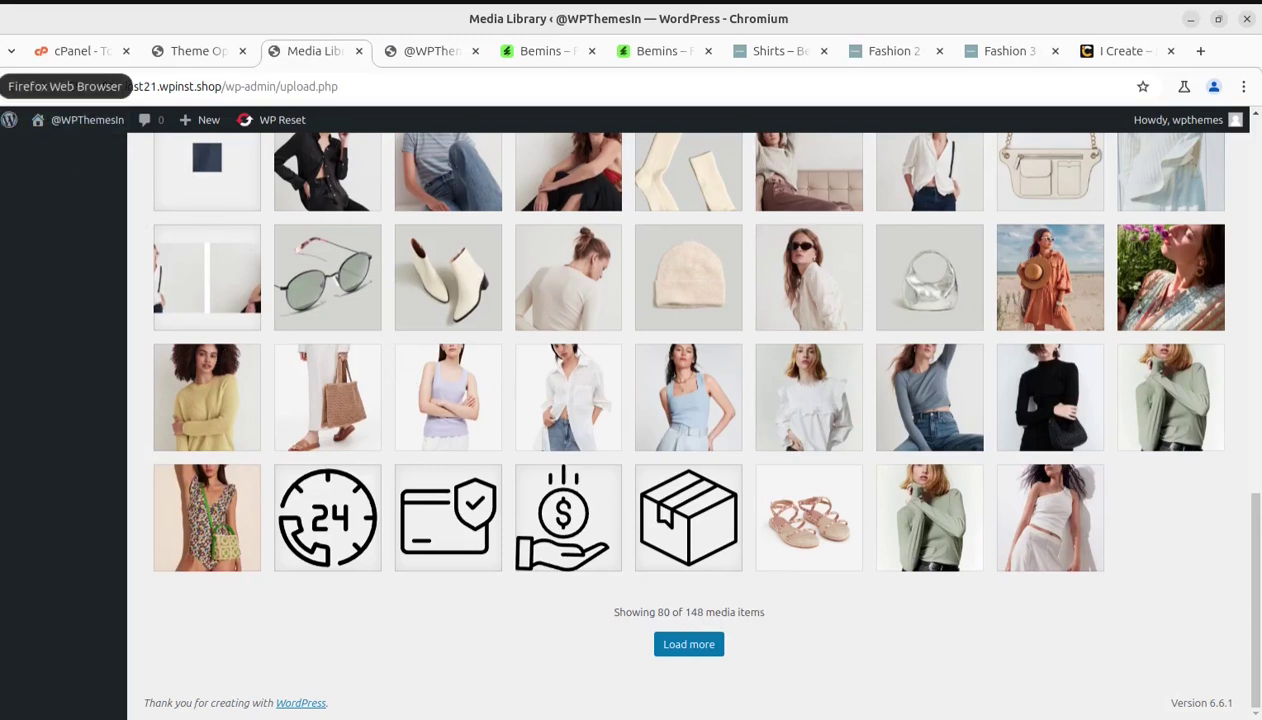
# Switch to Firefox and compare the bemins import progress on inst.gowptheme.com with the Media Library in Chromium
pyautogui.click(1, 86)
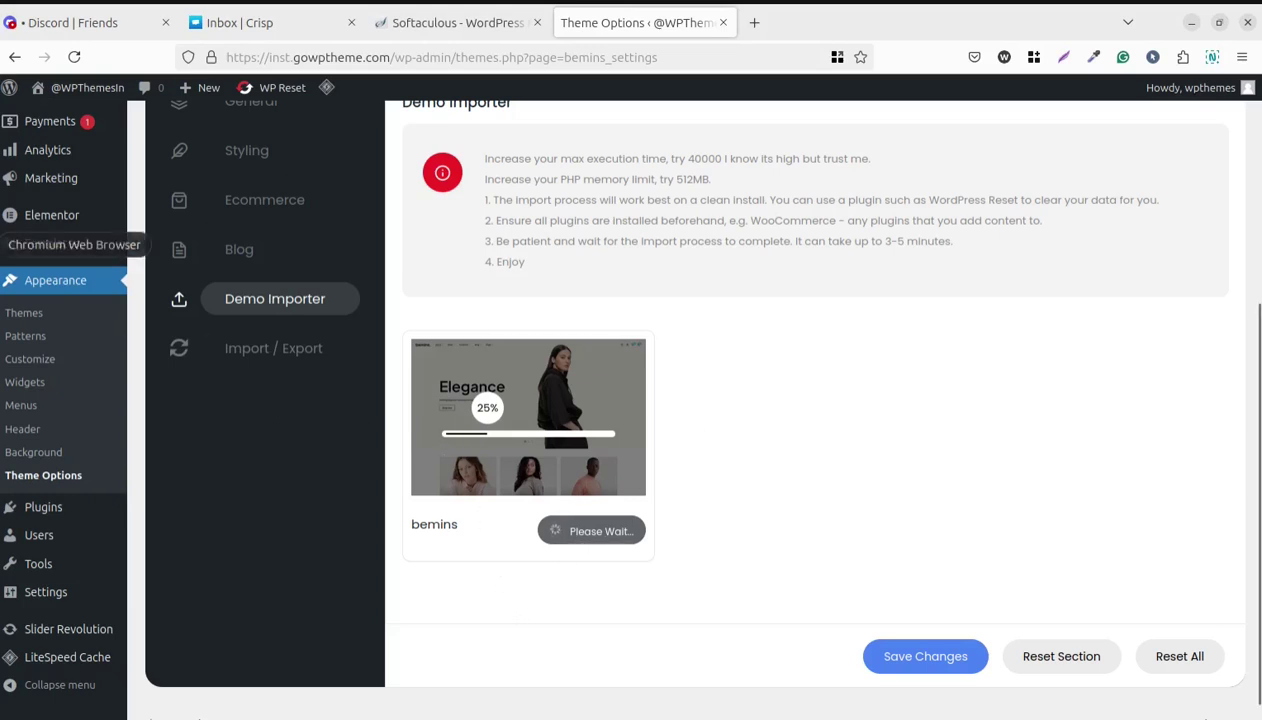
pyautogui.click(3, 238)
pyautogui.scroll(2, 660, 540)
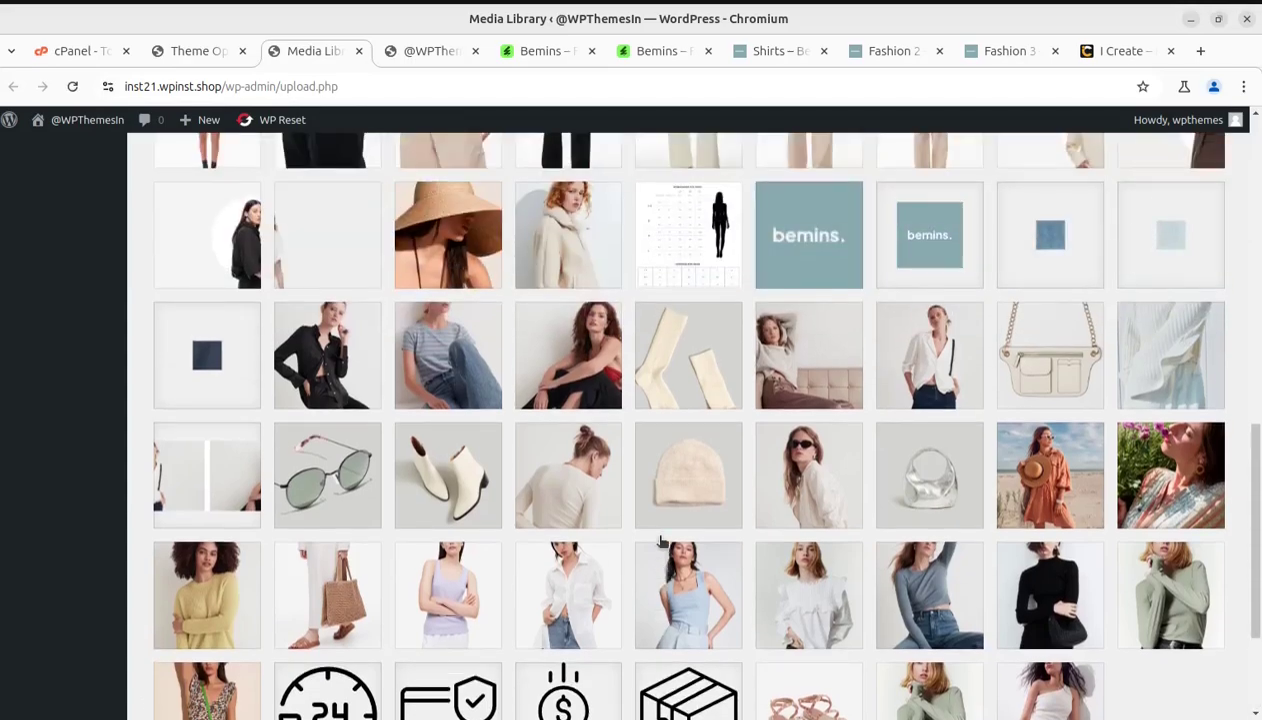
pyautogui.click(3, 86)
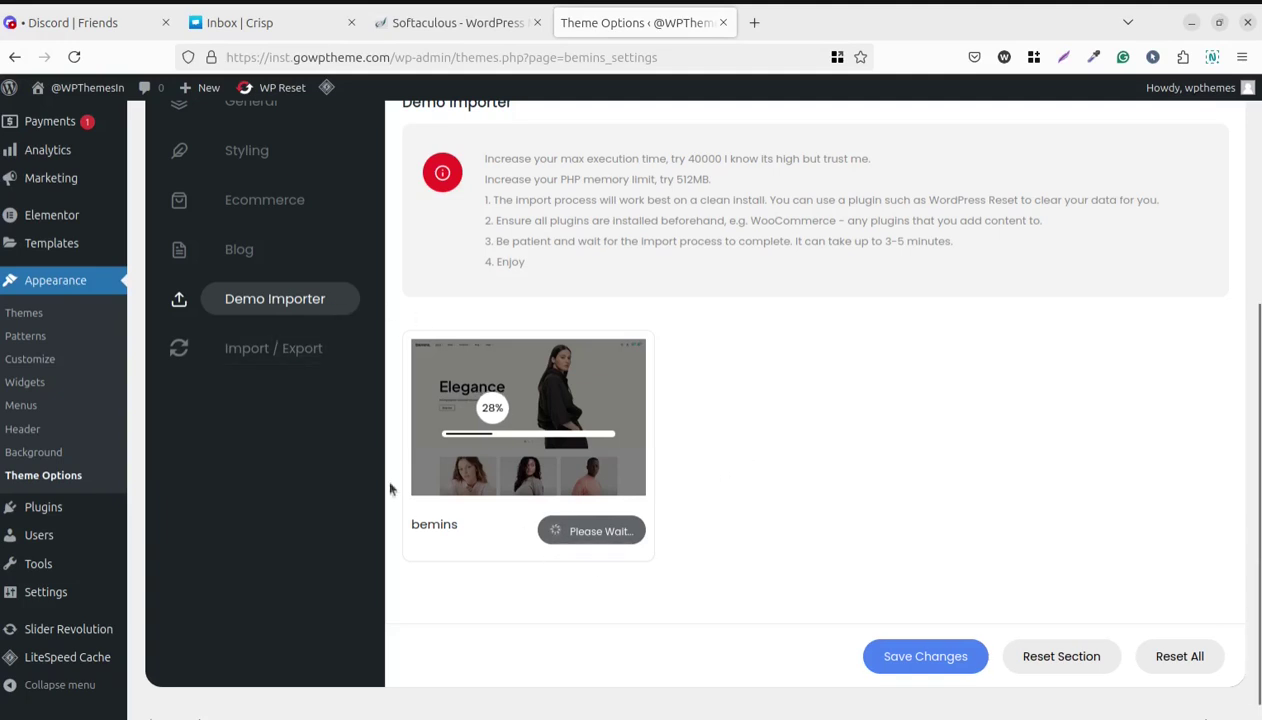
pyautogui.scroll(3, 394, 523)
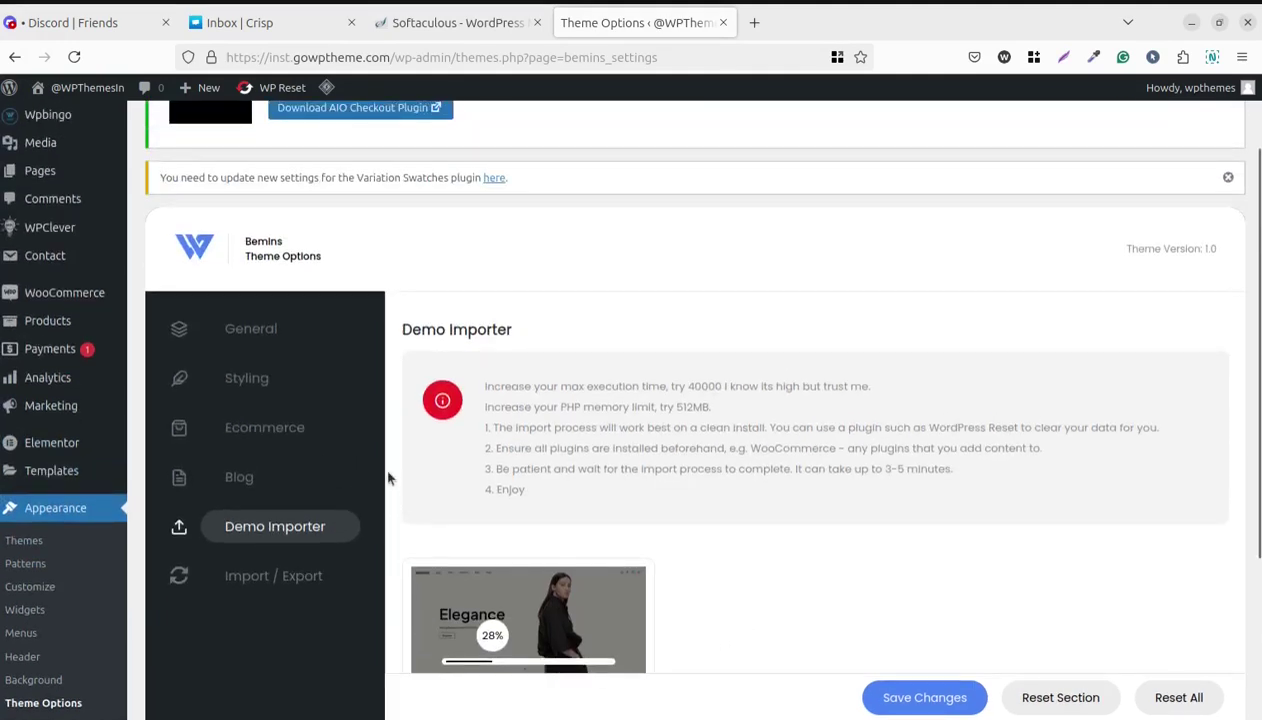
pyautogui.scroll(-1, 390, 478)
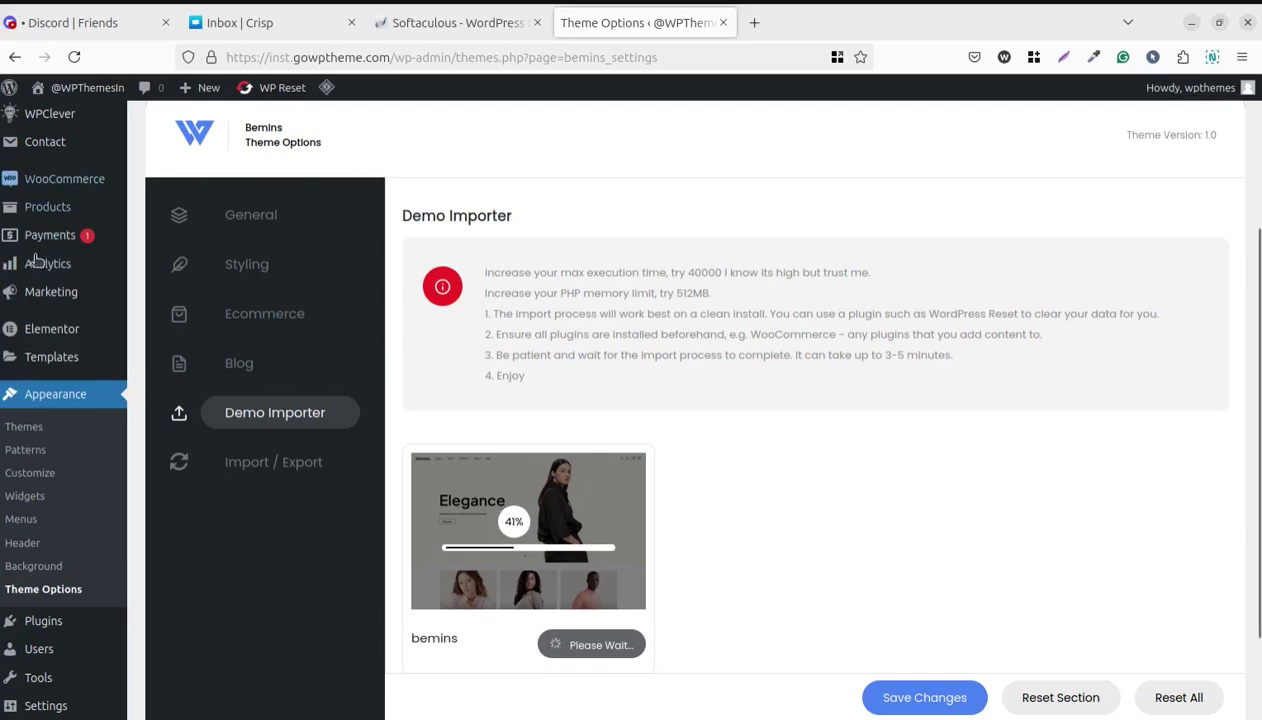
# Open the inst.gowptheme.com Media Library in a new tab, check its imported images and return to Theme Options
pyautogui.scroll(4, 45, 245)
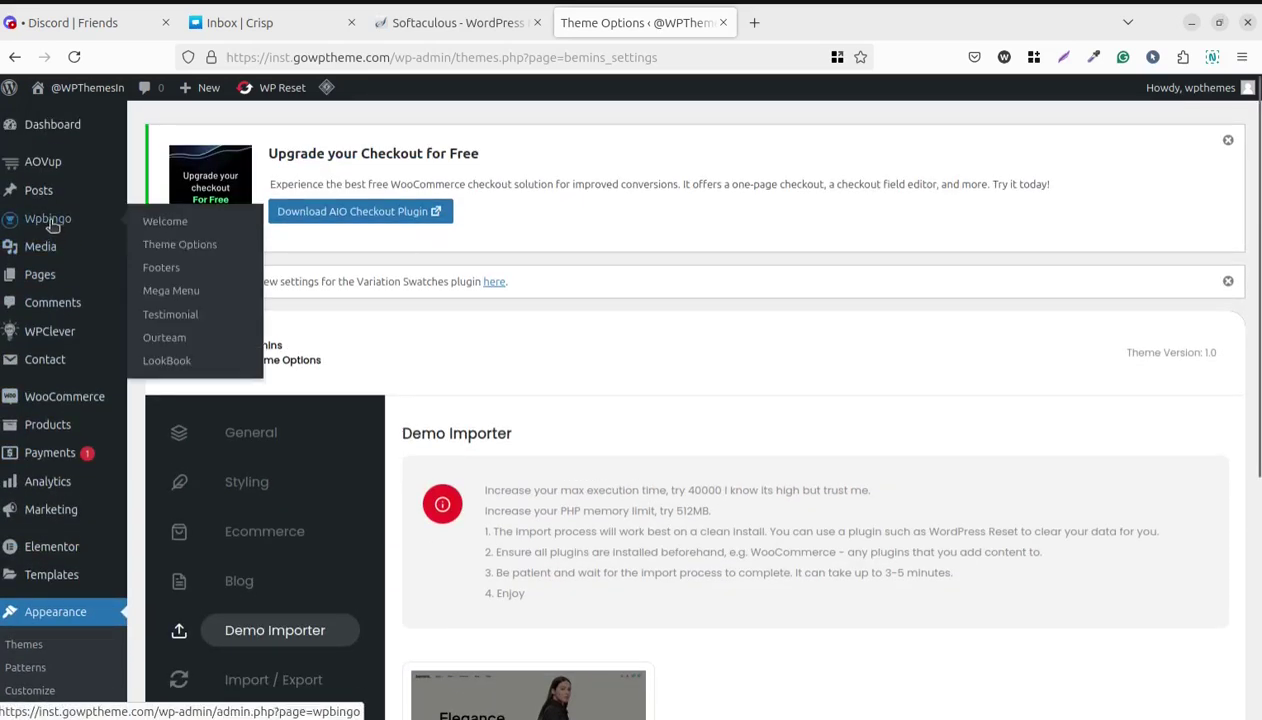
pyautogui.middleClick(160, 249)
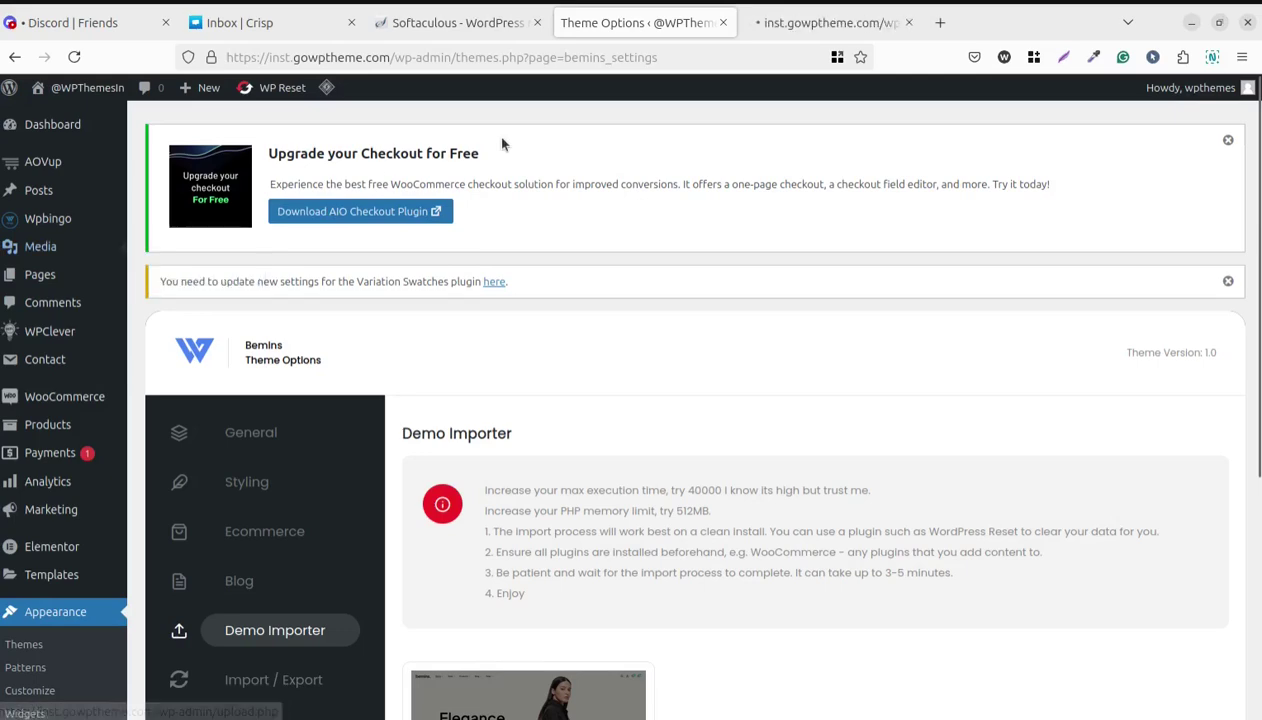
pyautogui.click(838, 22)
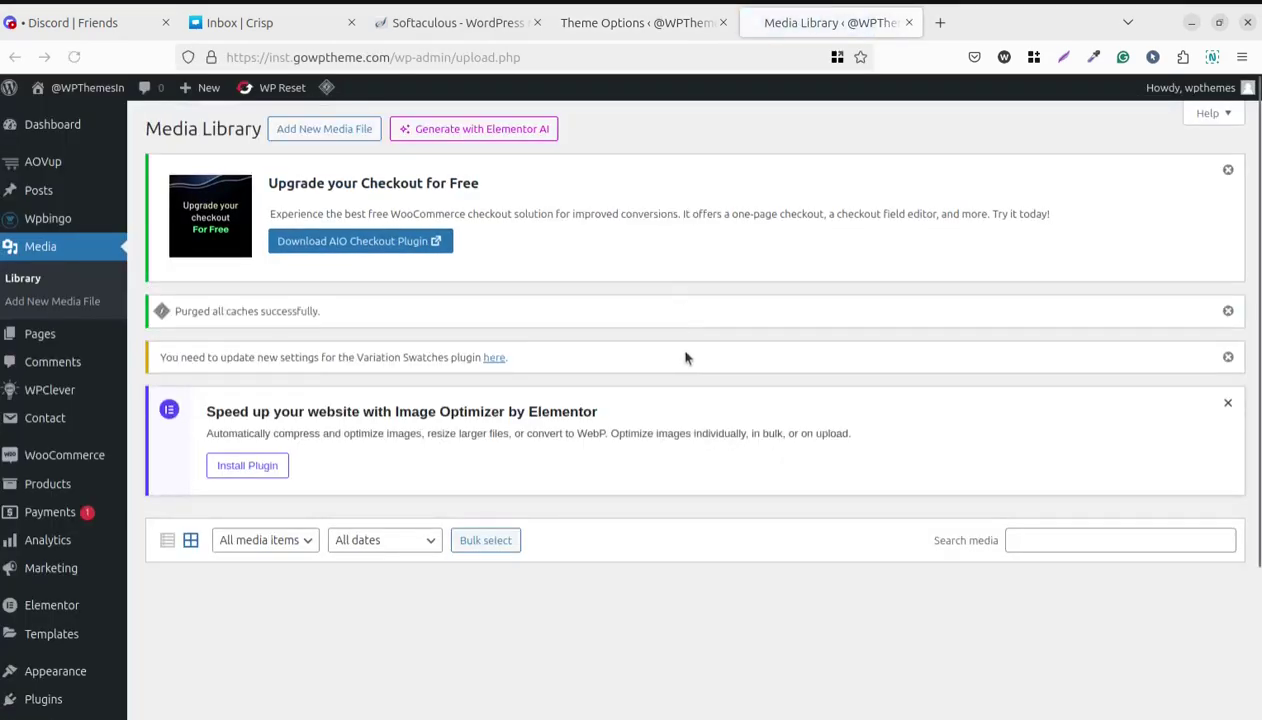
pyautogui.scroll(-3, 685, 357)
pyautogui.scroll(-10, 685, 357)
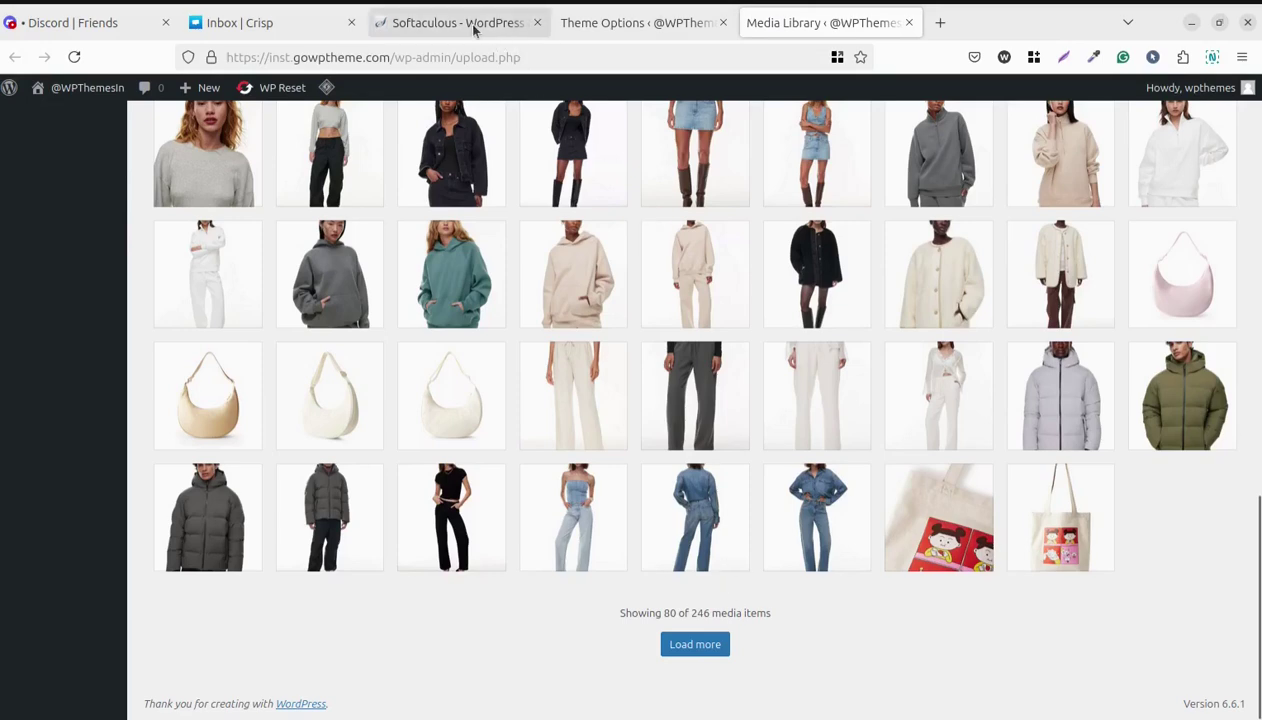
pyautogui.click(629, 25)
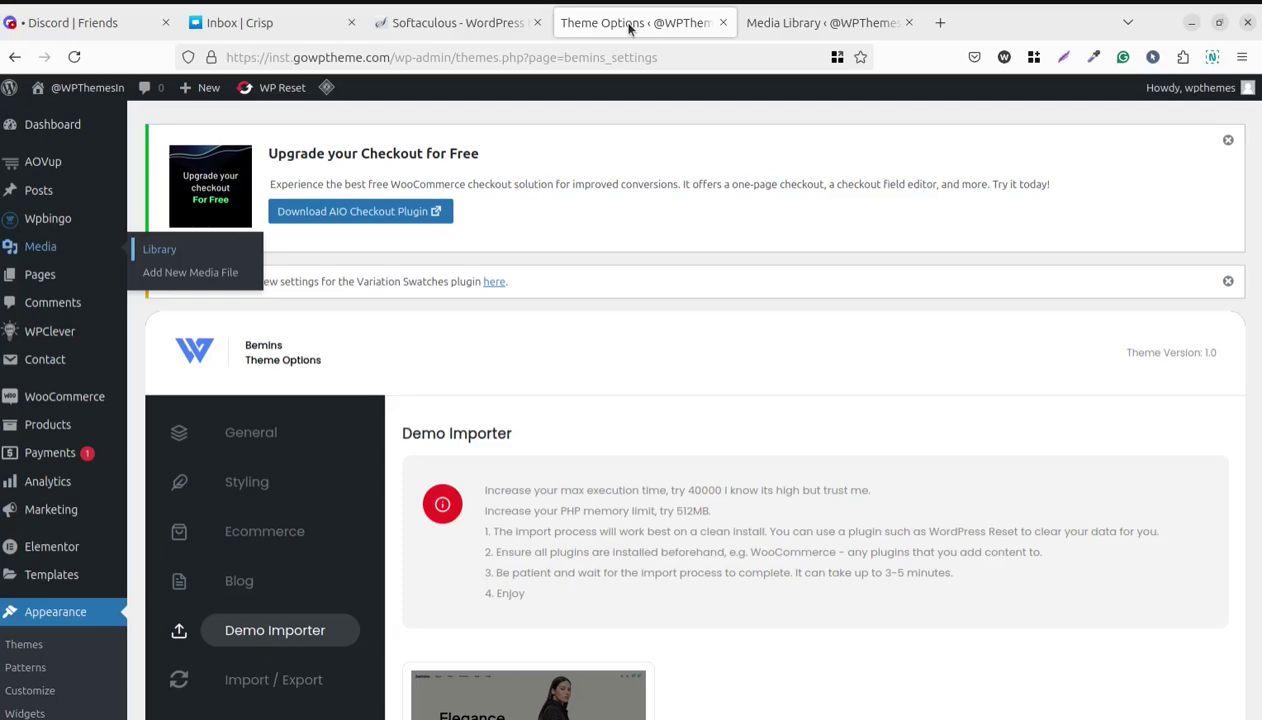
# Check the Demo Importer progress on inst21.wpinst.shop in Chromium, then return to the inst.gowptheme.com import in Firefox
pyautogui.scroll(-4, 634, 267)
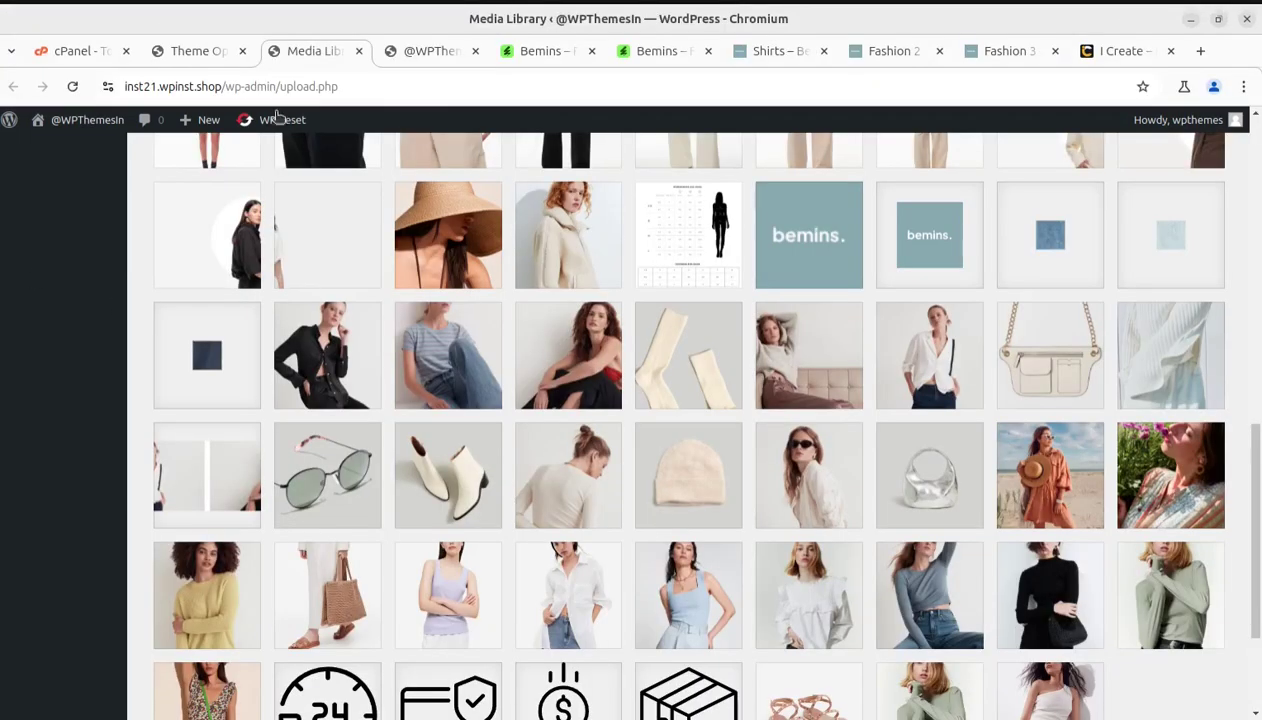
pyautogui.click(208, 51)
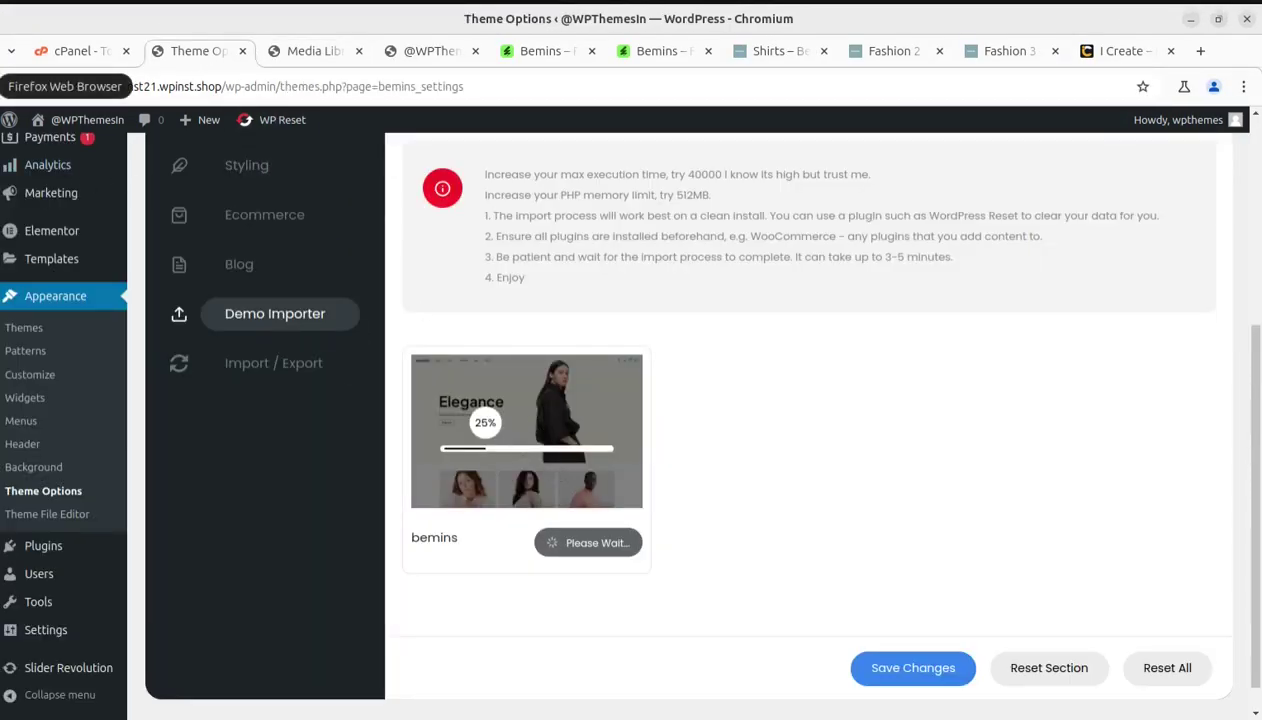
pyautogui.click(4, 86)
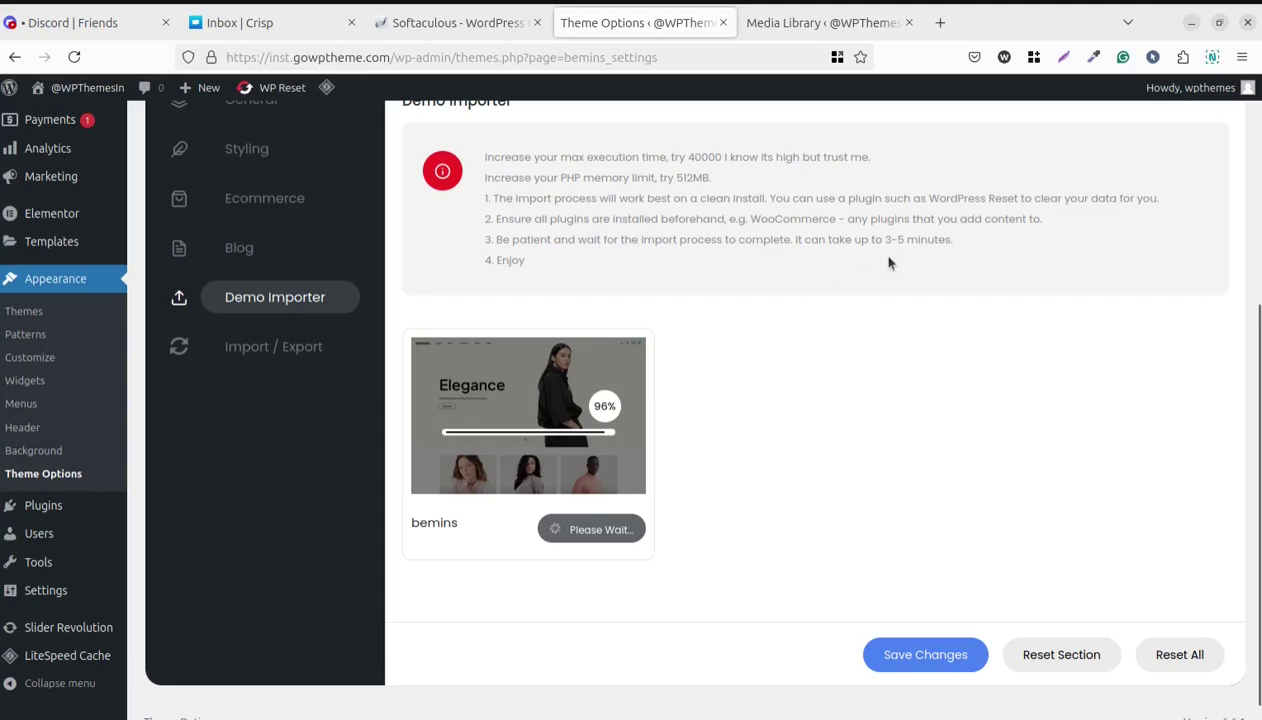
# Highlight the "3-5 minutes" import time note, recheck the import progress and go back to the inst.gowptheme.com Media Library
pyautogui.moveTo(885, 240); pyautogui.dragTo(949, 240)
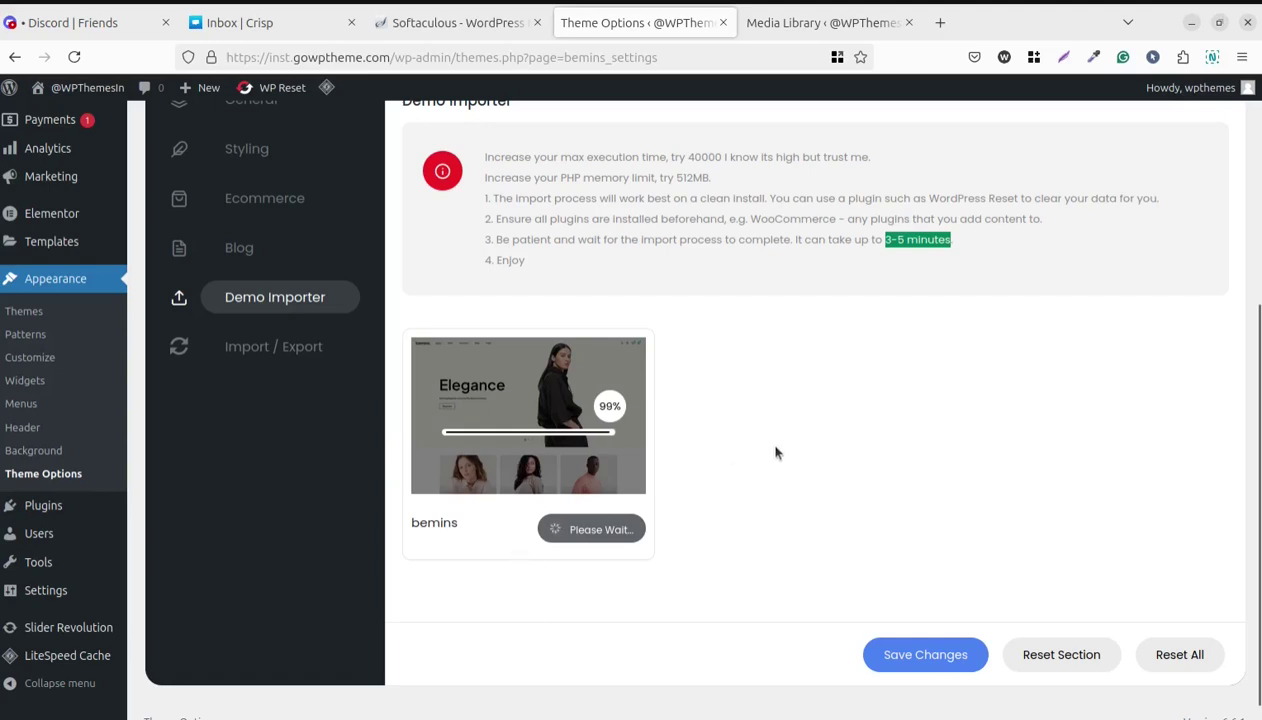
pyautogui.scroll(3, 764, 441)
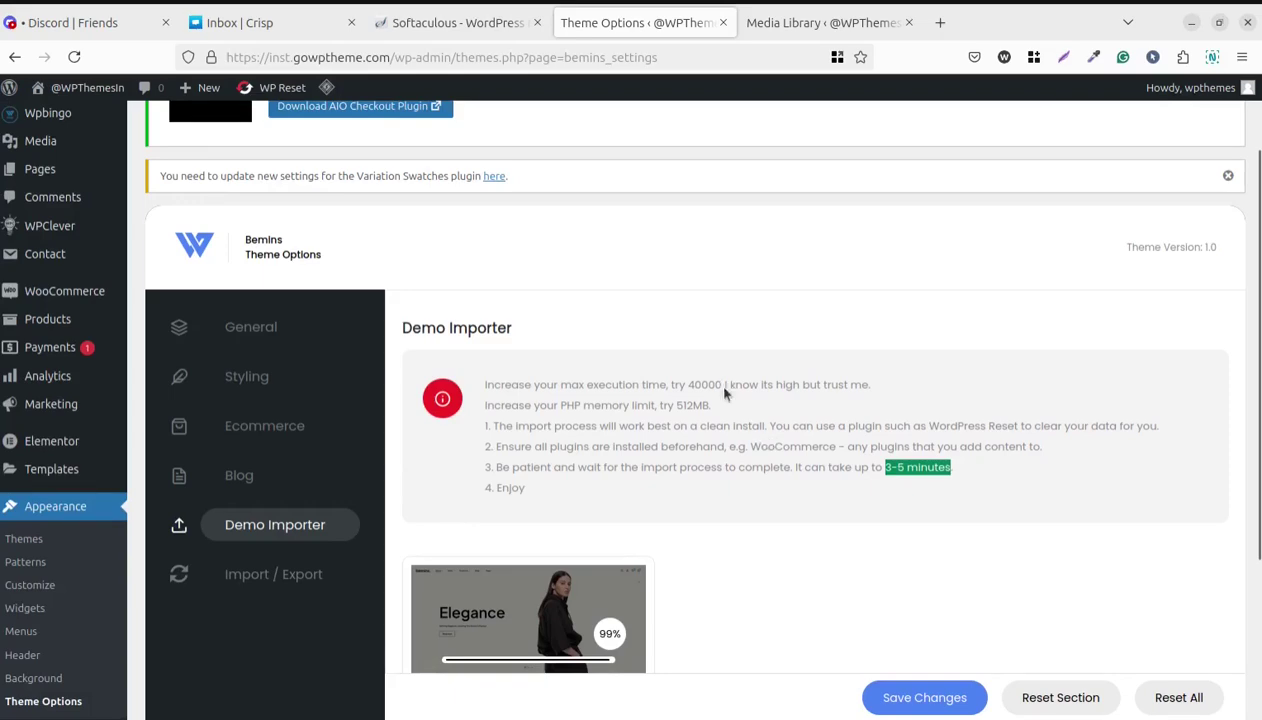
pyautogui.scroll(2, 725, 388)
pyautogui.scroll(-5, 725, 395)
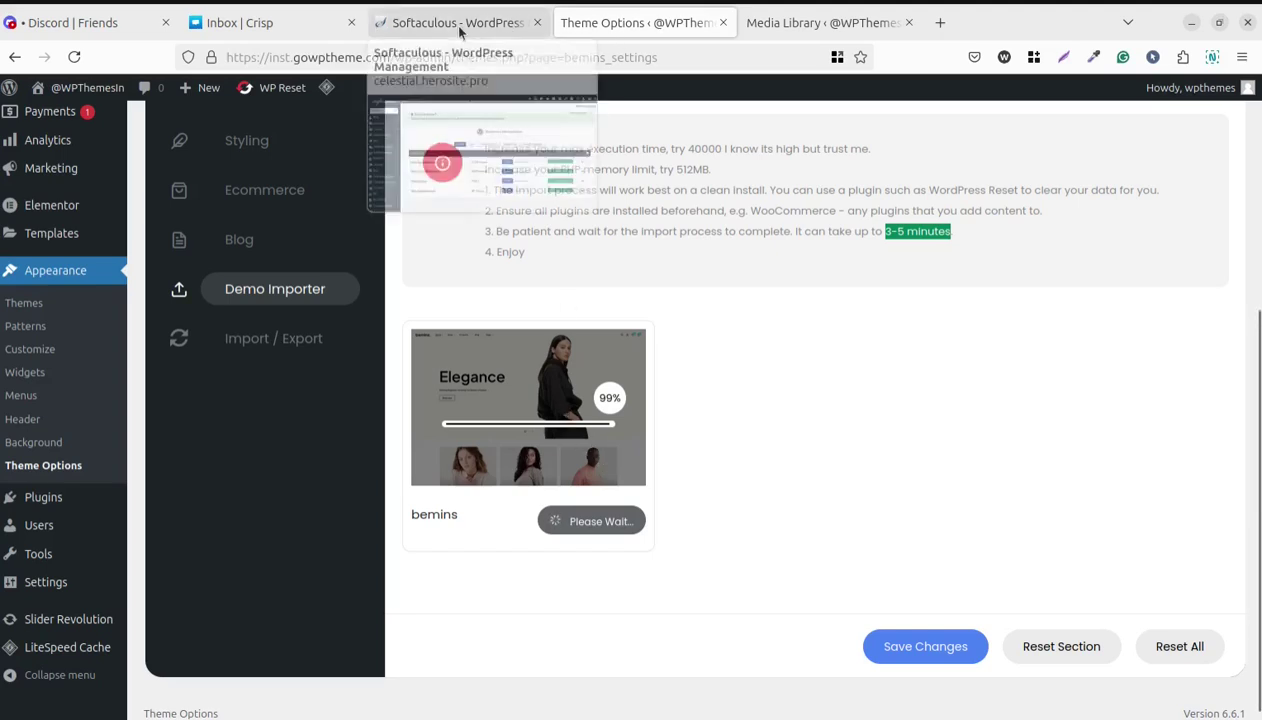
pyautogui.click(781, 30)
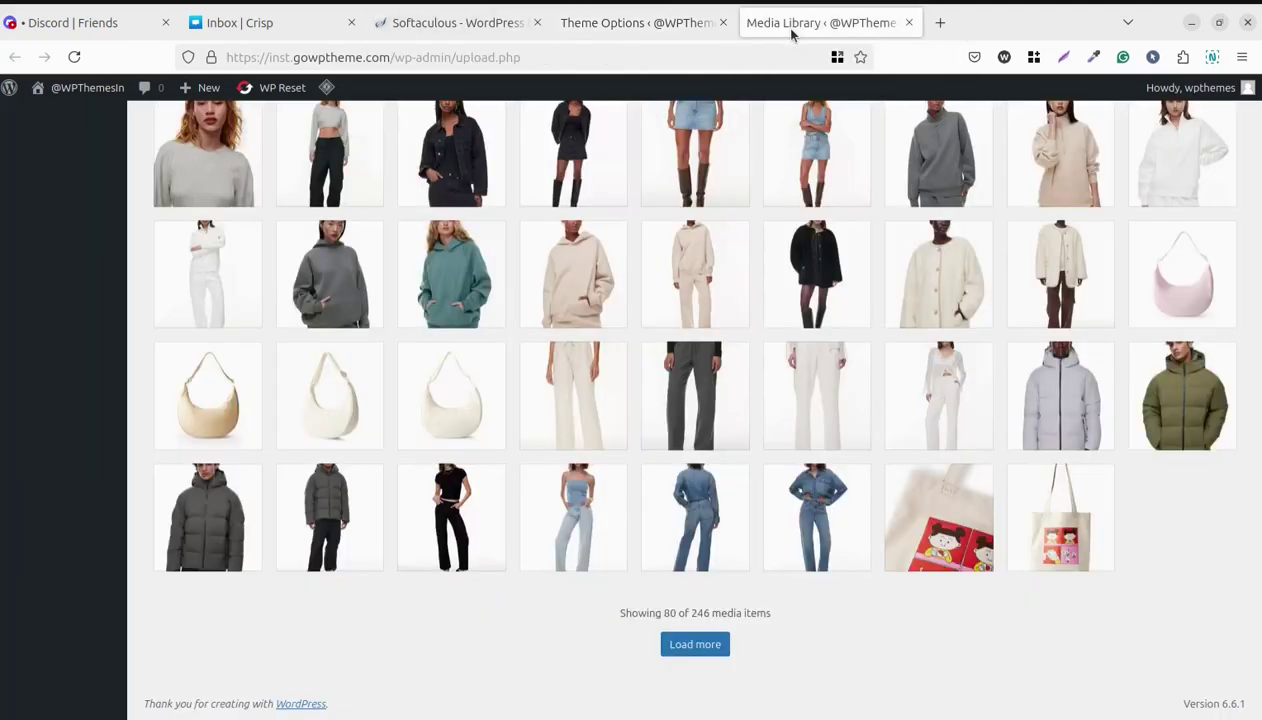
# Reload the Media Library to check the imported images, return to the Demo Importer and highlight the "3-5 minutes" import time note
pyautogui.click(77, 57)
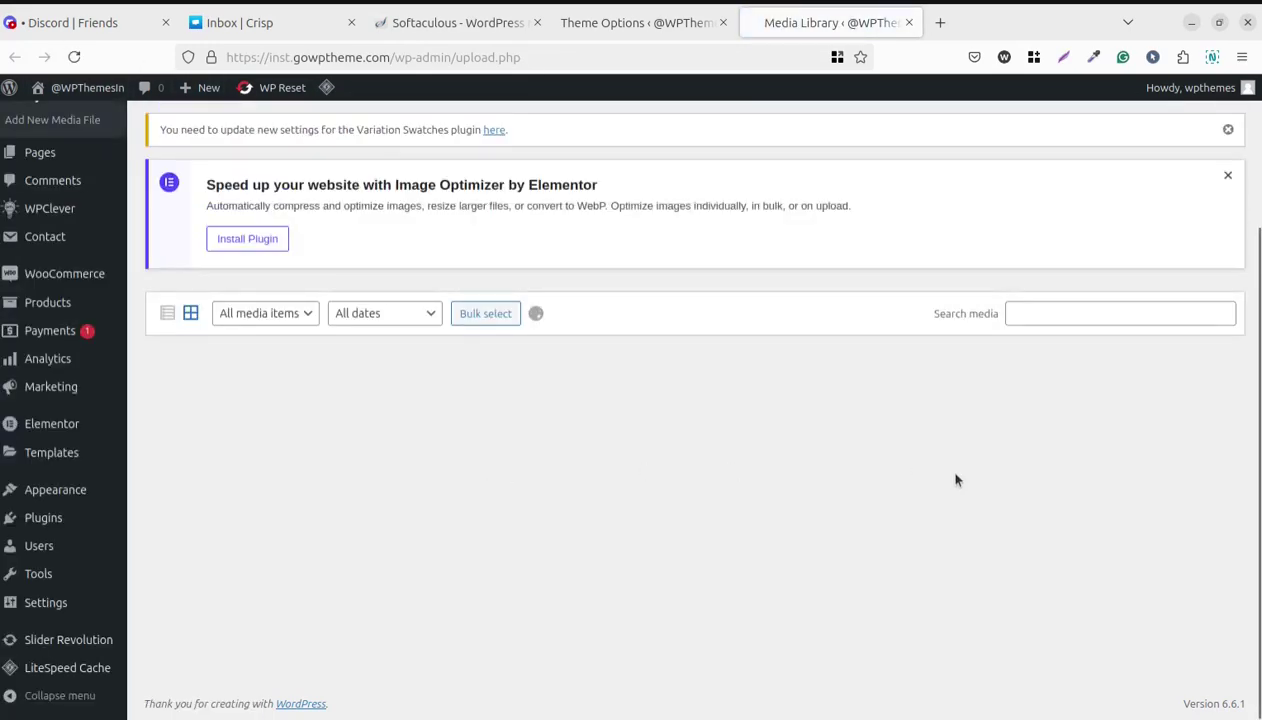
pyautogui.scroll(-10, 955, 480)
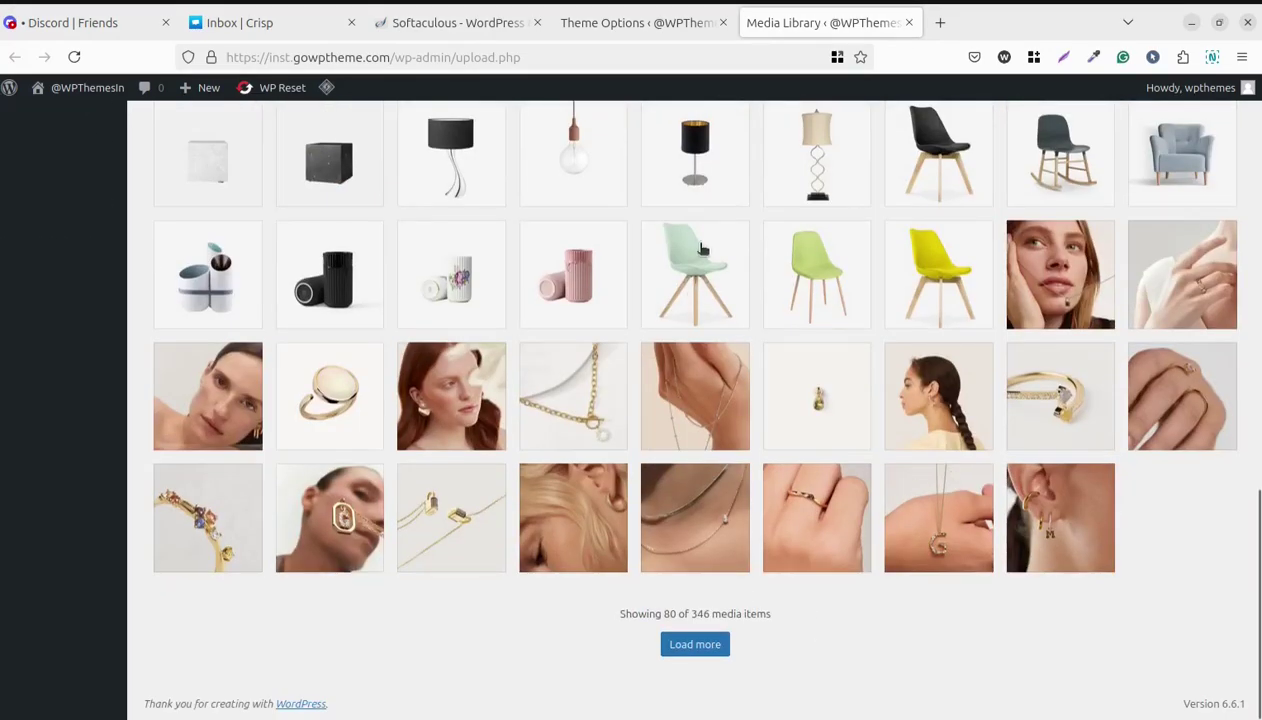
pyautogui.click(612, 23)
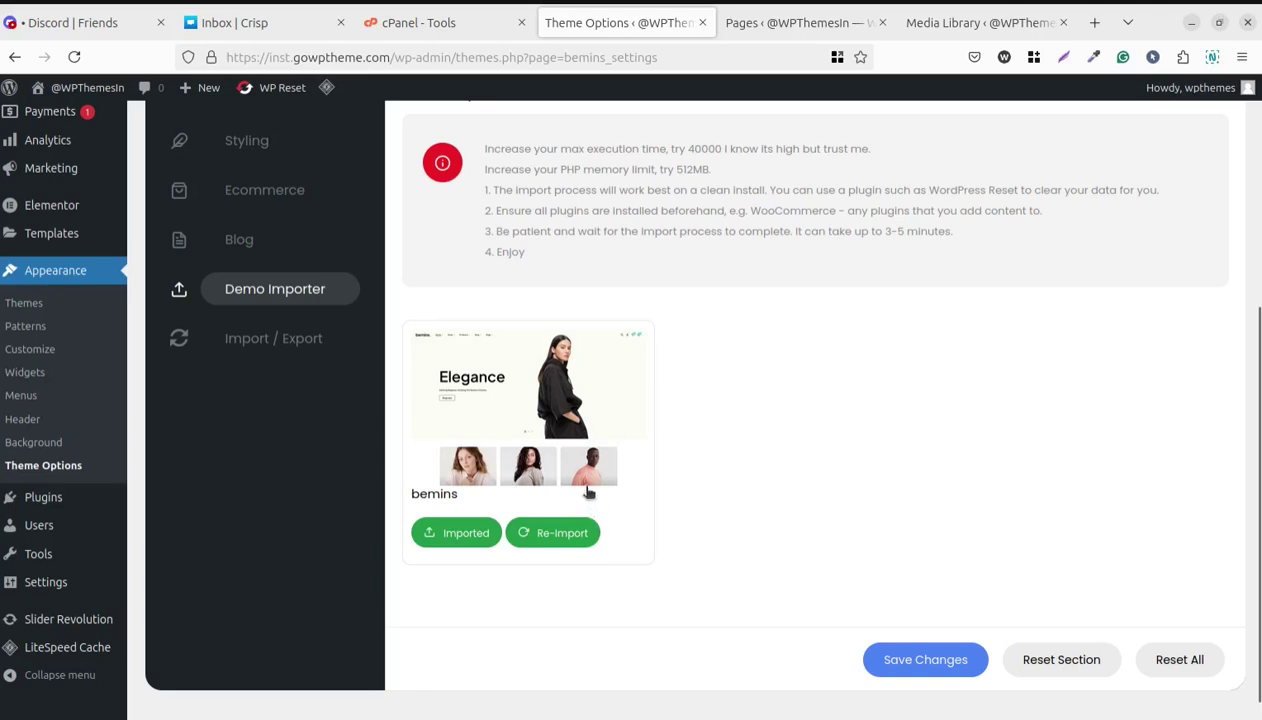
pyautogui.moveTo(882, 230); pyautogui.dragTo(931, 232)
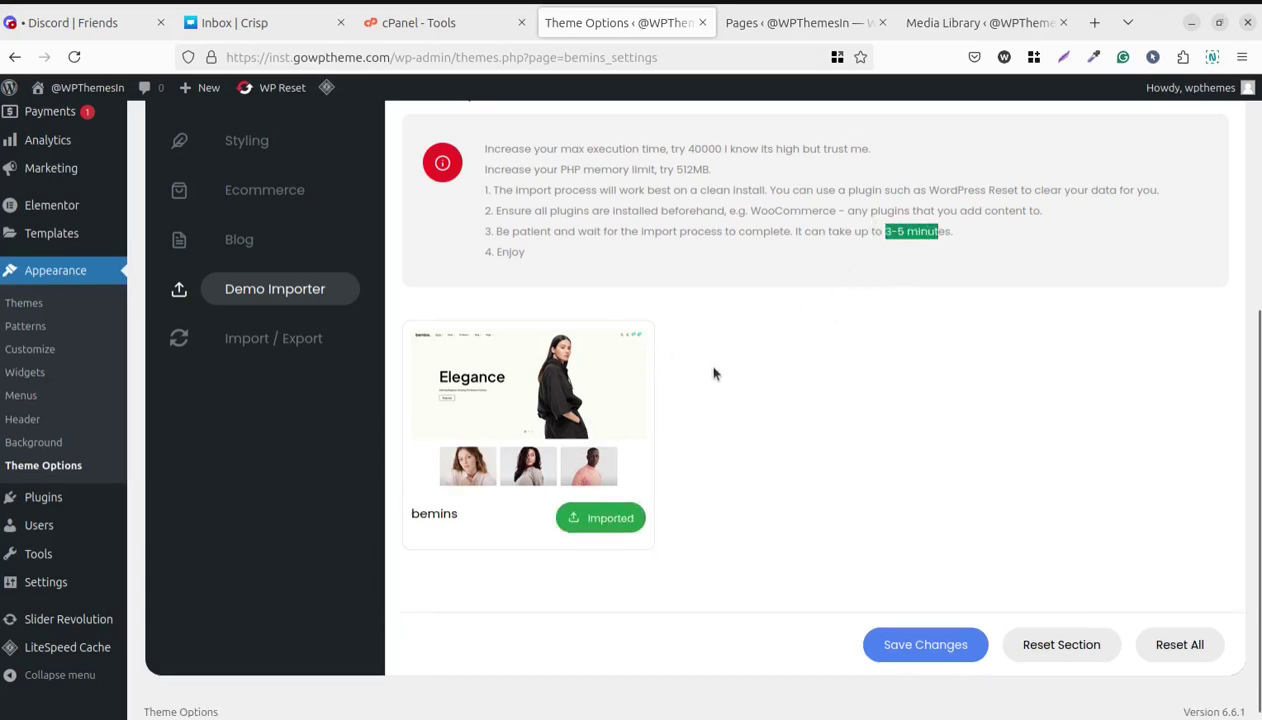
pyautogui.scroll(5, 687, 343)
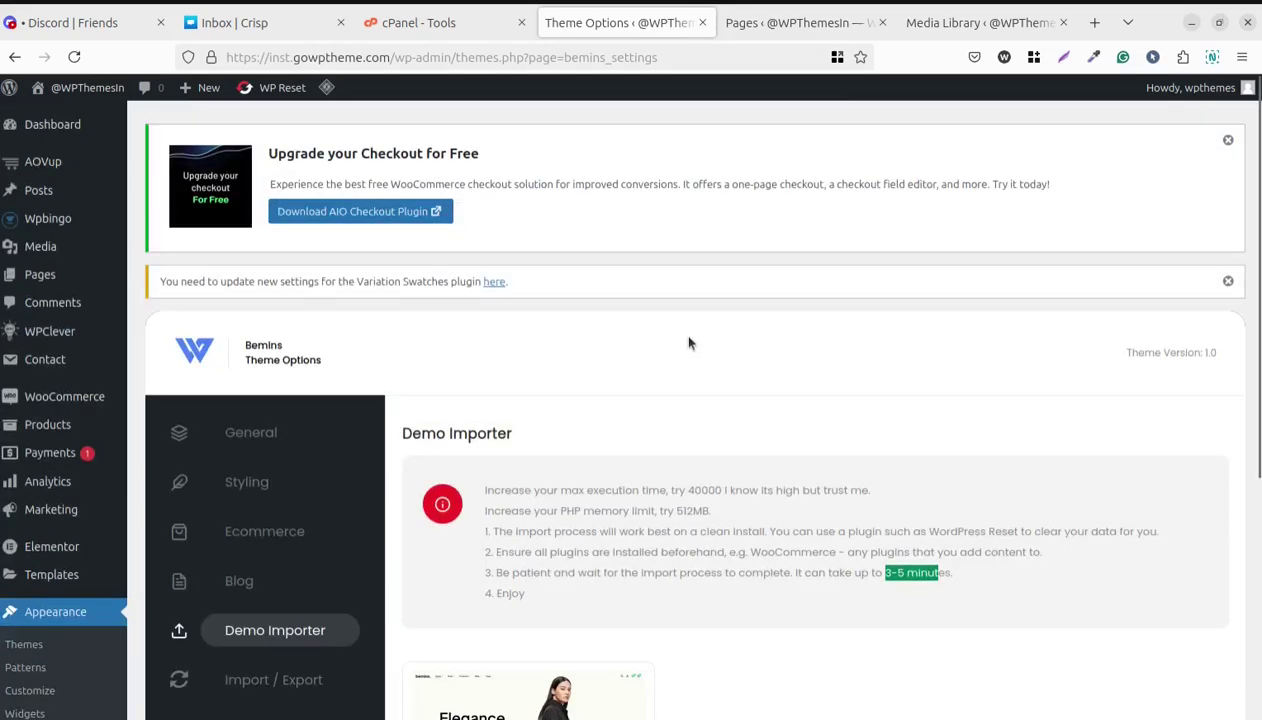
# Check the Pages list, reload the Media Library to recheck the imported media and close its tab
pyautogui.click(755, 22)
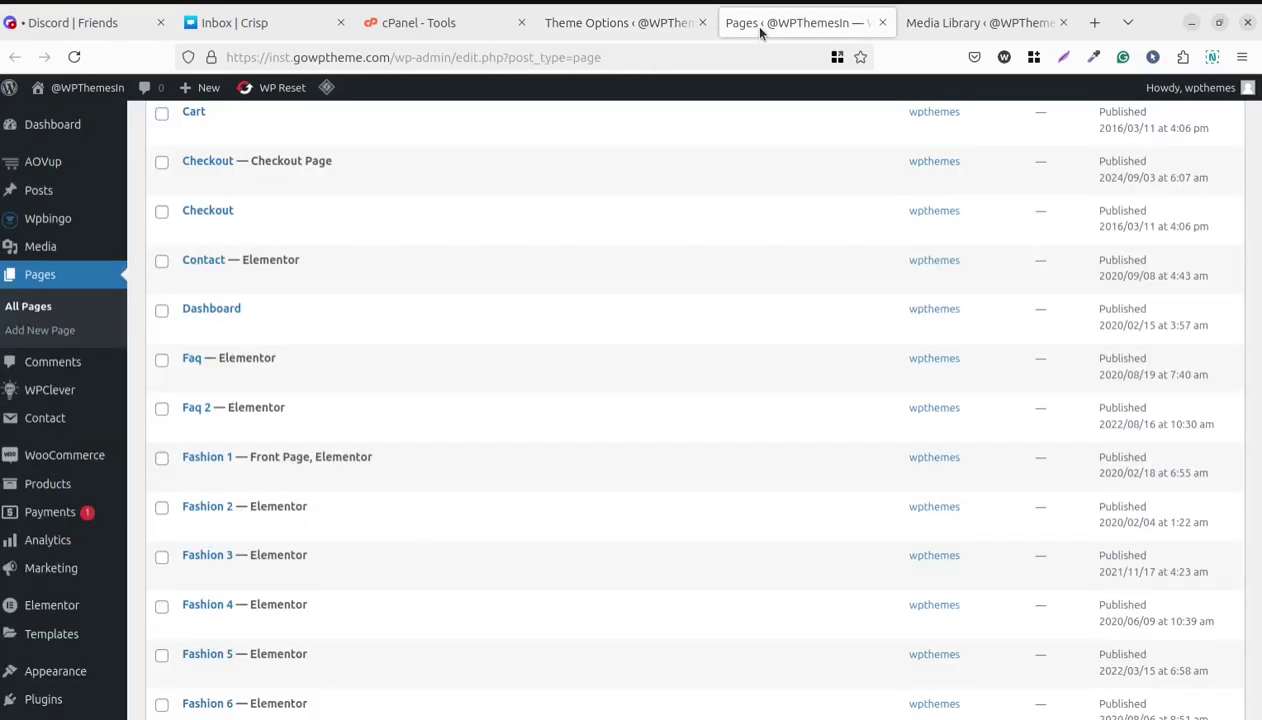
pyautogui.click(88, 88)
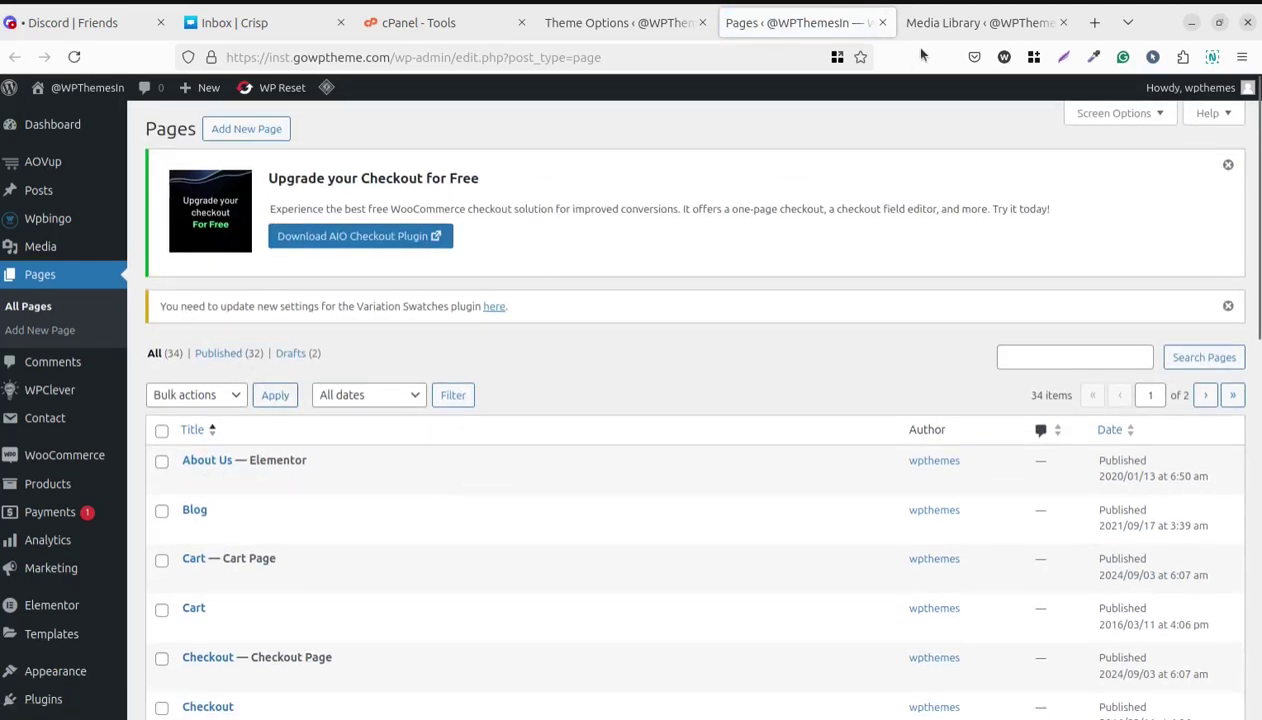
pyautogui.click(975, 22)
pyautogui.click(75, 56)
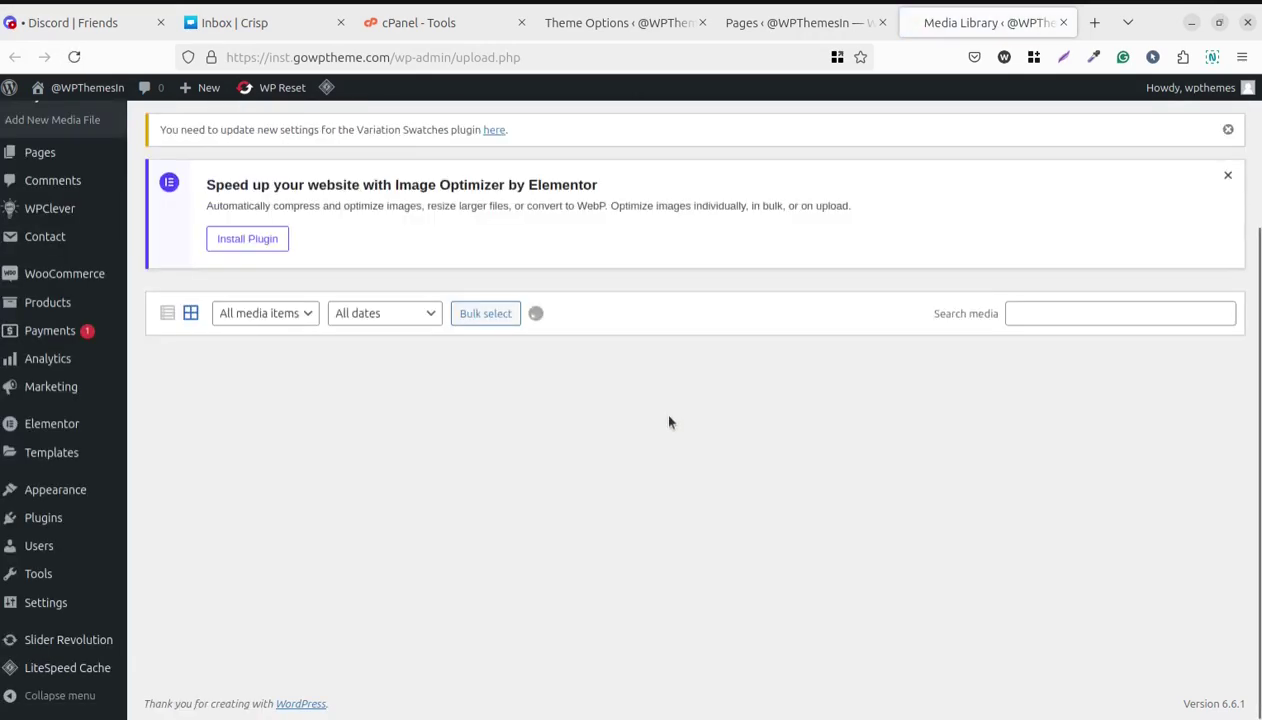
pyautogui.scroll(-15, 670, 420)
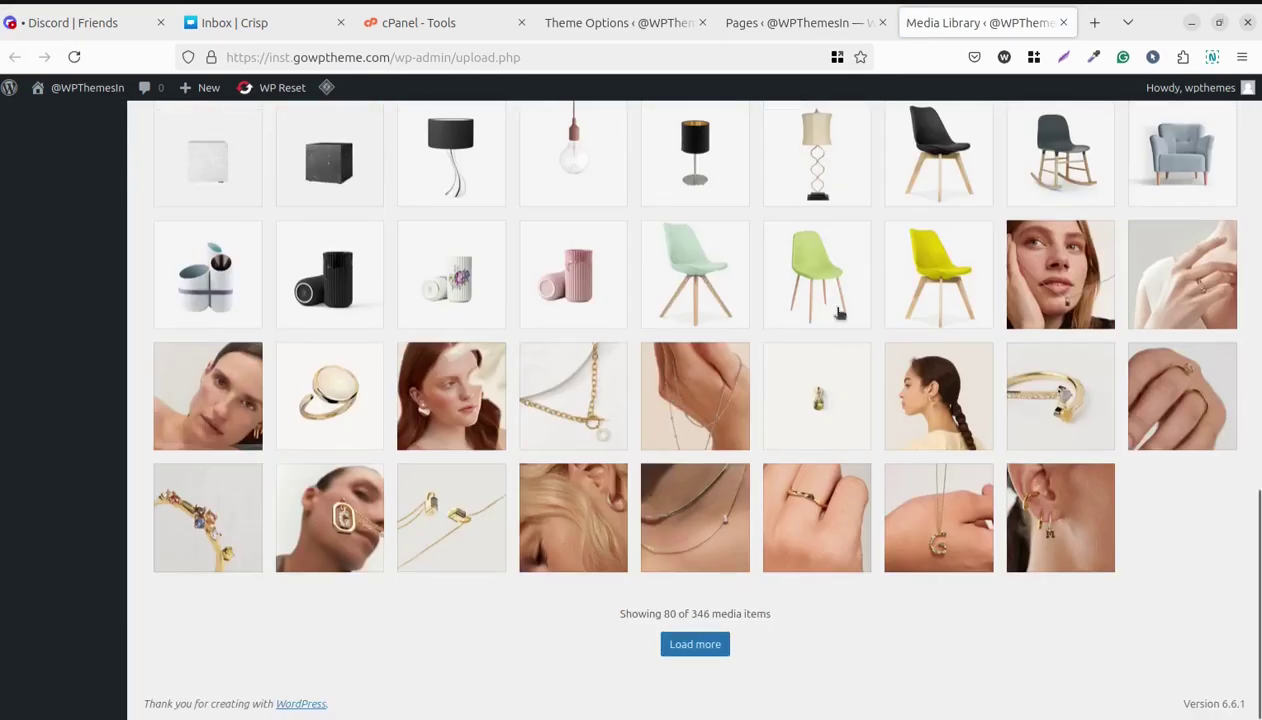
pyautogui.click(1064, 22)
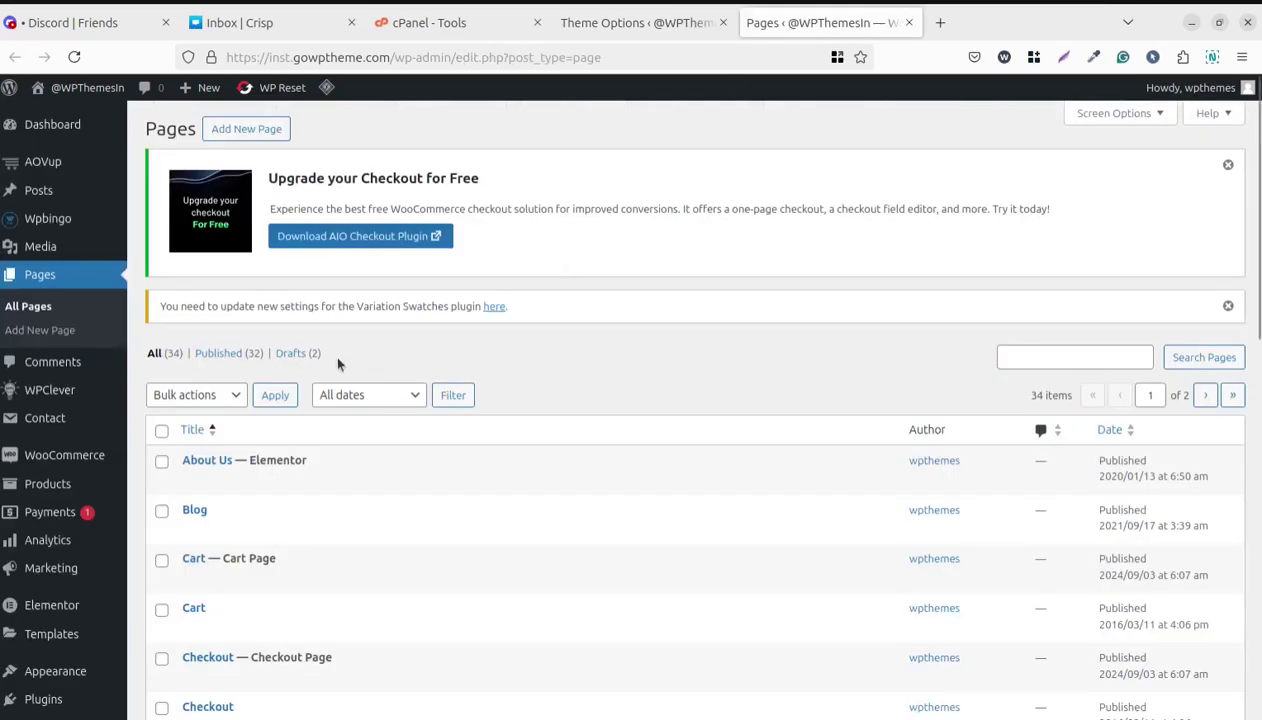
# Review the imported pages on both pages of the Pages list
pyautogui.scroll(-2, 270, 485)
pyautogui.scroll(-8, 268, 487)
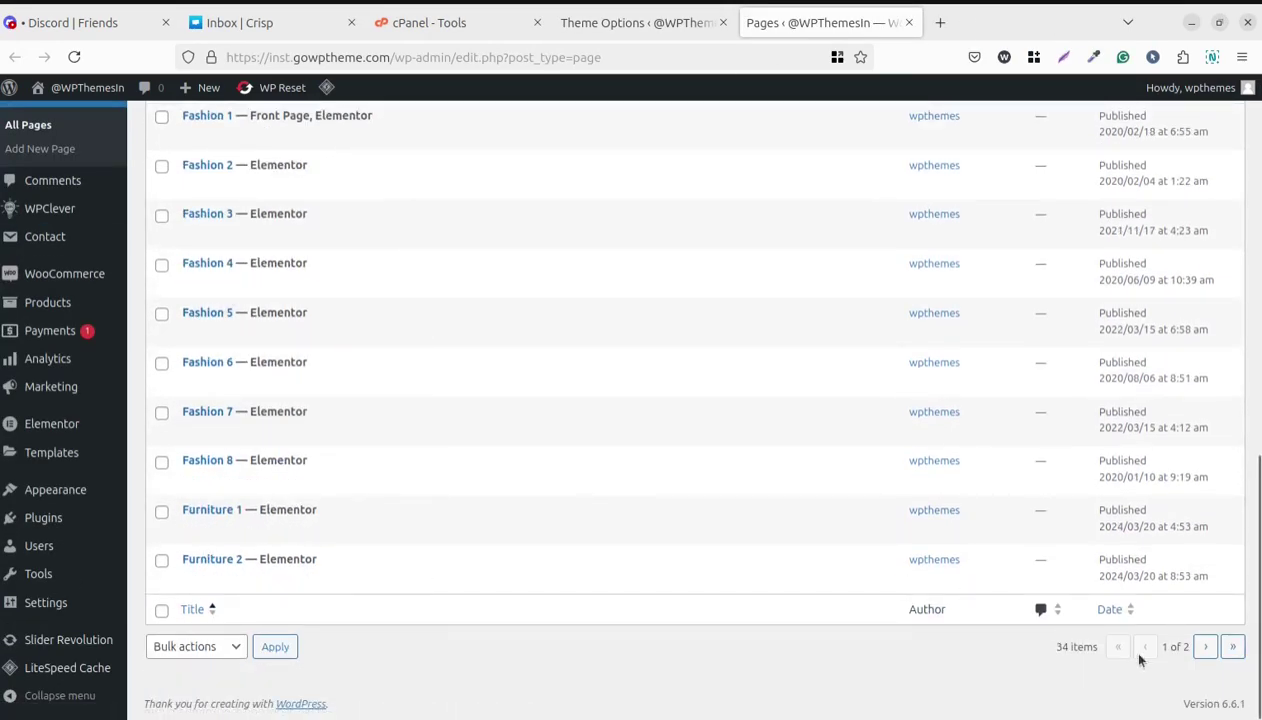
pyautogui.click(1205, 647)
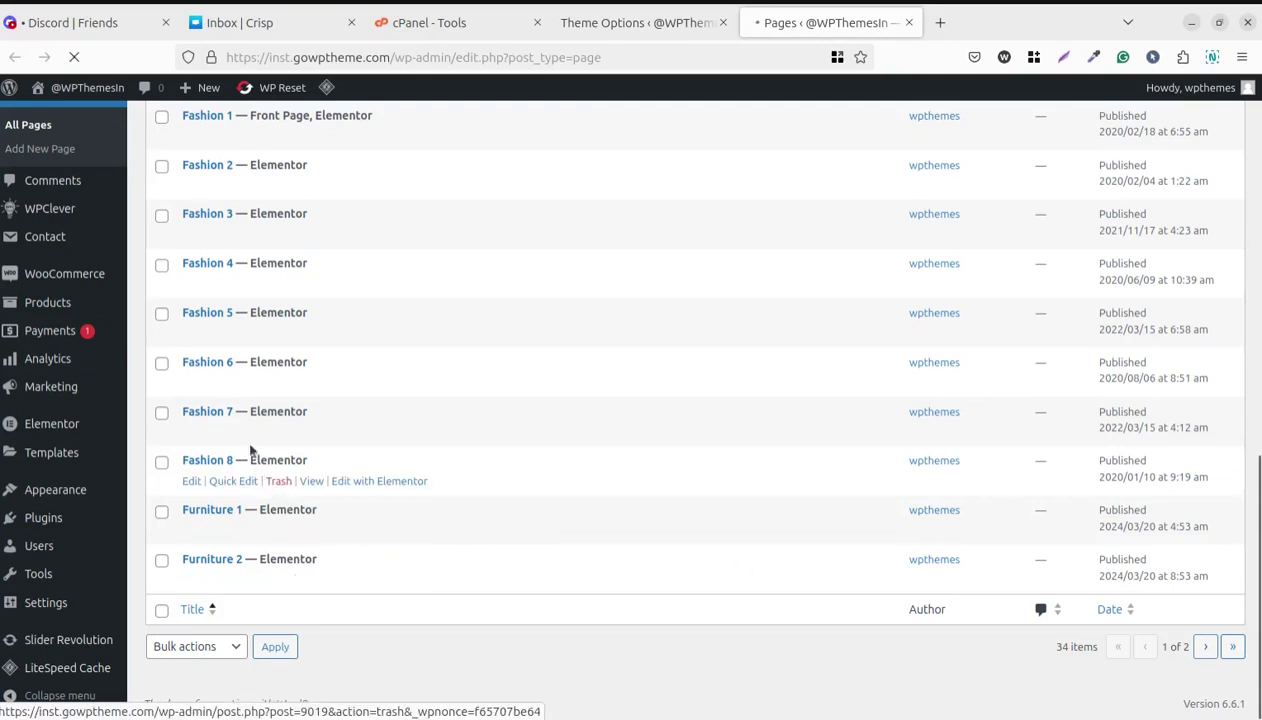
pyautogui.scroll(-2, 248, 535)
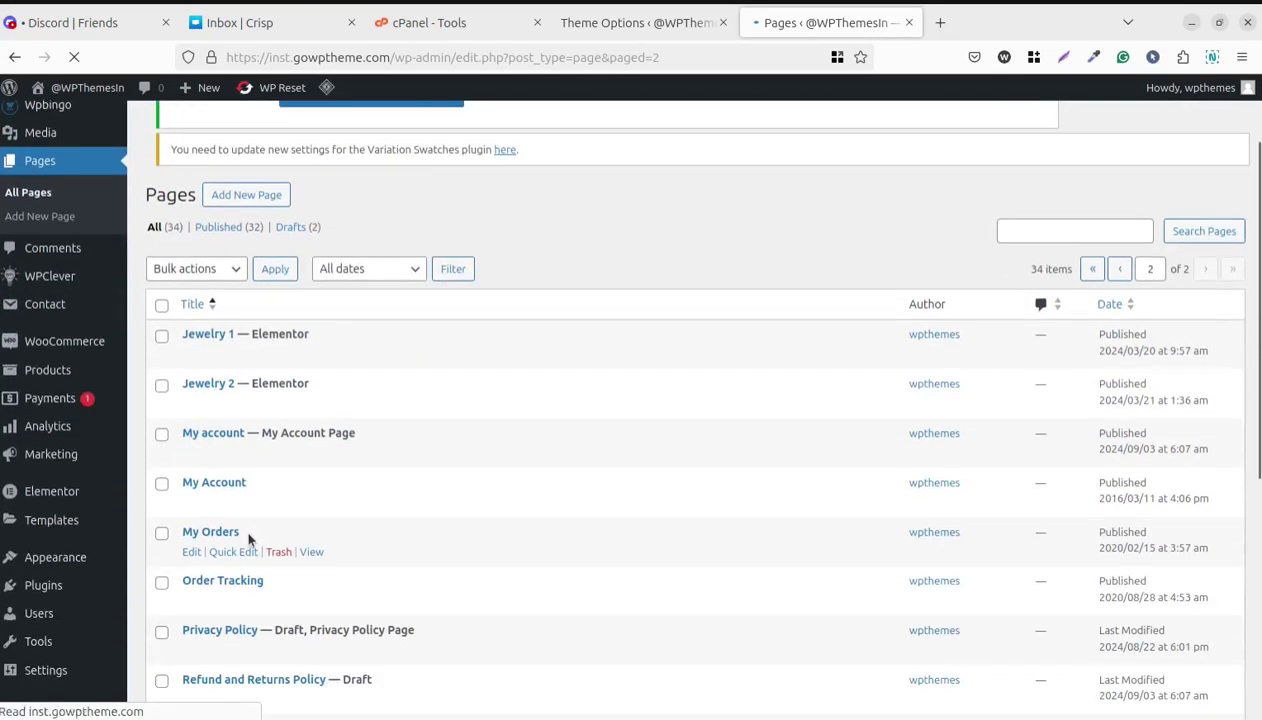
pyautogui.scroll(3, 248, 535)
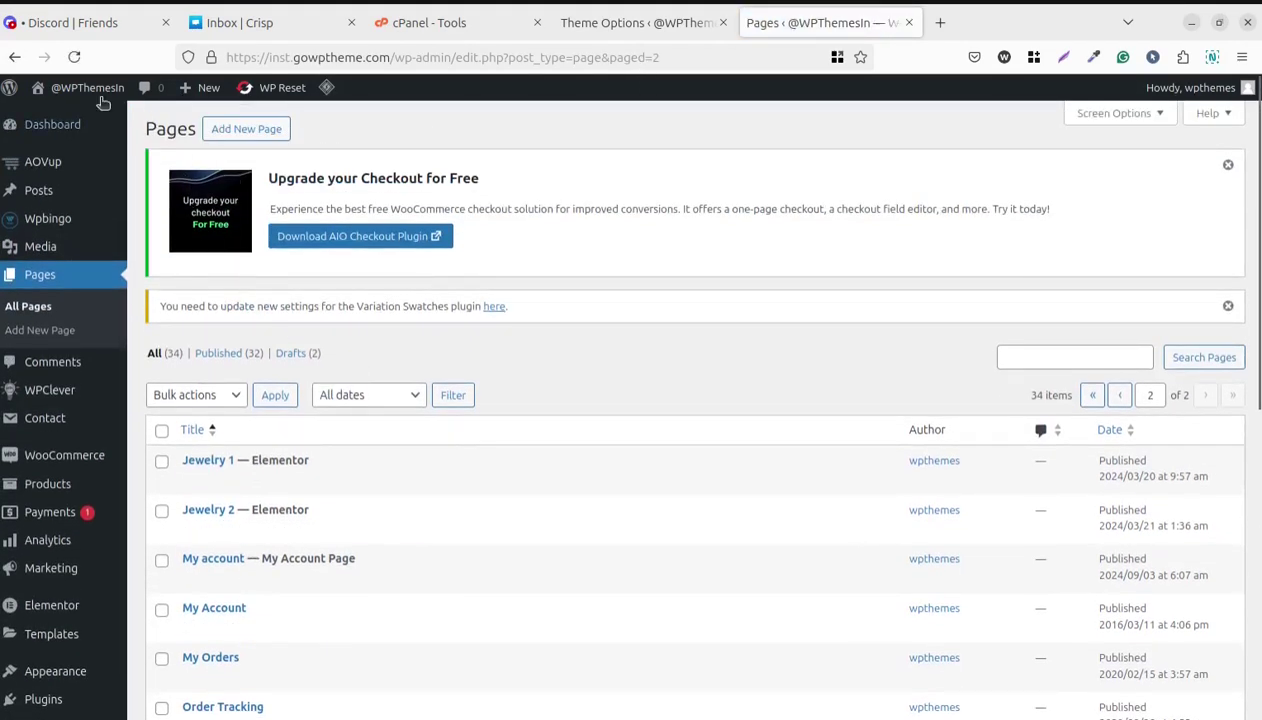
# Open the site's front page in a new tab, dismiss the newsletter popup and review the imported homepage sections
pyautogui.moveTo(96, 95)
pyautogui.middleClick(65, 118)
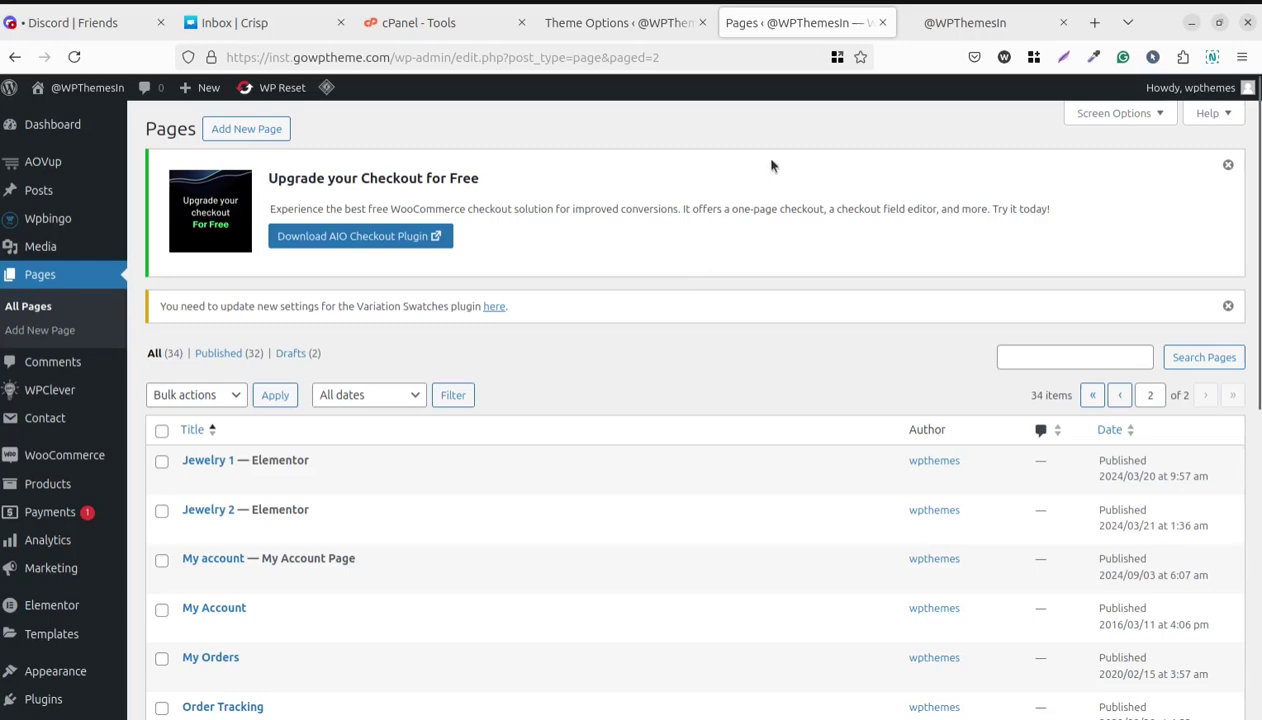
pyautogui.click(940, 22)
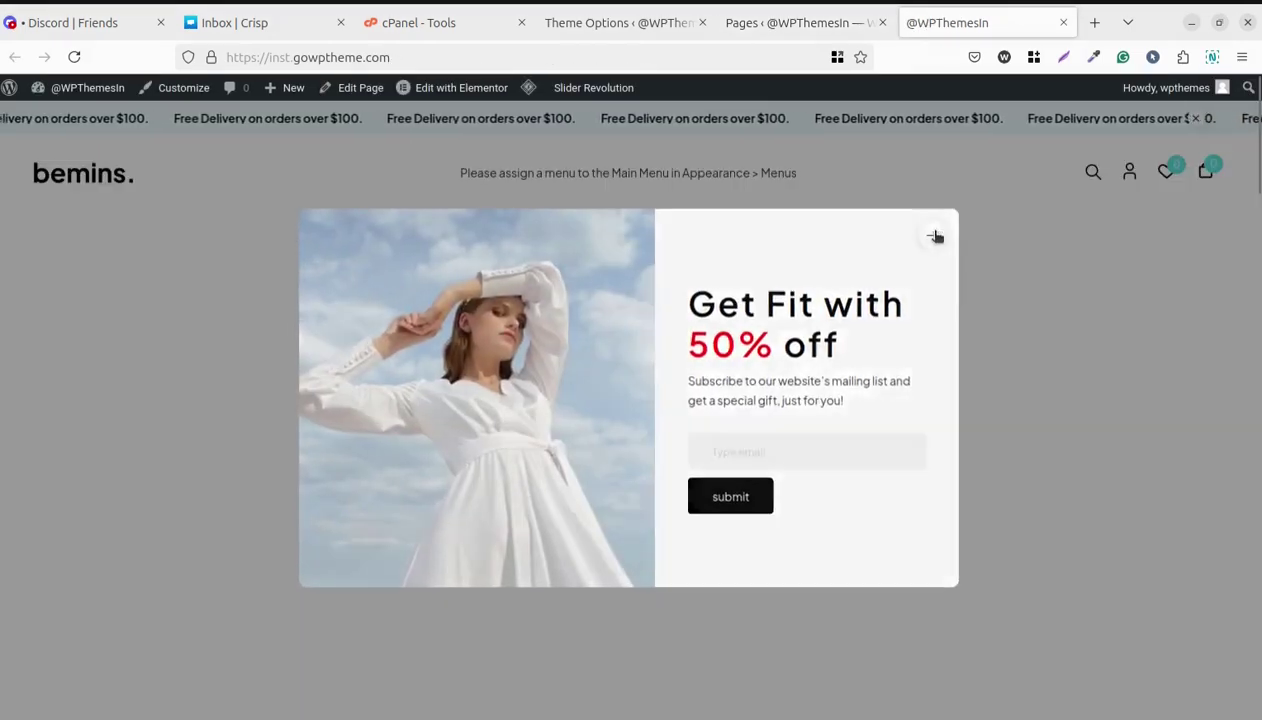
pyautogui.click(933, 236)
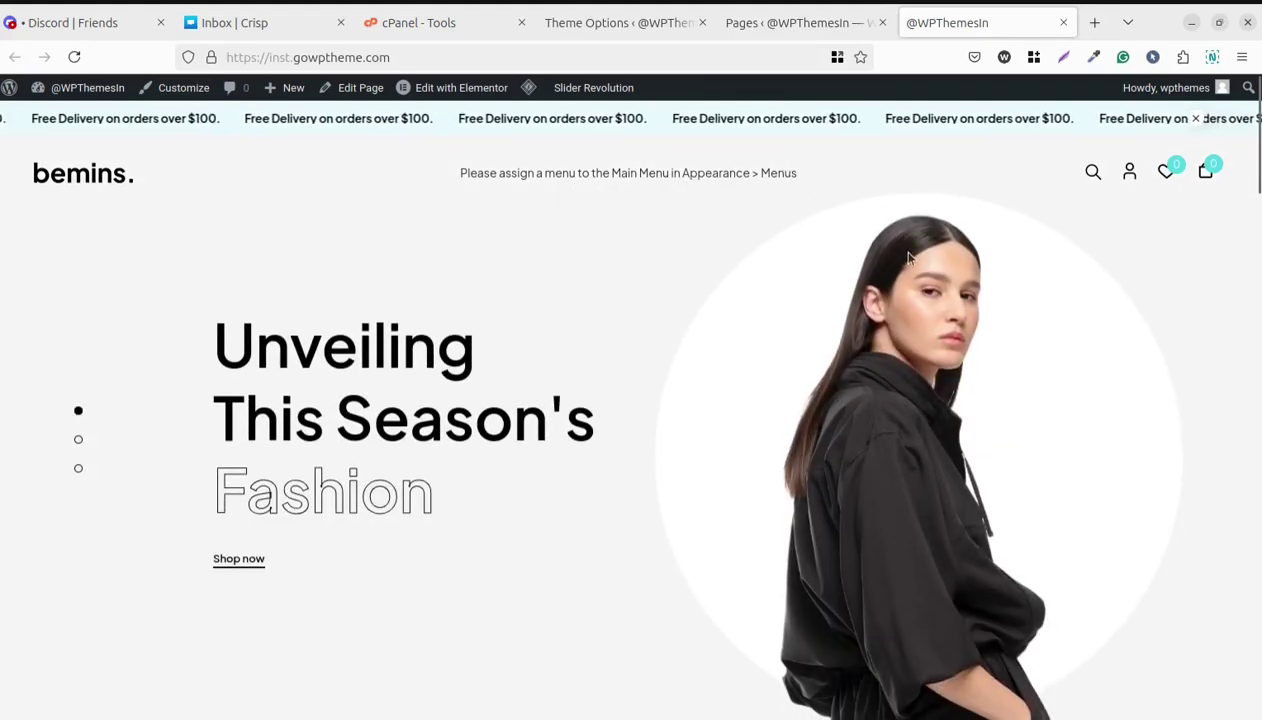
pyautogui.scroll(-10, 823, 205)
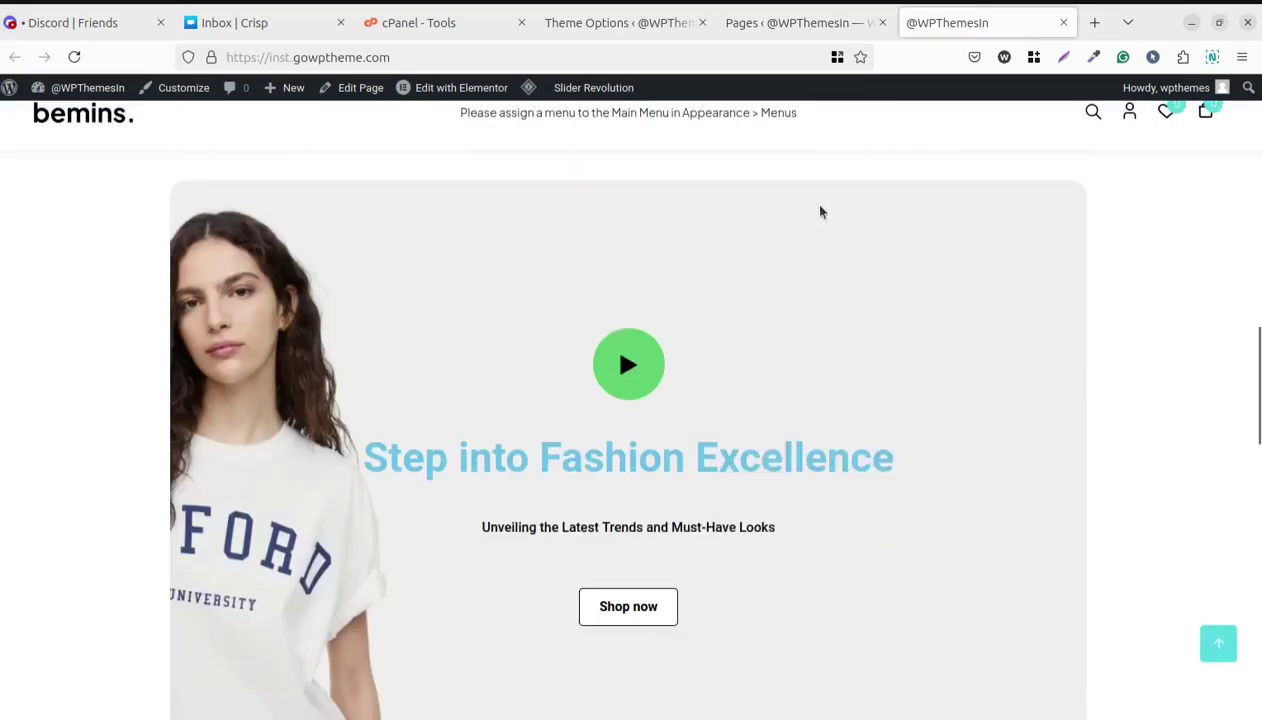
pyautogui.scroll(-5, 820, 211)
pyautogui.scroll(5, 820, 211)
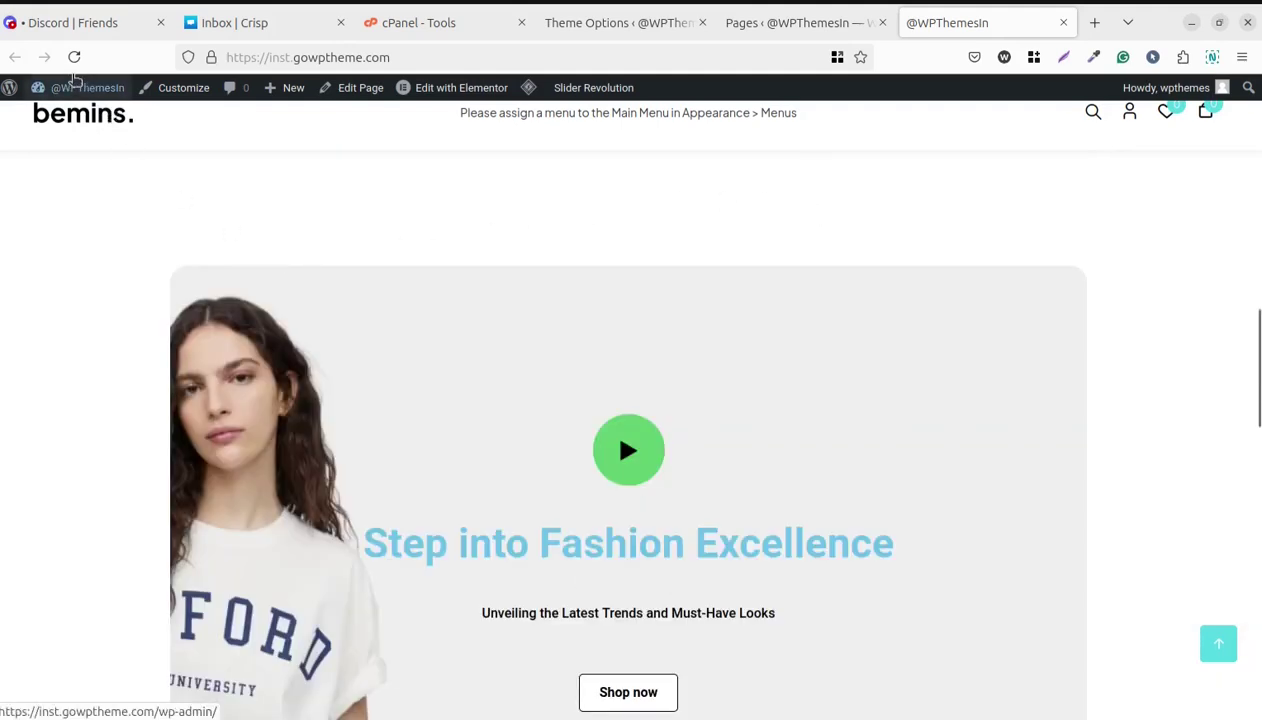
# Reload the front page and inspect it from the testimonials to the footer and back to its header
pyautogui.click(74, 57)
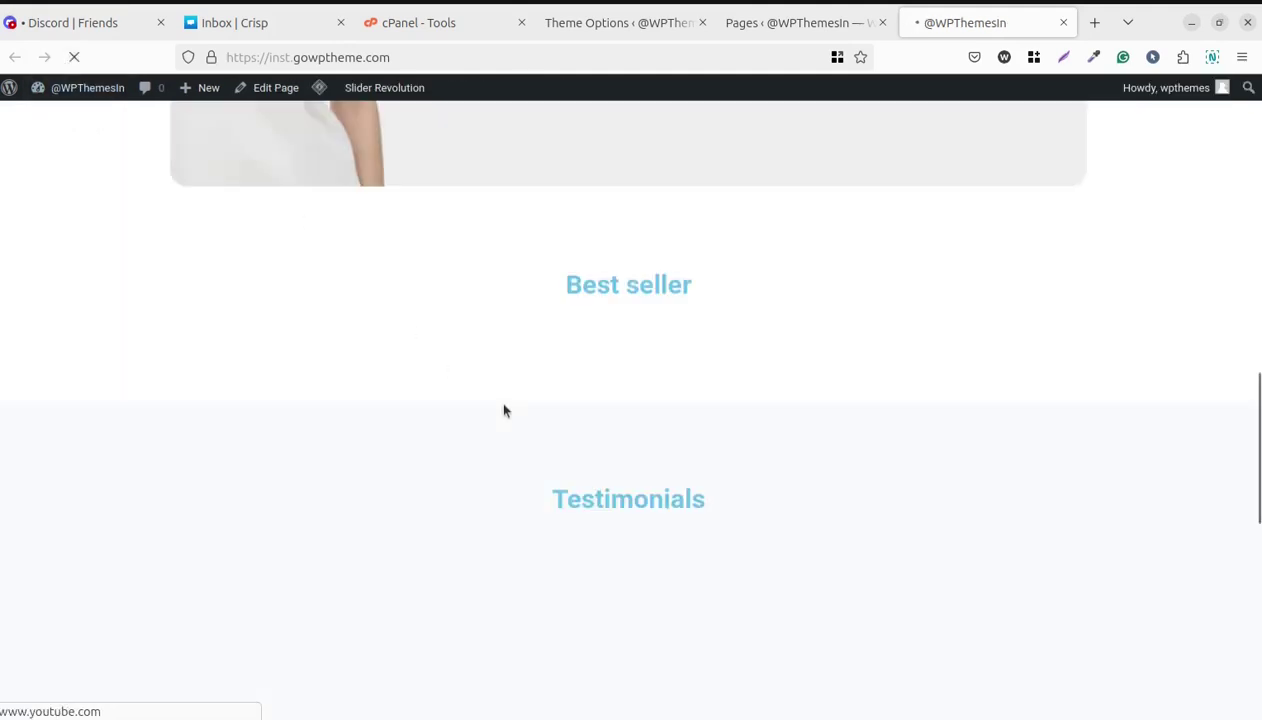
pyautogui.scroll(-8, 661, 407)
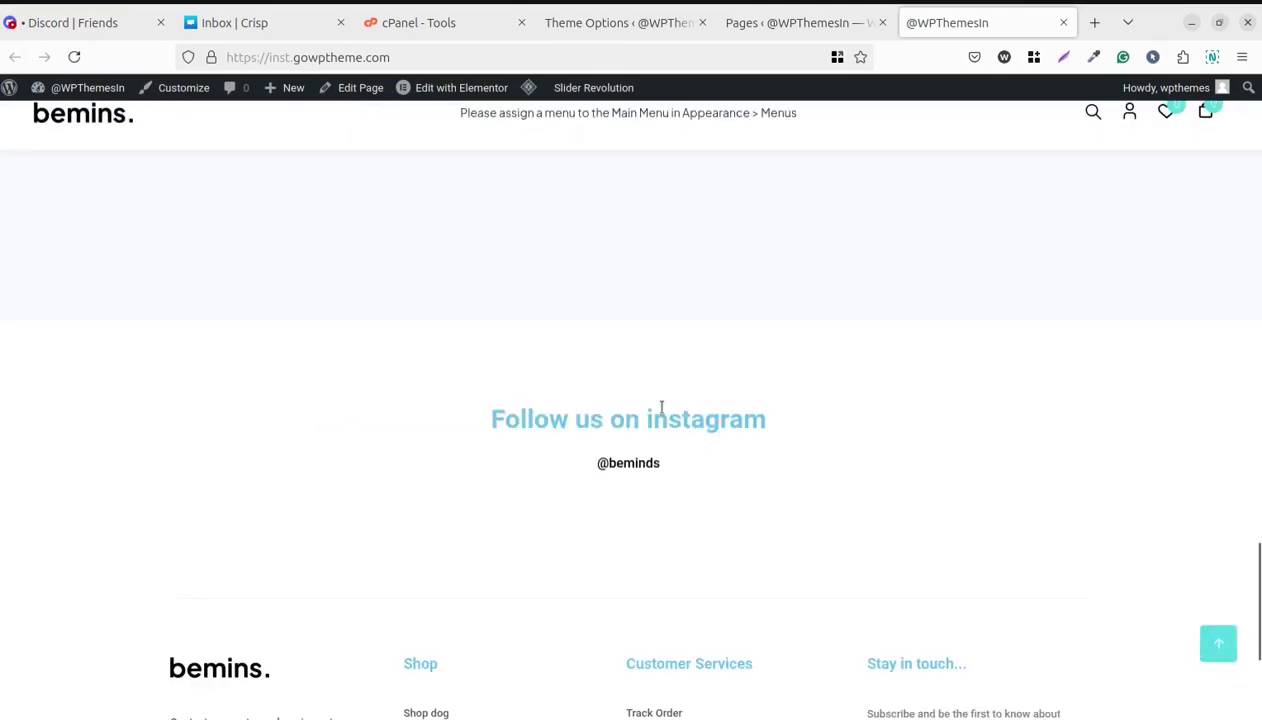
pyautogui.scroll(-3, 661, 407)
pyautogui.scroll(15, 661, 414)
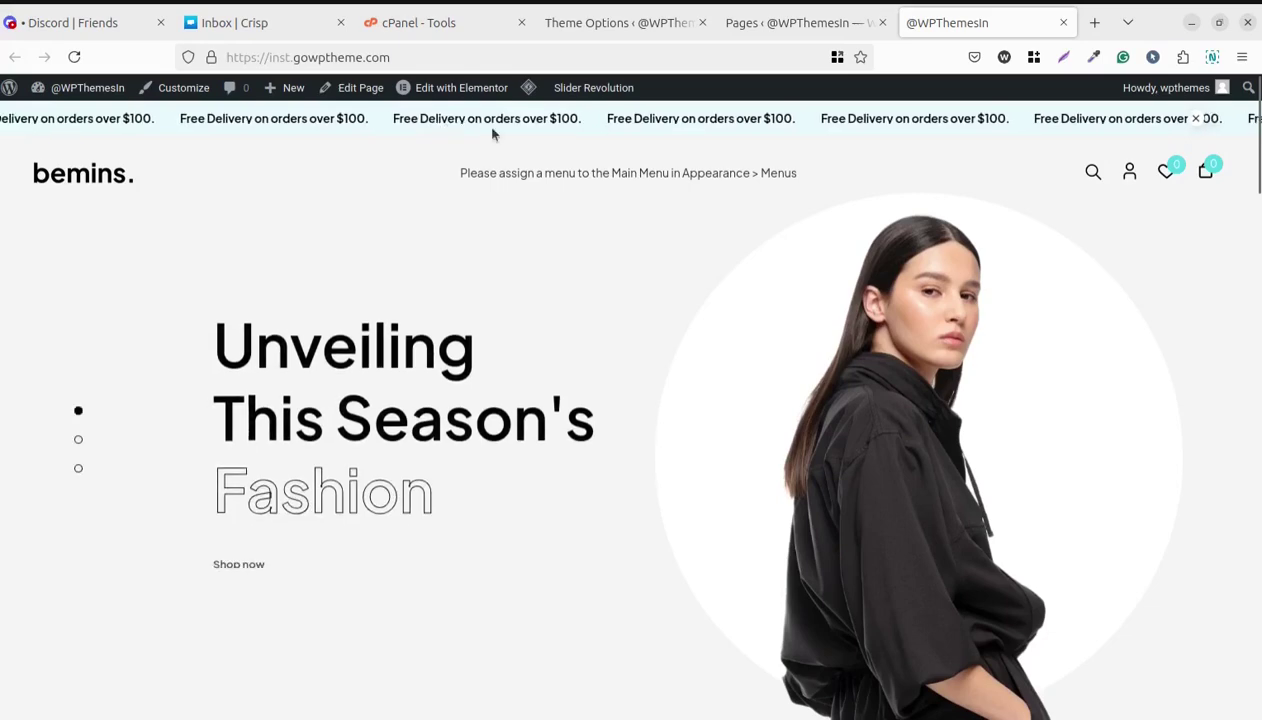
# View the Jewelry 1 page from the Pages list in a new tab and inspect its layout from header to footer
pyautogui.click(753, 25)
pyautogui.scroll(-5, 275, 470)
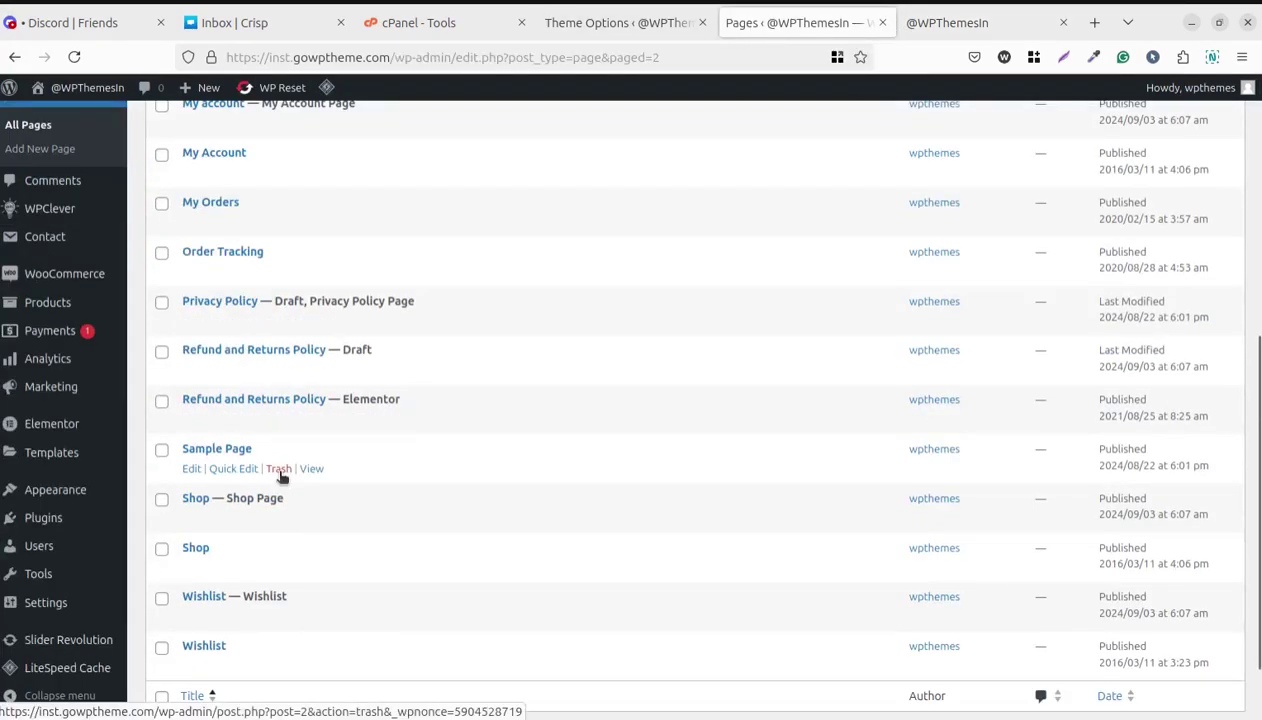
pyautogui.scroll(5, 280, 475)
pyautogui.moveTo(230, 470)
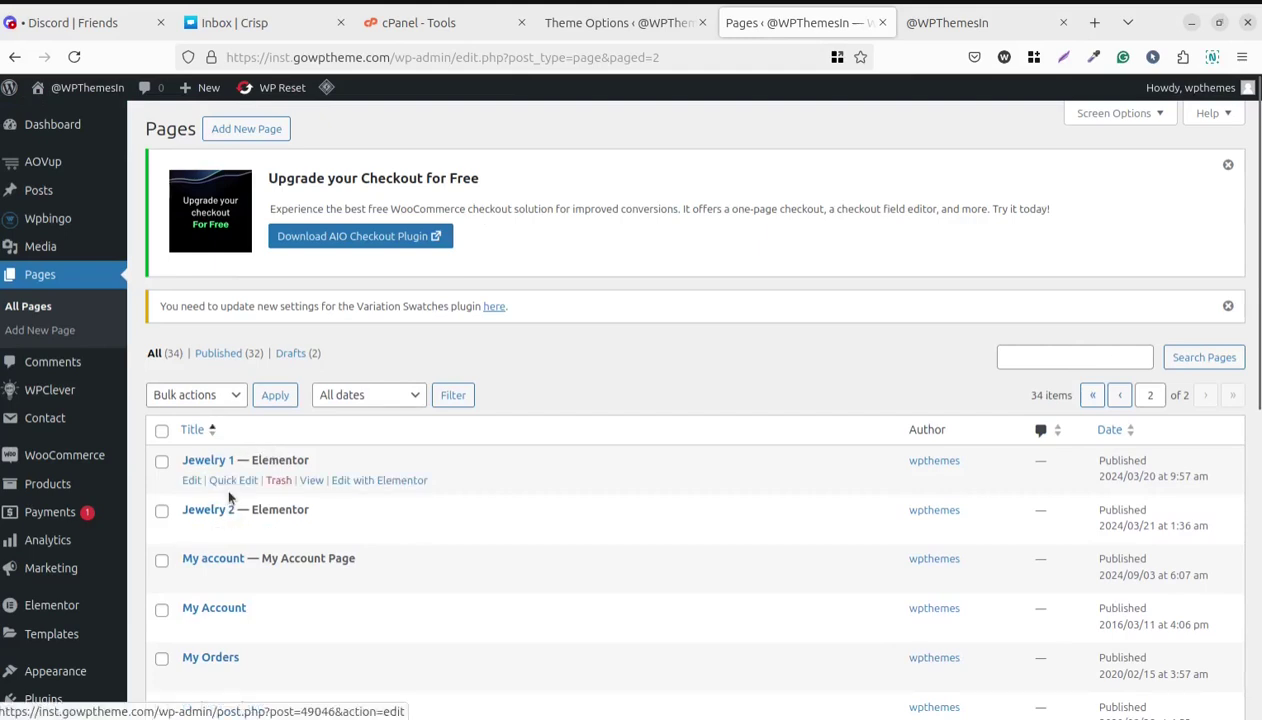
pyautogui.middleClick(314, 486)
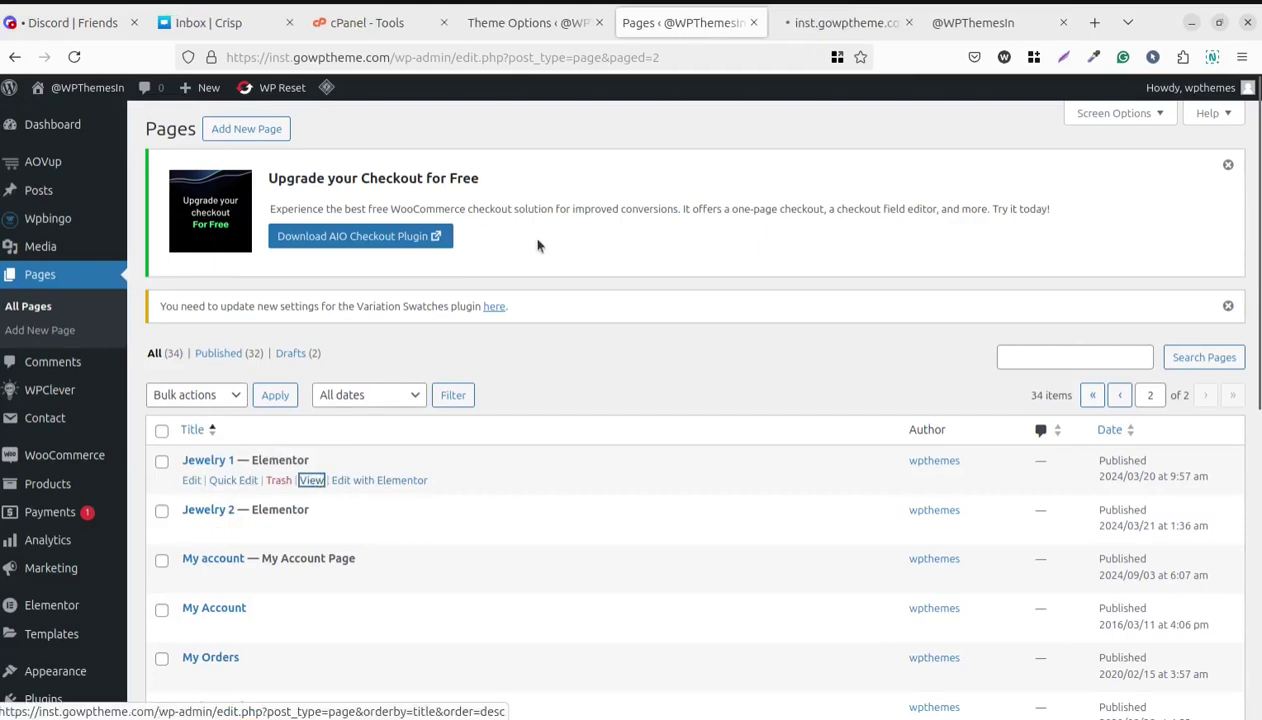
pyautogui.click(782, 27)
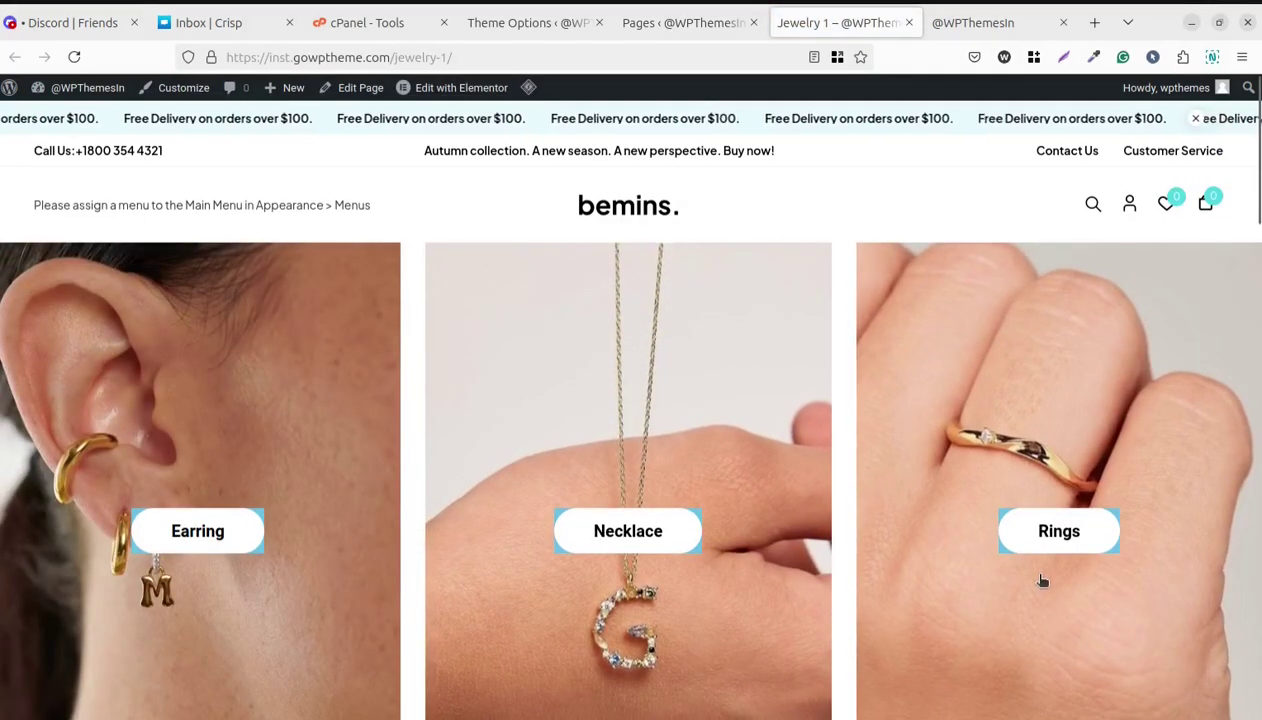
pyautogui.scroll(-10, 1030, 579)
pyautogui.scroll(-4, 1018, 581)
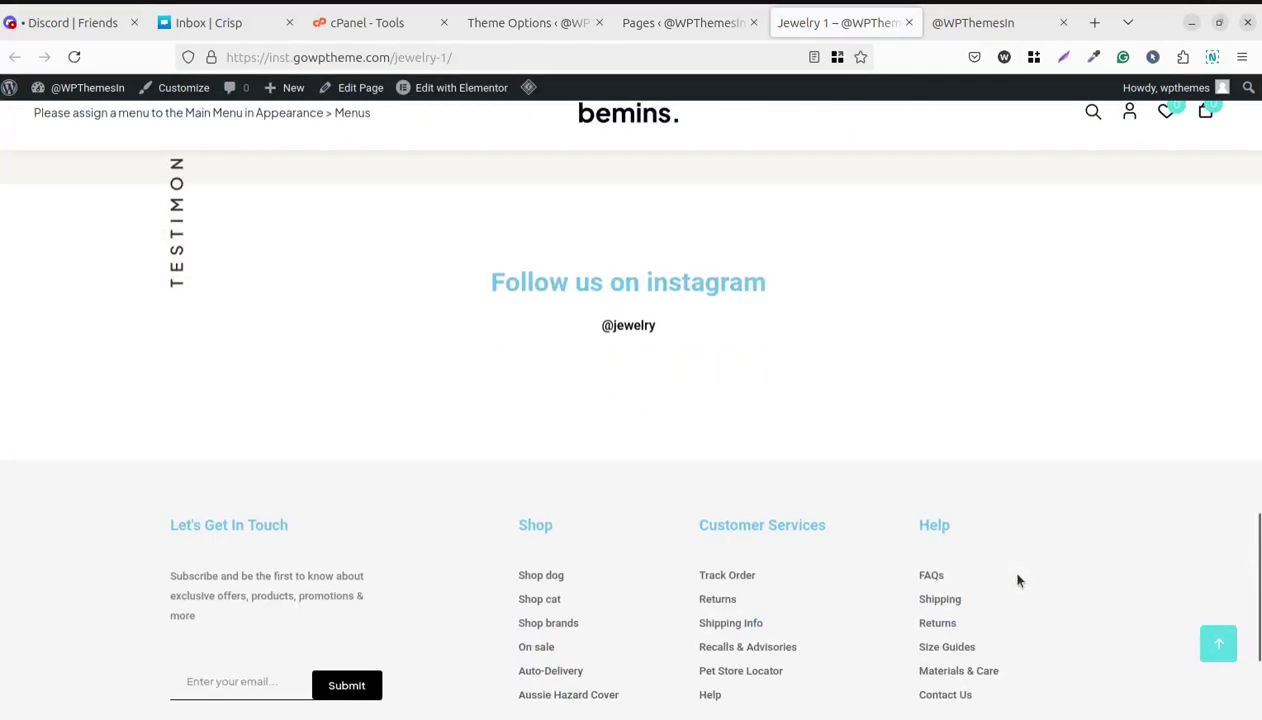
pyautogui.scroll(10, 496, 394)
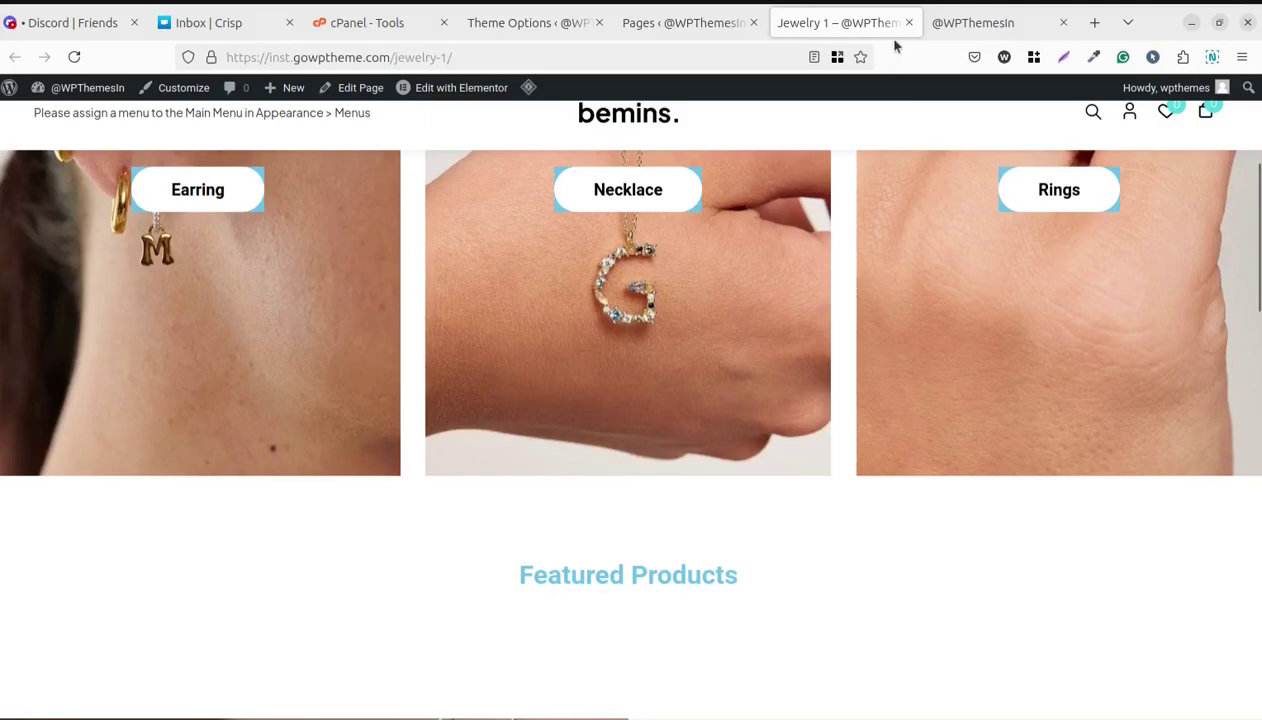
pyautogui.scroll(3, 842, 203)
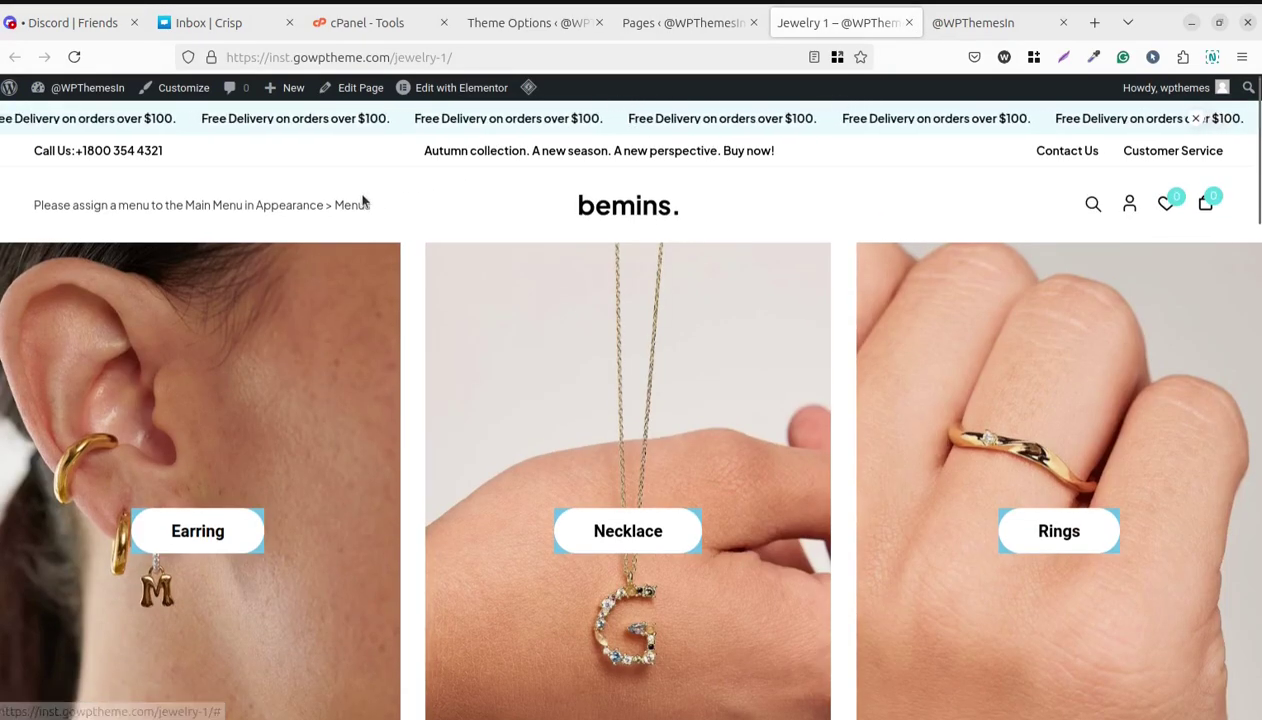
# Close the Jewelry 1, front page and Pages tabs, and open the theme's menu location settings
pyautogui.click(909, 22)
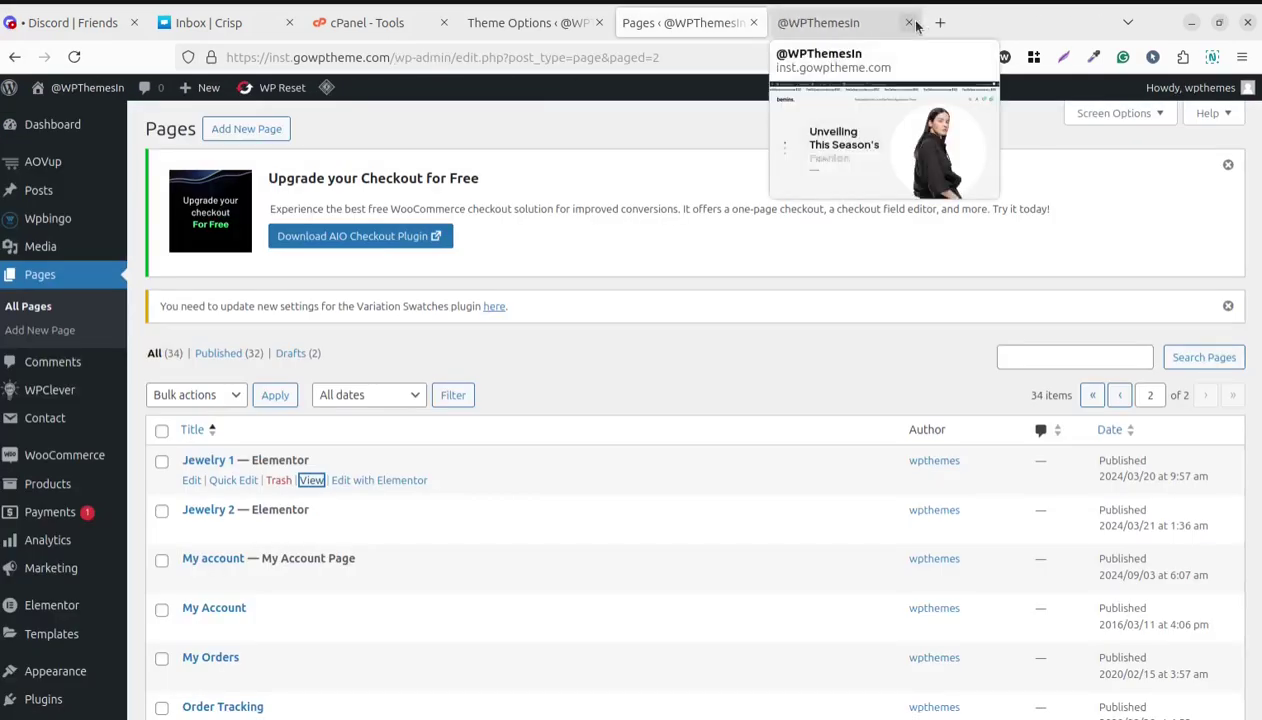
pyautogui.click(909, 22)
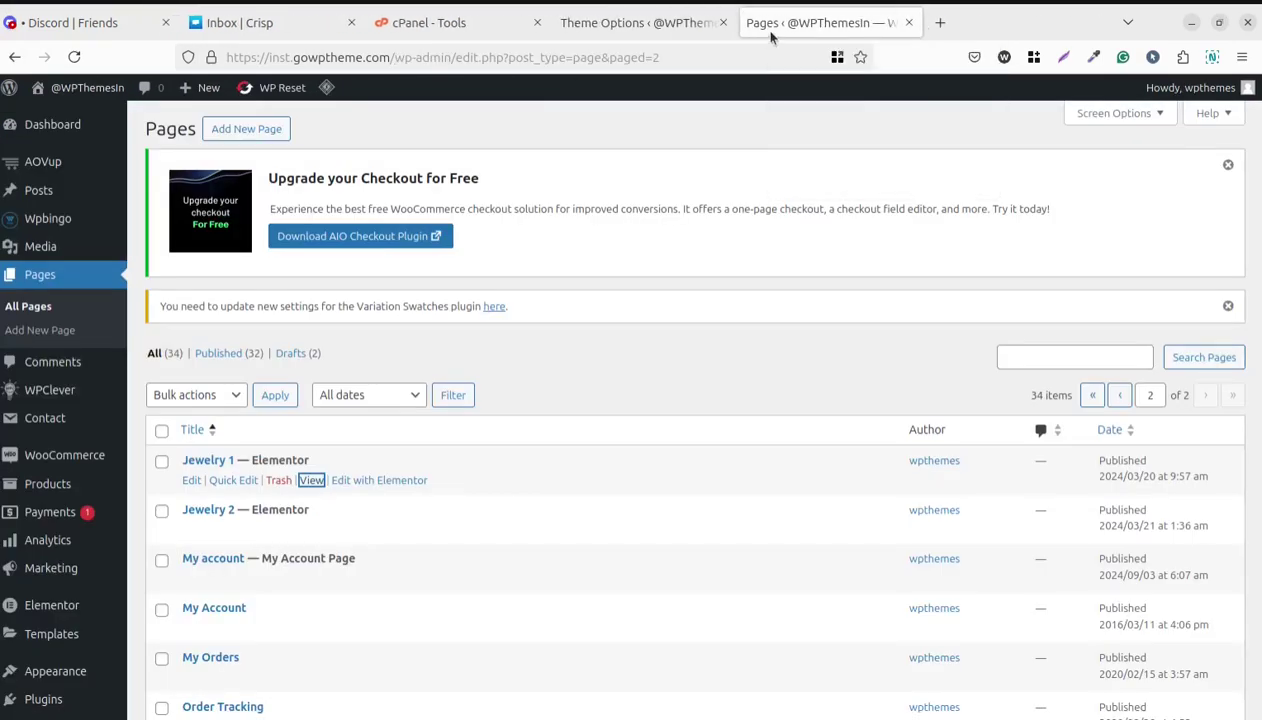
pyautogui.click(907, 22)
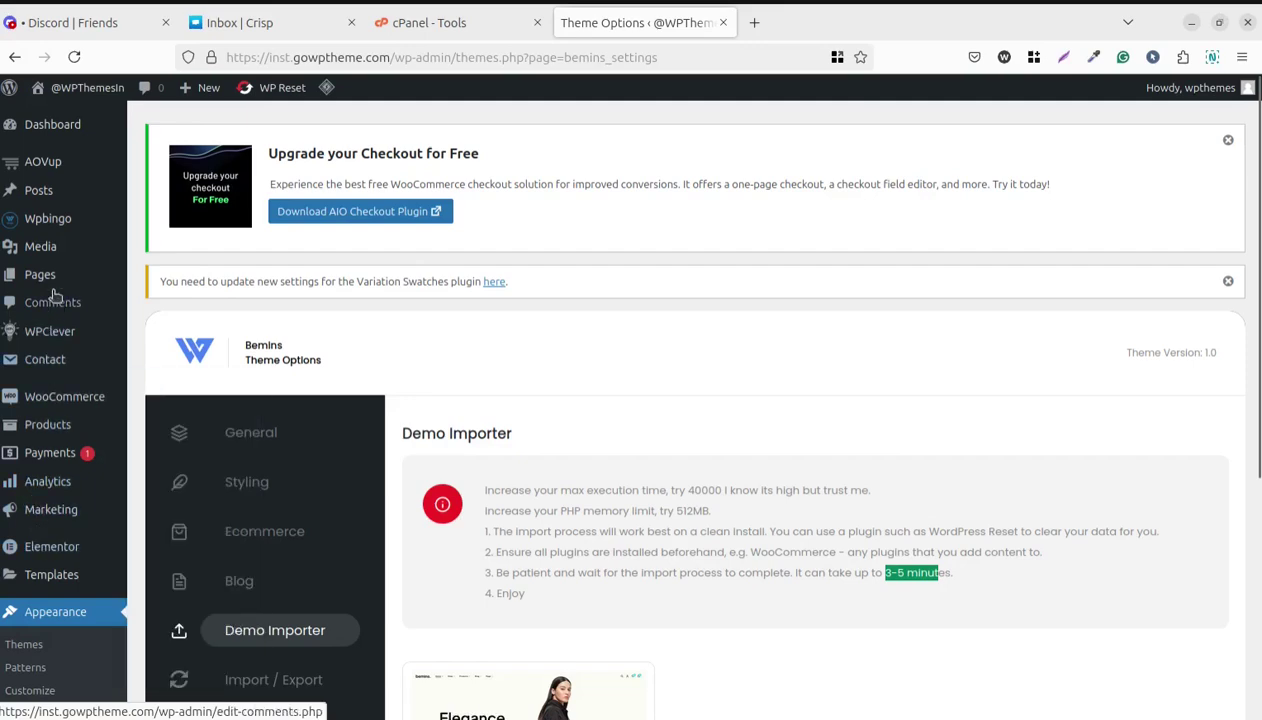
pyautogui.scroll(-5, 53, 421)
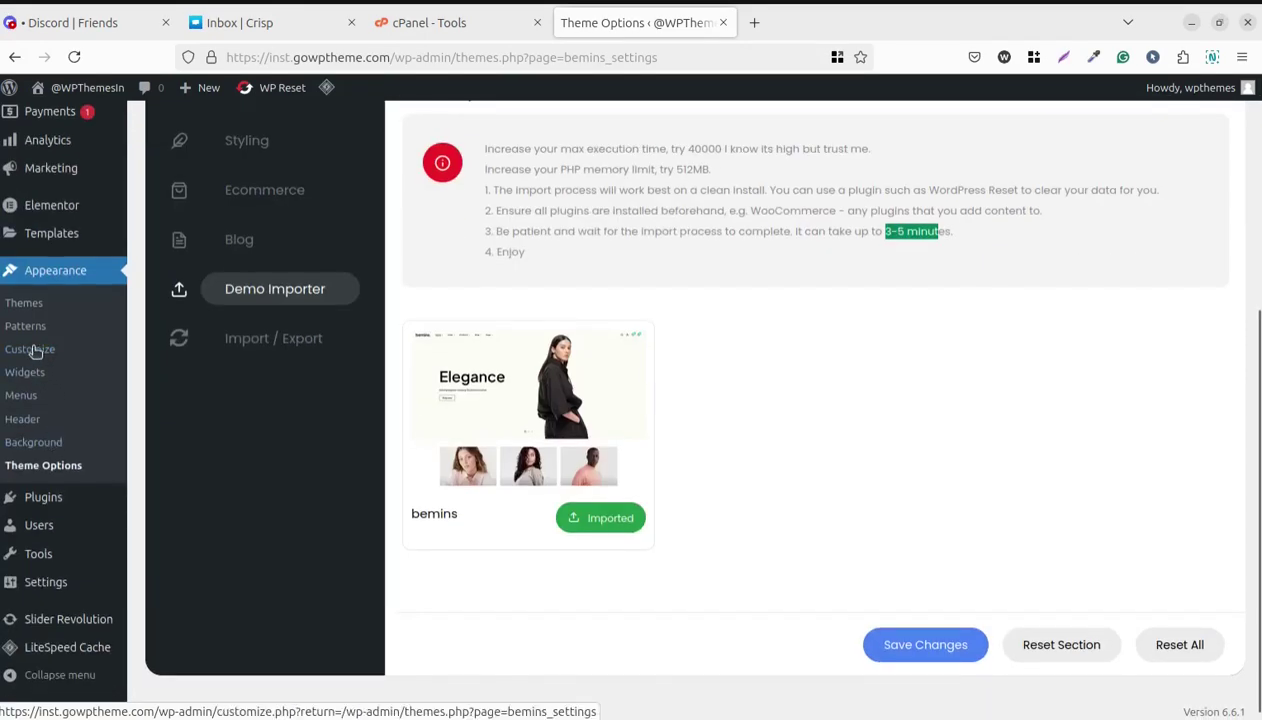
pyautogui.click(22, 396)
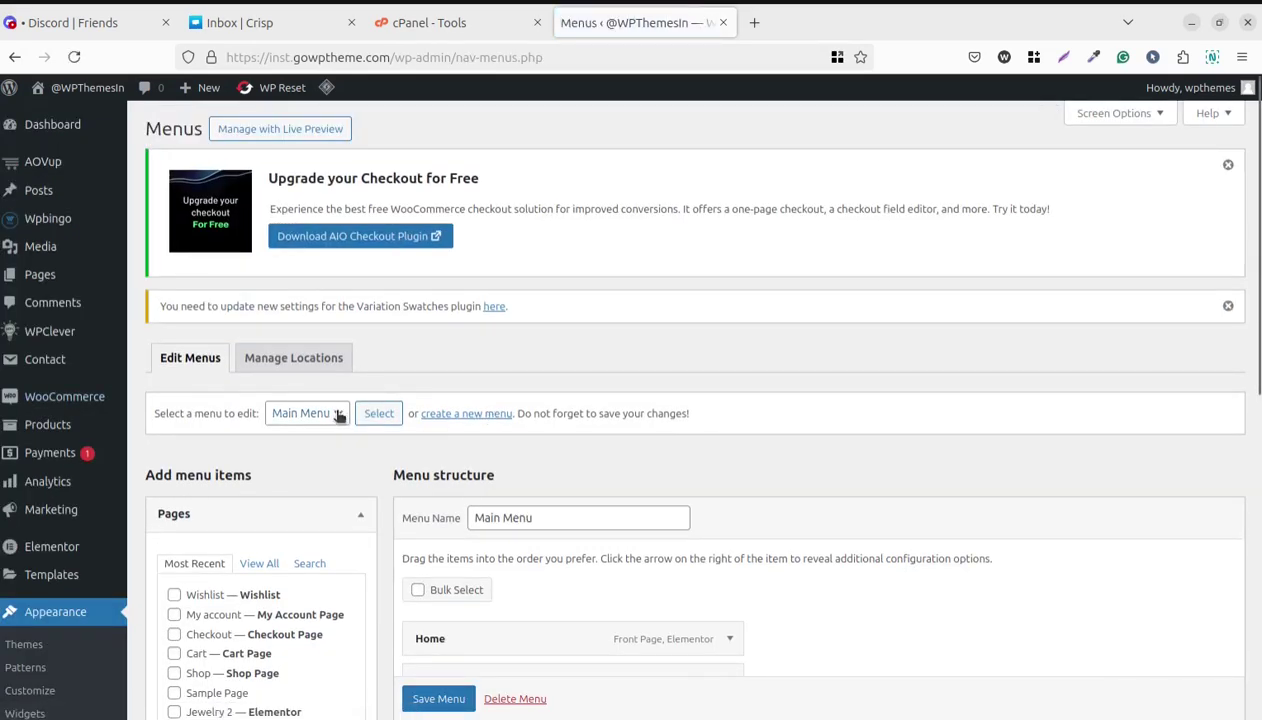
pyautogui.click(312, 368)
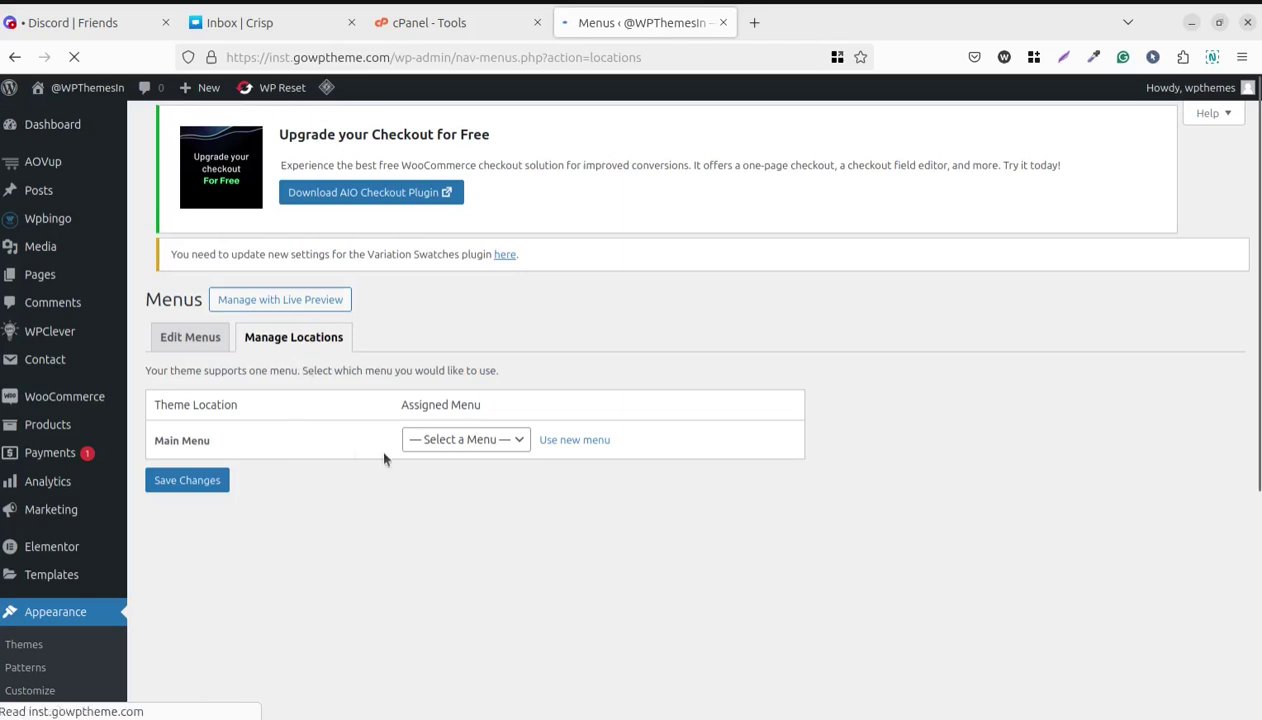
# Assign the Main Menu to the theme's Main Menu location and save the menu locations
pyautogui.click(495, 461)
pyautogui.click(438, 504)
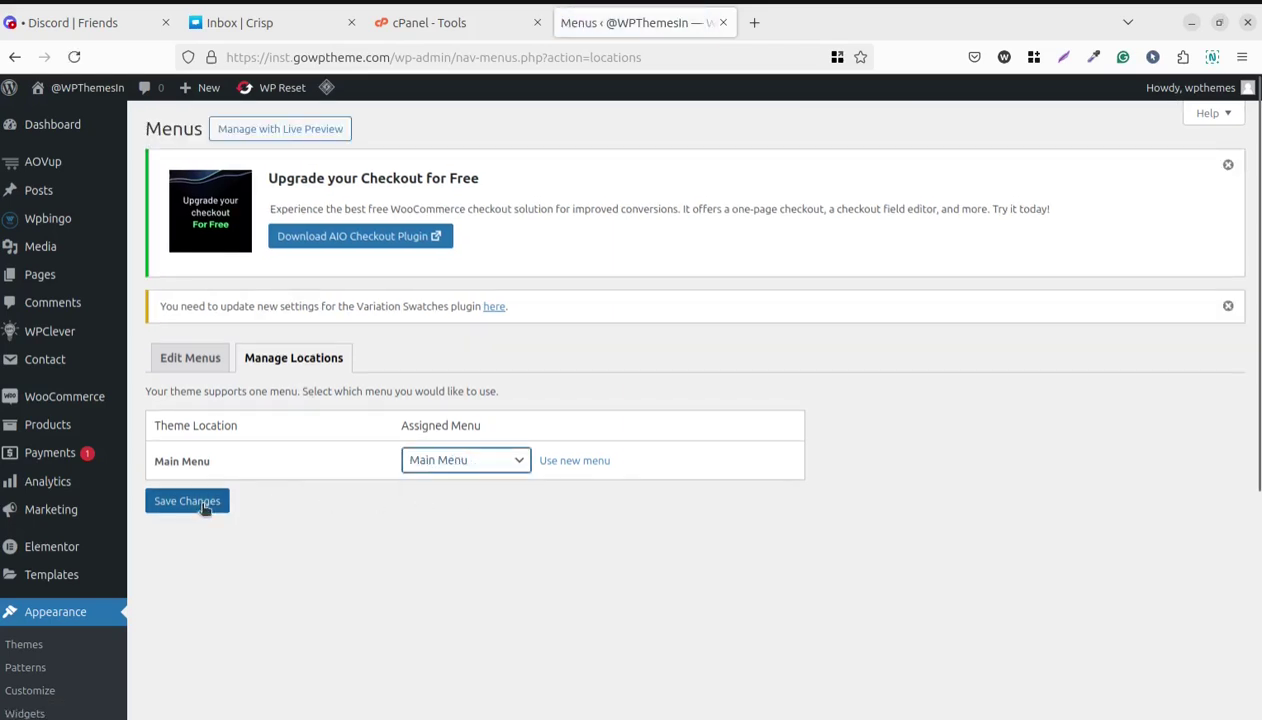
pyautogui.click(200, 505)
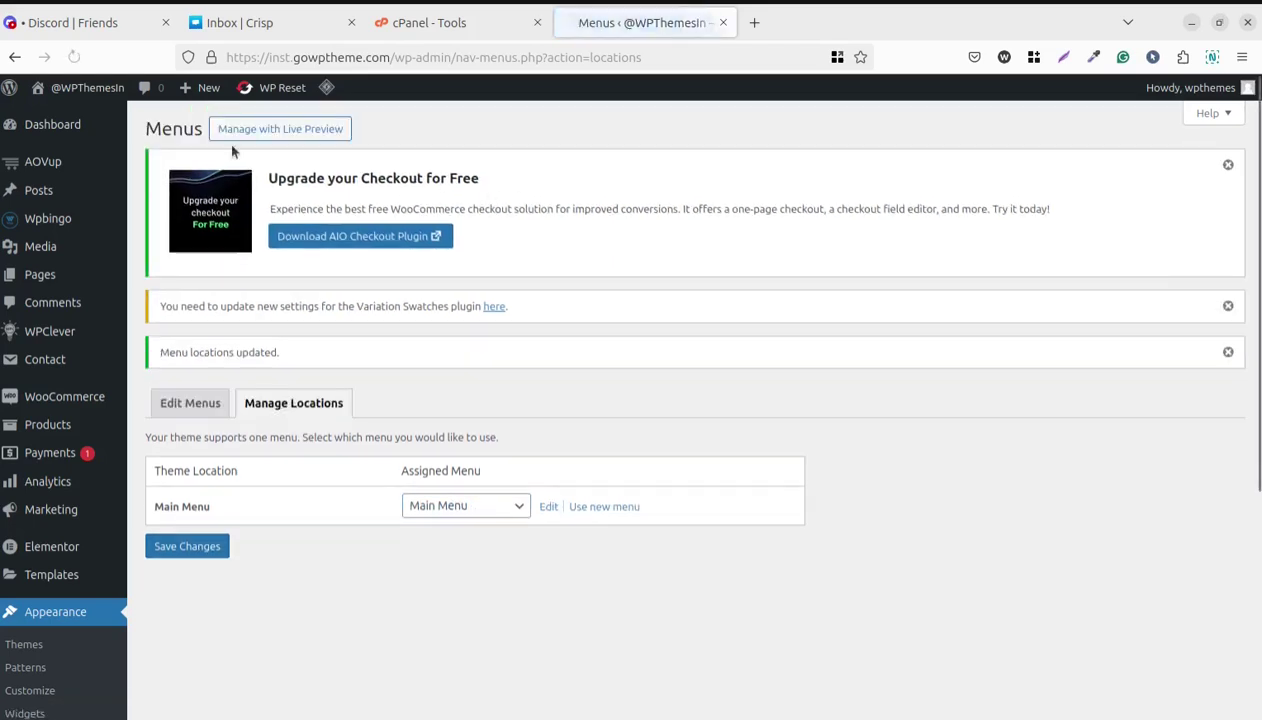
# Open the site's front page in a new tab and reload it to check the header menu
pyautogui.moveTo(72, 92)
pyautogui.middleClick(55, 118)
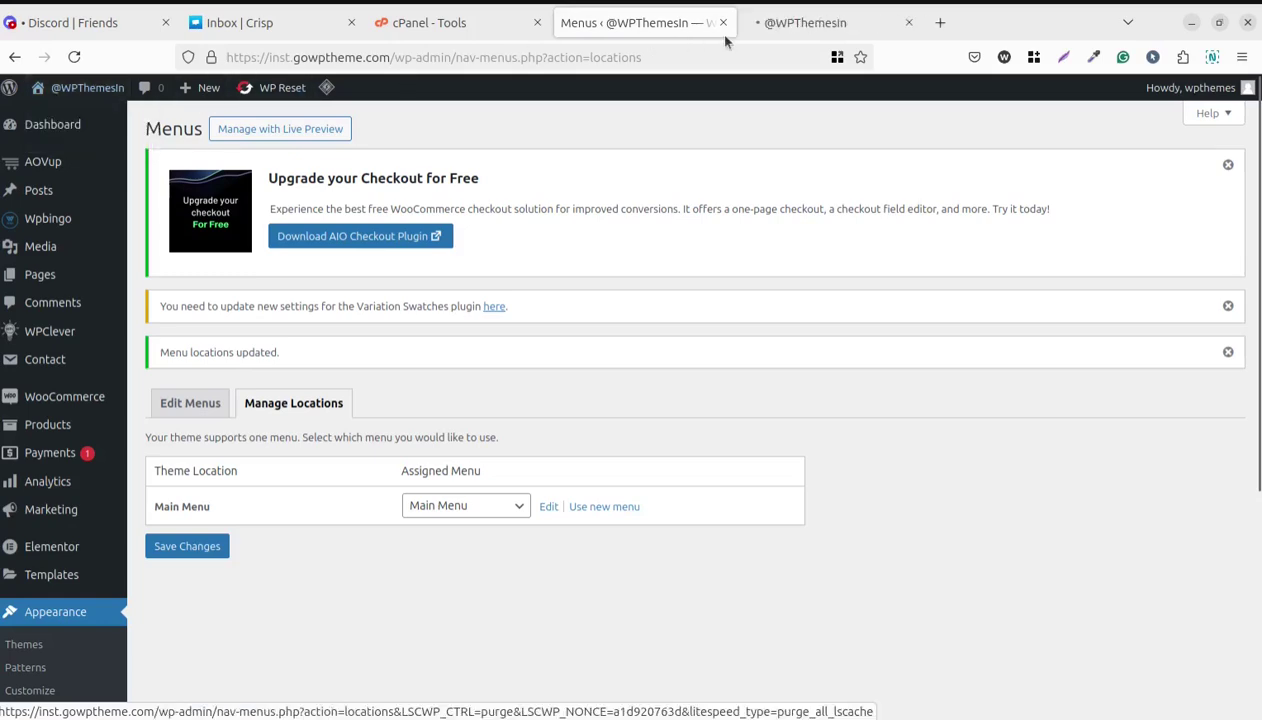
pyautogui.click(795, 22)
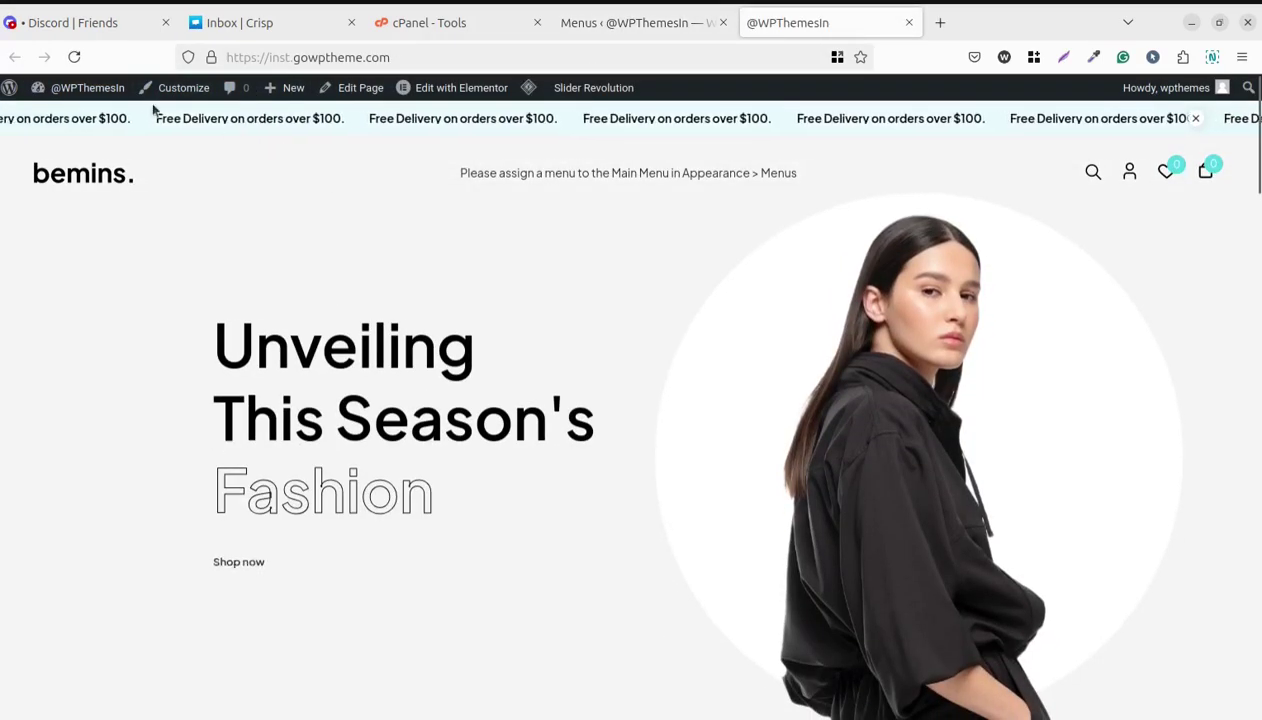
pyautogui.click(74, 57)
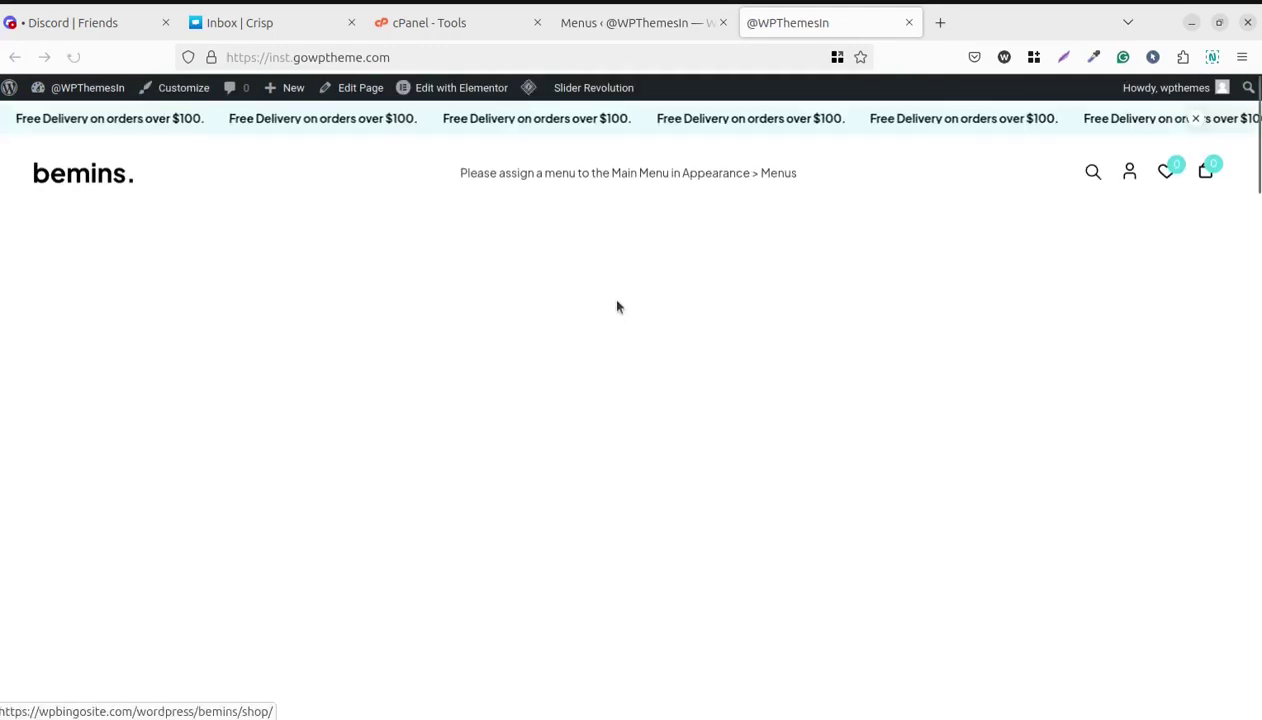
# Return to the admin tab, go to the Dashboard and dismiss the checkout upgrade notice
pyautogui.hotkey('ctrl', 'pageup')
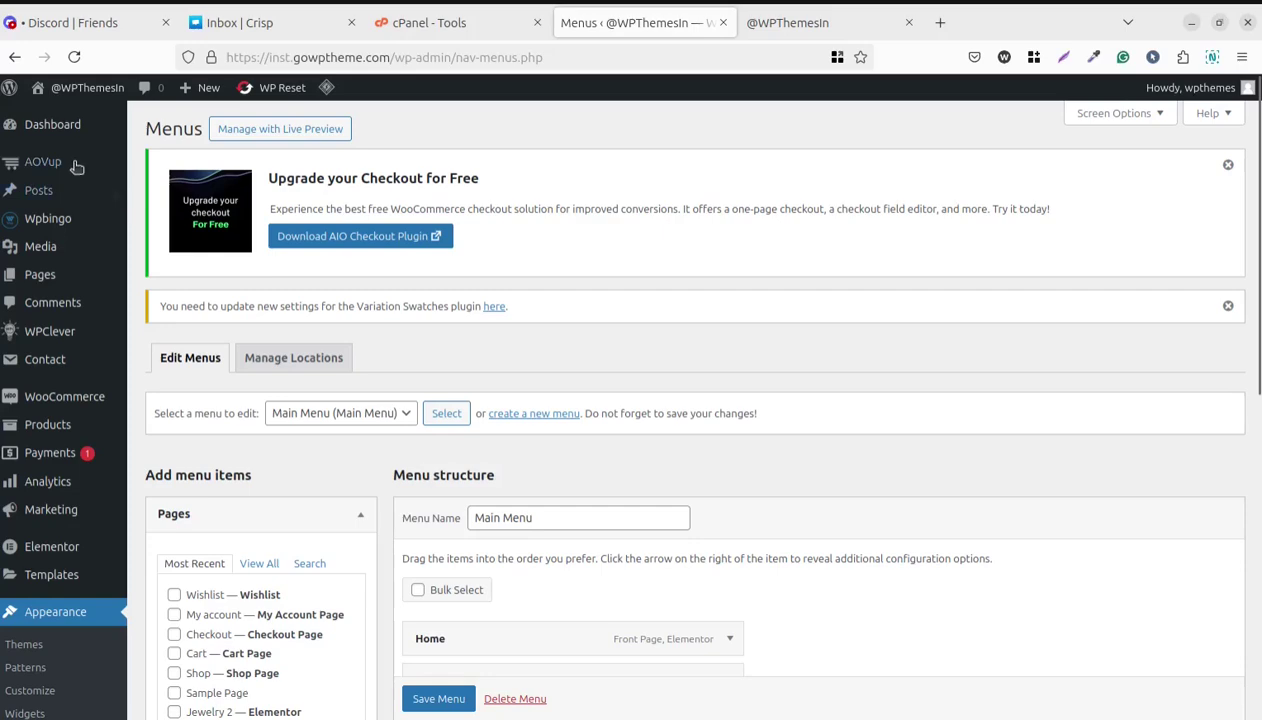
pyautogui.moveTo(56, 139)
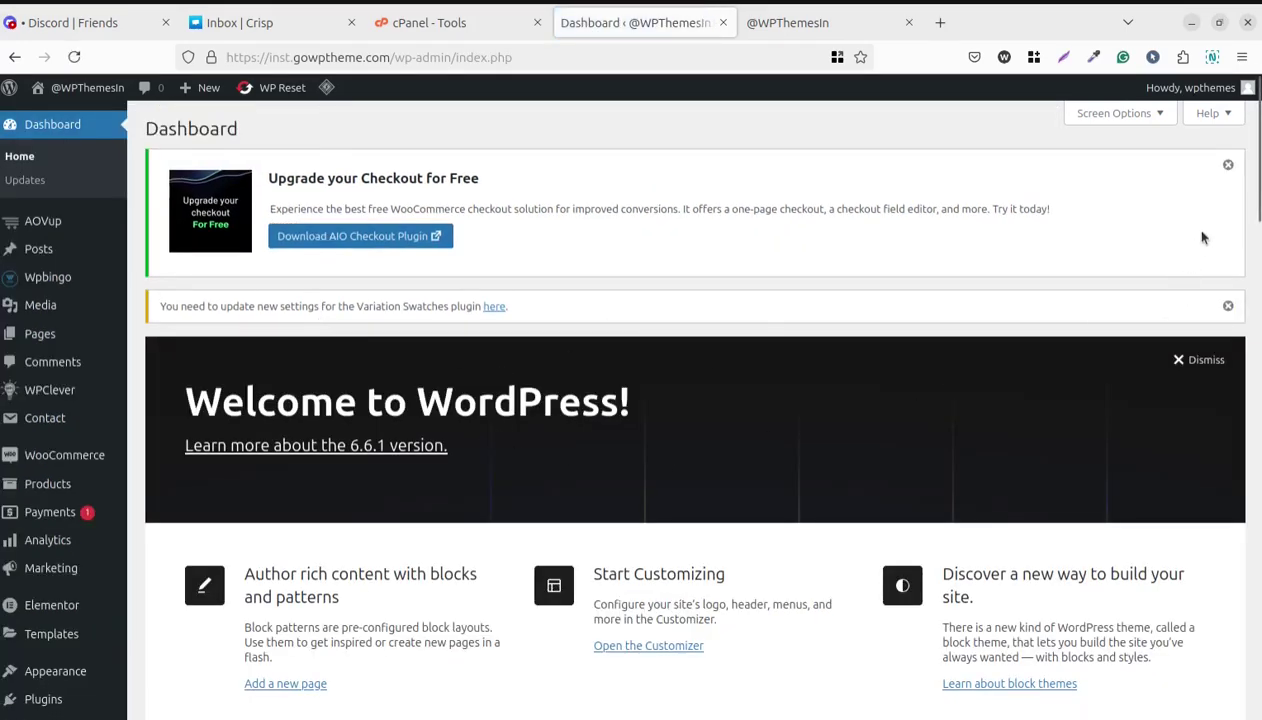
pyautogui.click(1228, 166)
pyautogui.click(1228, 164)
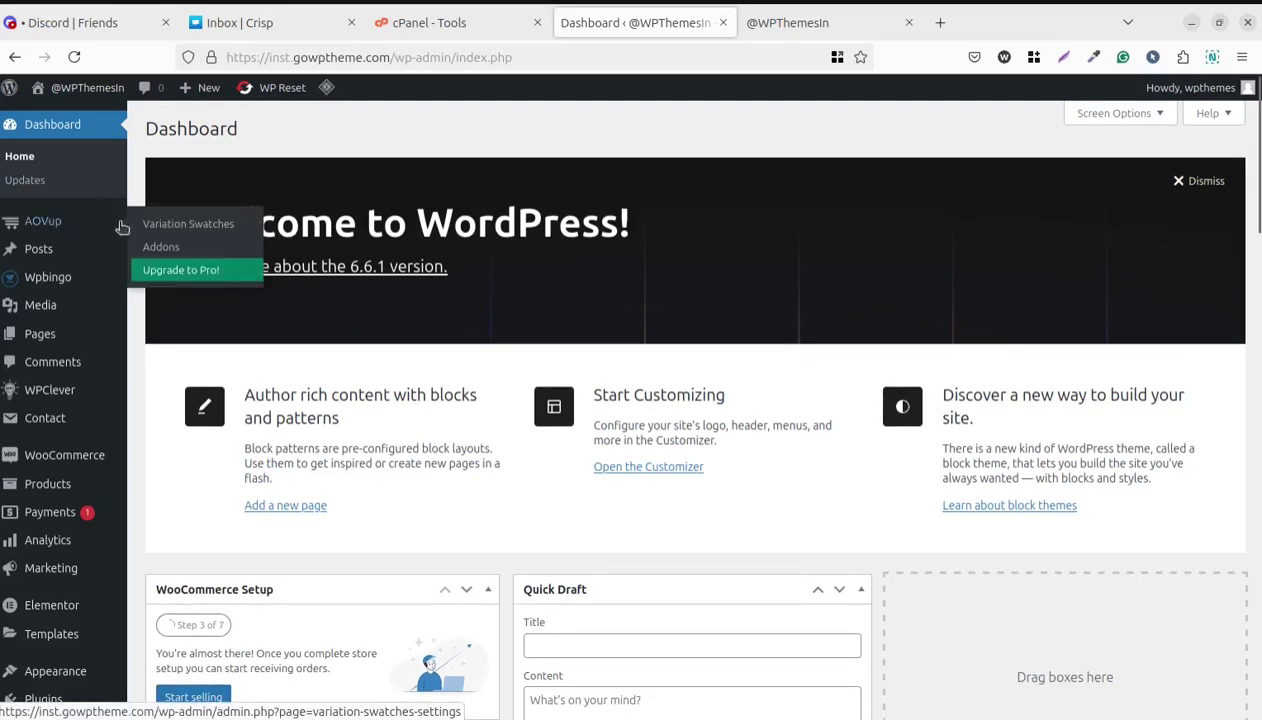
# Open the AOVup Variation Swatches settings, close the release popup and review the General Settings options
pyautogui.click(60, 230)
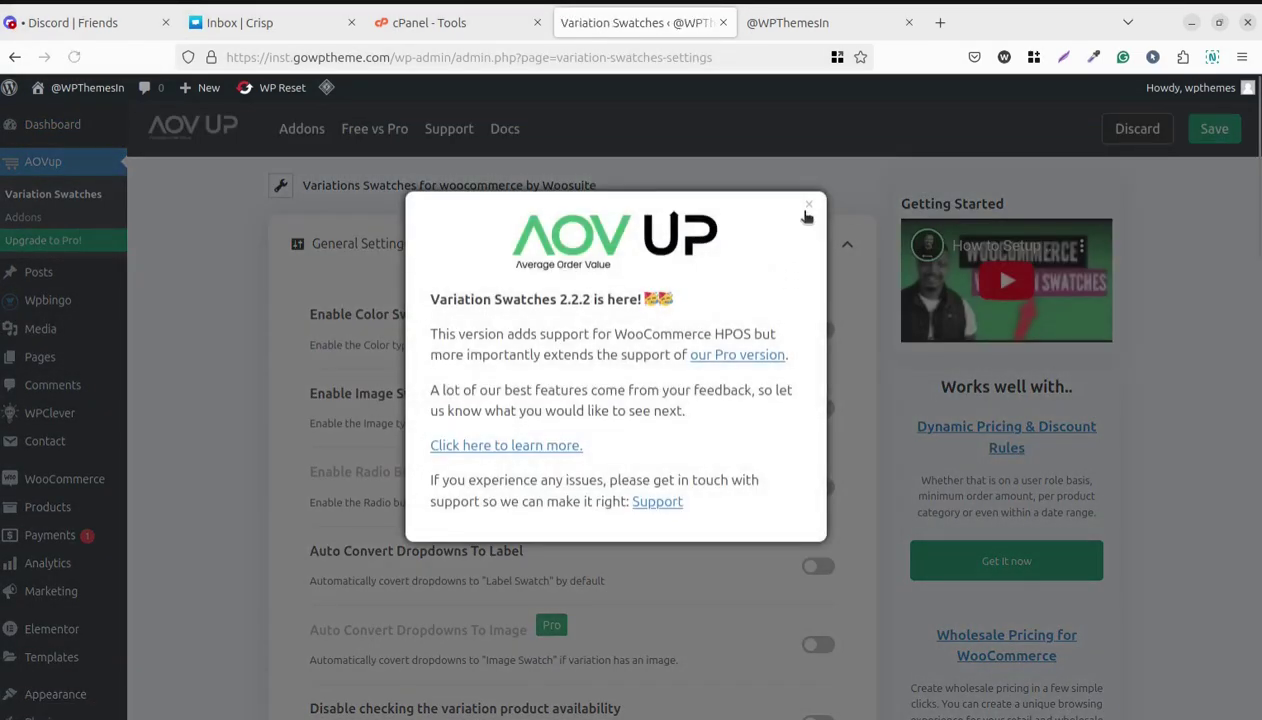
pyautogui.click(808, 206)
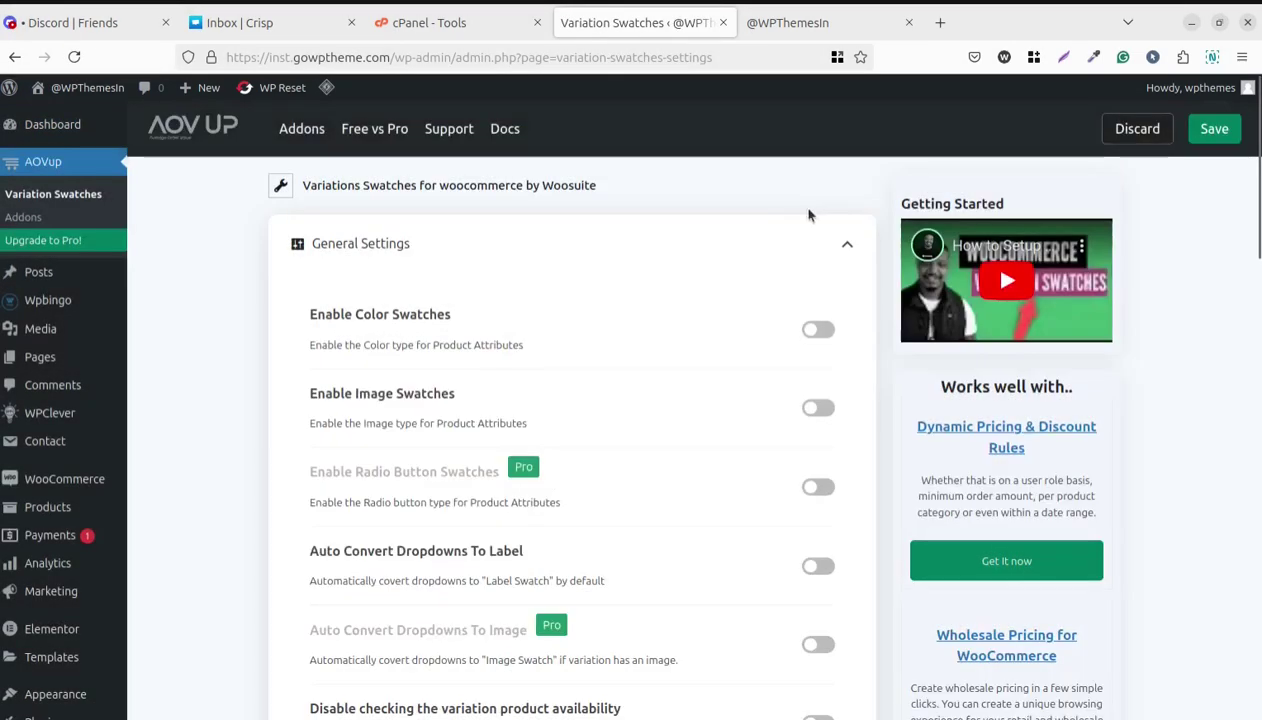
pyautogui.scroll(-3, 384, 384)
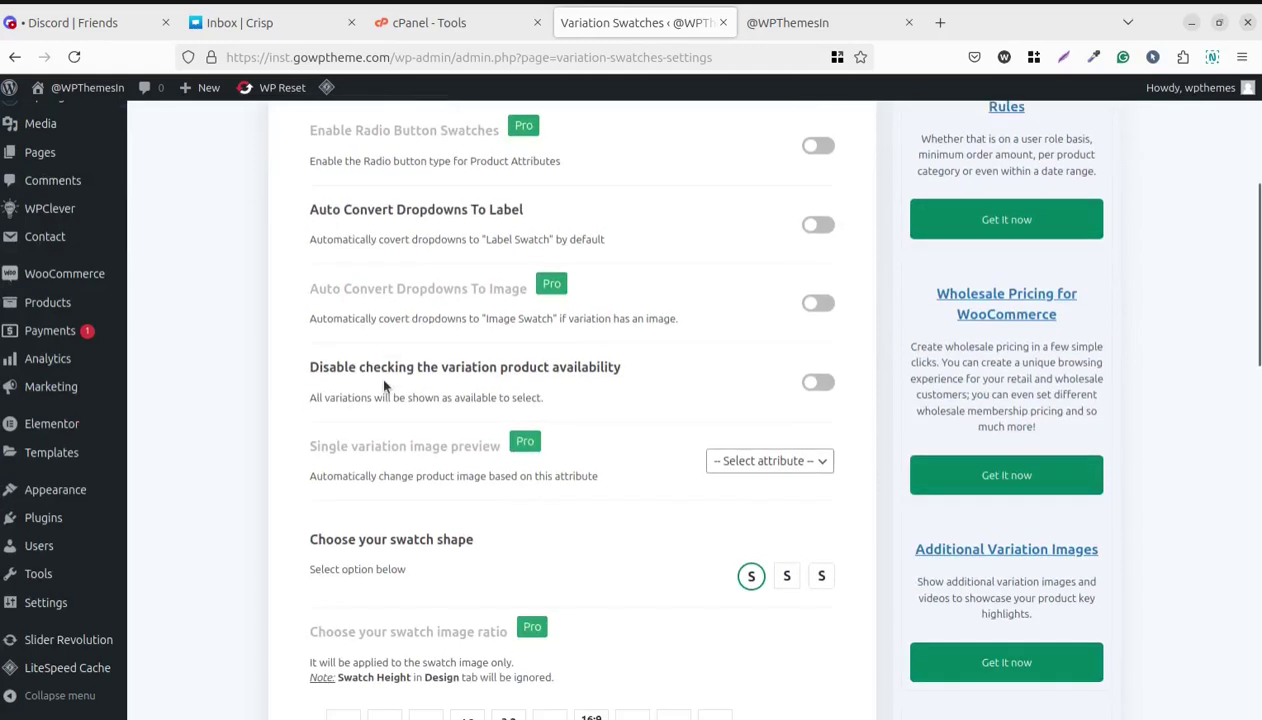
pyautogui.scroll(3, 382, 390)
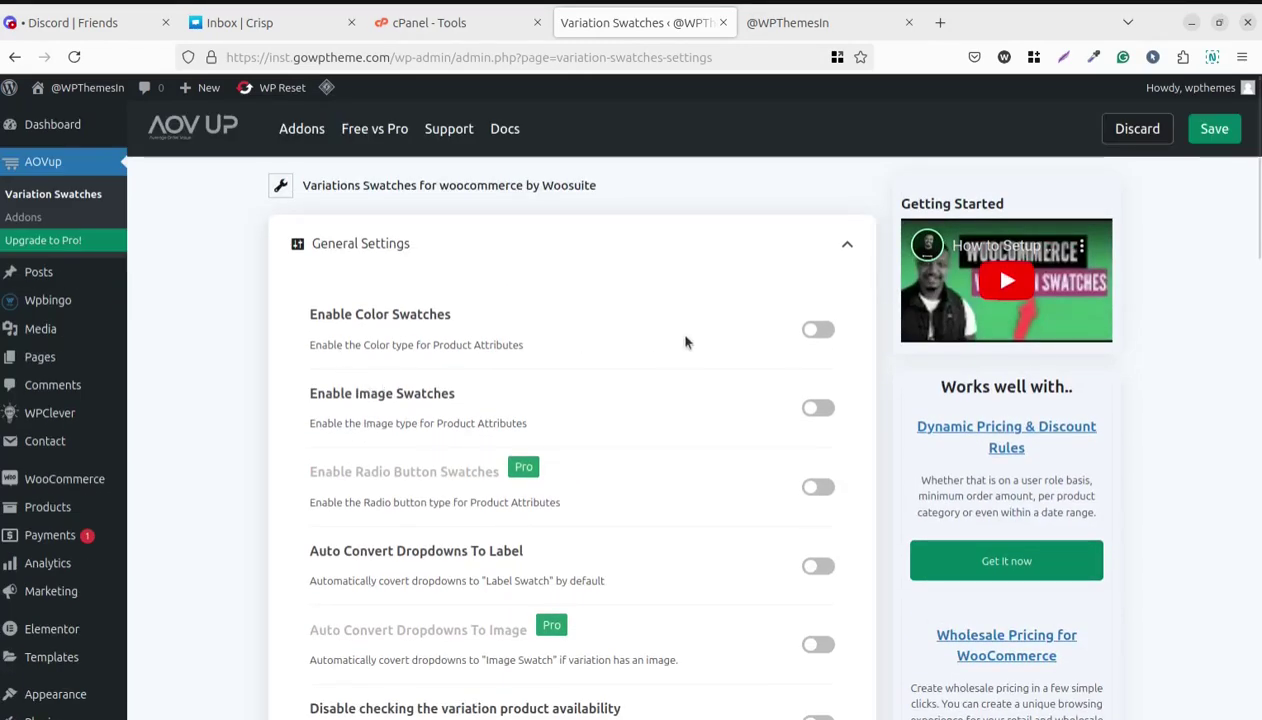
pyautogui.scroll(-1, 557, 455)
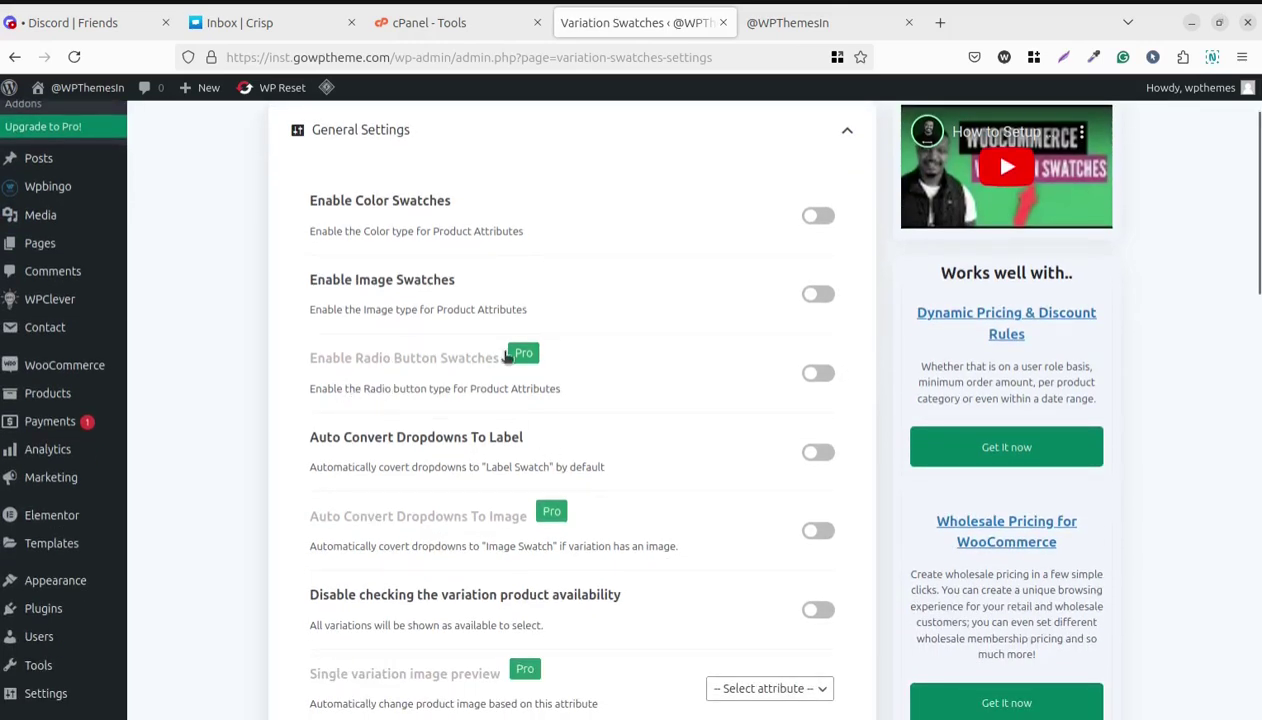
pyautogui.scroll(-4, 493, 430)
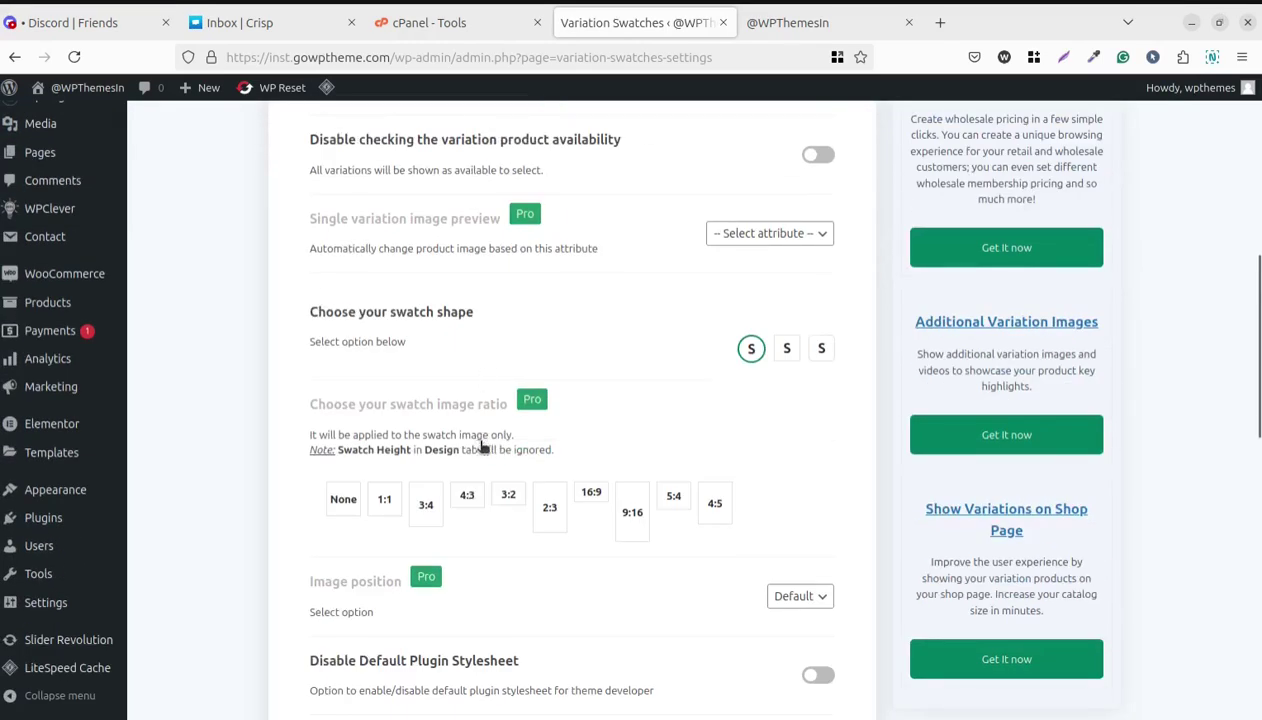
pyautogui.scroll(6, 483, 447)
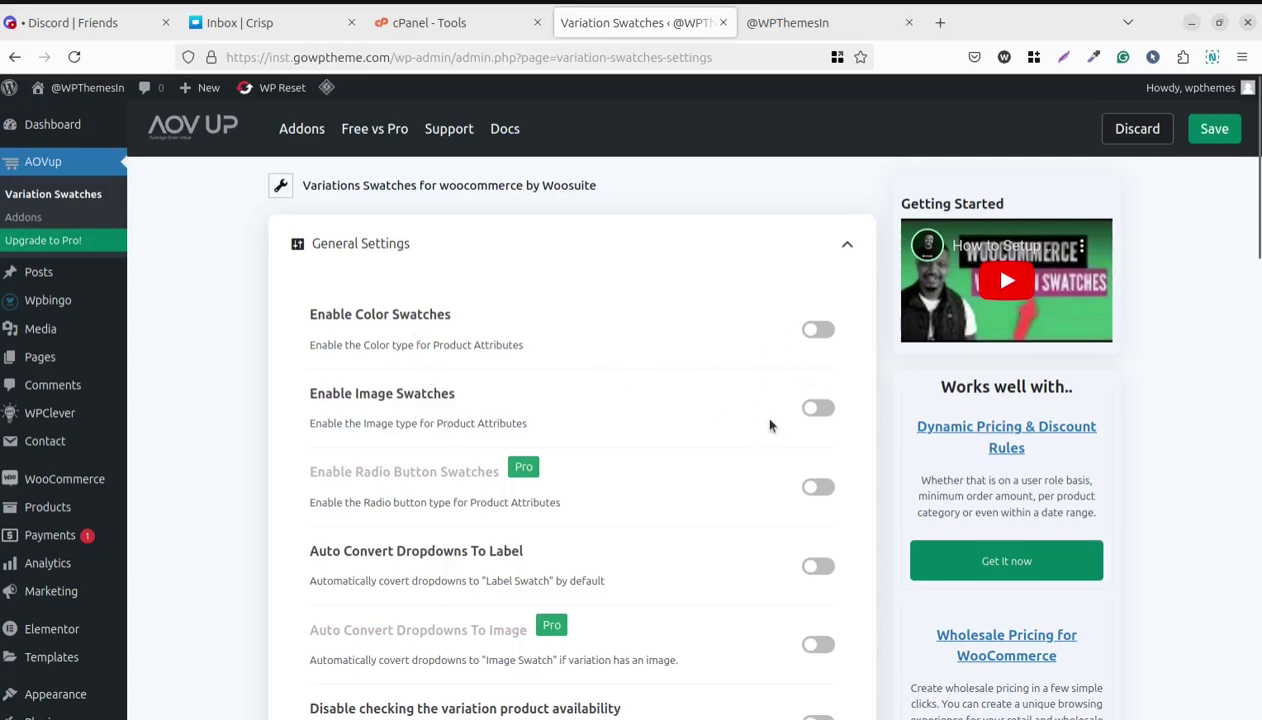
# Open Wpbingo's Theme Options and review the Layout settings of the General section
pyautogui.moveTo(53, 316)
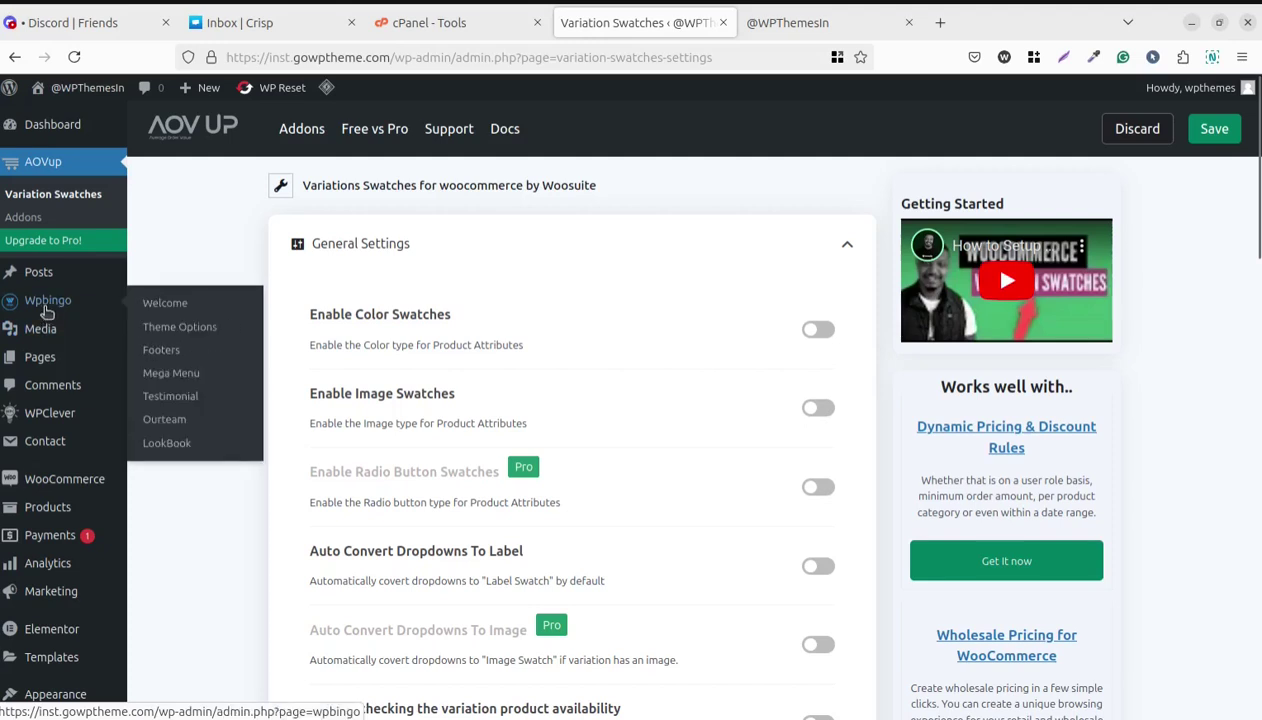
pyautogui.click(45, 310)
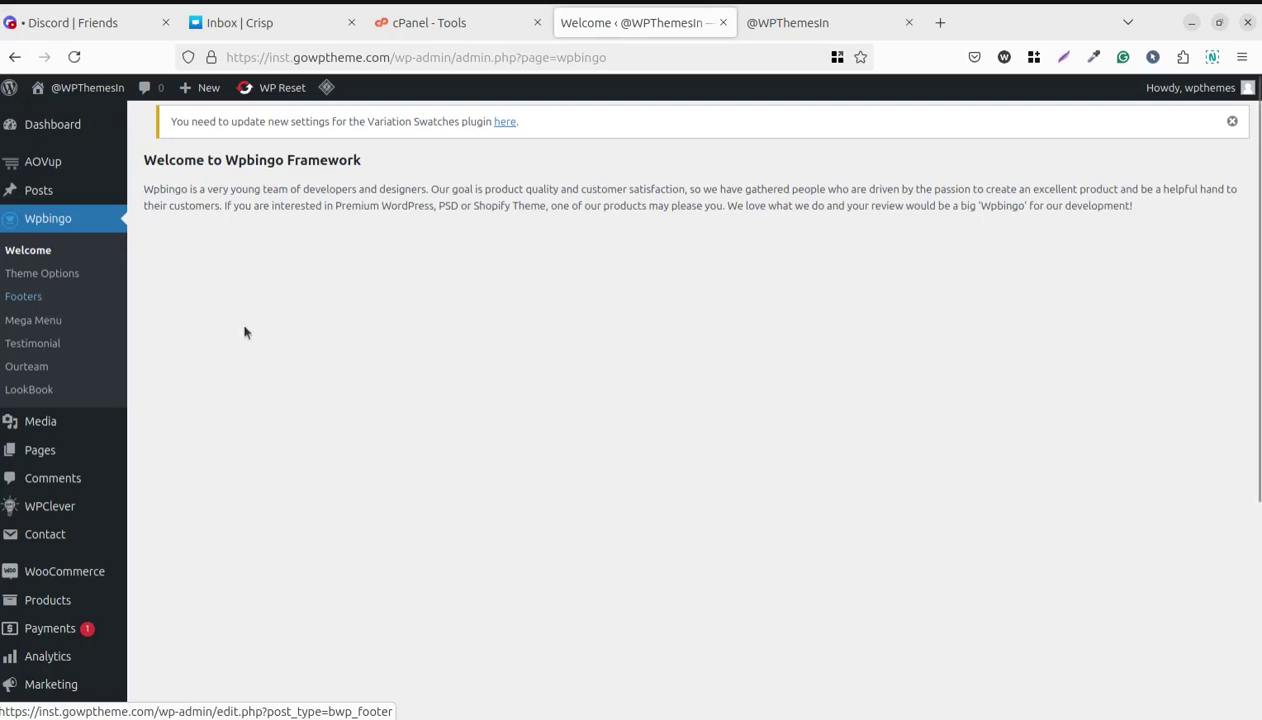
pyautogui.click(53, 286)
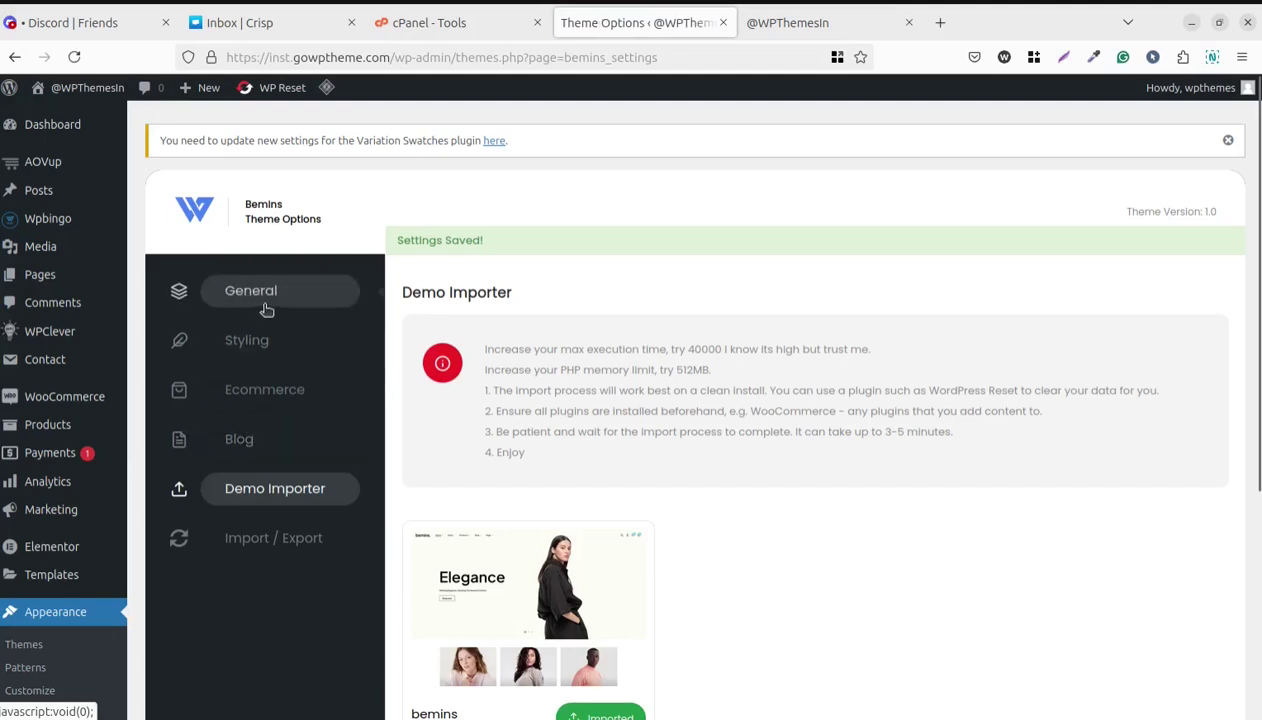
pyautogui.click(266, 309)
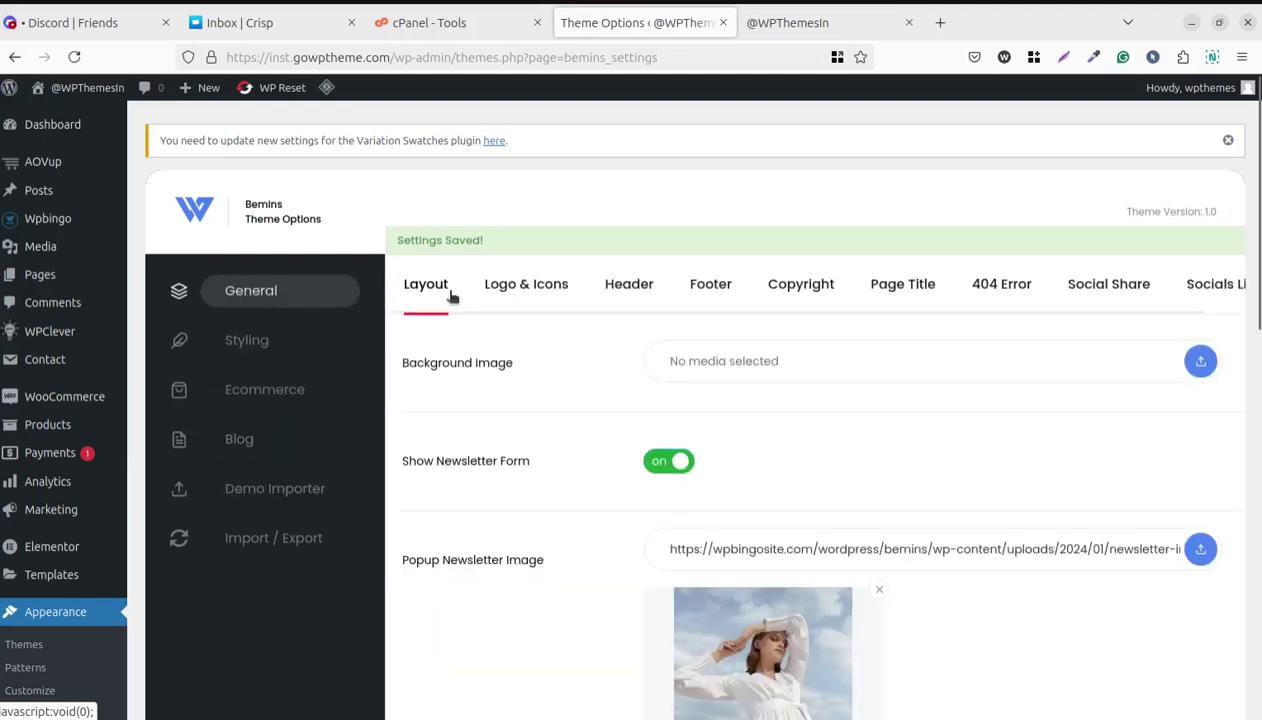
pyautogui.scroll(-2, 500, 399)
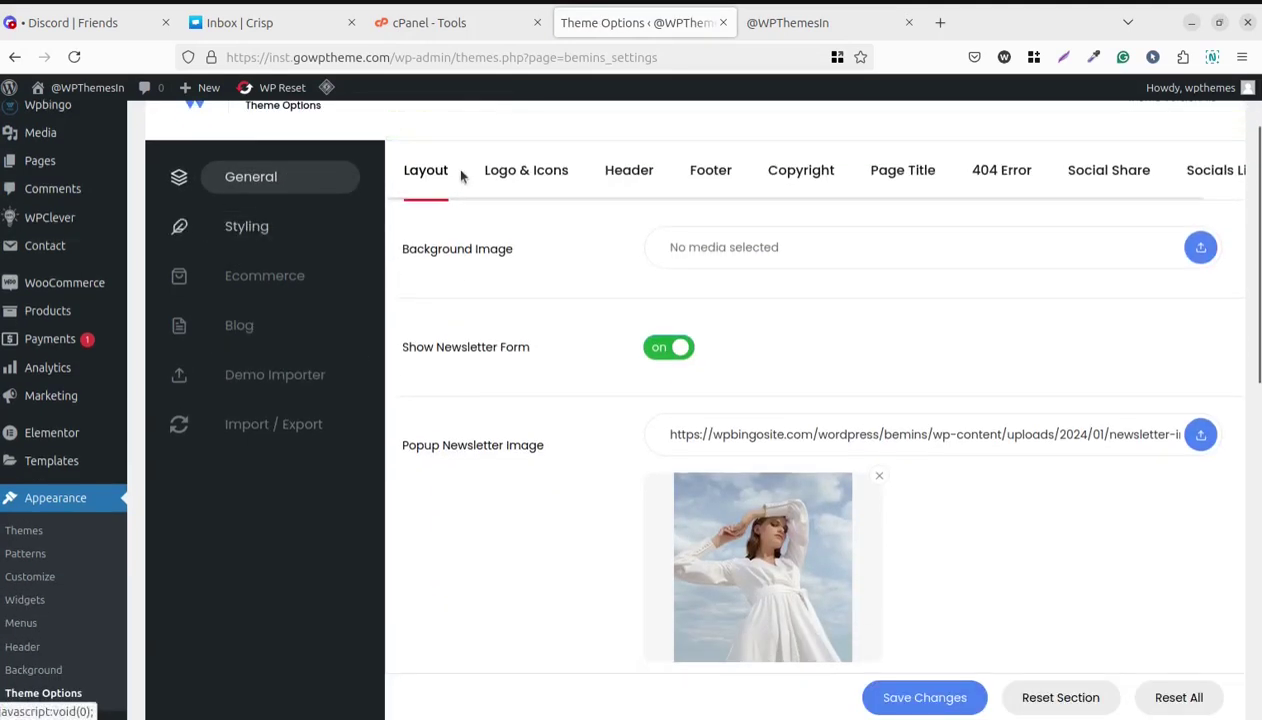
pyautogui.scroll(2, 474, 368)
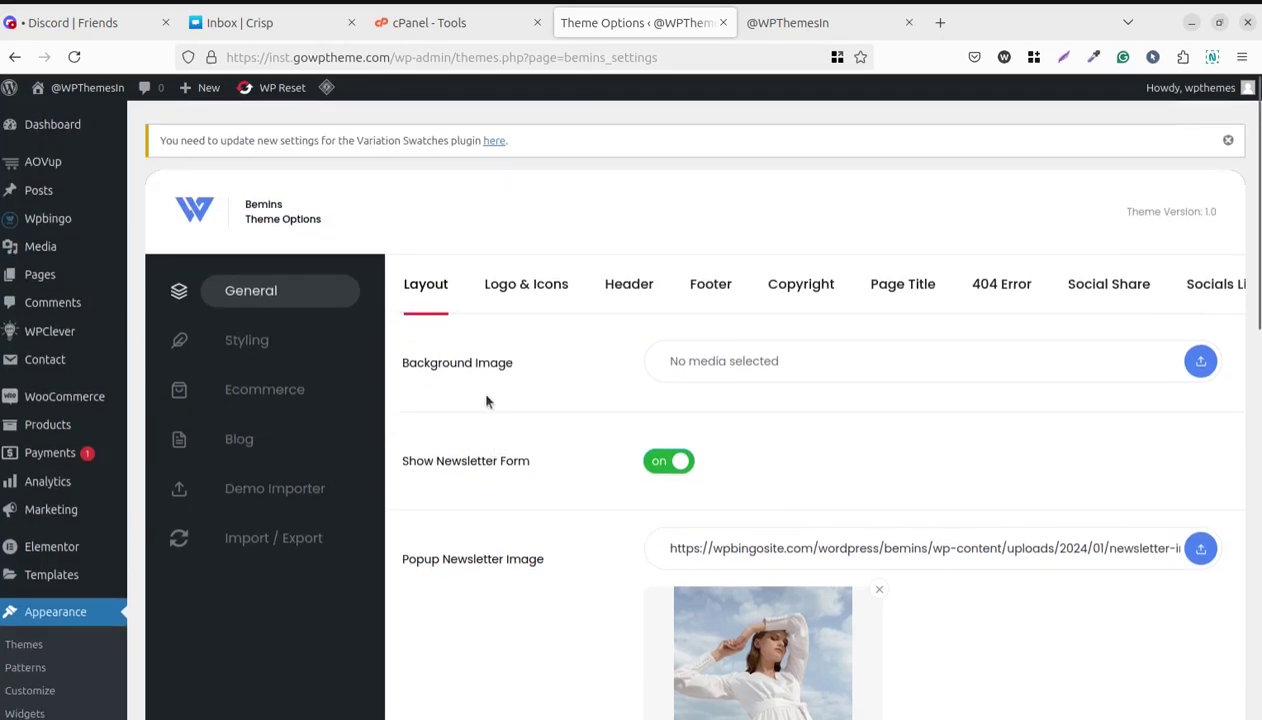
# Review the General section's Logo & Icons settings and its Header settings, from header type to sticky header
pyautogui.click(512, 288)
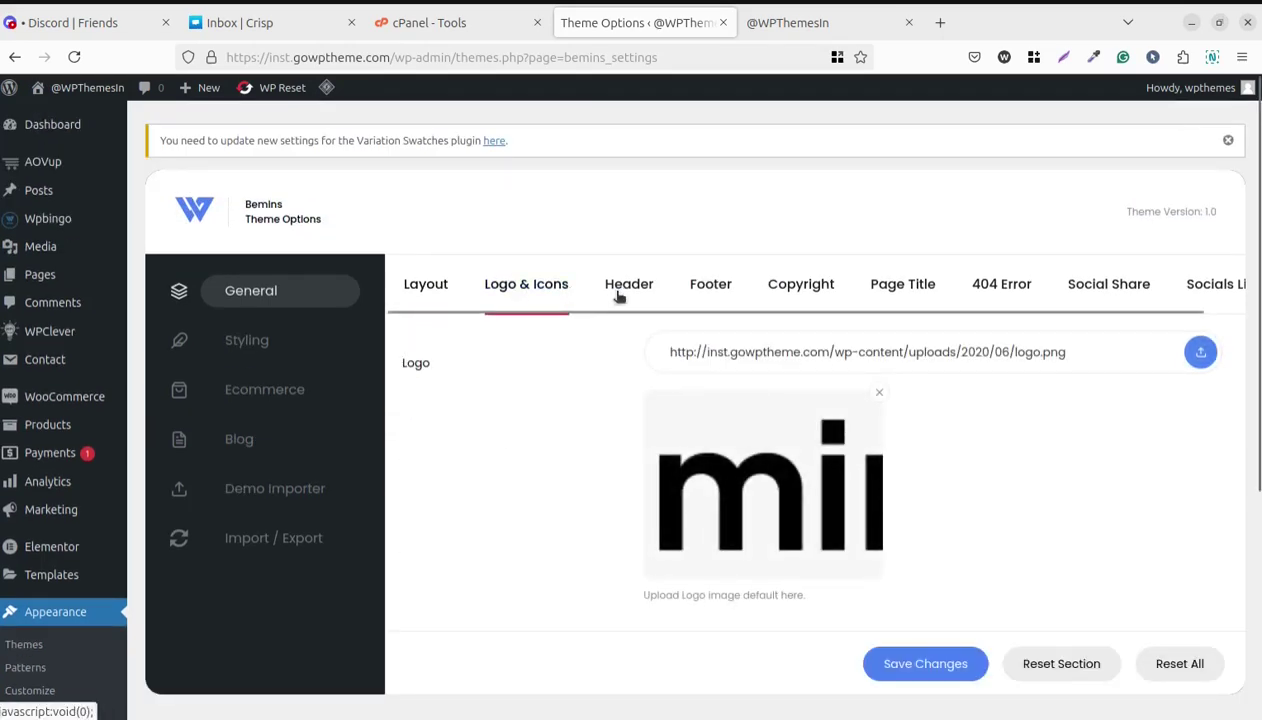
pyautogui.click(621, 293)
pyautogui.click(706, 289)
pyautogui.click(637, 285)
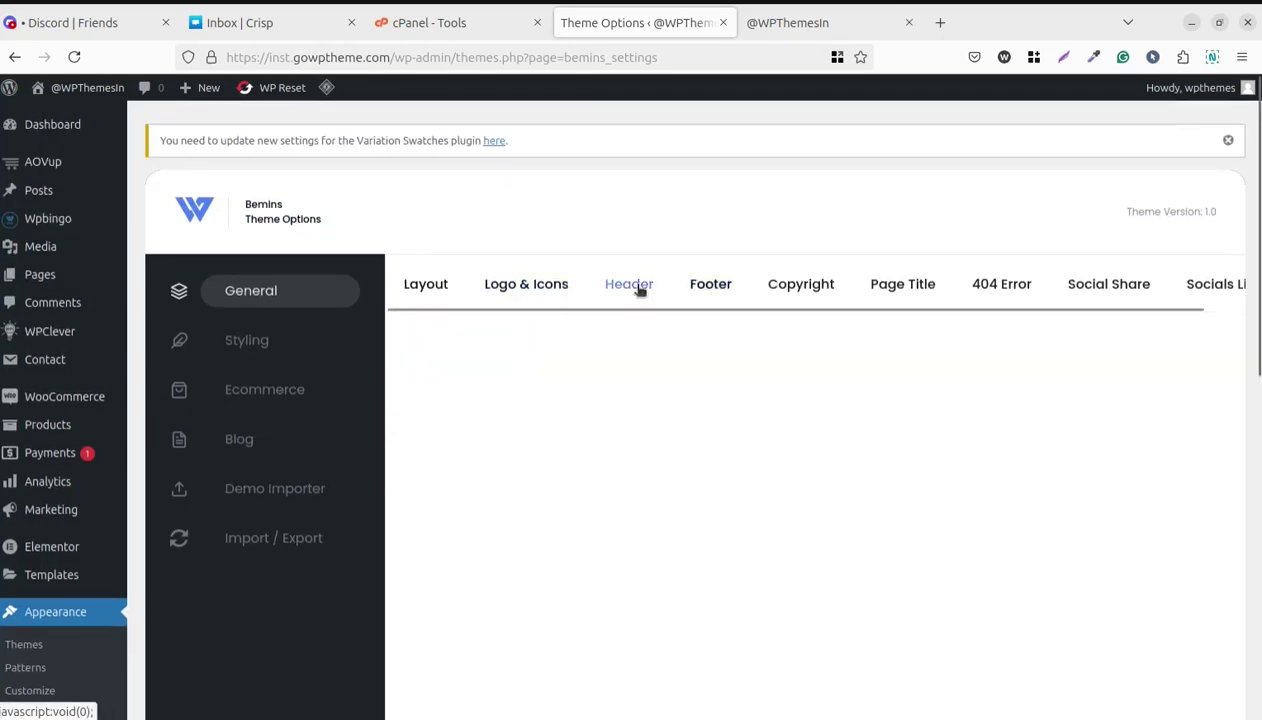
pyautogui.scroll(-6, 637, 410)
pyautogui.scroll(-6, 637, 422)
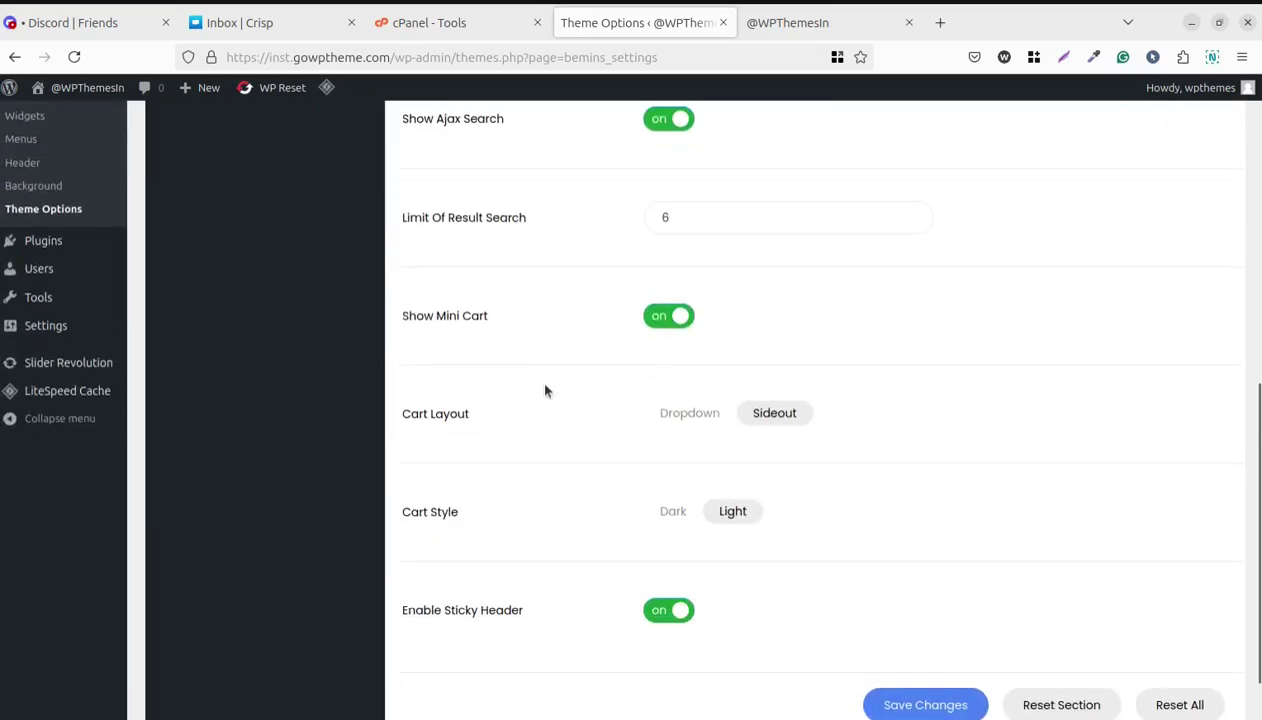
pyautogui.scroll(6, 580, 526)
pyautogui.scroll(-2, 515, 369)
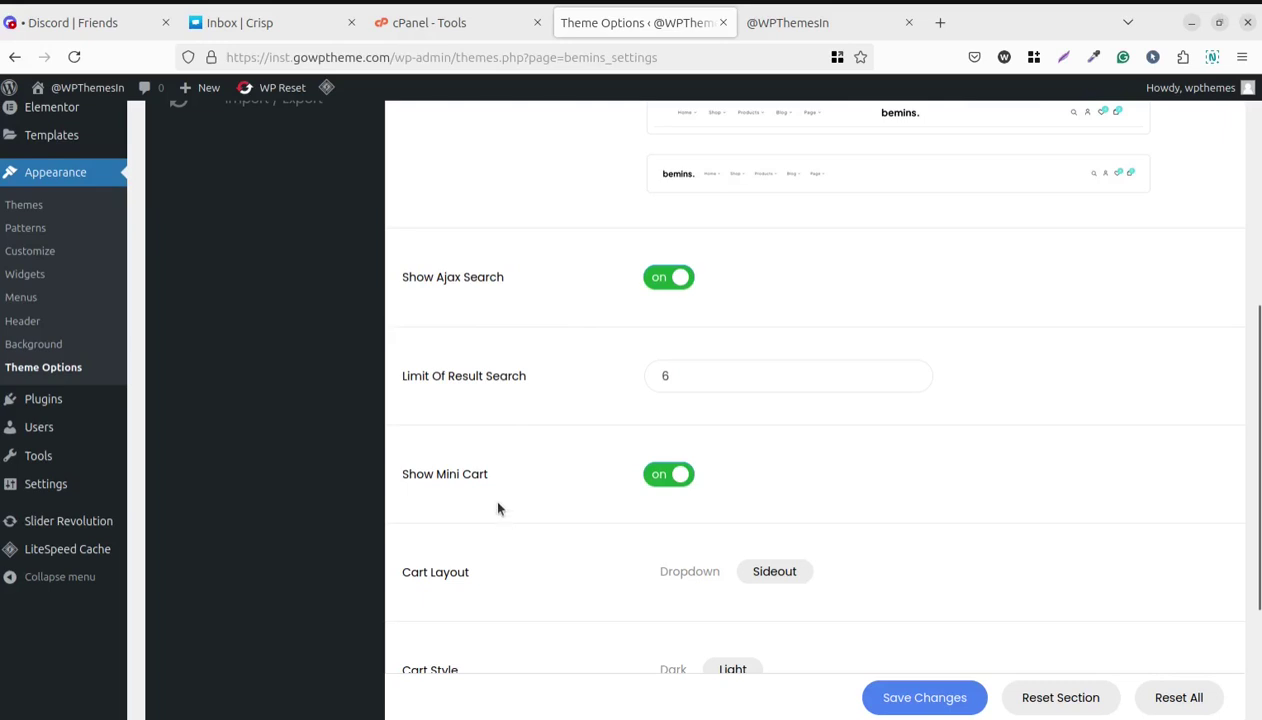
pyautogui.scroll(-4, 498, 509)
pyautogui.scroll(10, 463, 528)
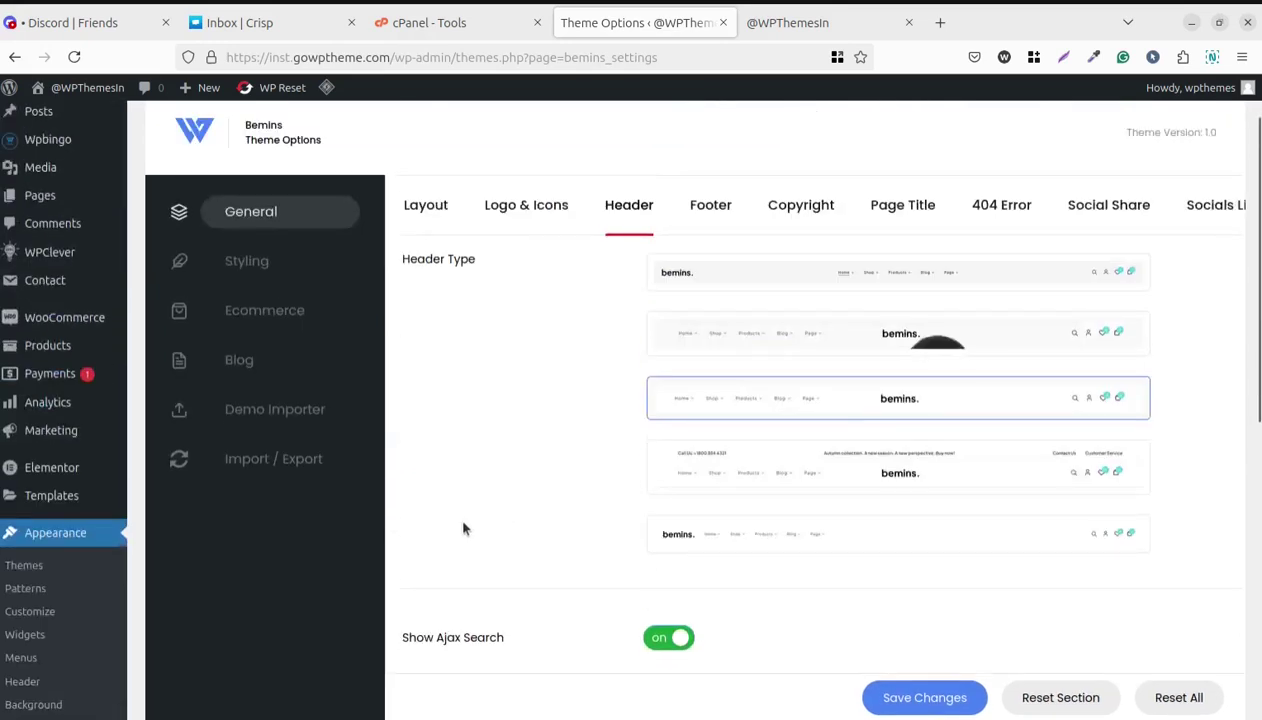
pyautogui.scroll(1, 463, 528)
# Look through the General section's Footer, Copyright, Page Title, Social Share and Socials Link settings
pyautogui.click(706, 285)
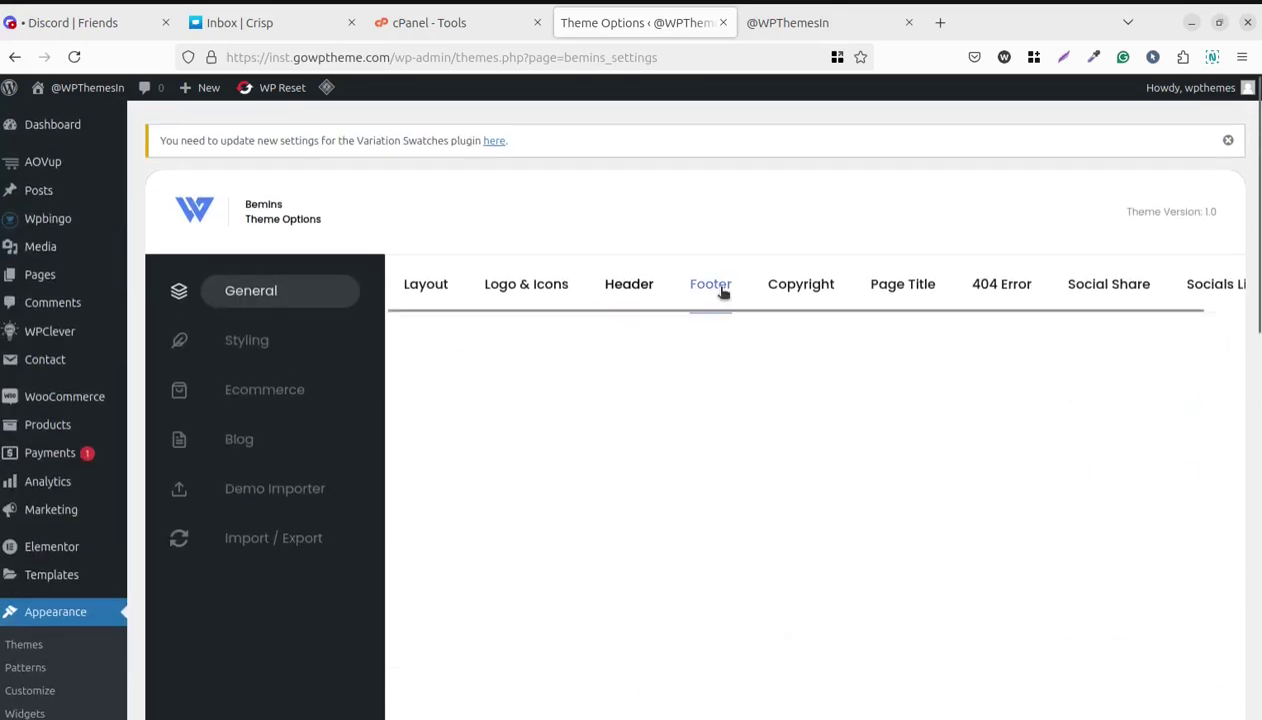
pyautogui.click(780, 292)
pyautogui.click(918, 285)
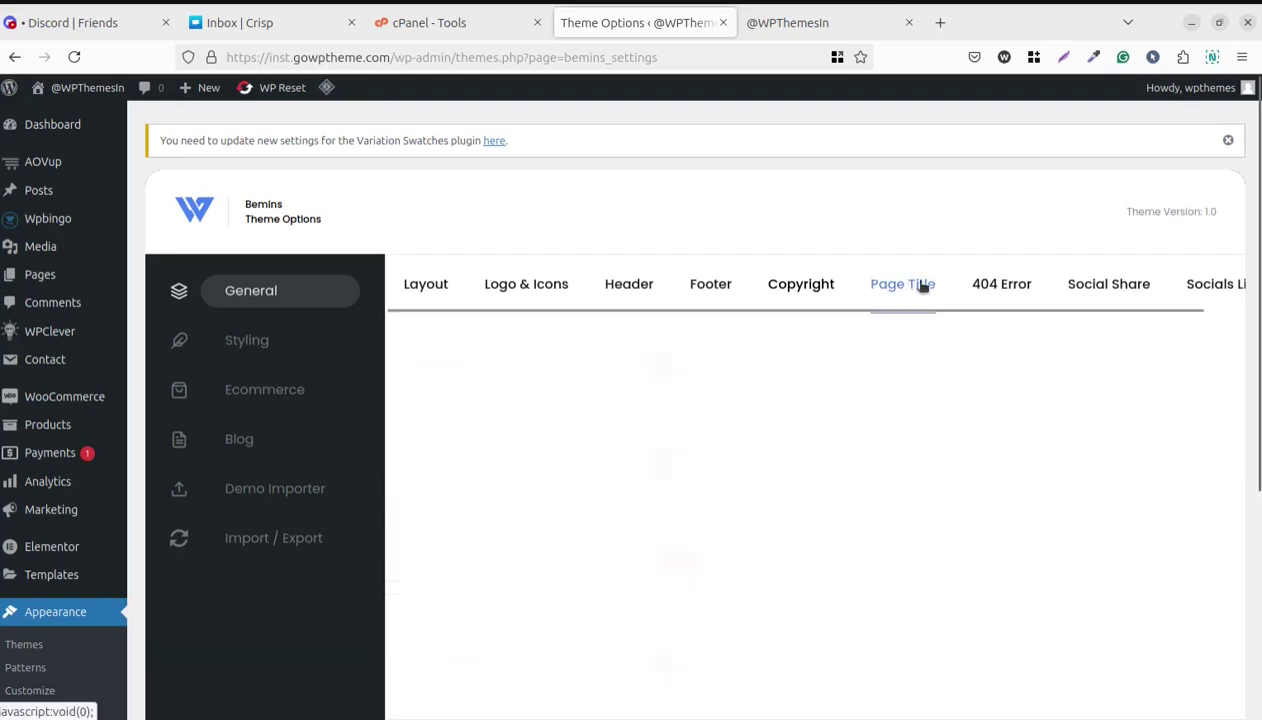
pyautogui.click(1100, 288)
pyautogui.click(1216, 292)
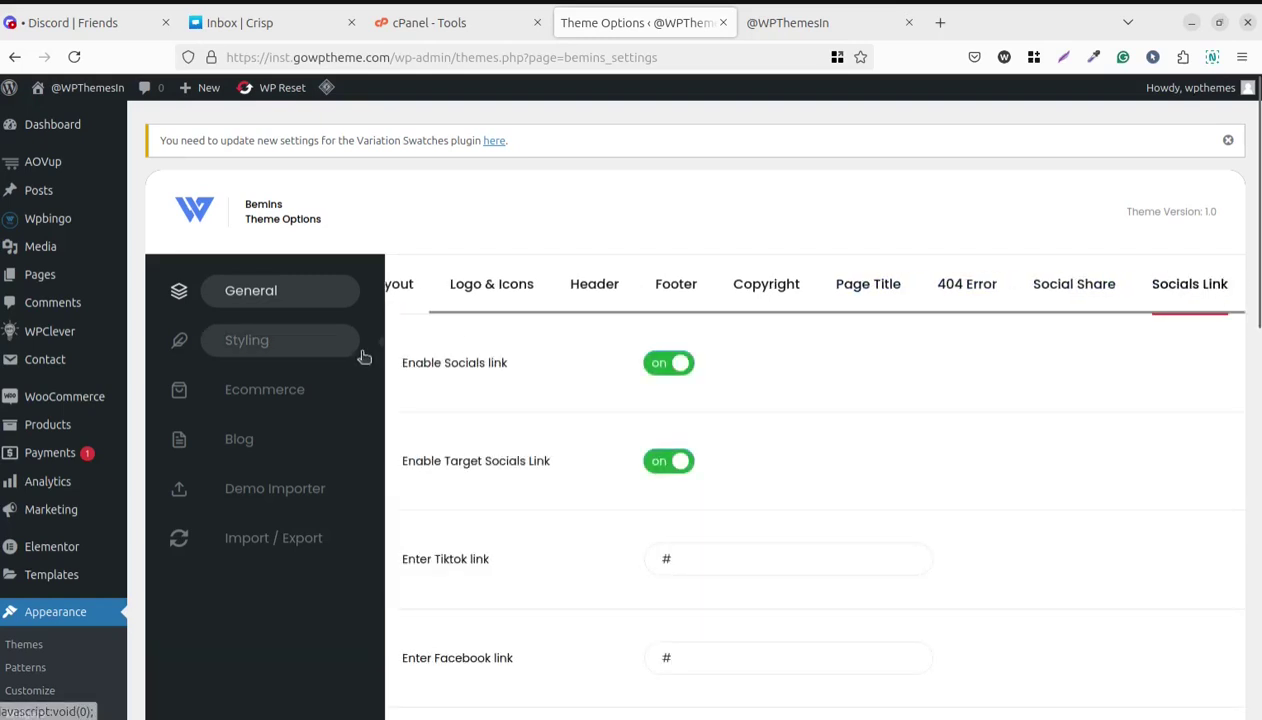
# Review the Styling section's loading overlay and banner effect options
pyautogui.click(276, 350)
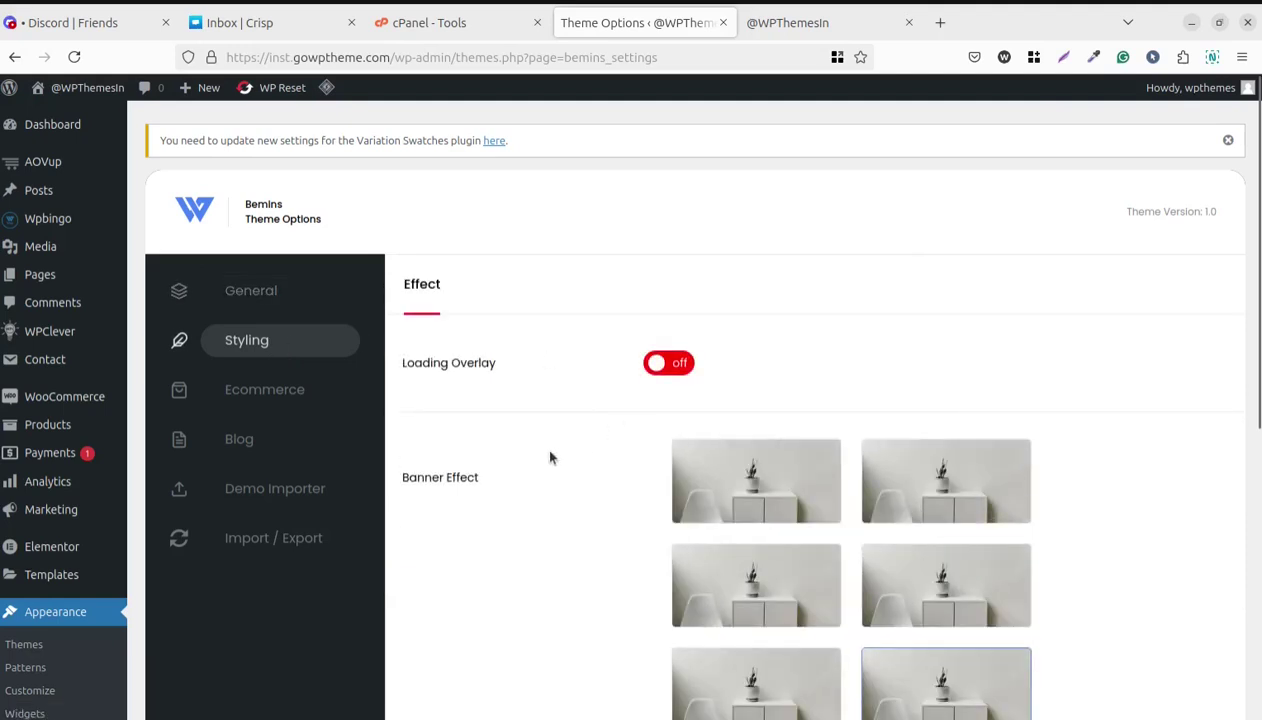
pyautogui.scroll(-2, 638, 365)
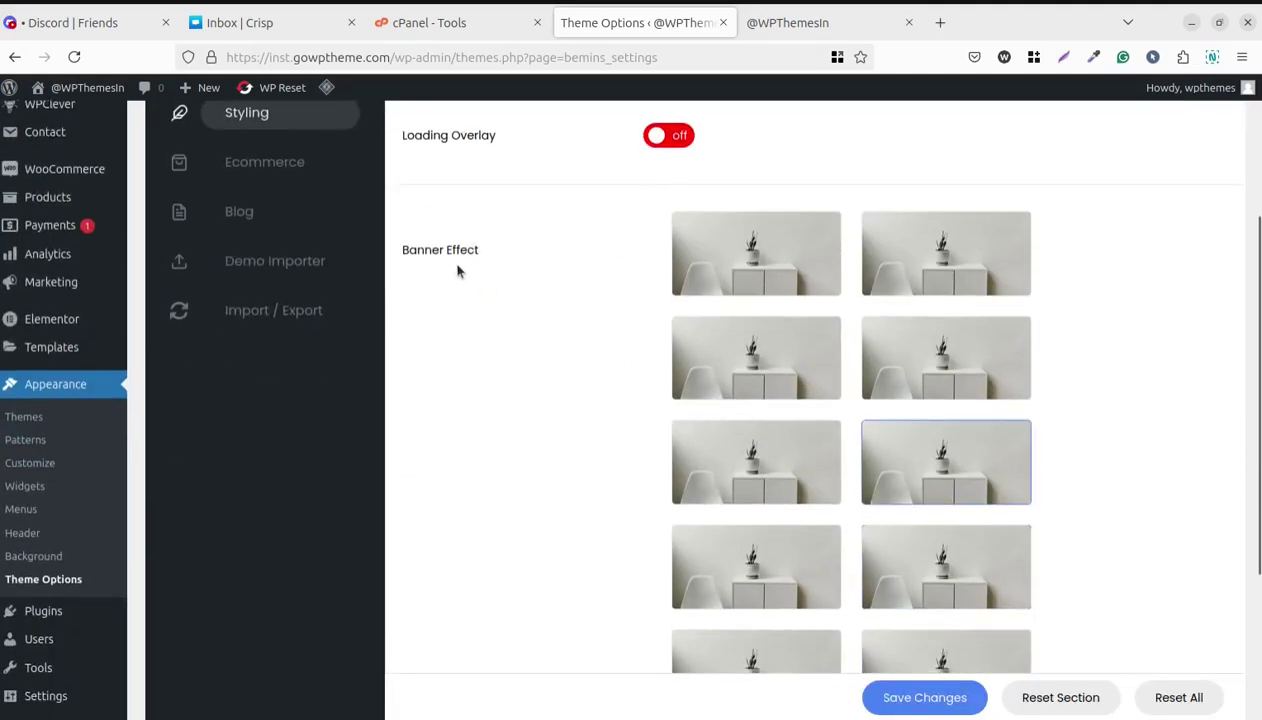
pyautogui.scroll(-3, 772, 369)
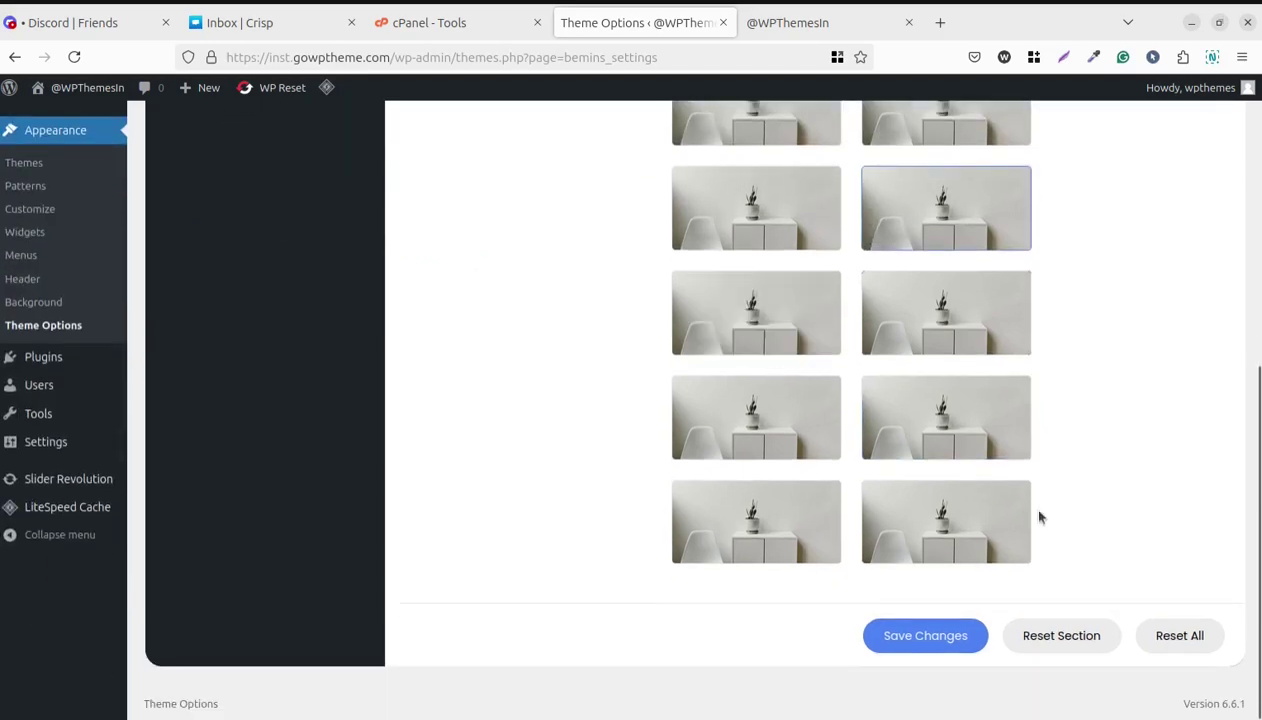
pyautogui.scroll(4, 624, 433)
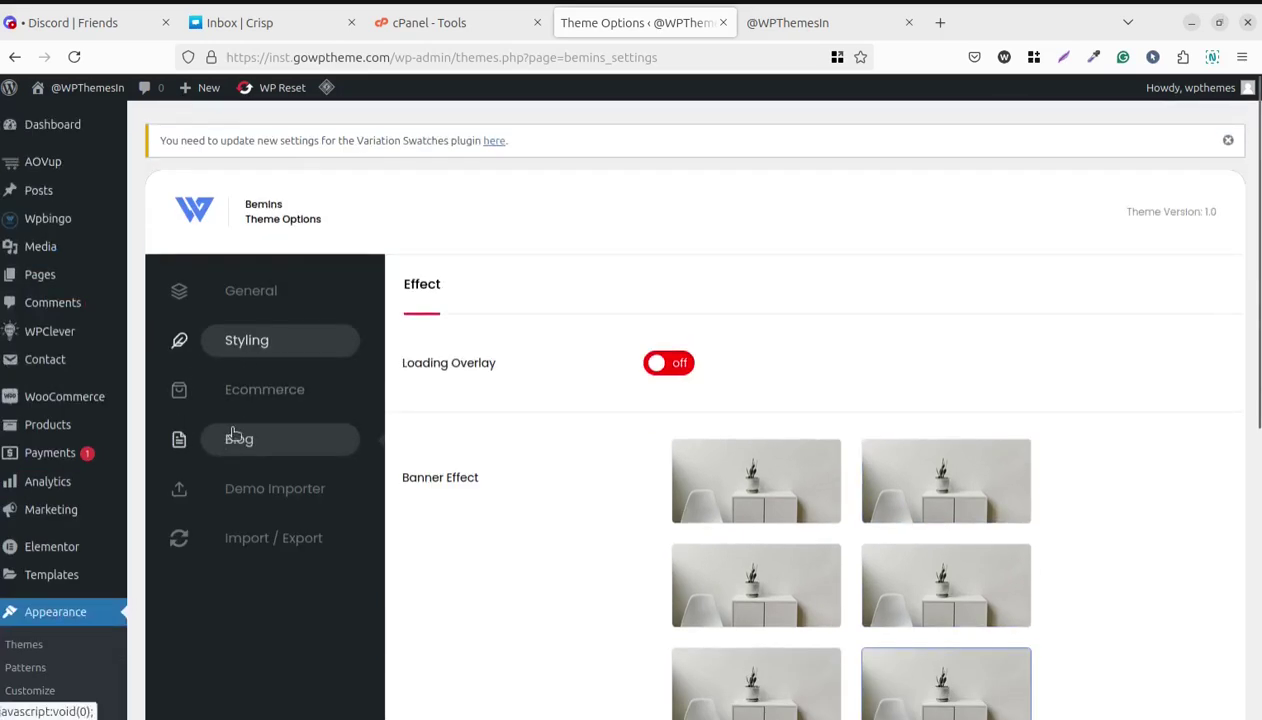
# Open the Ecommerce section's Product Archives settings, try the Filter On Top shop page layout, and restore Sidebar
pyautogui.click(300, 389)
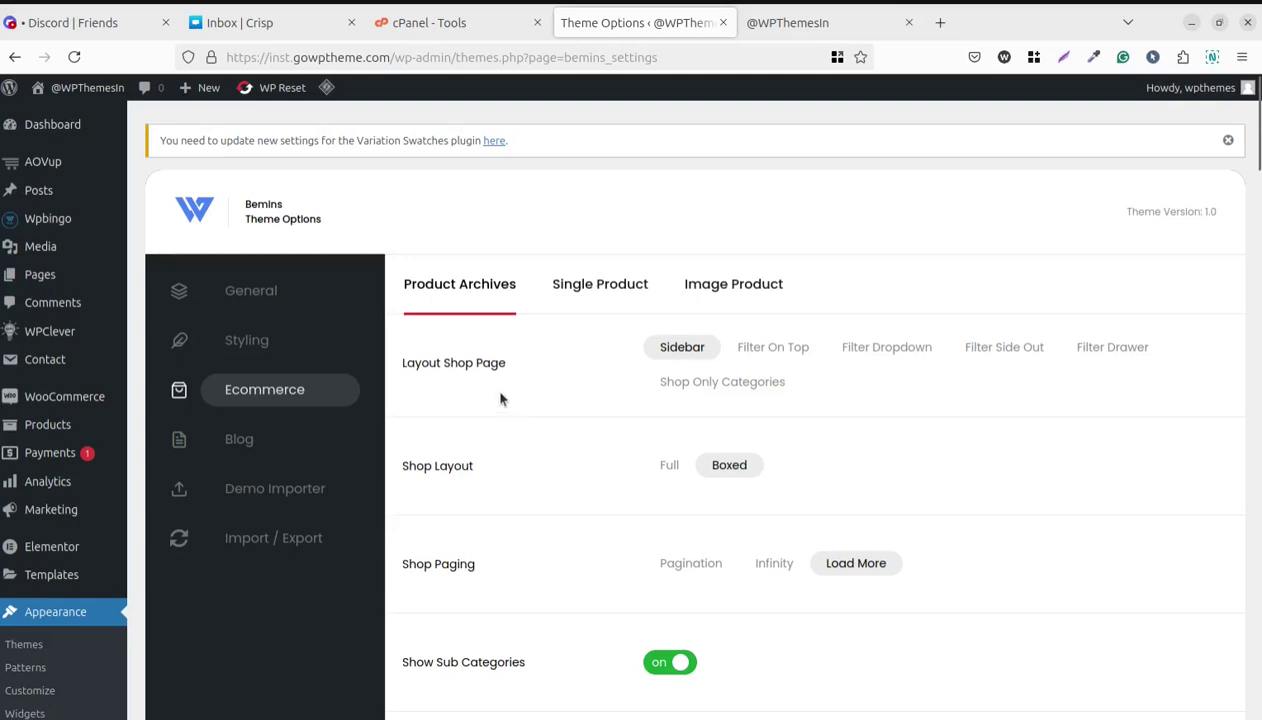
pyautogui.click(765, 350)
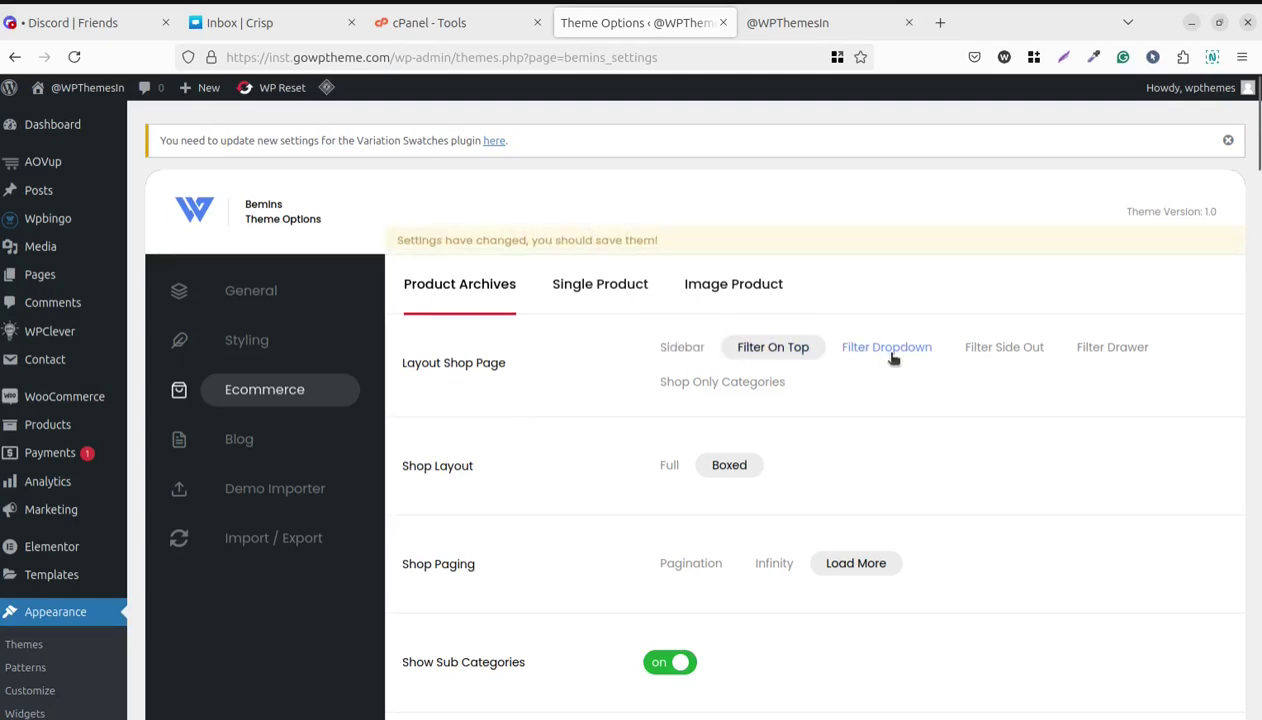
pyautogui.click(688, 350)
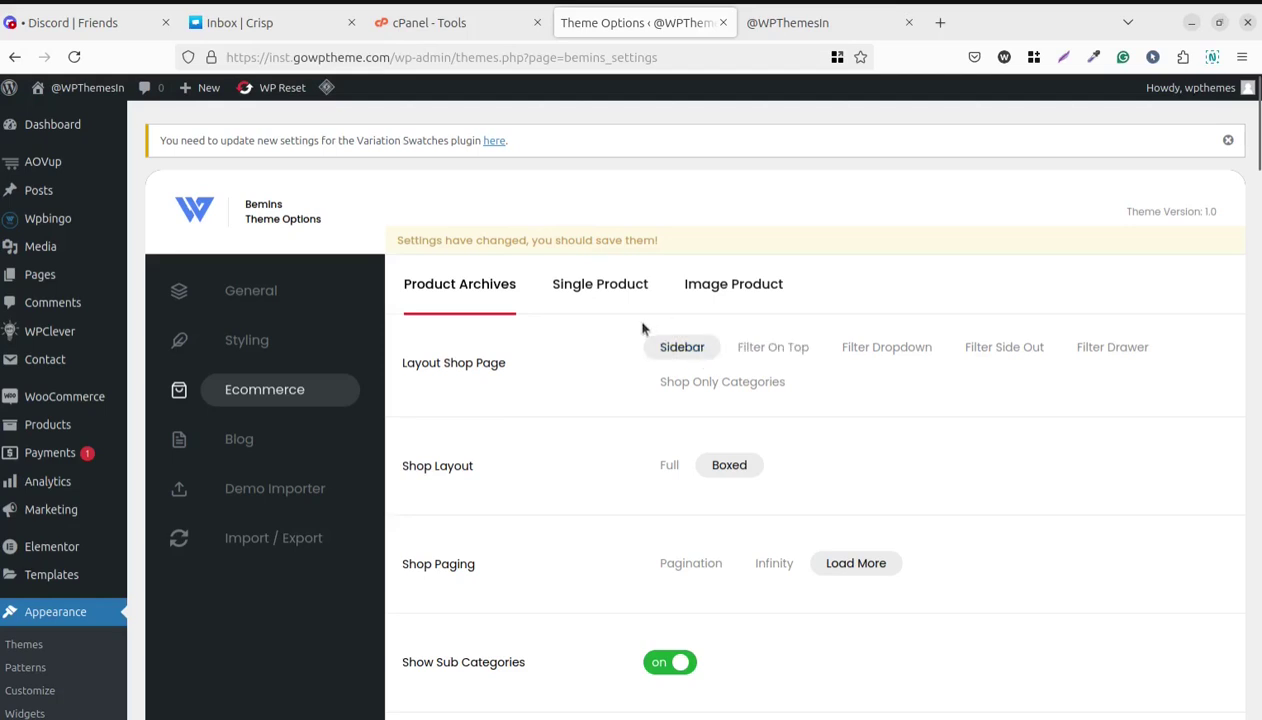
# Review the Ecommerce section's Single Product settings and its Image Product layout and thumbnail settings
pyautogui.click(598, 290)
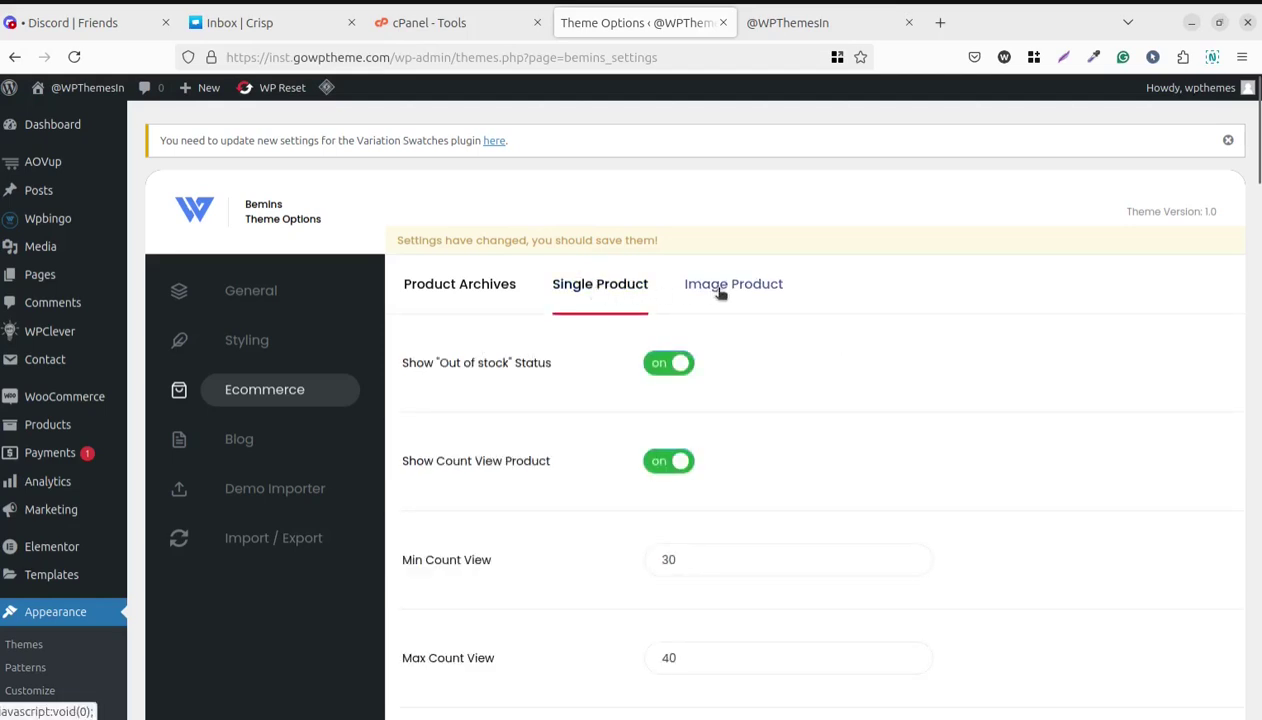
pyautogui.scroll(-2, 532, 498)
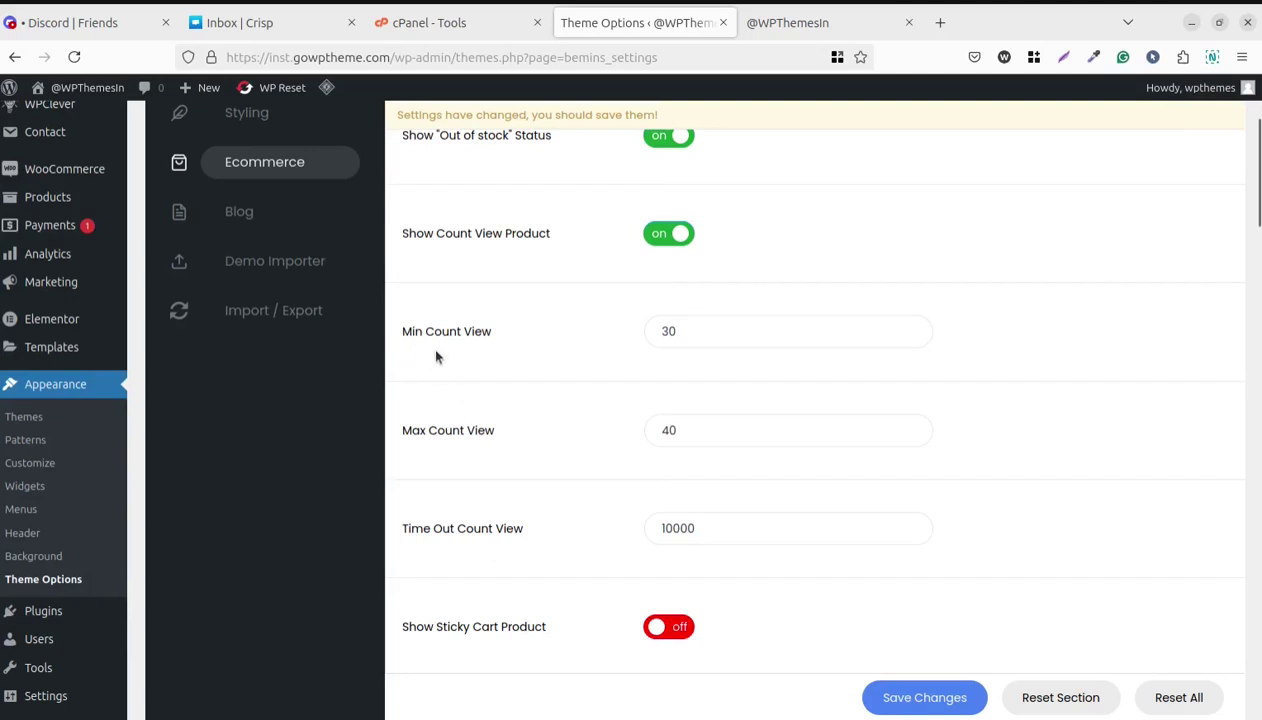
pyautogui.scroll(1, 436, 357)
pyautogui.click(722, 176)
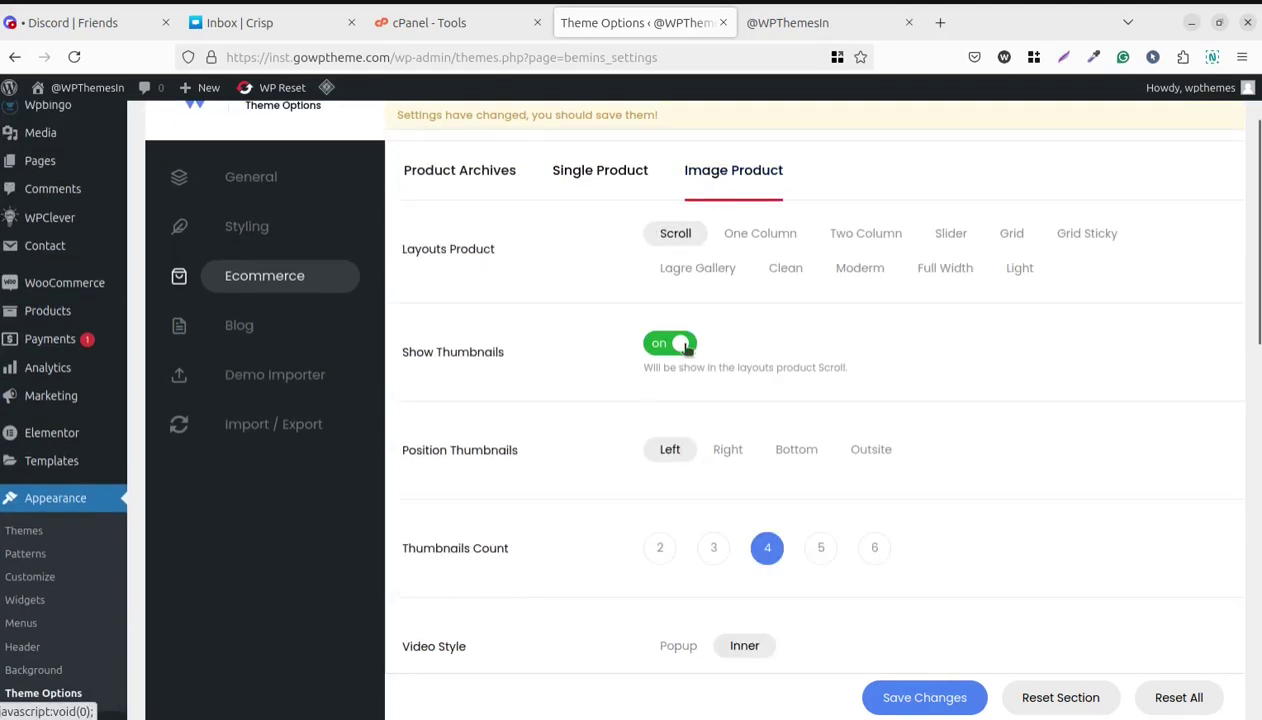
pyautogui.scroll(1, 768, 301)
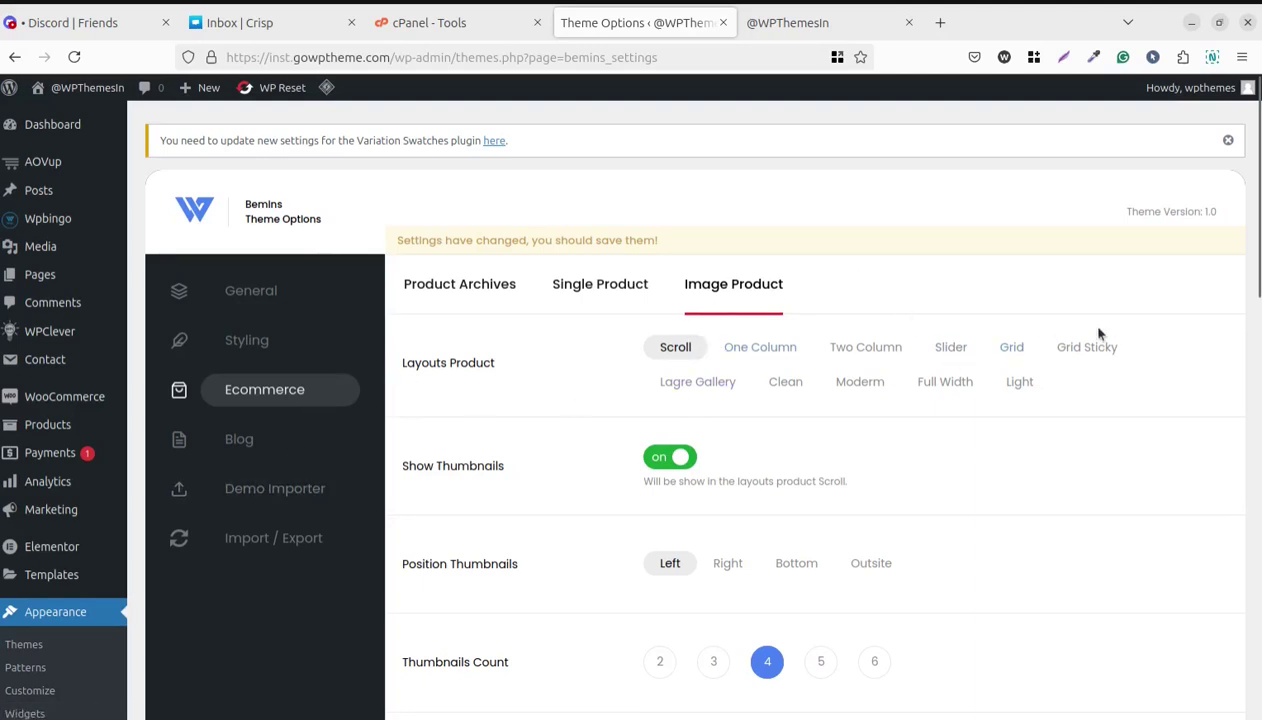
# Look through the Blog and Import / Export sections and return to the General section
pyautogui.click(289, 447)
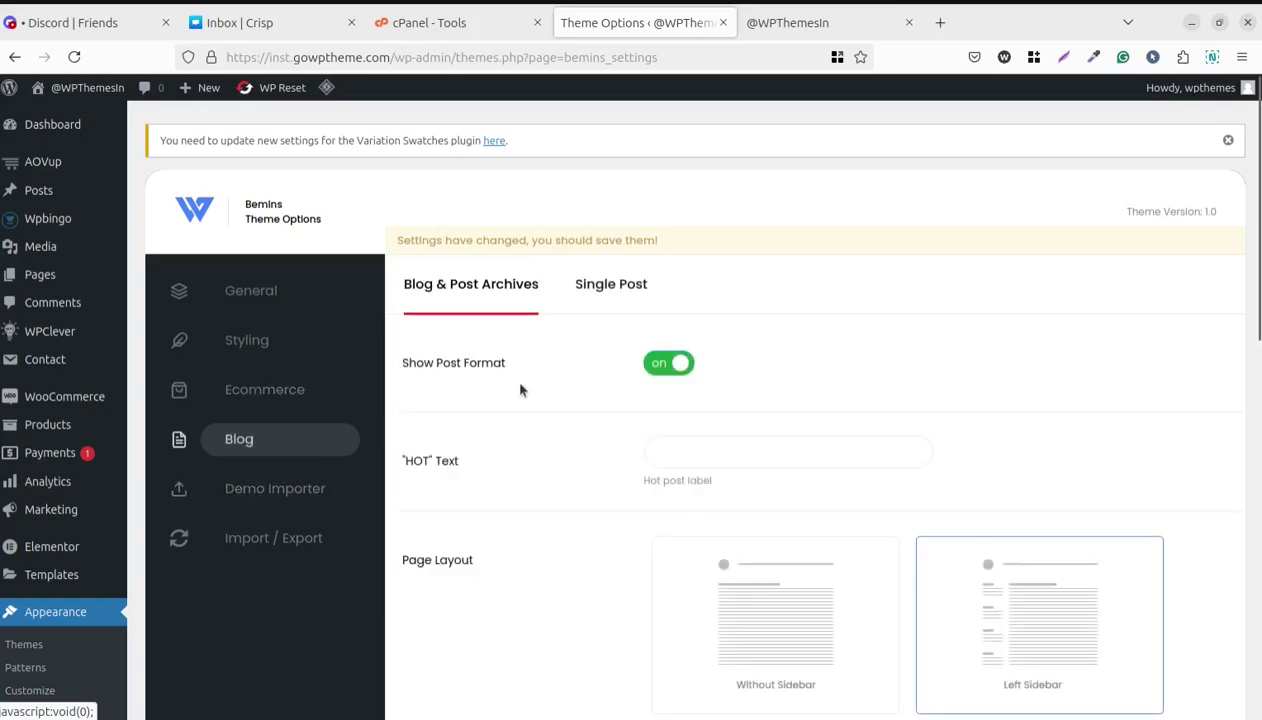
pyautogui.click(298, 546)
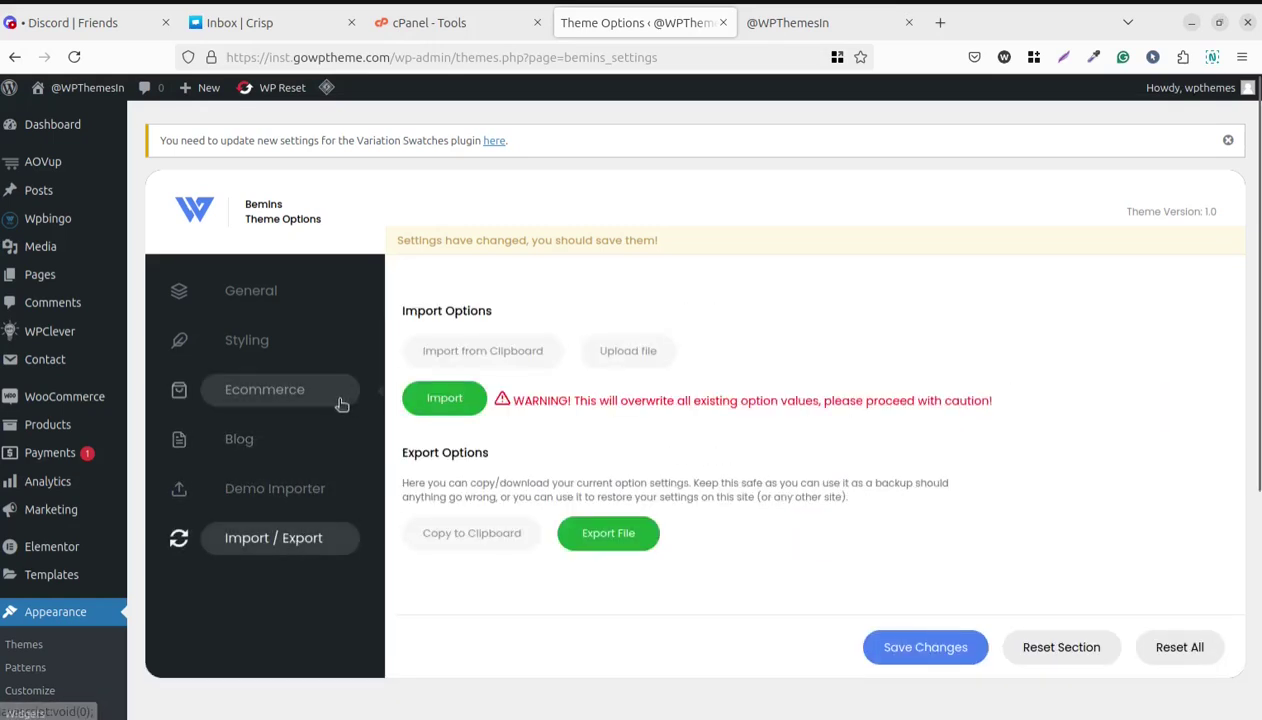
pyautogui.click(268, 305)
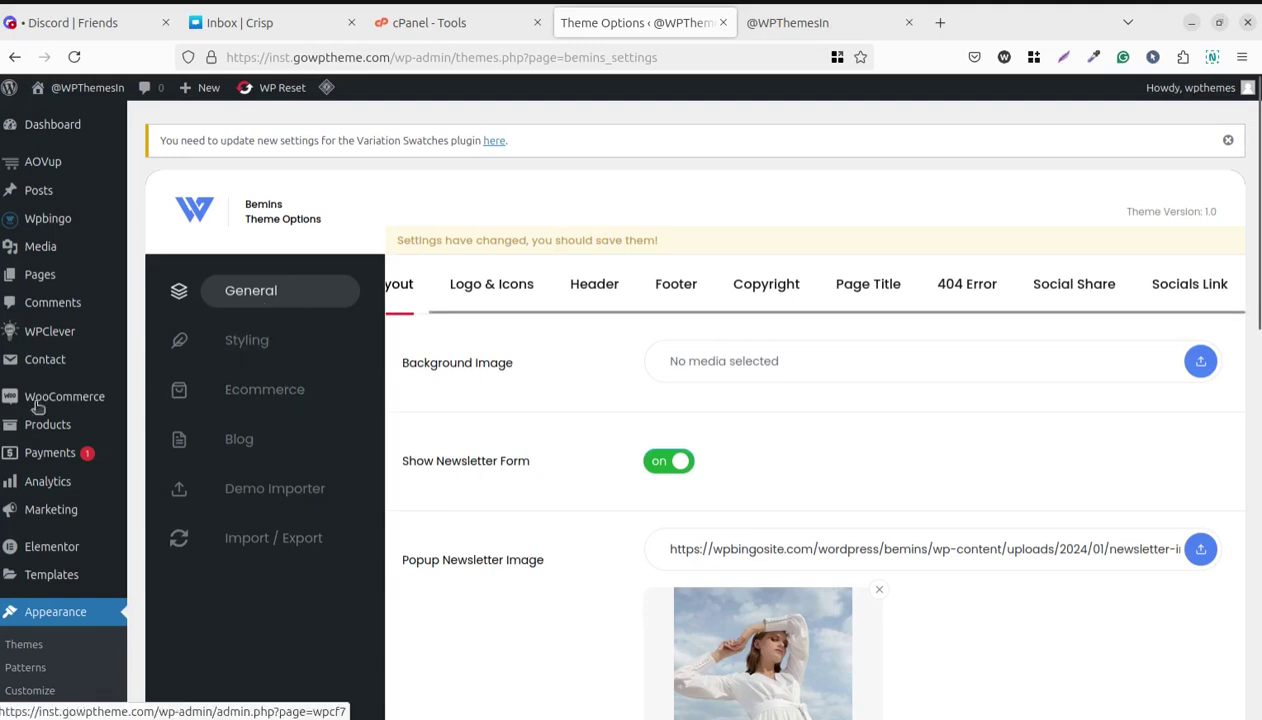
# Leave Theme Options without saving and open WPClever's Essential Kit page
pyautogui.click(35, 336)
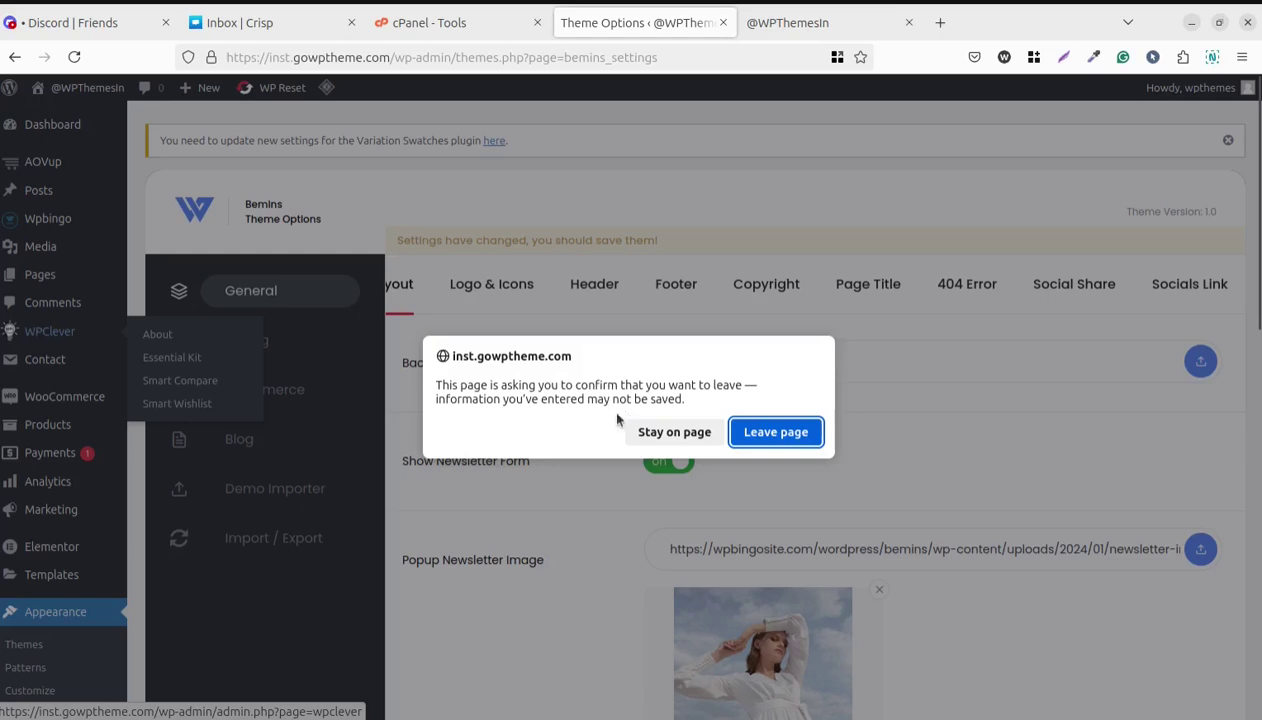
pyautogui.click(655, 432)
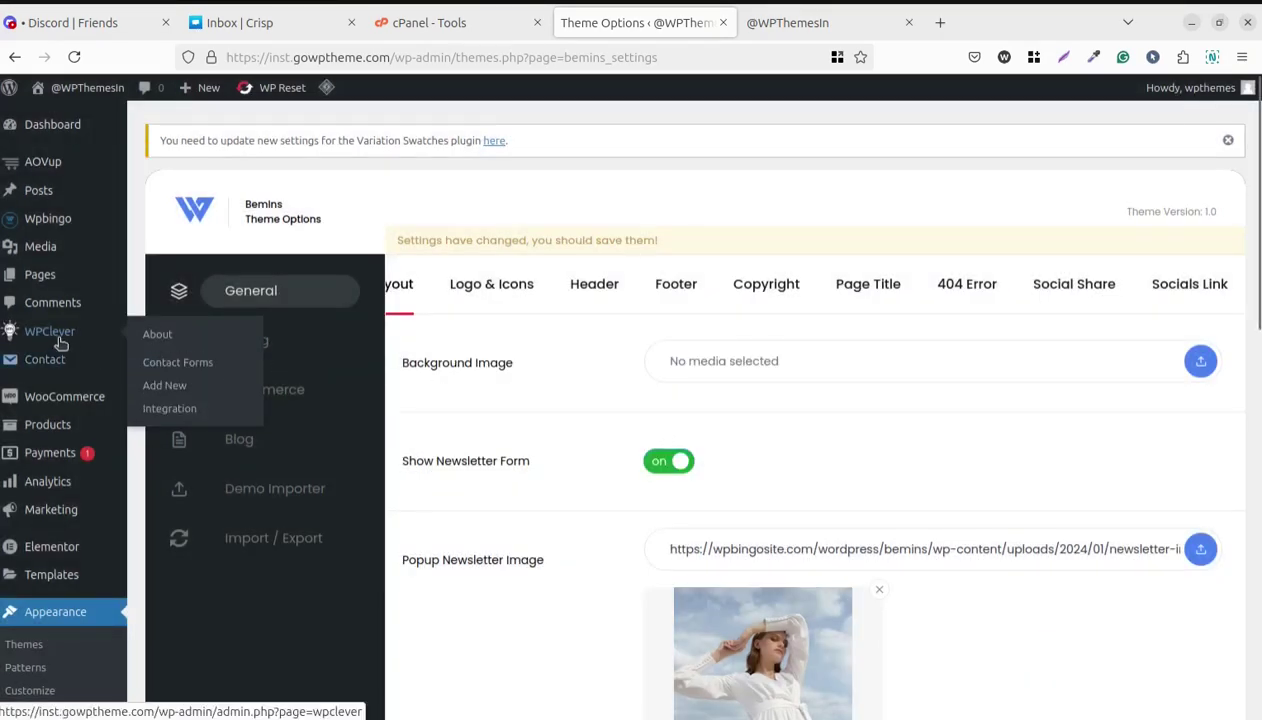
pyautogui.click(171, 357)
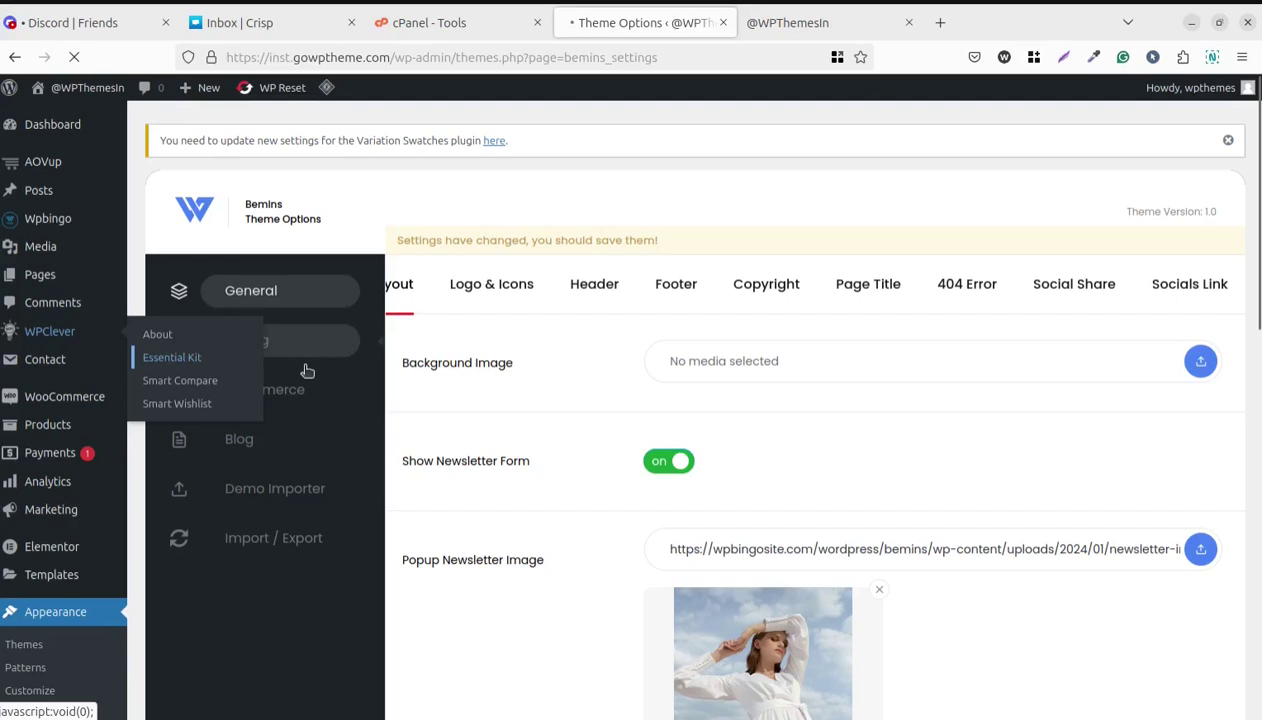
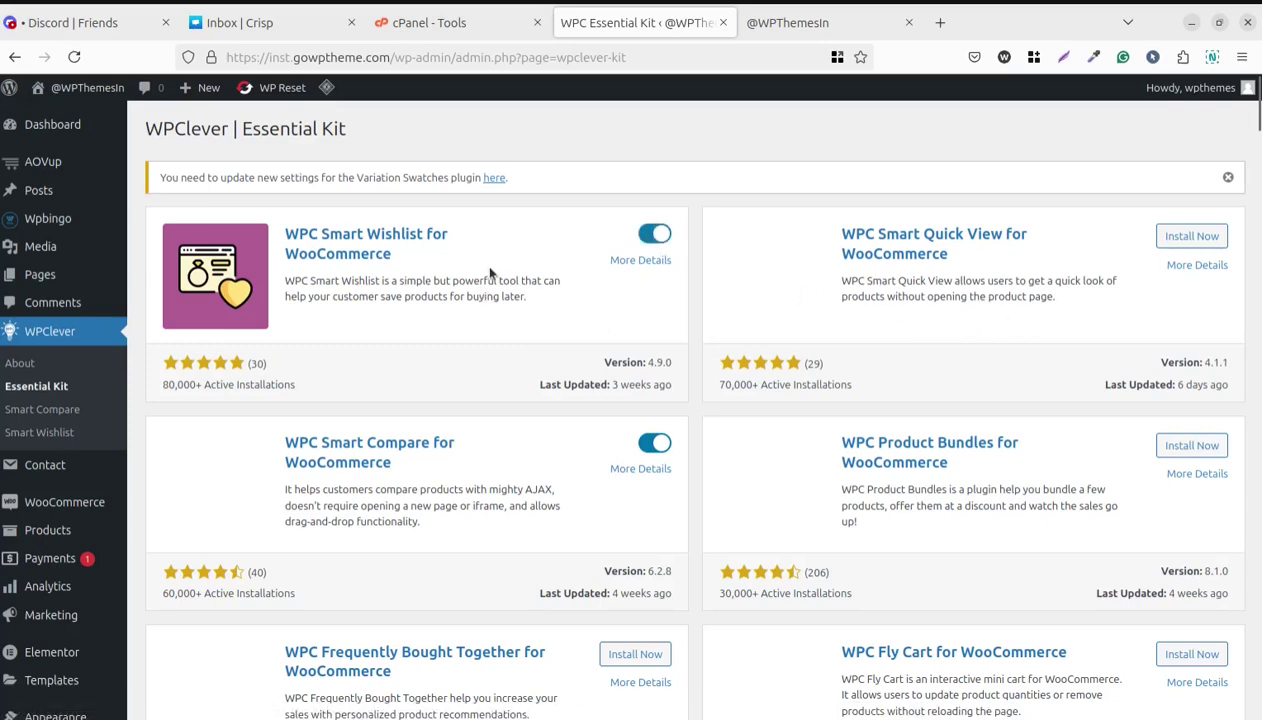
# Browse the Essential Kit's list of WooCommerce plugins, from Smart Wishlist through the sticky cart and countdown timer add-ons
pyautogui.scroll(-7, 706, 450)
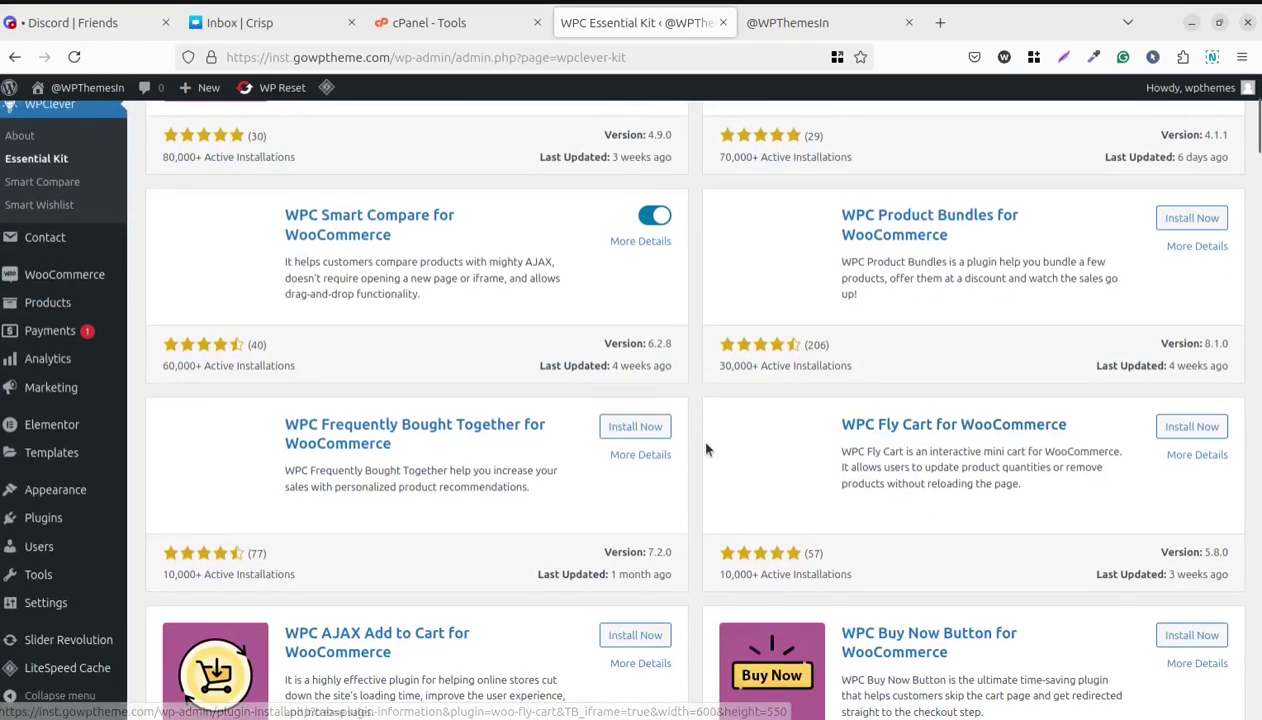
pyautogui.scroll(8, 706, 450)
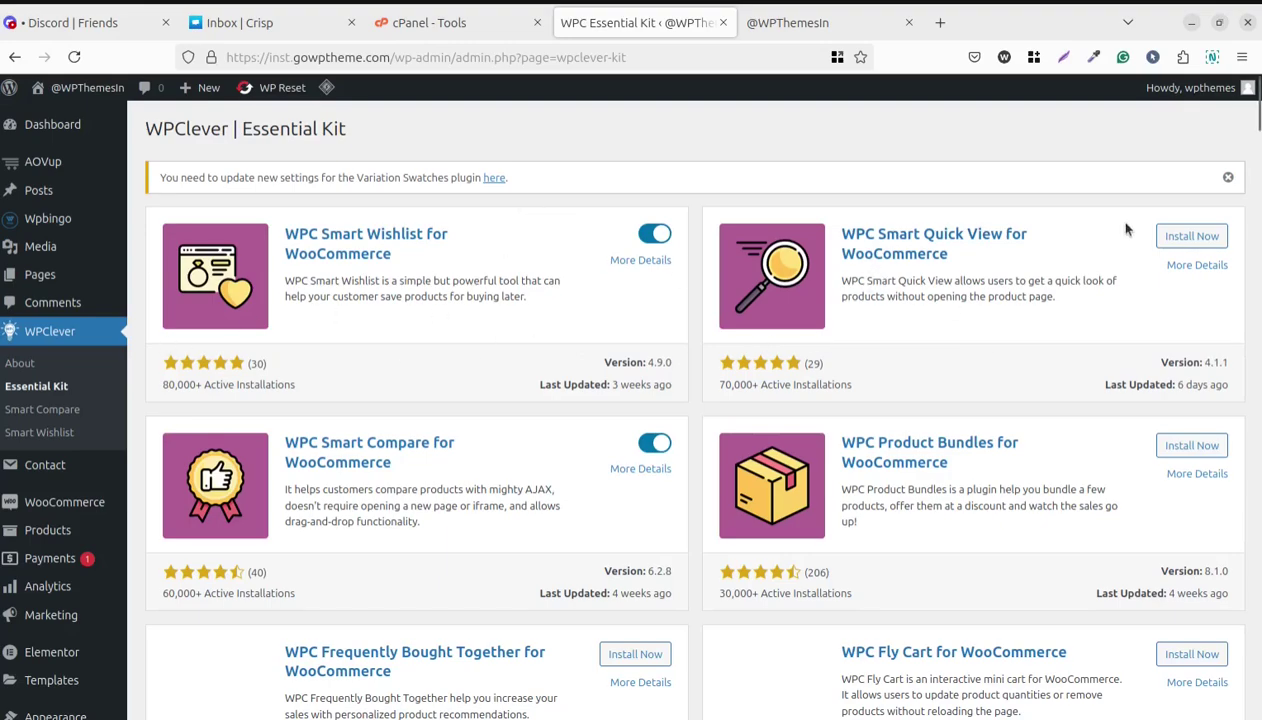
pyautogui.scroll(-5, 1140, 251)
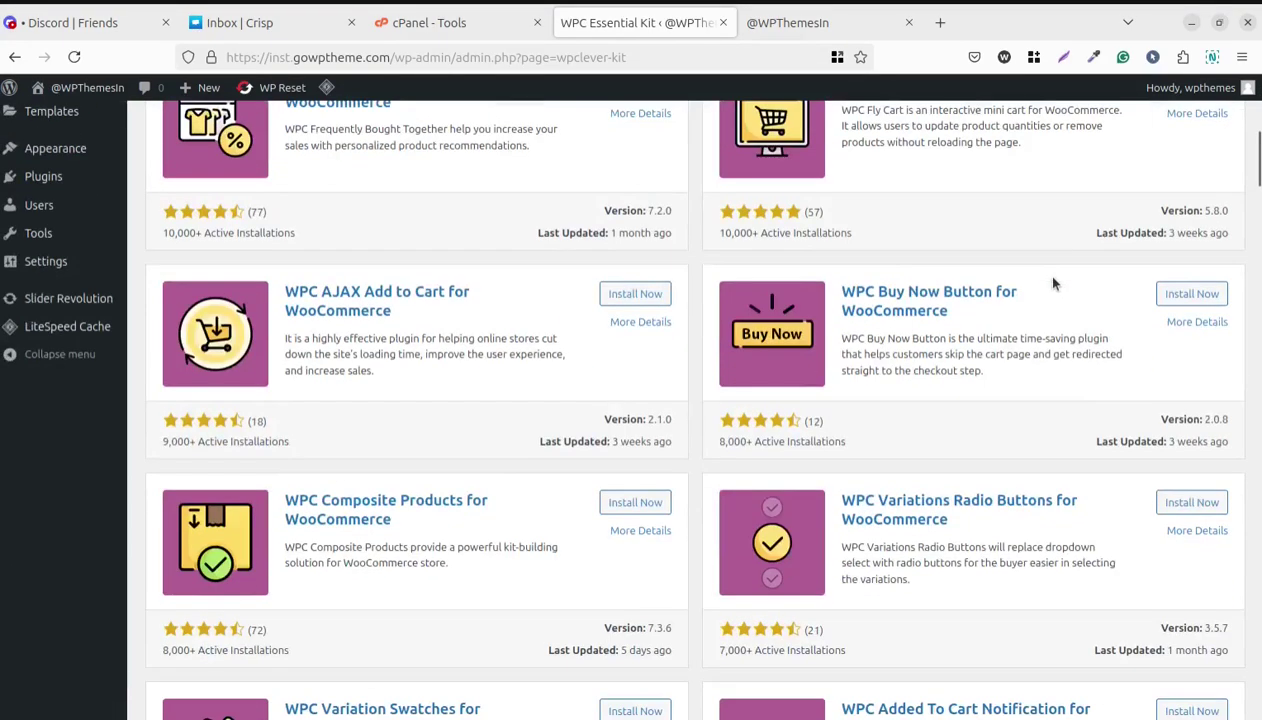
pyautogui.scroll(-2, 1040, 275)
pyautogui.scroll(3, 600, 340)
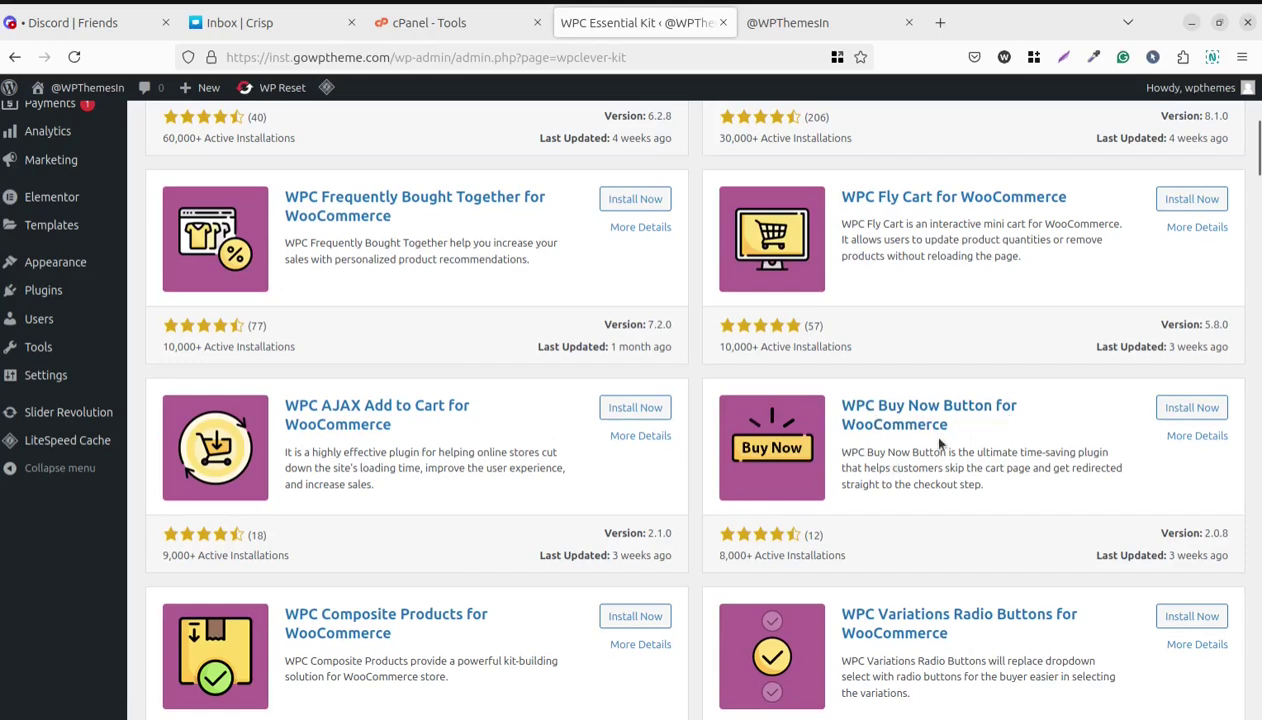
pyautogui.scroll(-2, 988, 451)
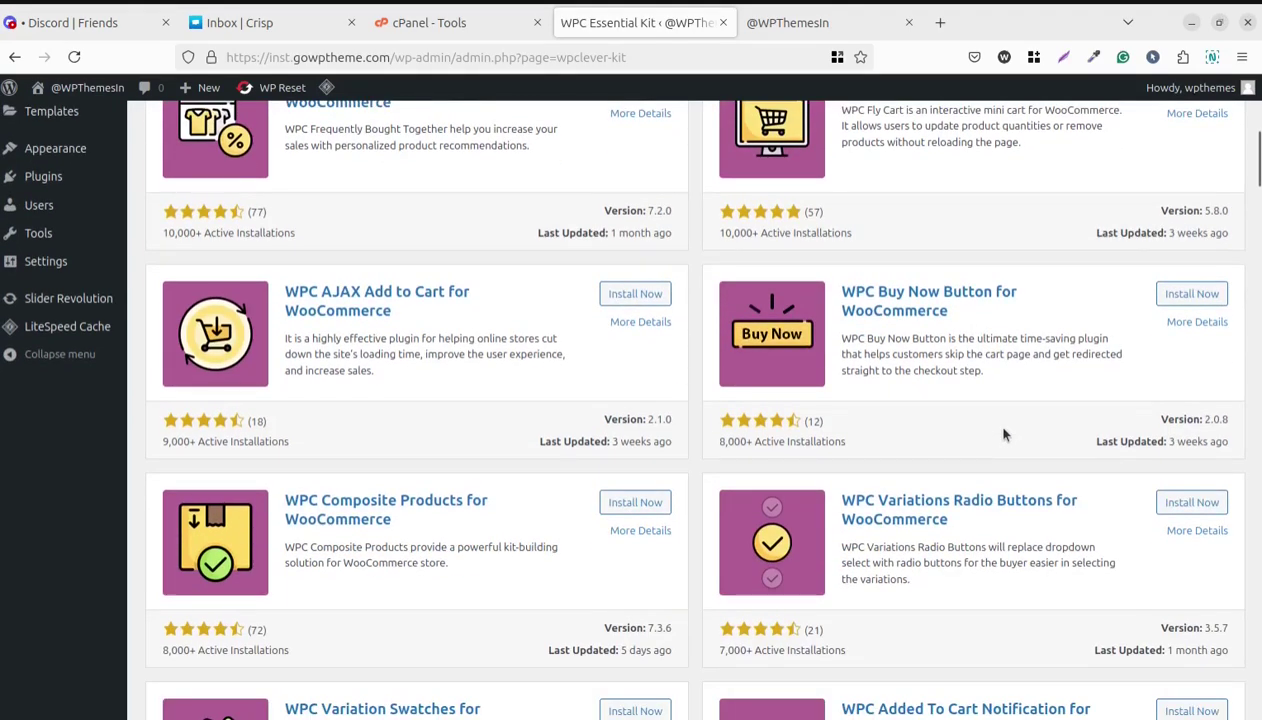
pyautogui.scroll(-5, 758, 320)
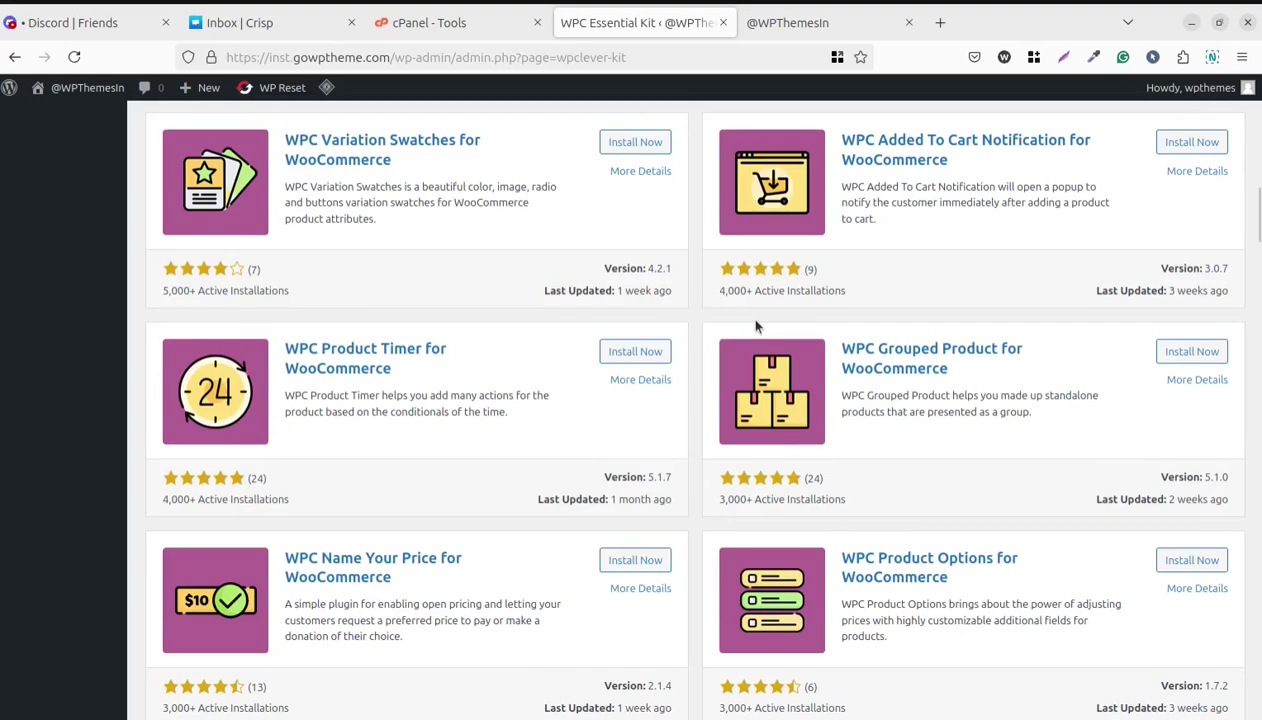
pyautogui.scroll(-4, 756, 326)
pyautogui.scroll(-4, 756, 326)
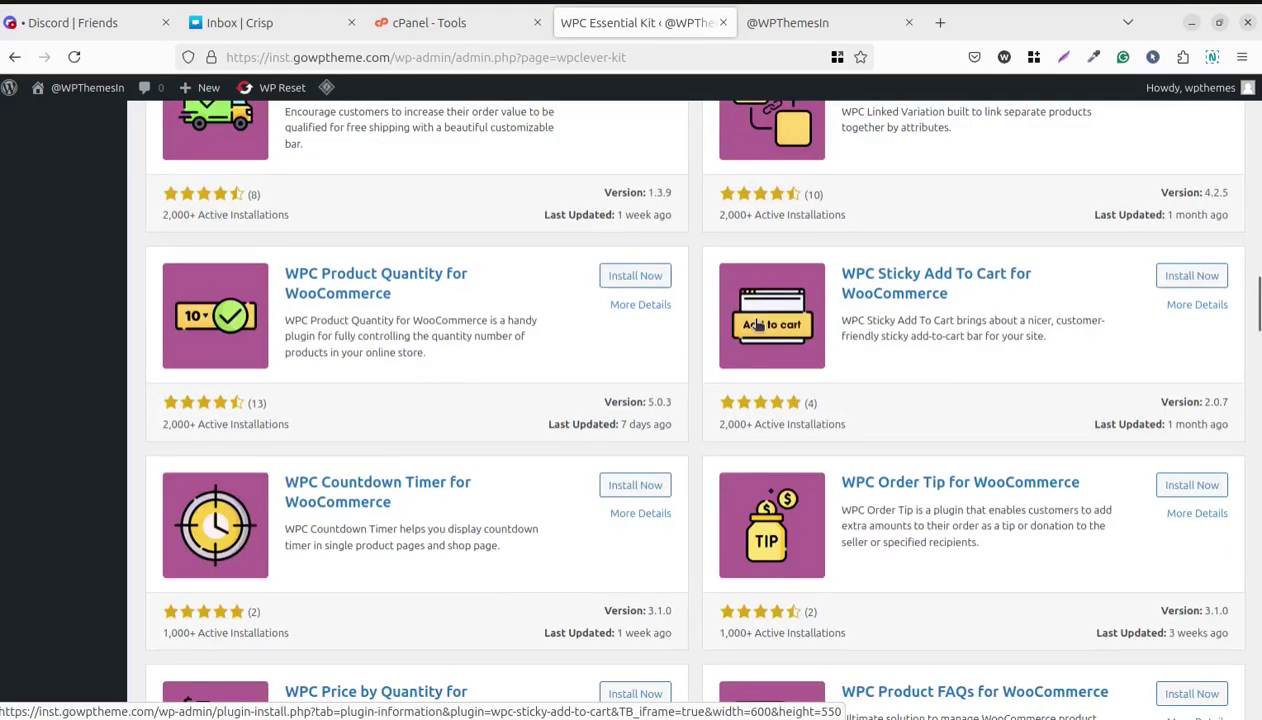
pyautogui.scroll(-4, 758, 325)
pyautogui.scroll(-6, 758, 325)
pyautogui.scroll(10, 758, 325)
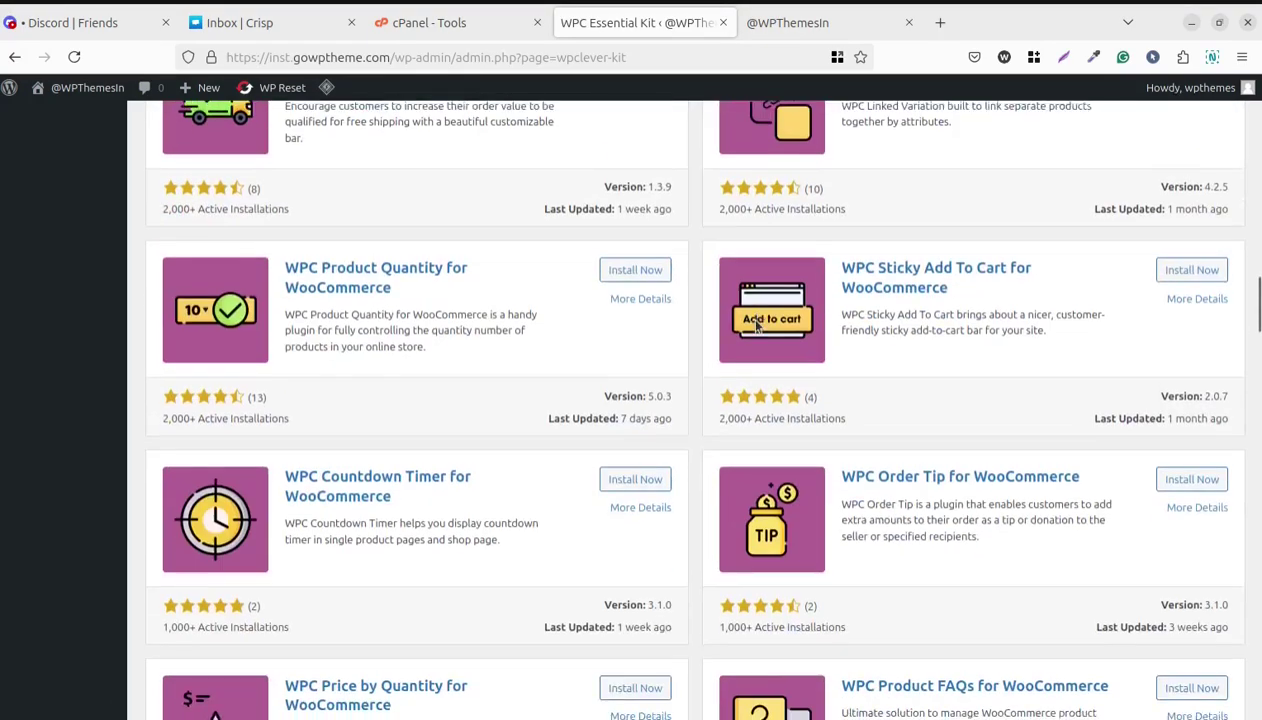
pyautogui.scroll(20, 606, 324)
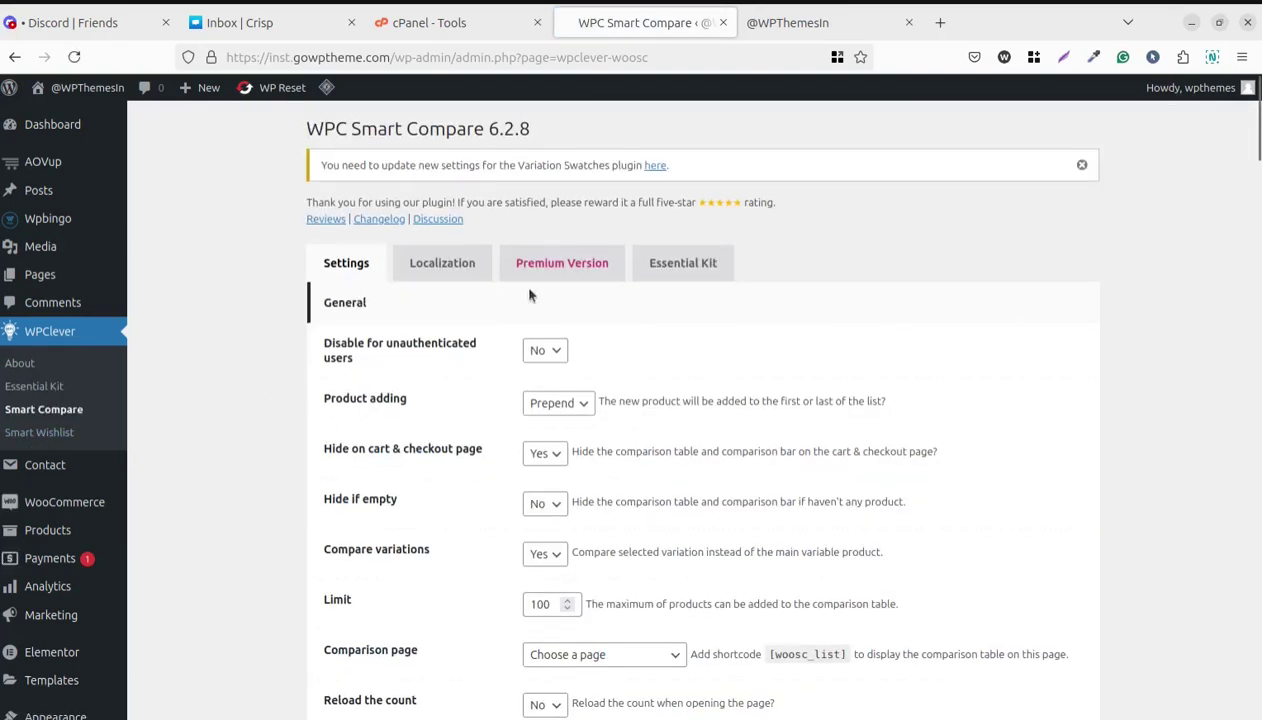
# Review WPC Smart Compare's settings, from the general options through the compare button, sidebar and comparison table
pyautogui.scroll(-5, 468, 356)
pyautogui.scroll(-5, 517, 253)
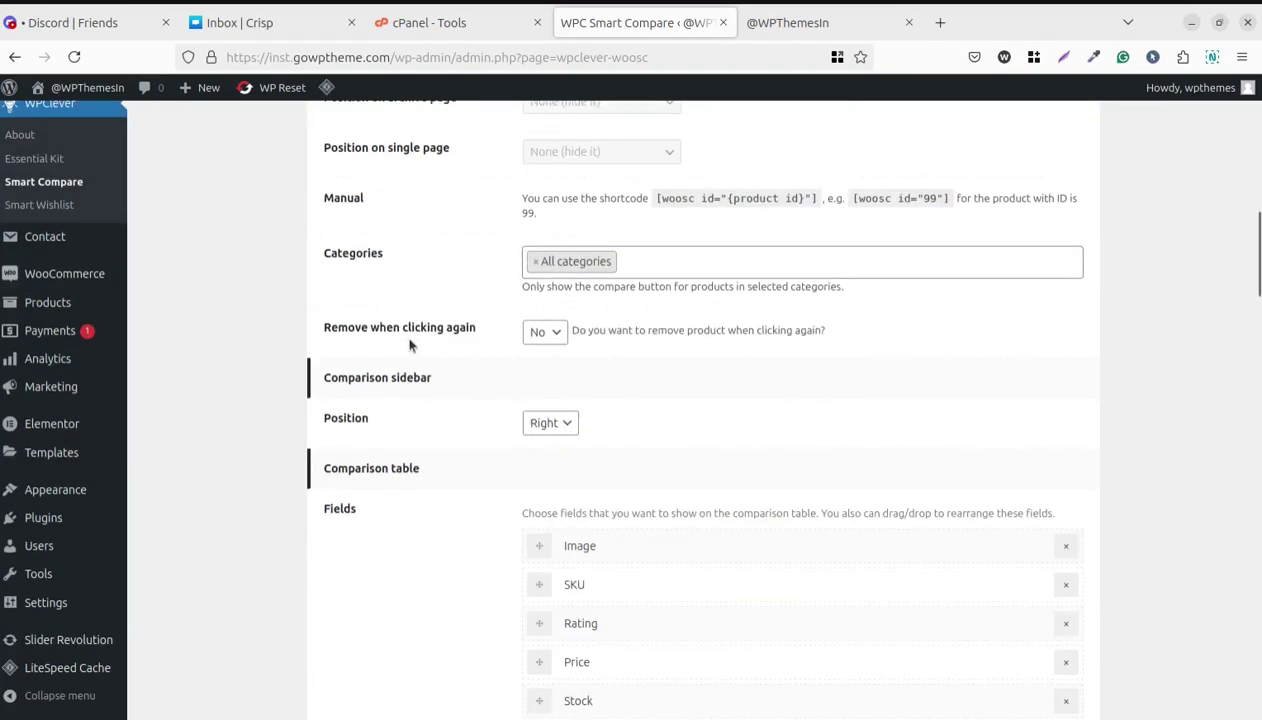
pyautogui.scroll(9, 460, 356)
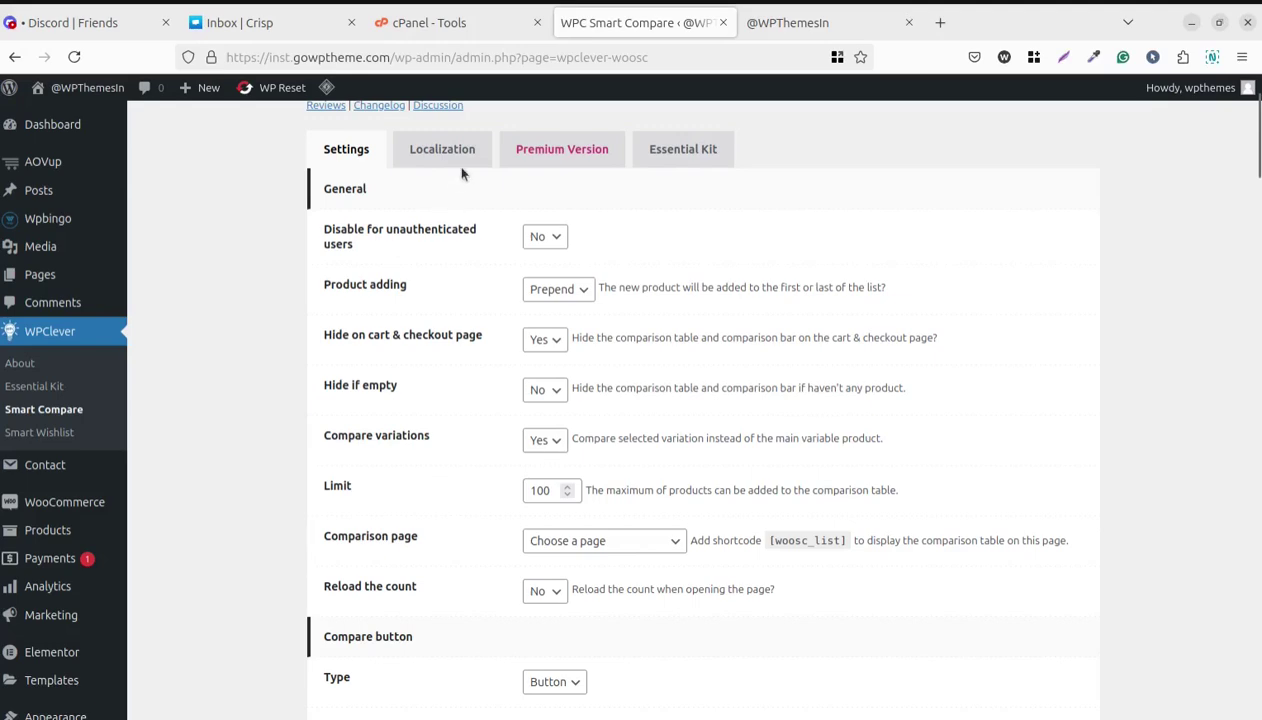
pyautogui.scroll(-4, 433, 183)
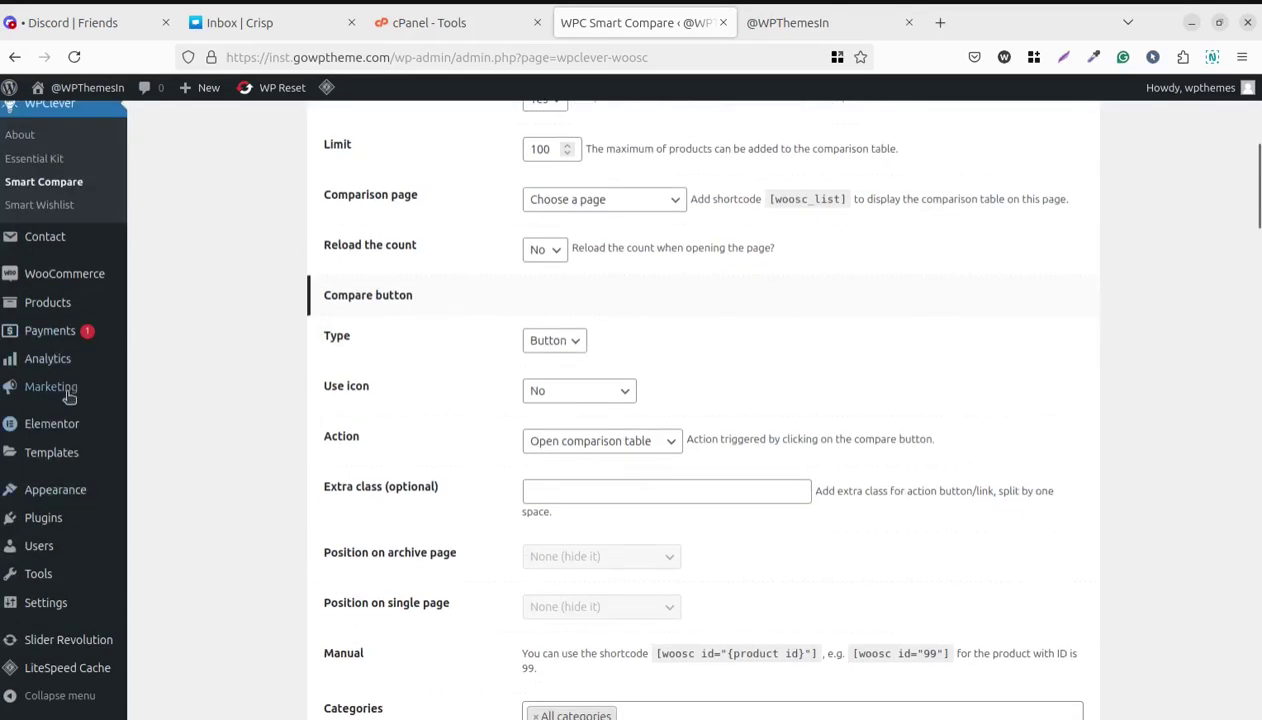
pyautogui.scroll(4, 300, 321)
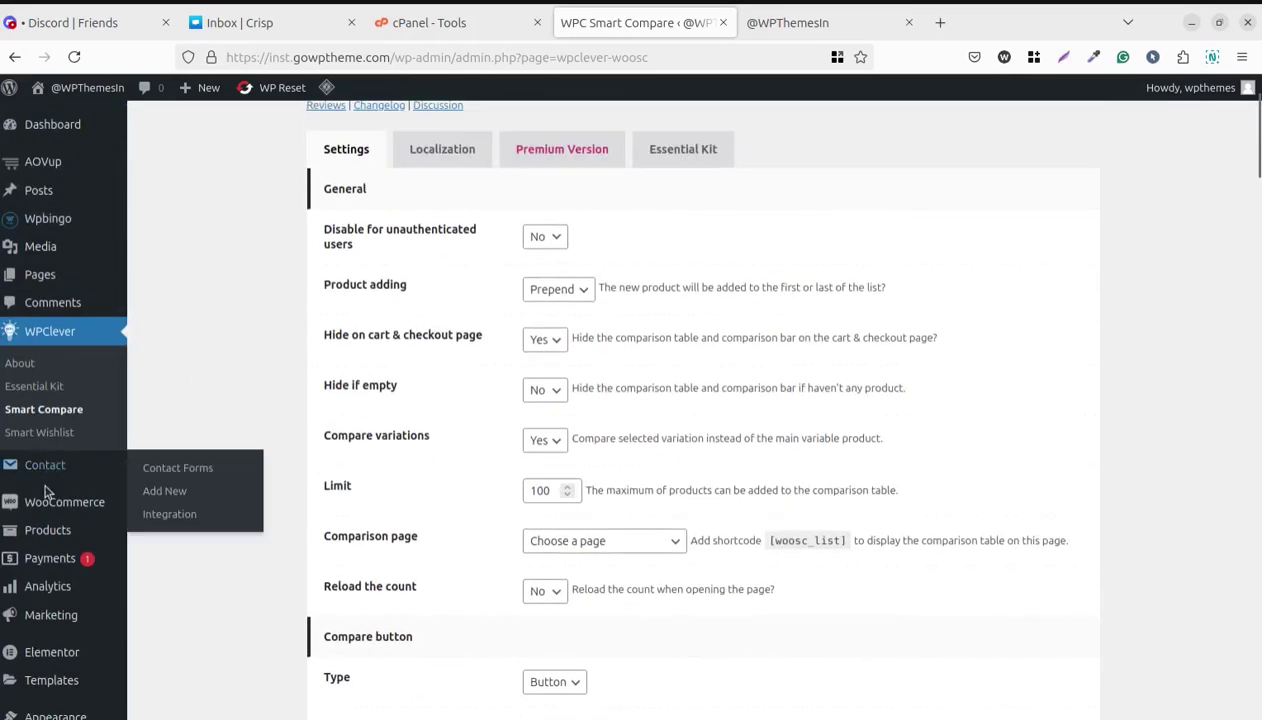
# Open the Slider Revolution overview and dismiss its welcome window
pyautogui.scroll(-3, 48, 495)
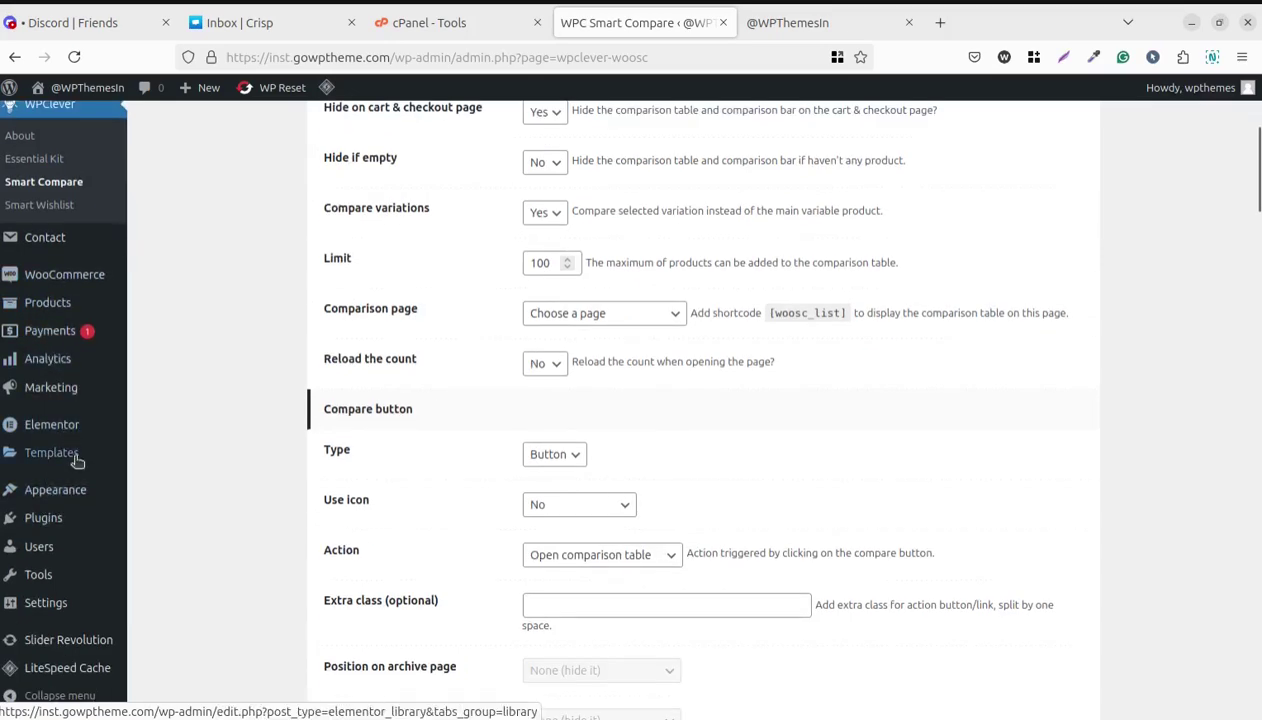
pyautogui.scroll(-3, 52, 603)
pyautogui.moveTo(57, 653)
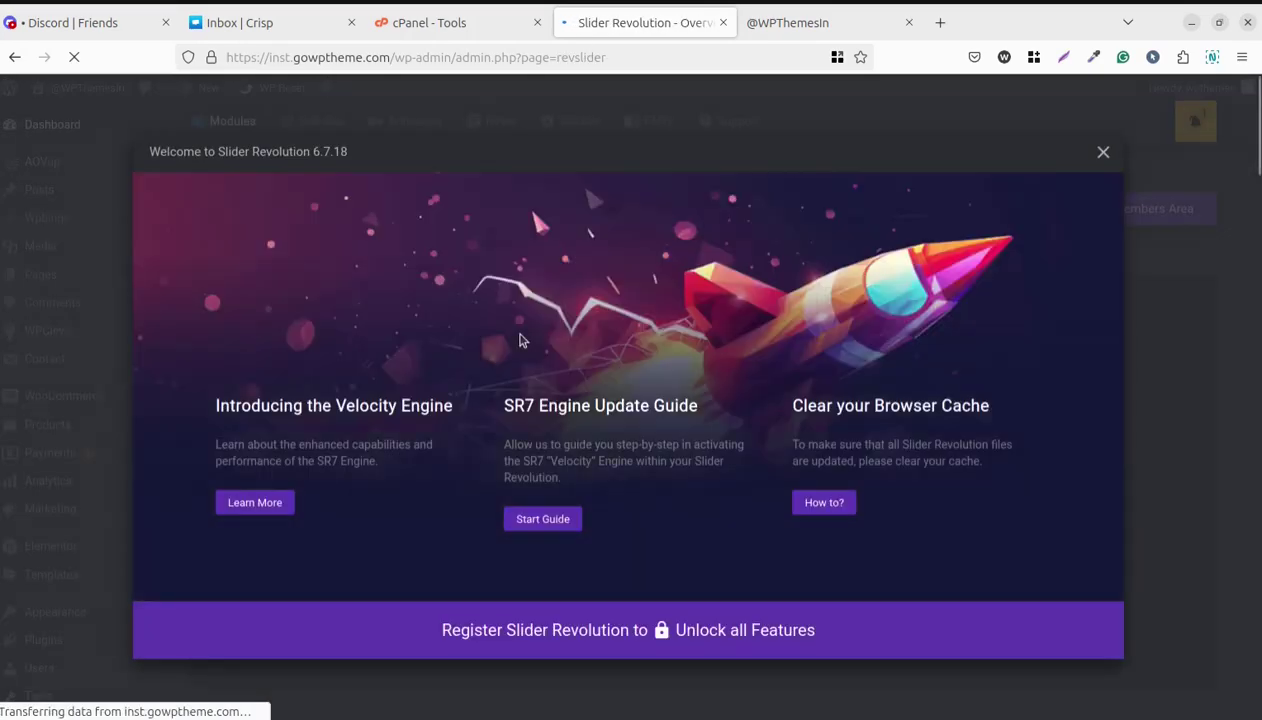
pyautogui.click(1101, 156)
# Look through Slider Revolution's module creation choices and existing sliders, and open the options of Slider 6
pyautogui.scroll(-3, 544, 298)
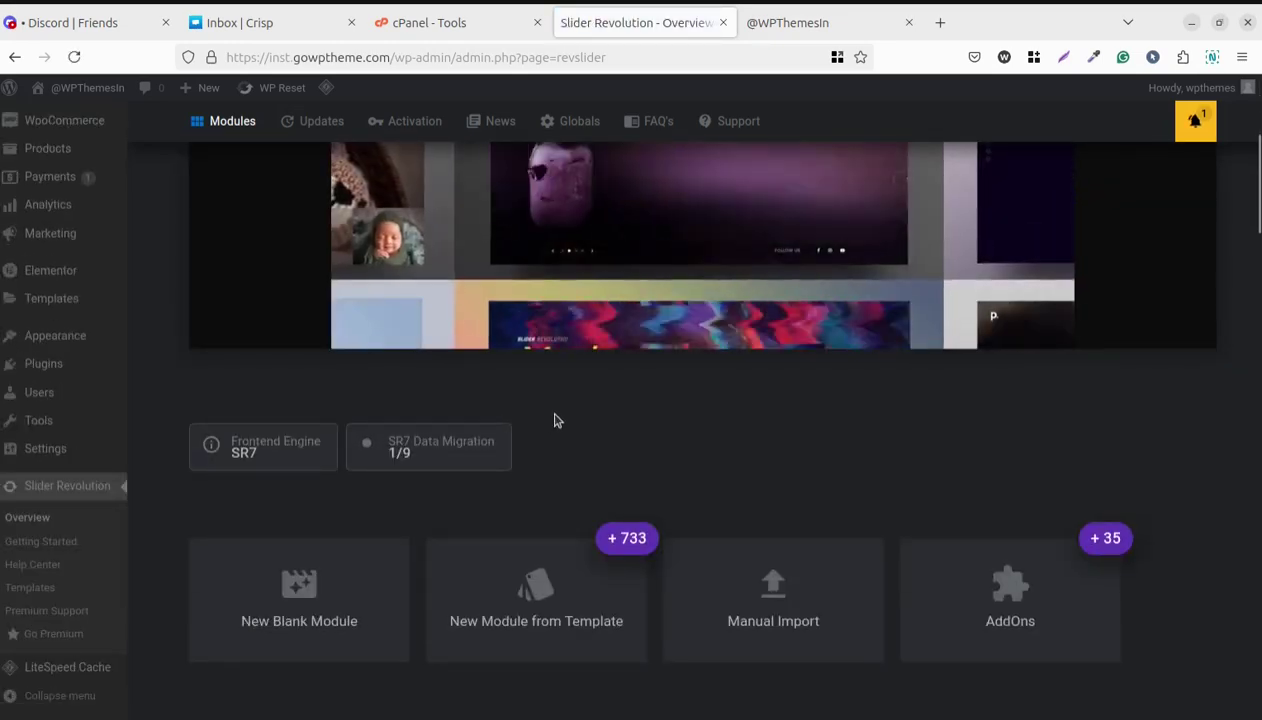
pyautogui.scroll(5, 555, 420)
pyautogui.scroll(-10, 557, 418)
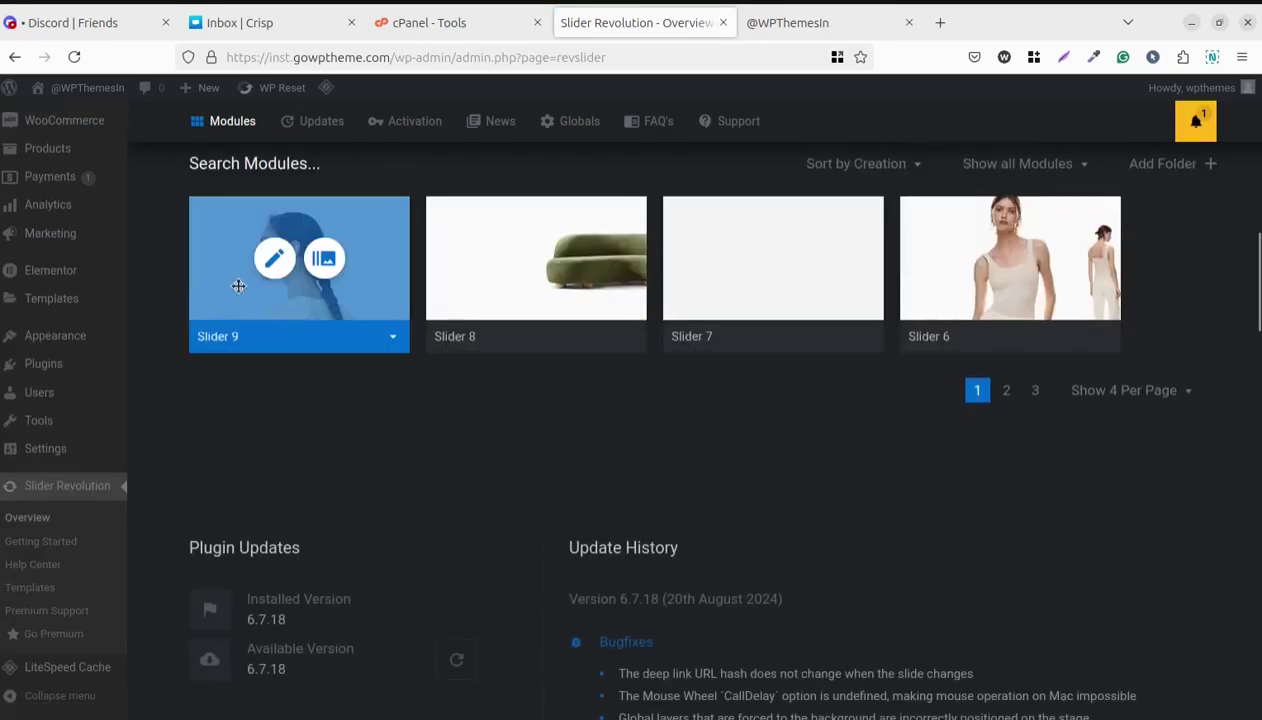
pyautogui.scroll(3, 1010, 290)
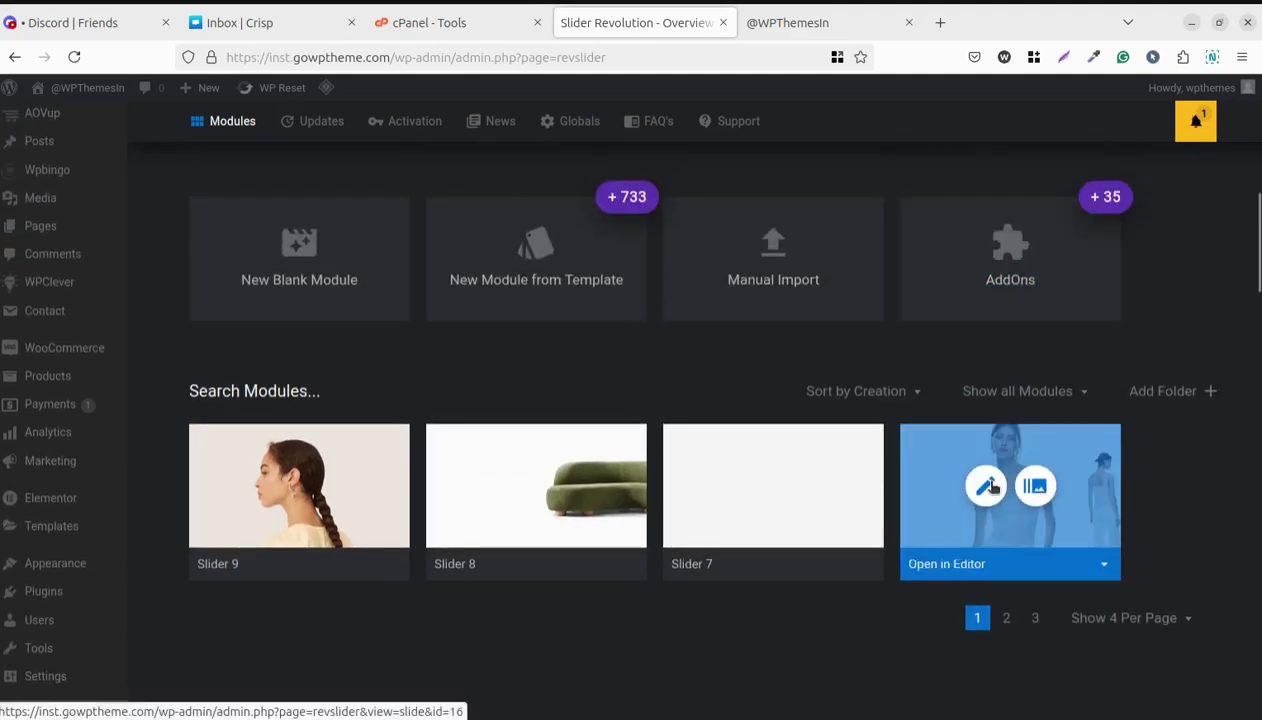
pyautogui.click(1106, 568)
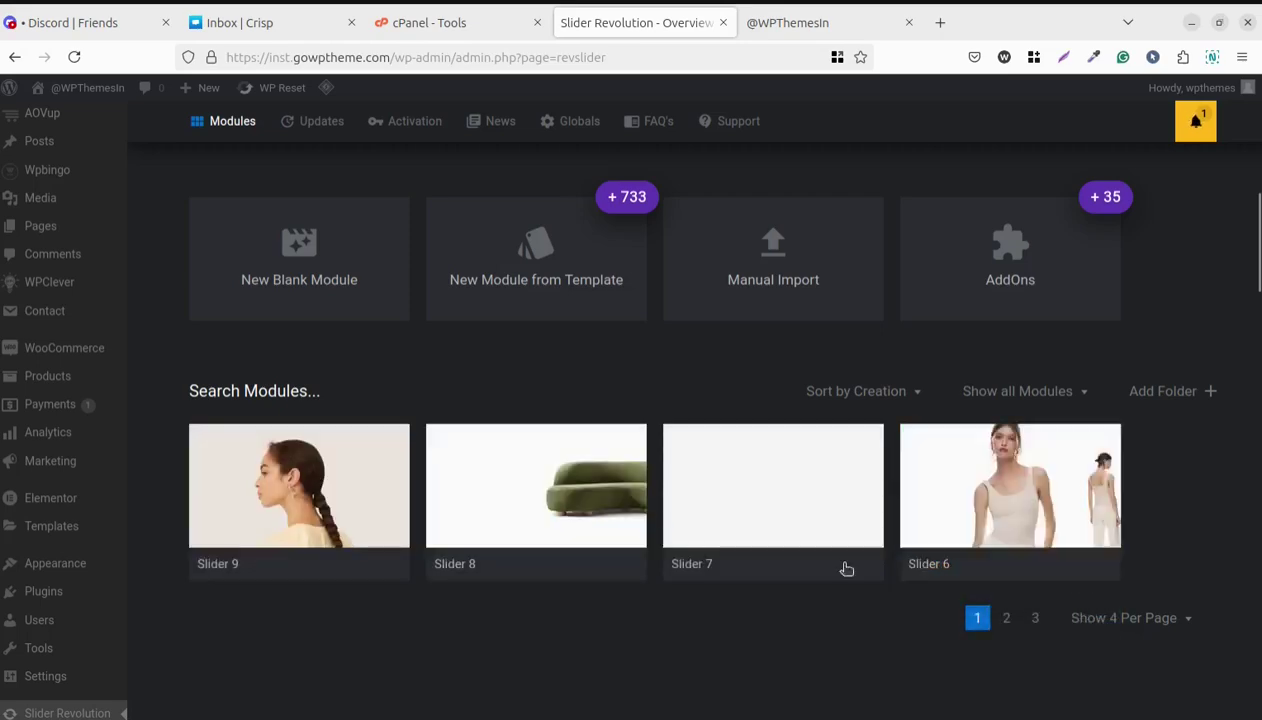
# Leave Slider Revolution and return to the WordPress Dashboard
pyautogui.click(290, 217)
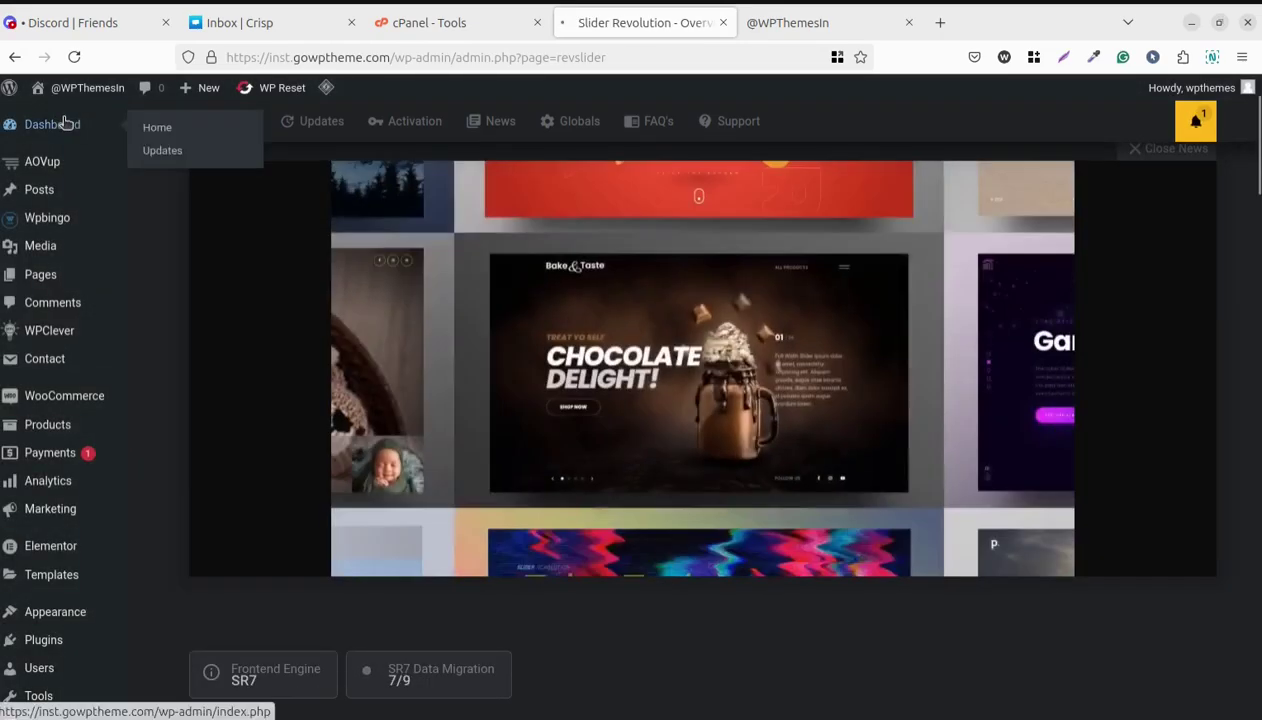
pyautogui.click(66, 123)
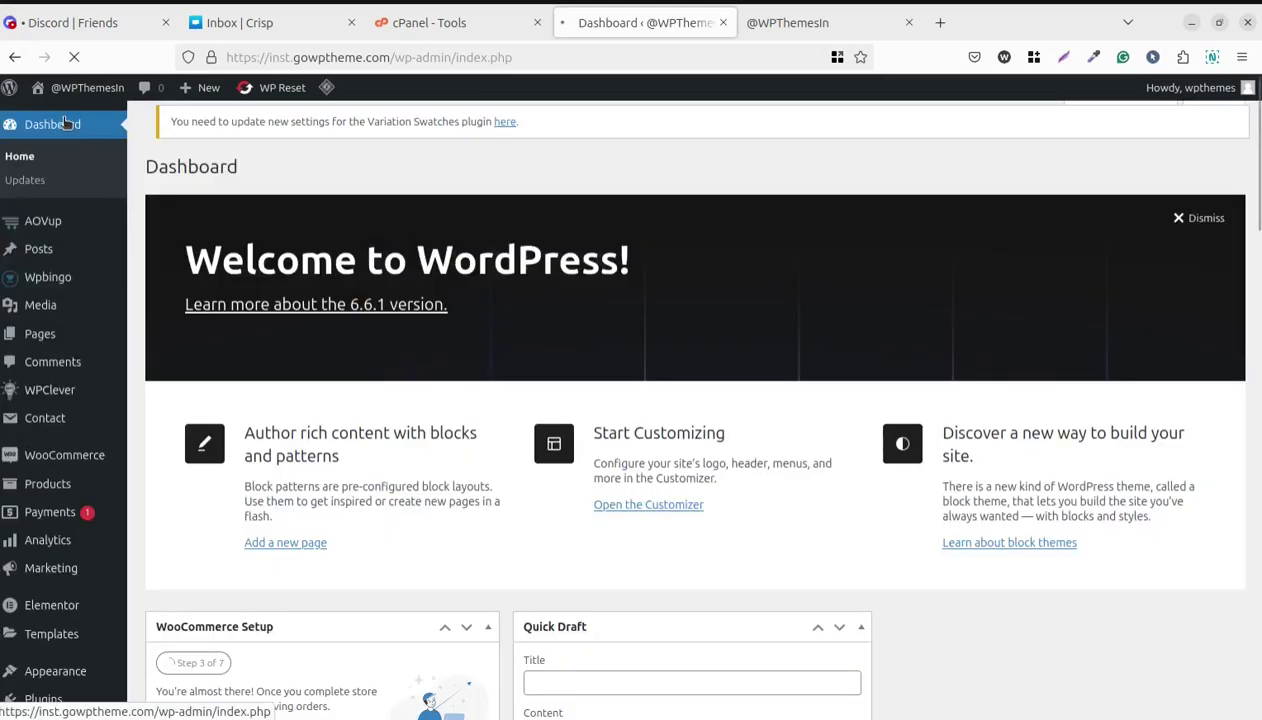
# Open the site's front page in a new tab, edit it with Elementor and dismiss the AI notification
pyautogui.middleClick(48, 117)
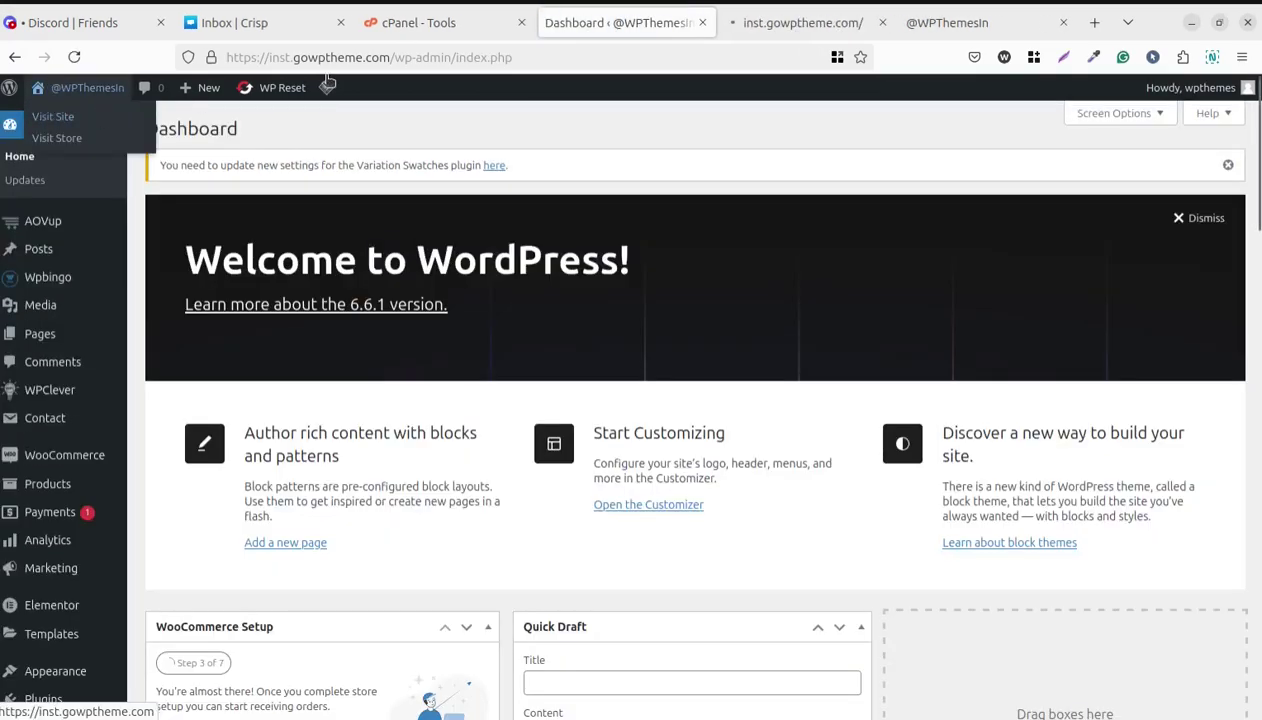
pyautogui.click(812, 25)
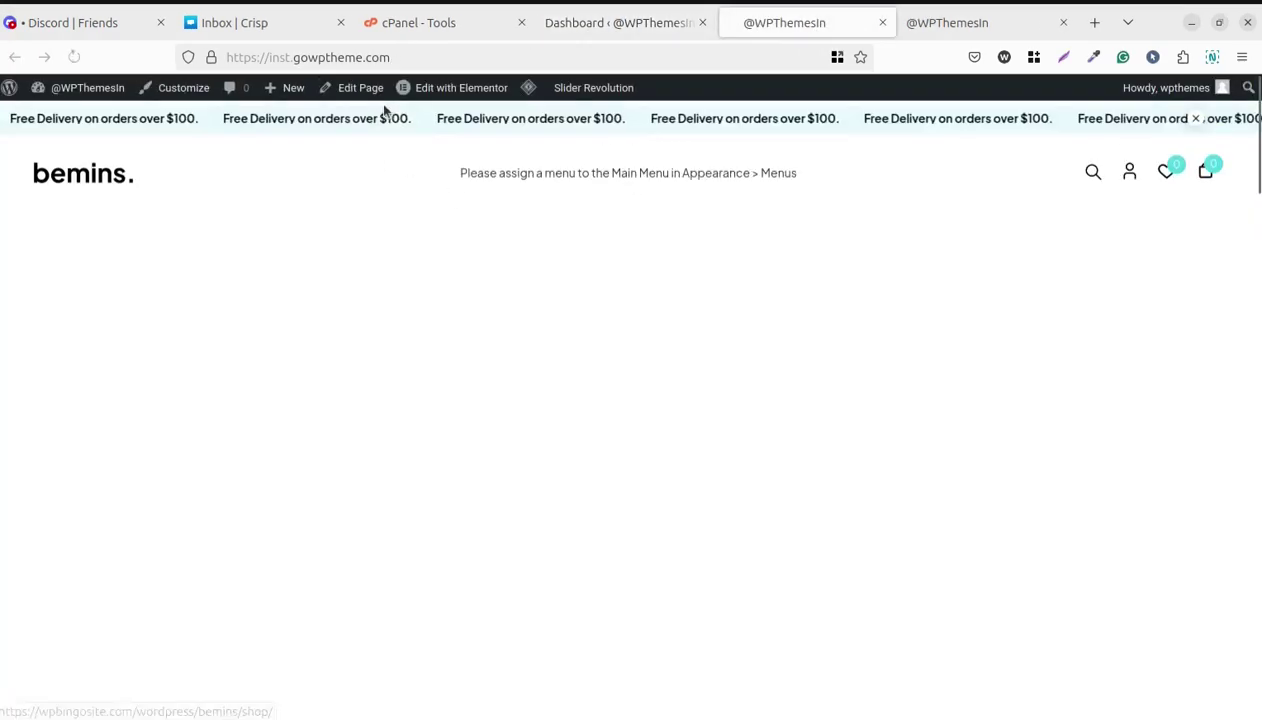
pyautogui.moveTo(432, 92)
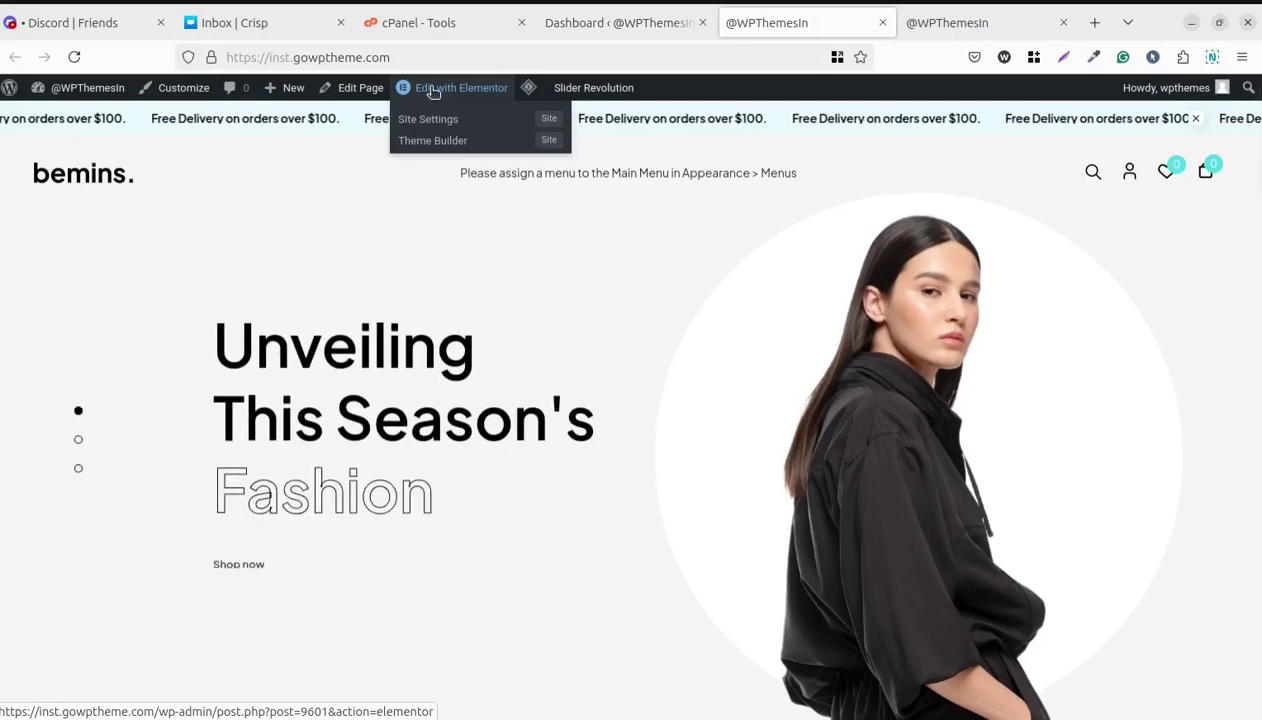
pyautogui.click(432, 92)
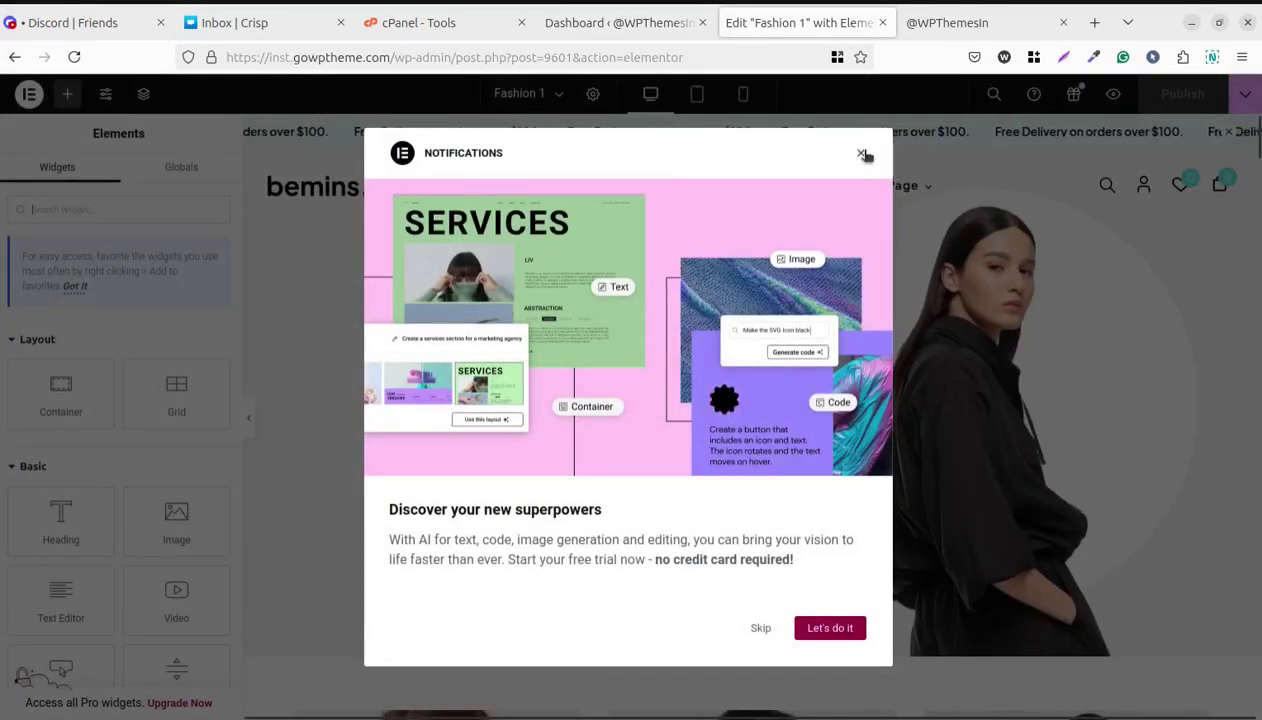
pyautogui.click(861, 154)
# Preview the Home, Blog and Products header menus and the banner section of the Fashion 1 page
pyautogui.moveTo(631, 190)
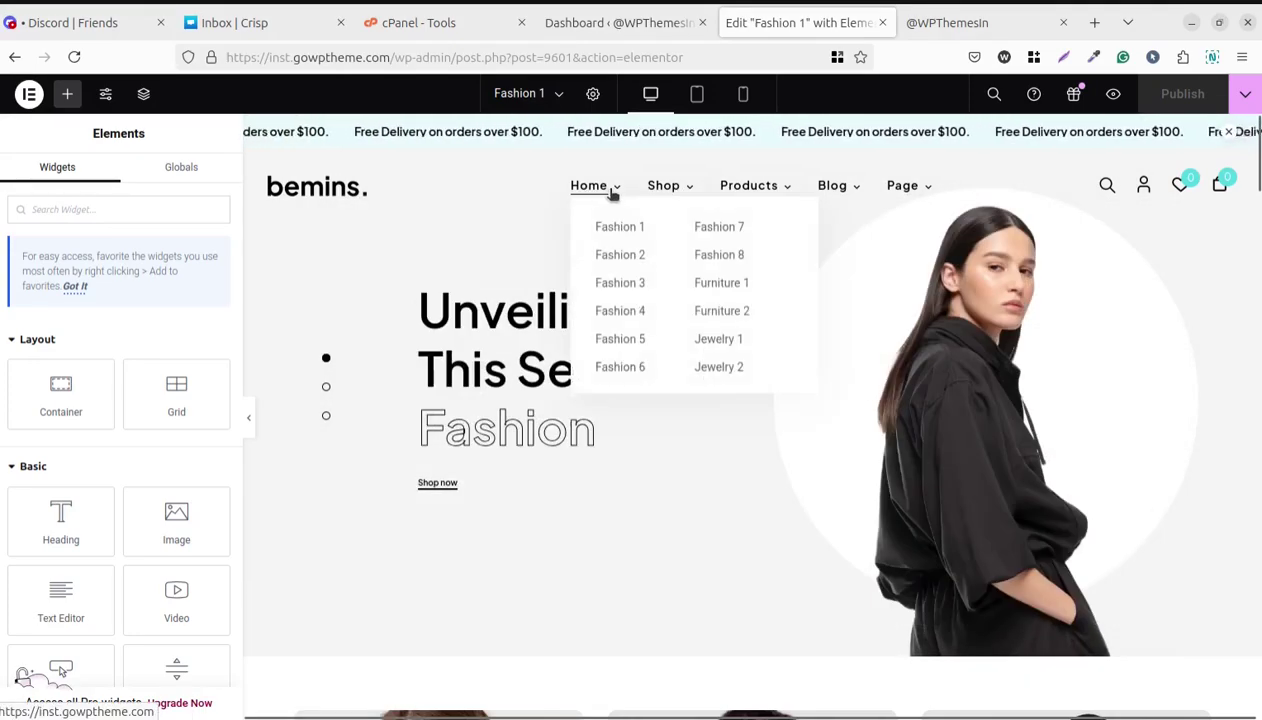
pyautogui.moveTo(838, 190)
pyautogui.scroll(-3, 770, 378)
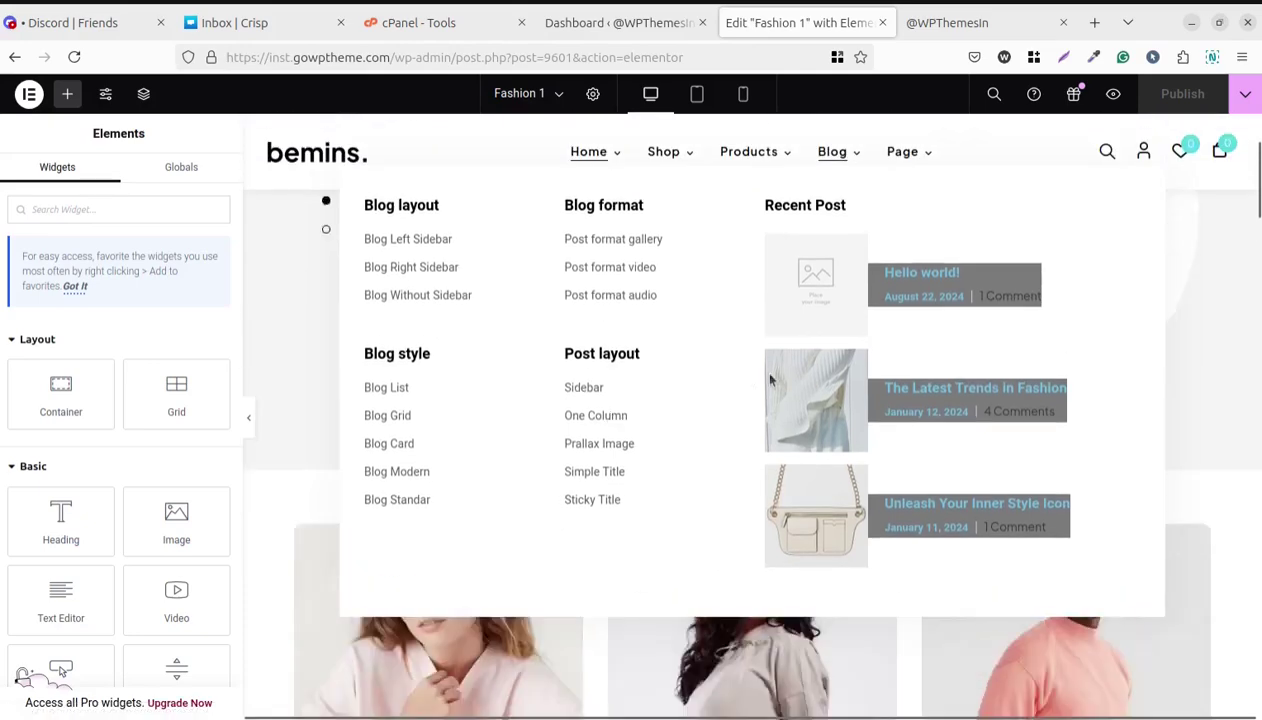
pyautogui.scroll(3, 770, 378)
pyautogui.moveTo(748, 185)
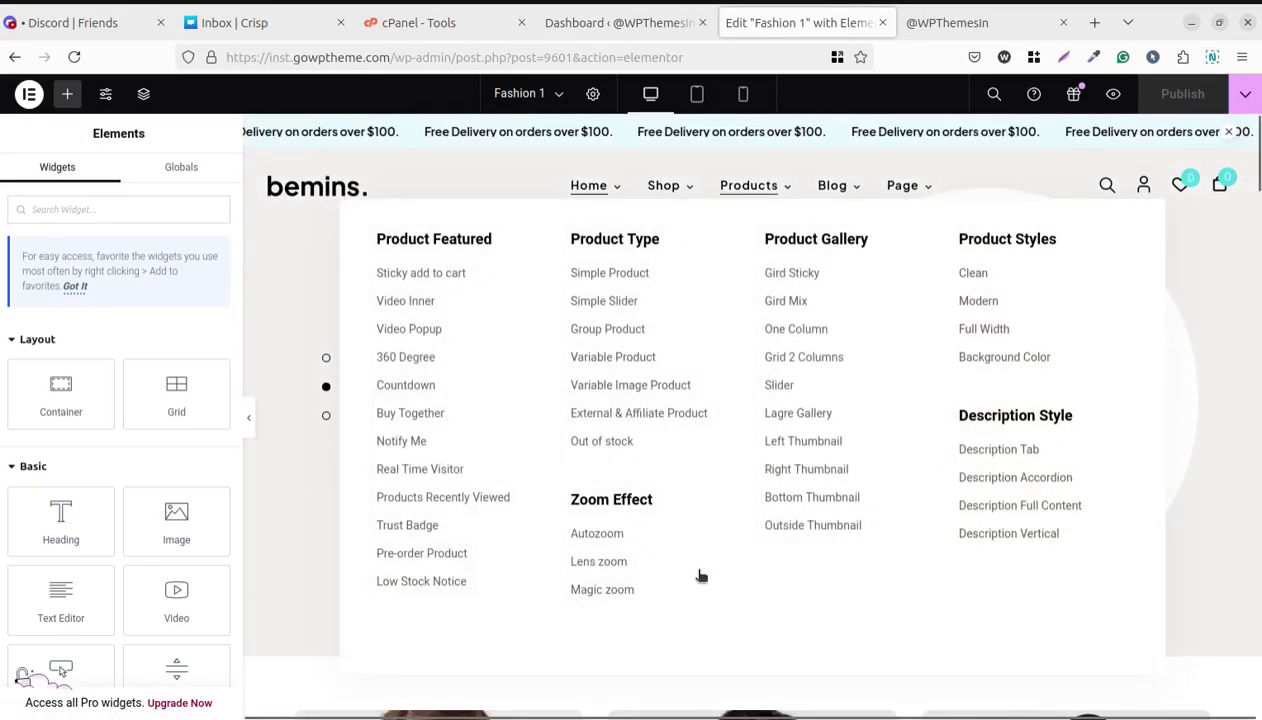
pyautogui.scroll(-5, 715, 478)
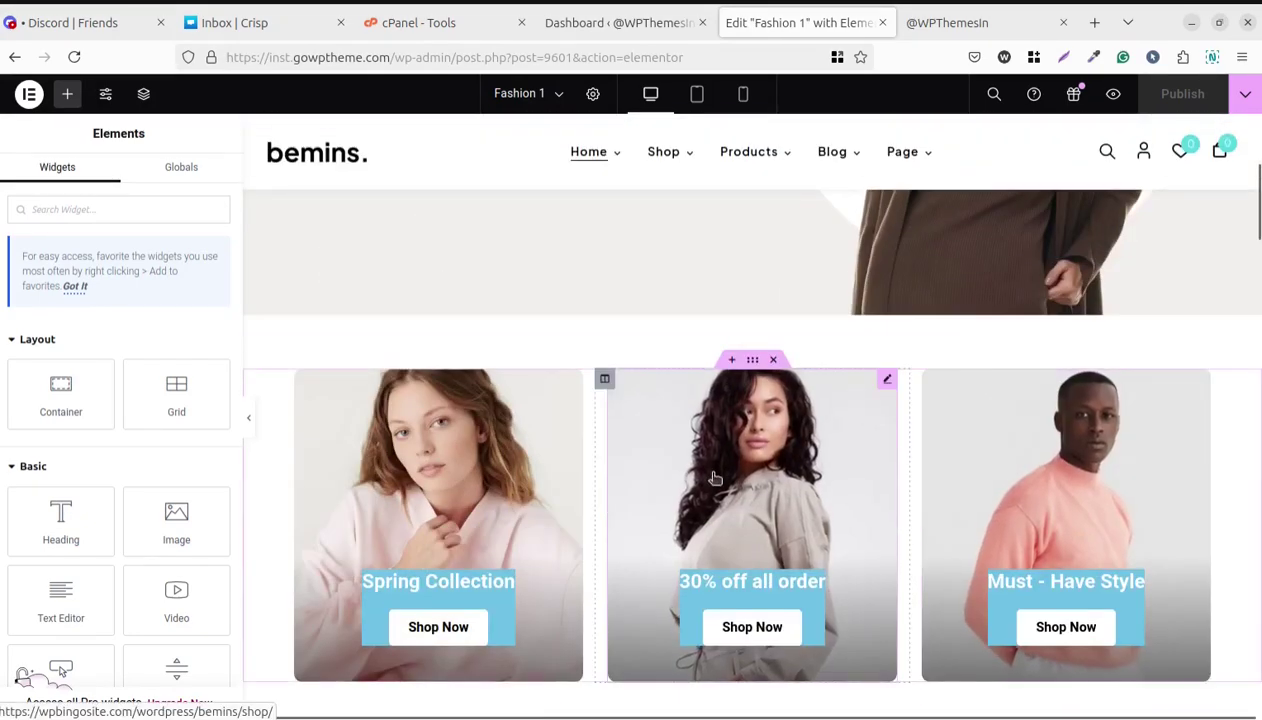
# Open the "30% off all order" image widget for editing and review its content, style and advanced settings
pyautogui.click(886, 380)
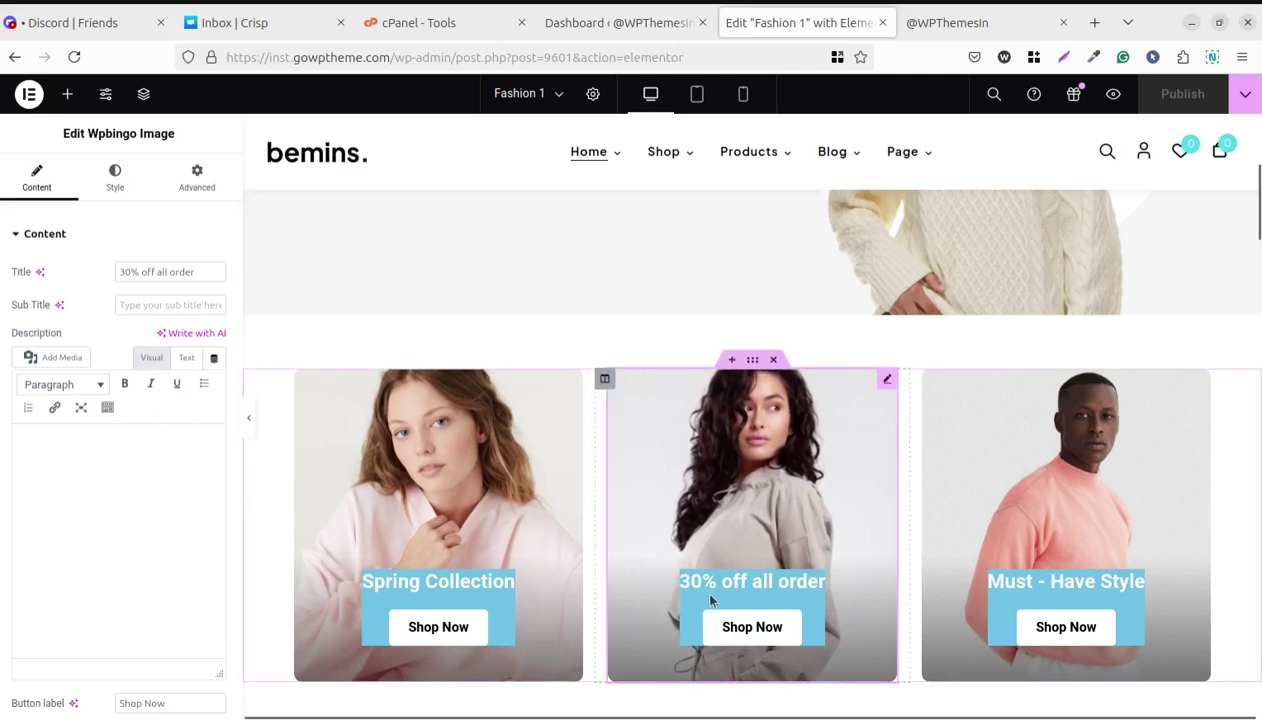
pyautogui.scroll(-2, 764, 590)
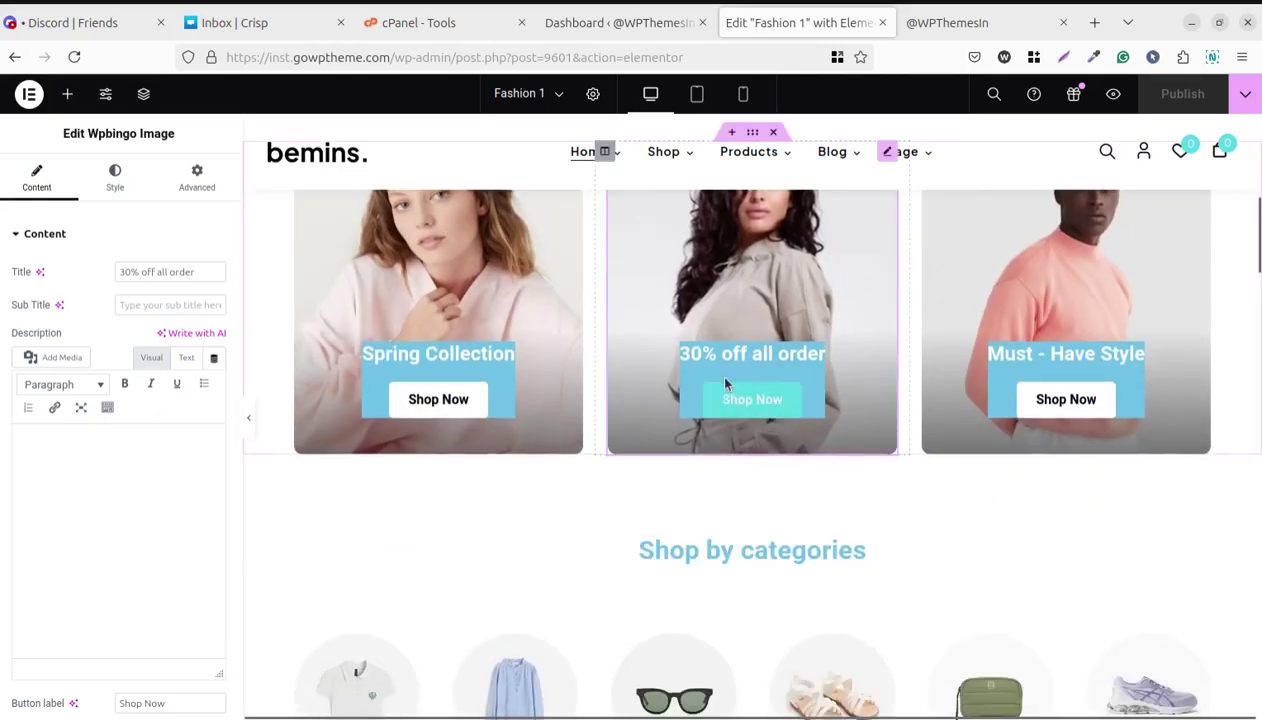
pyautogui.scroll(-1, 730, 430)
pyautogui.scroll(3, 558, 473)
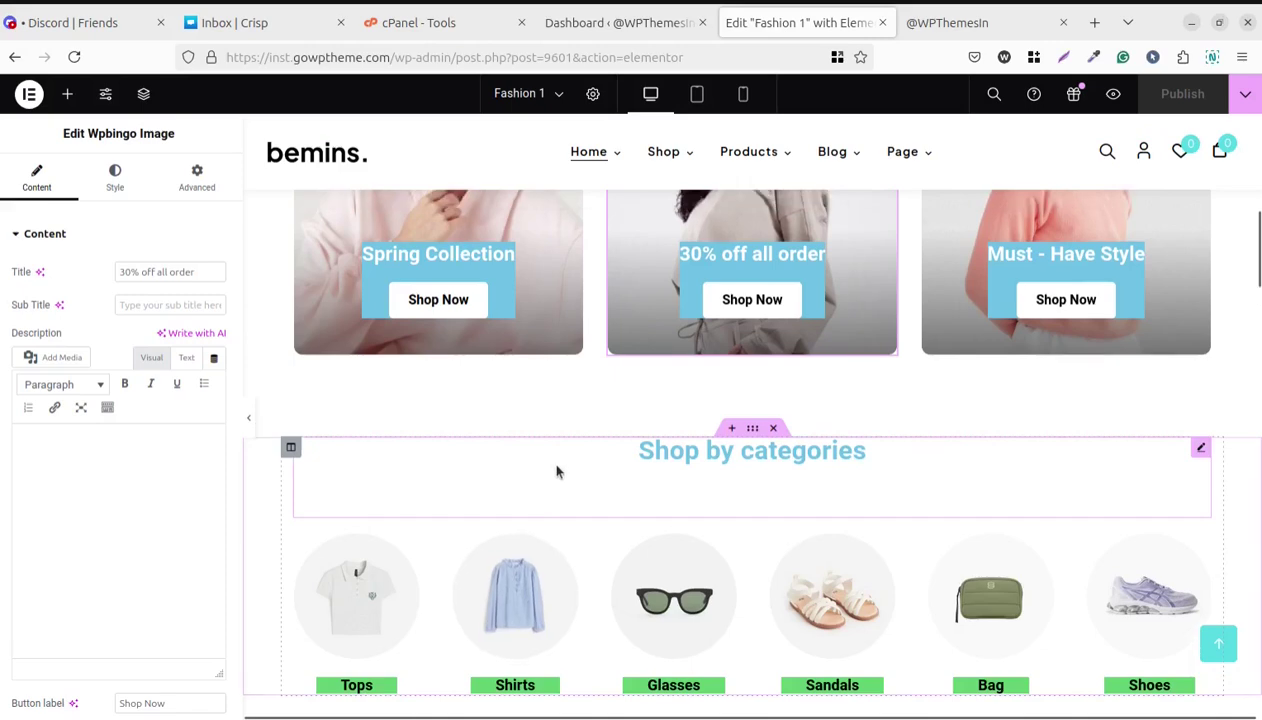
pyautogui.click(116, 178)
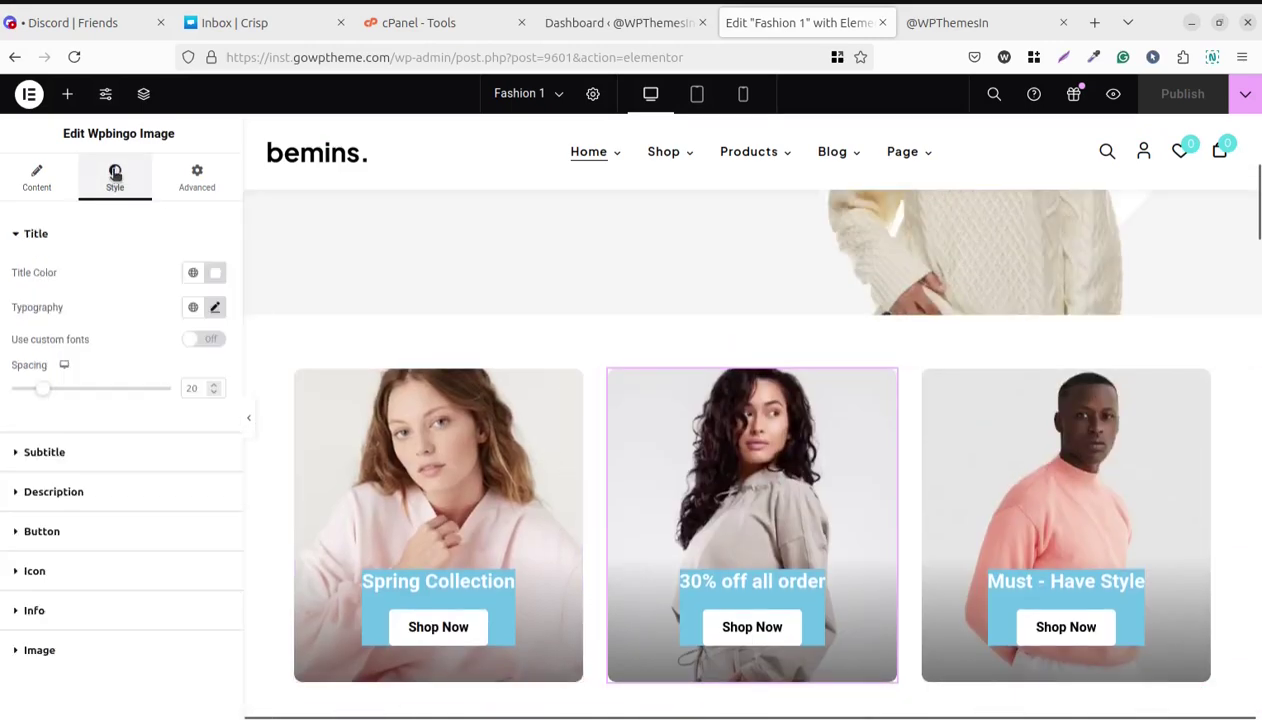
pyautogui.click(197, 177)
# Look through the Fashion 1 page's category, video and product sections, and leave the Elementor editor
pyautogui.scroll(-6, 893, 532)
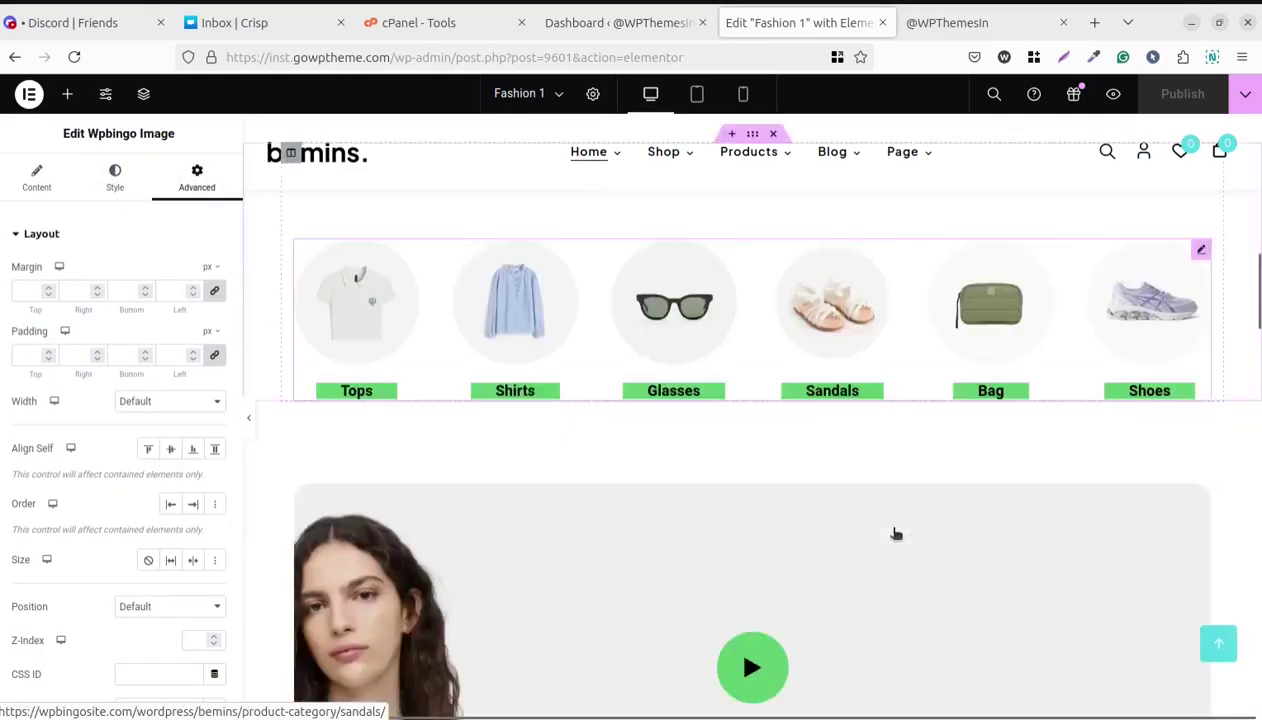
pyautogui.scroll(-5, 744, 450)
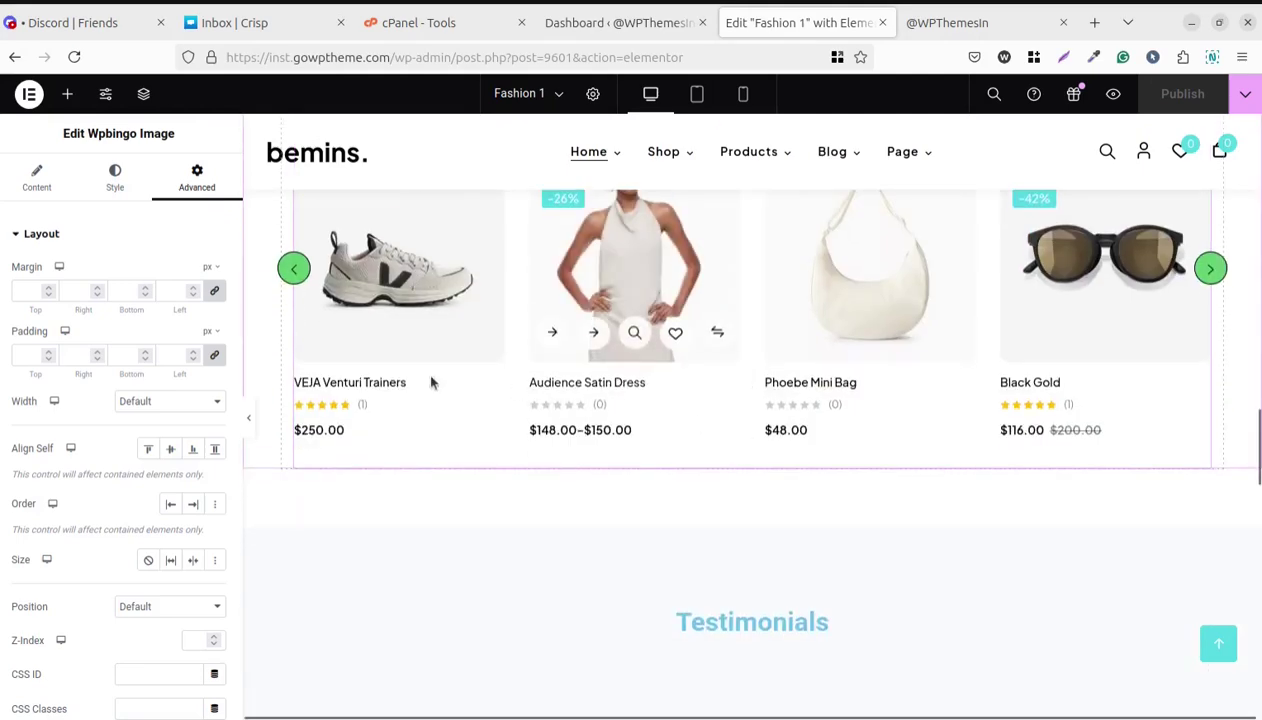
pyautogui.click(14, 60)
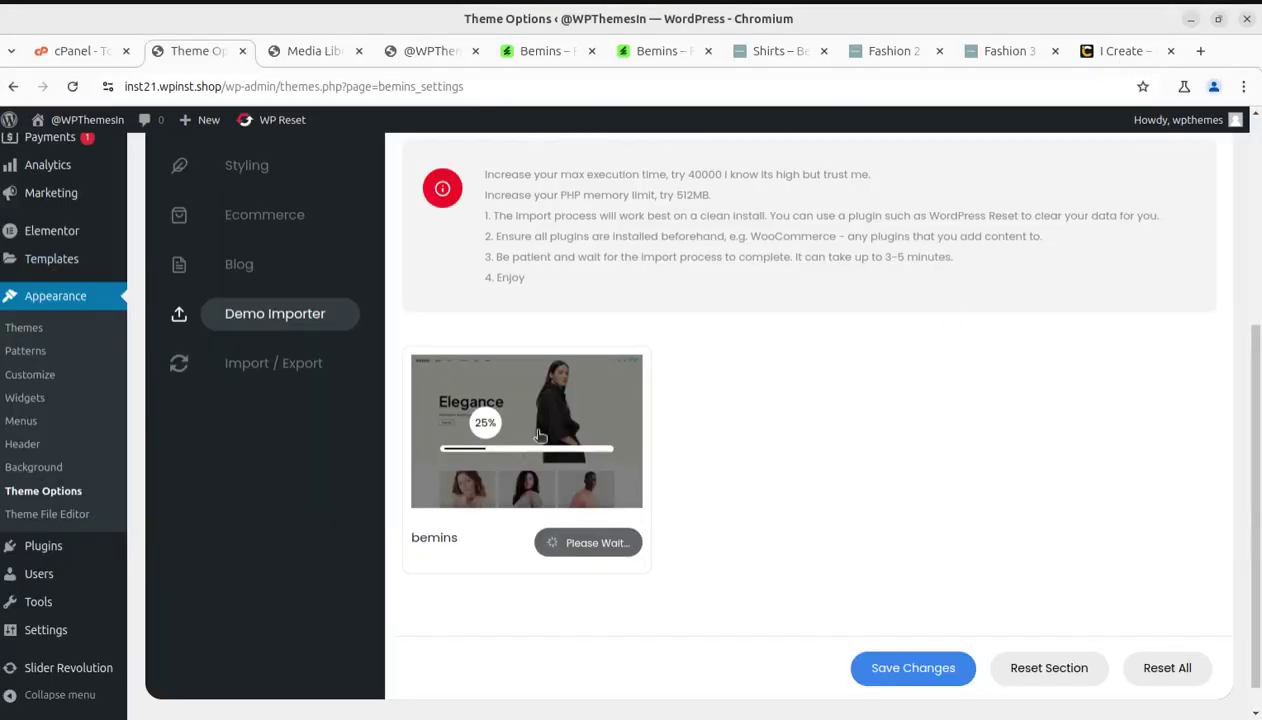
# View the I Create website's homepage in Chromium, and return to the bemins front page in Firefox
pyautogui.click(1098, 54)
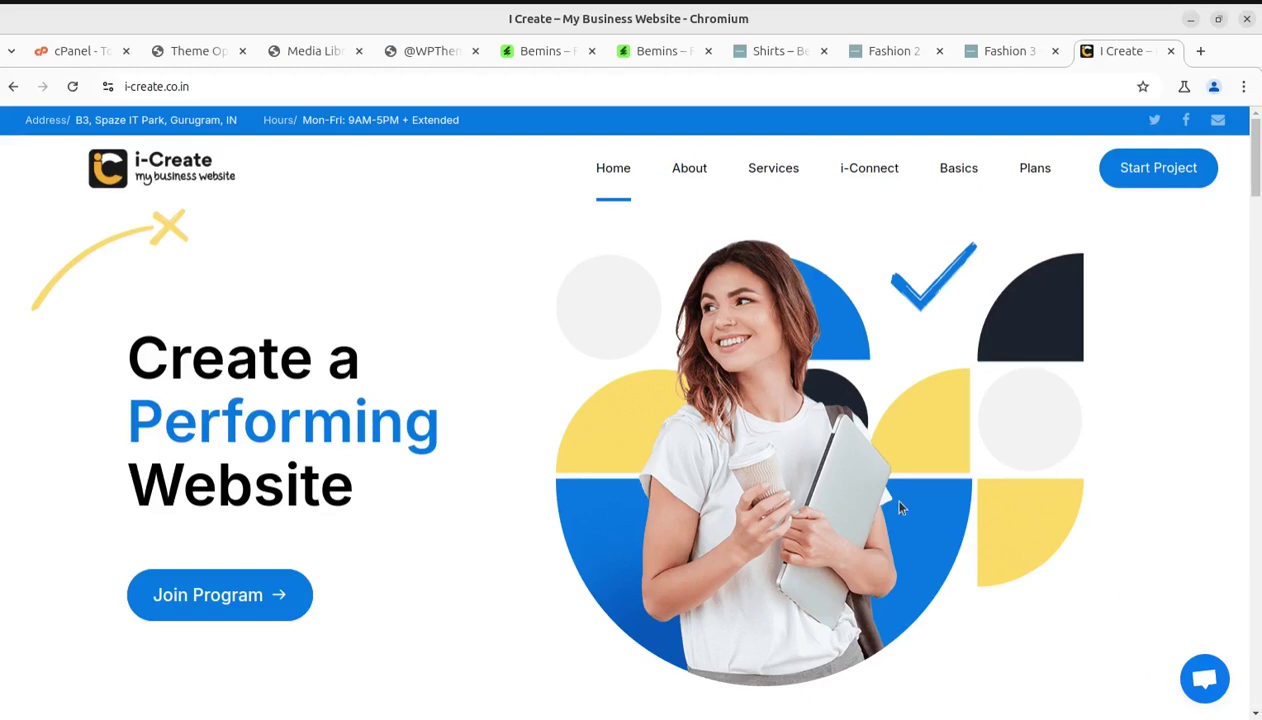
pyautogui.click(1, 86)
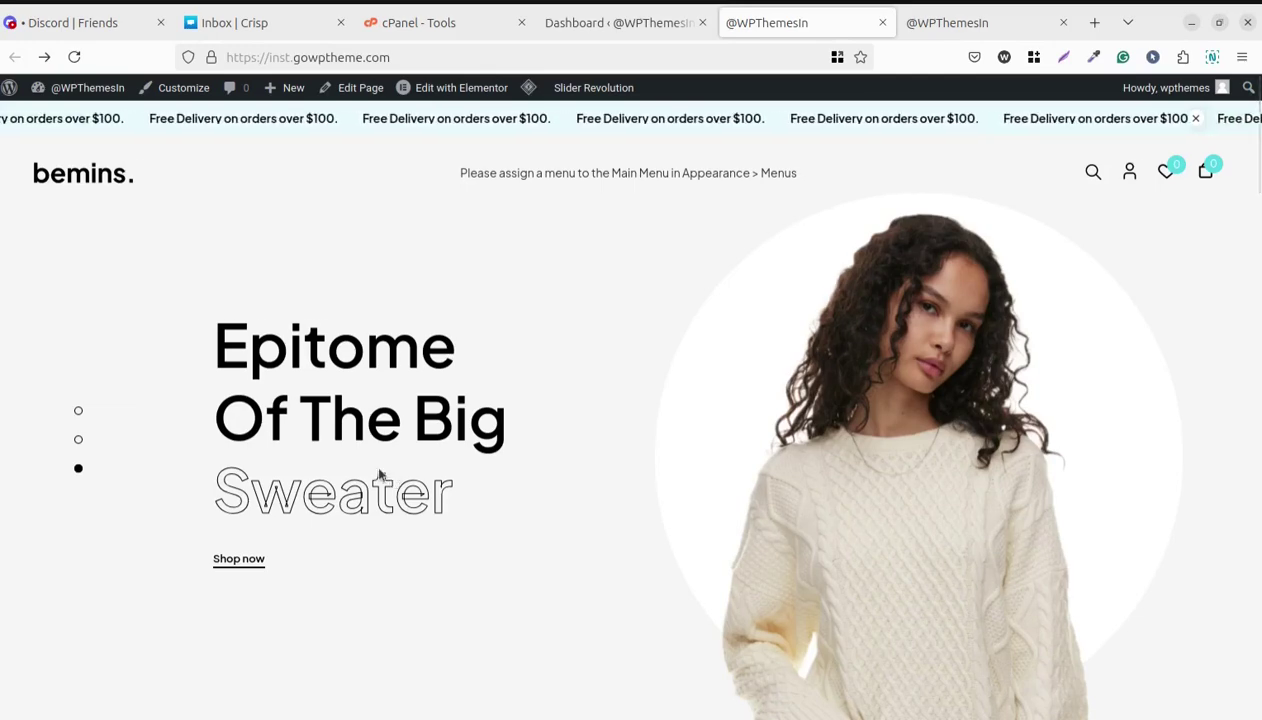
# Reload the bemins front page, and look through its other open copy from the header to the footer
pyautogui.click(74, 58)
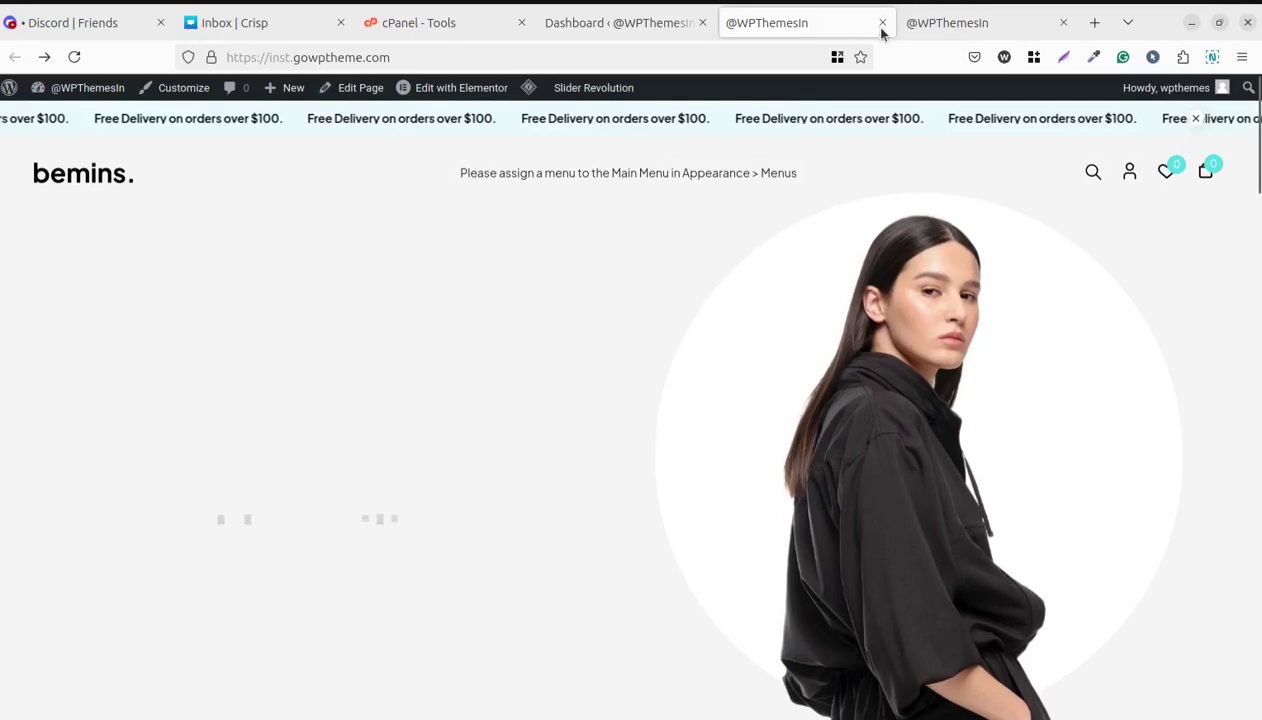
pyautogui.click(936, 23)
pyautogui.scroll(-15, 626, 261)
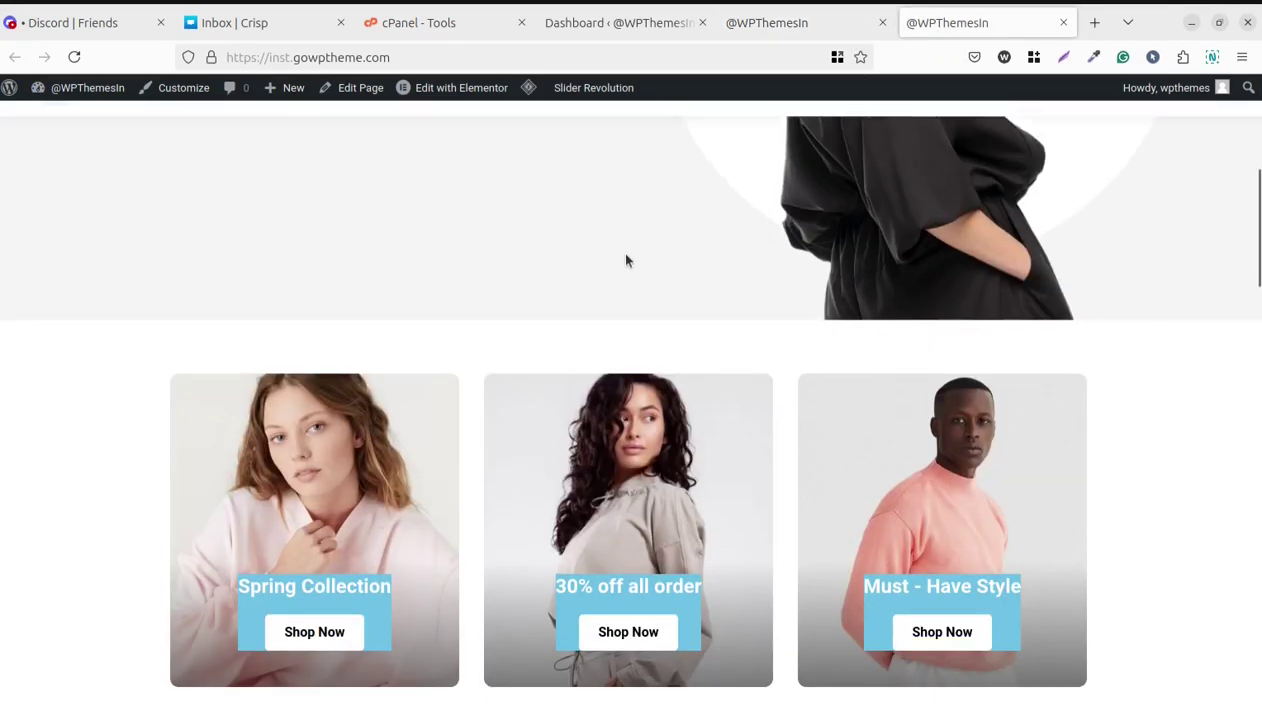
pyautogui.scroll(-9, 646, 373)
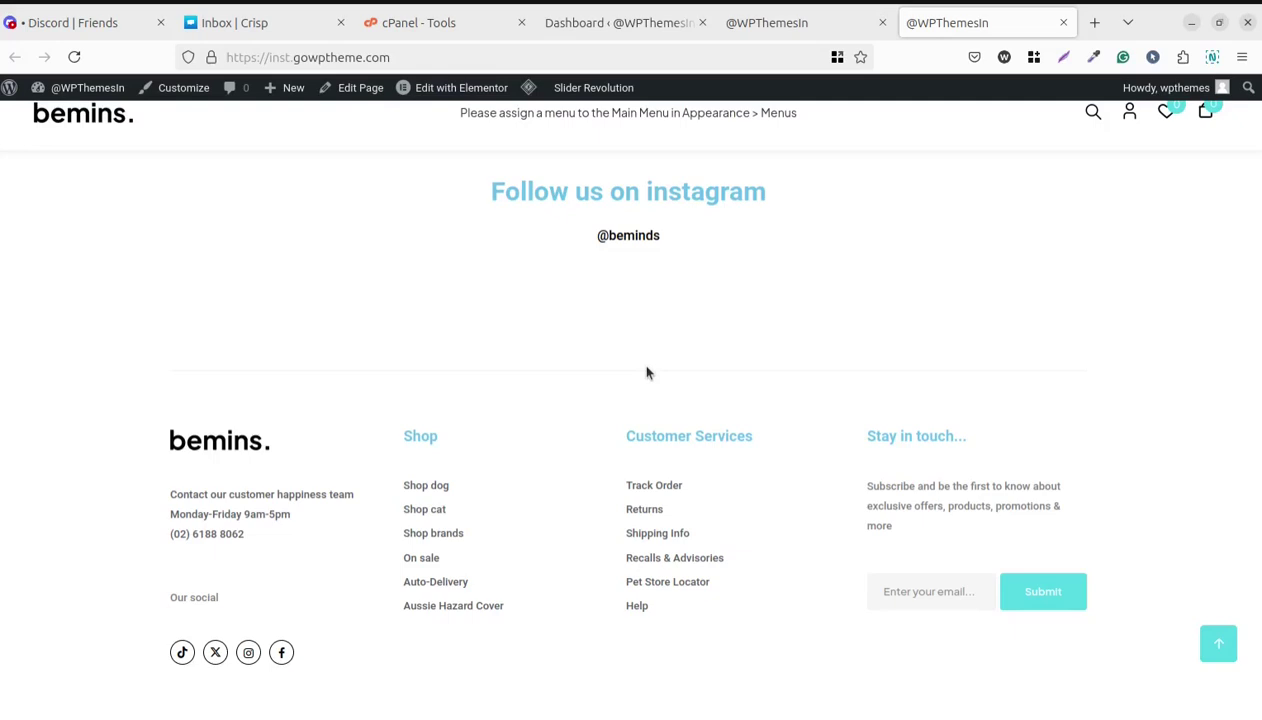
pyautogui.scroll(20, 646, 373)
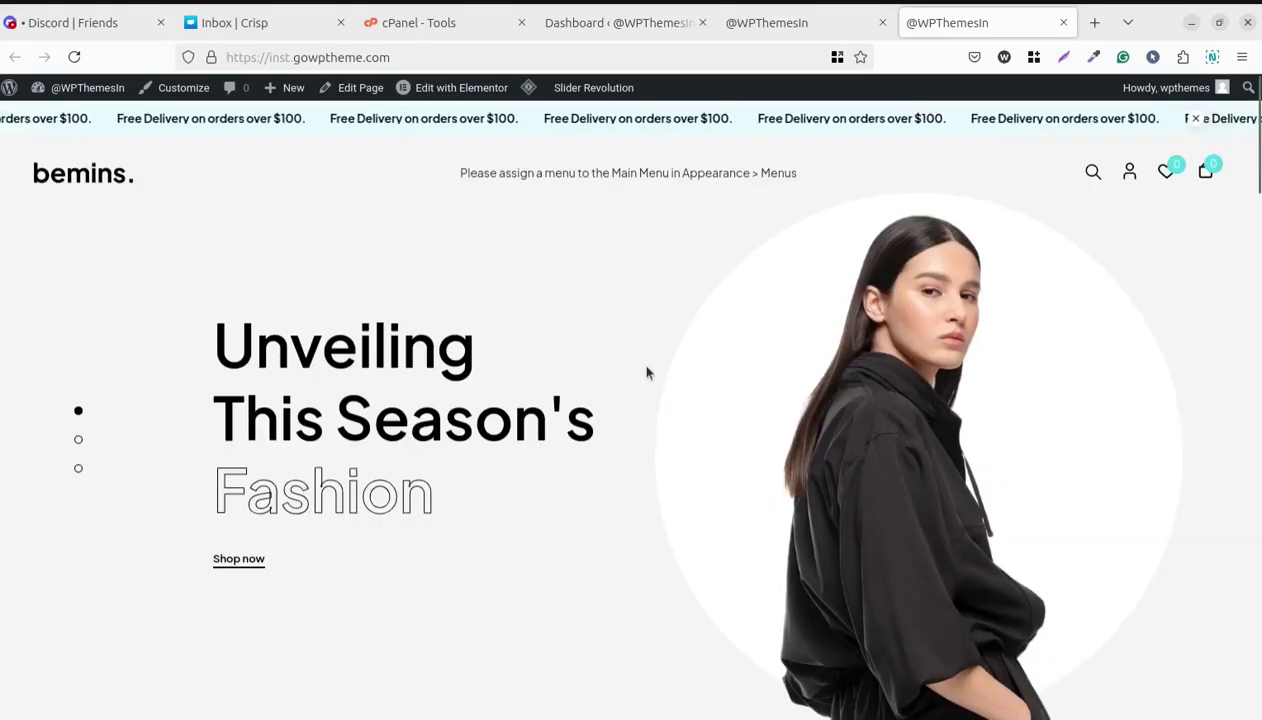